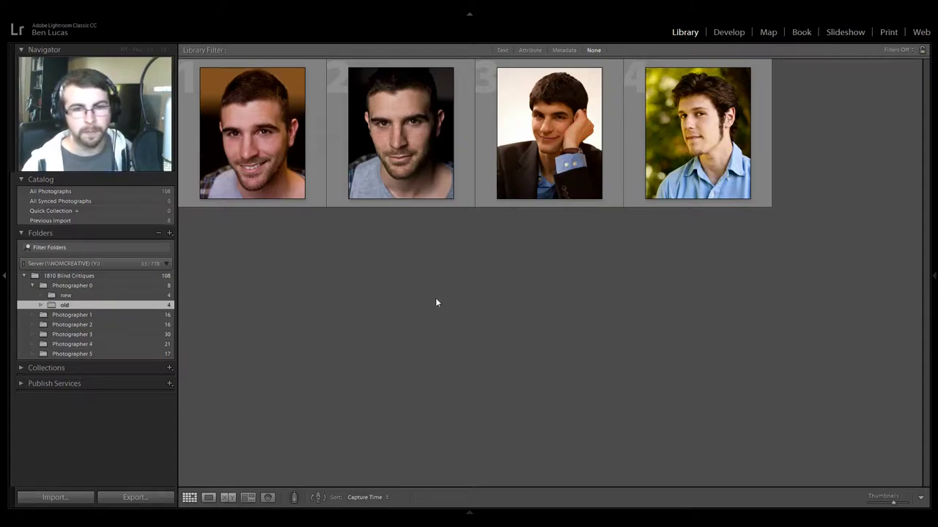
Step: Enlarge the grid thumbnails and show all four portraits from the old folder together in Survey view
{"action": "left_click_drag", "start_coordinate": [890, 504], "coordinate": [900, 505]}
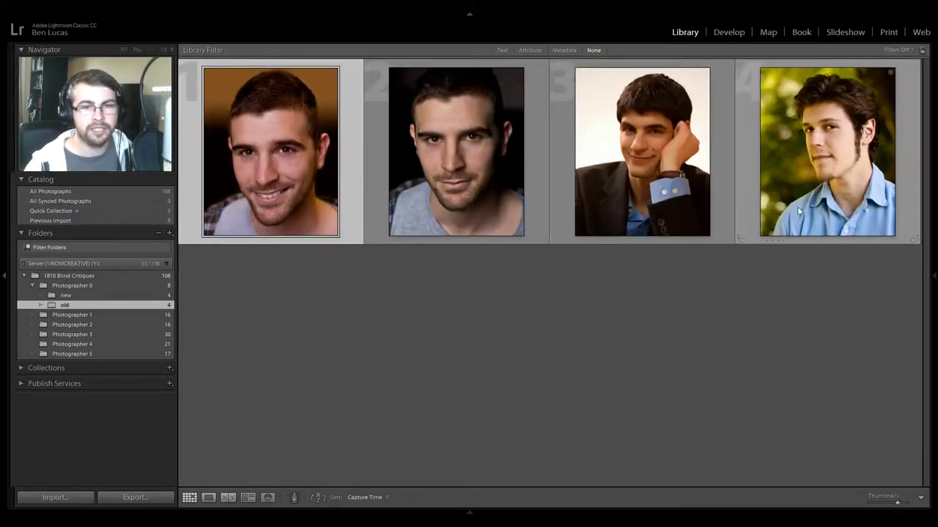
{"action": "key", "text": "ctrl+a"}
{"action": "key", "text": "n"}
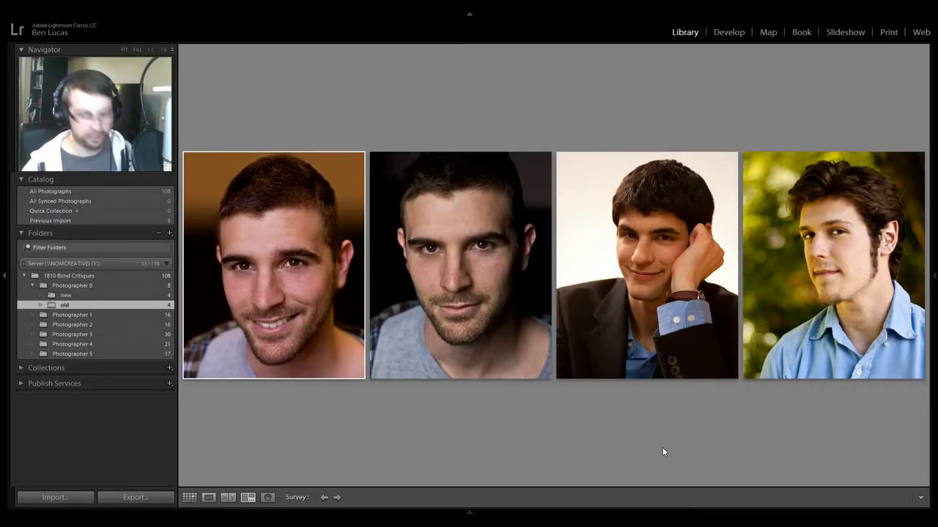
Step: Compare the four older male portraits in Survey view, making individual photos active in turn
{"action": "left_click", "coordinate": [491, 266]}
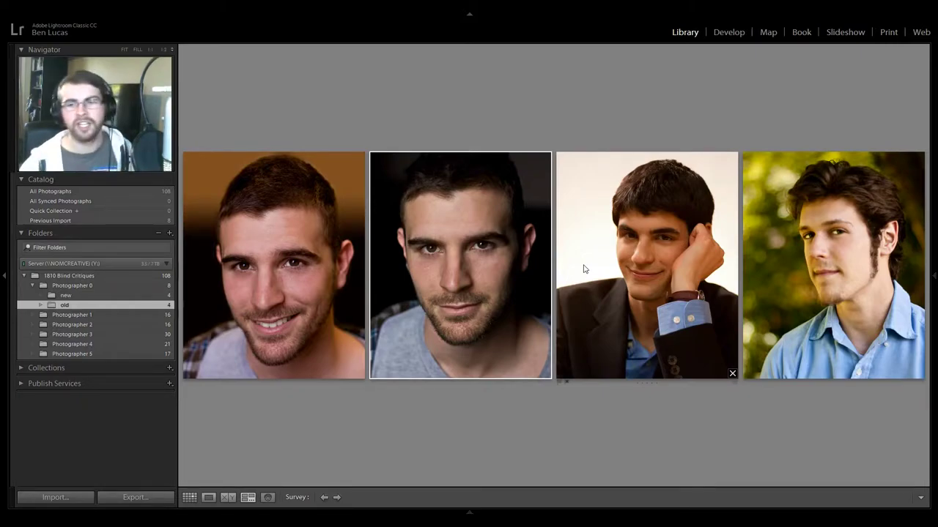
{"action": "left_click", "coordinate": [844, 257]}
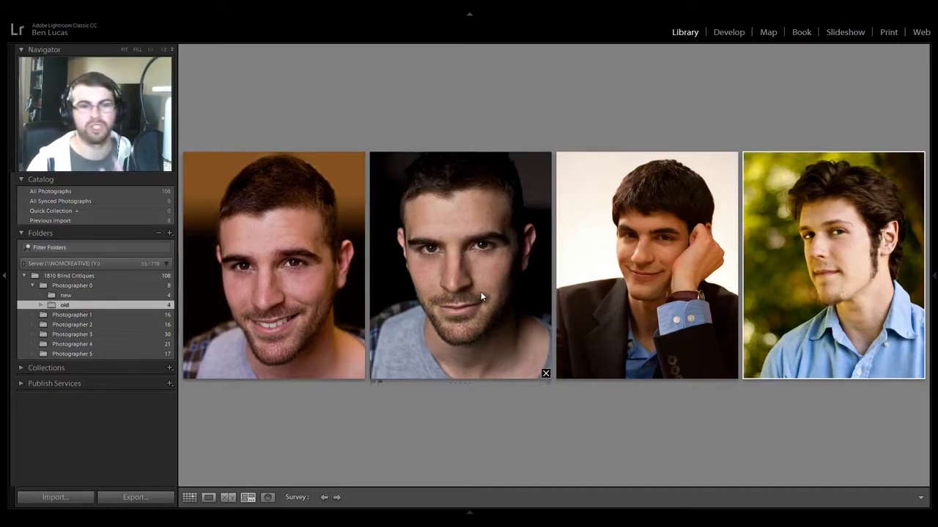
{"action": "left_click", "coordinate": [461, 228]}
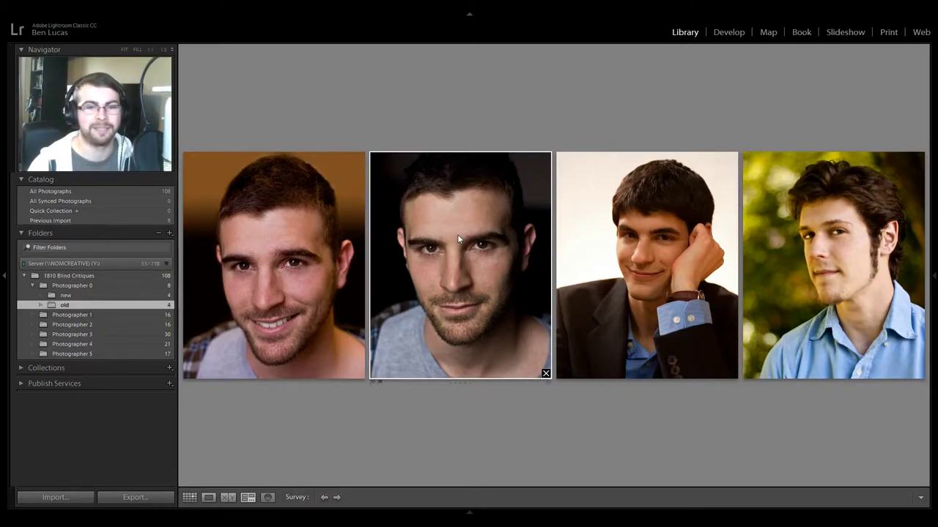
{"action": "left_click", "coordinate": [287, 211]}
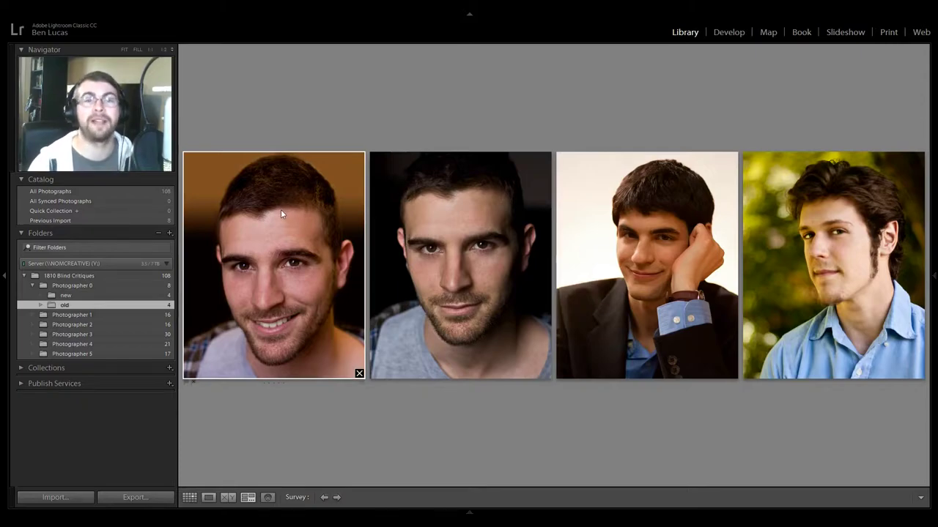
{"action": "left_click", "coordinate": [669, 262]}
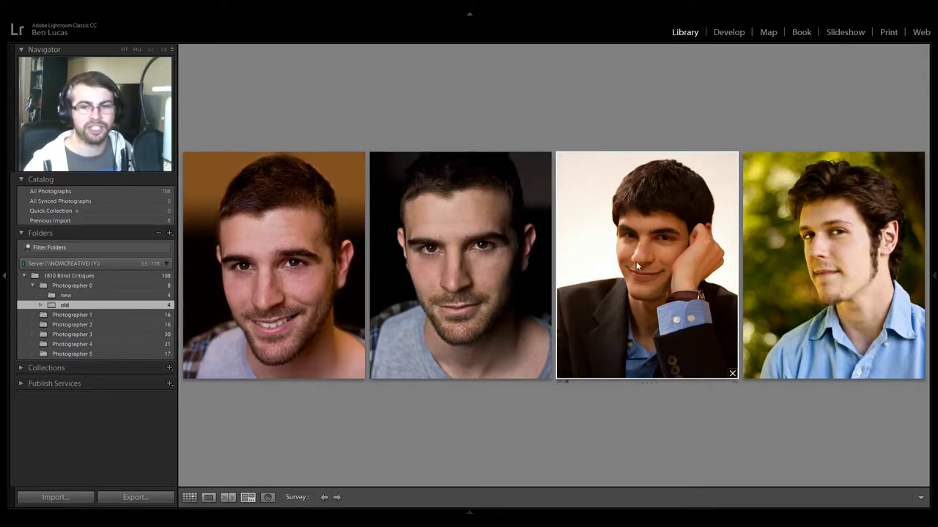
{"action": "left_click", "coordinate": [856, 268]}
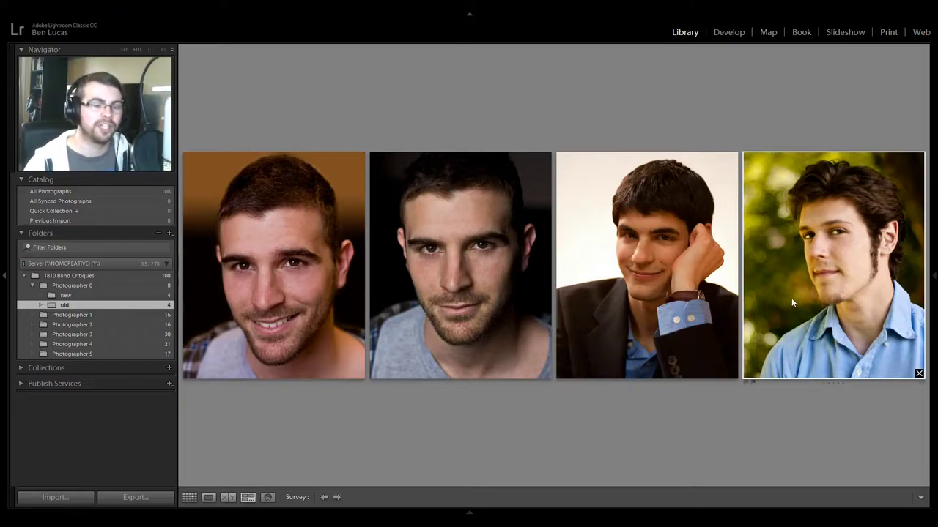
Step: Show the whole Photographer 0 folder and bring its last four portraits, photos 5 to 8, into Survey view
{"action": "left_click", "coordinate": [106, 286]}
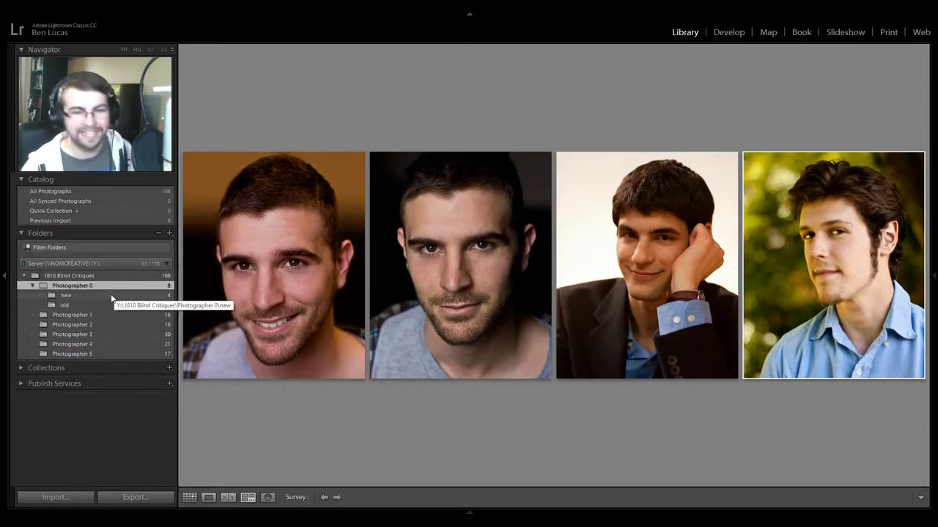
{"action": "key", "text": "g"}
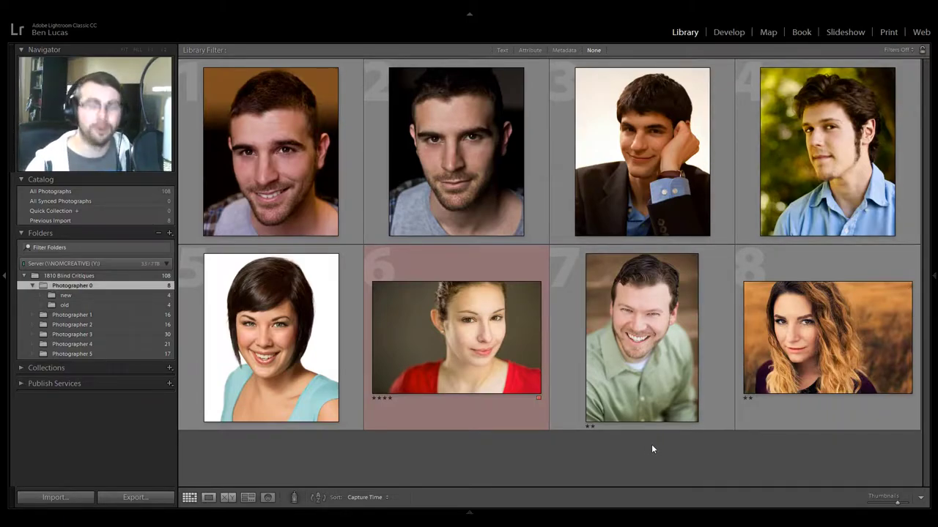
{"action": "left_click", "coordinate": [809, 354]}
{"action": "left_click", "coordinate": [283, 346], "text": "shift"}
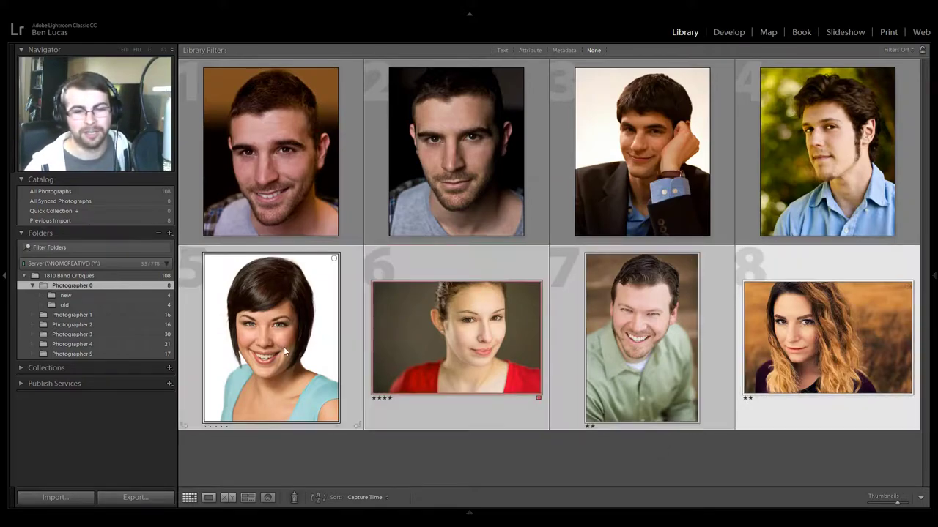
{"action": "key", "text": "n"}
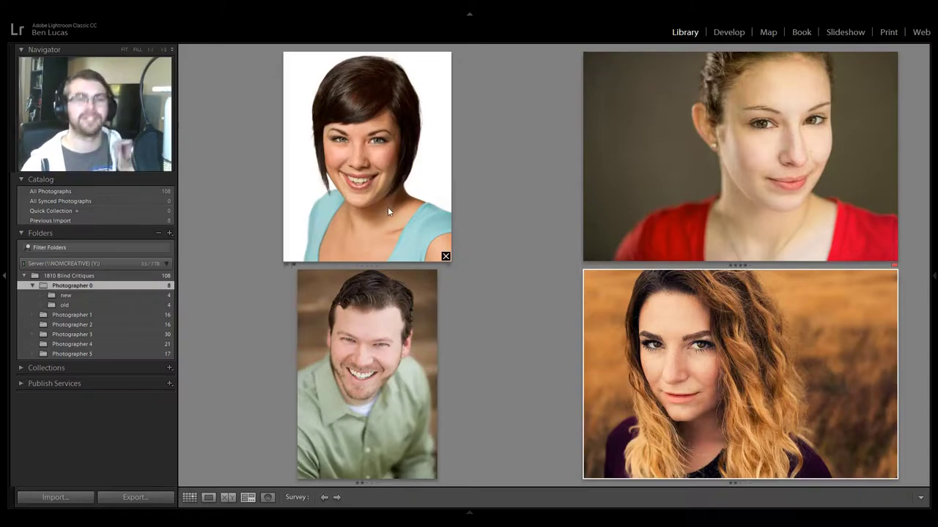
Step: Examine the portraits of the man in green, the woman in red and the long-haired woman enlarged, returning to Survey view after each
{"action": "double_click", "coordinate": [391, 359]}
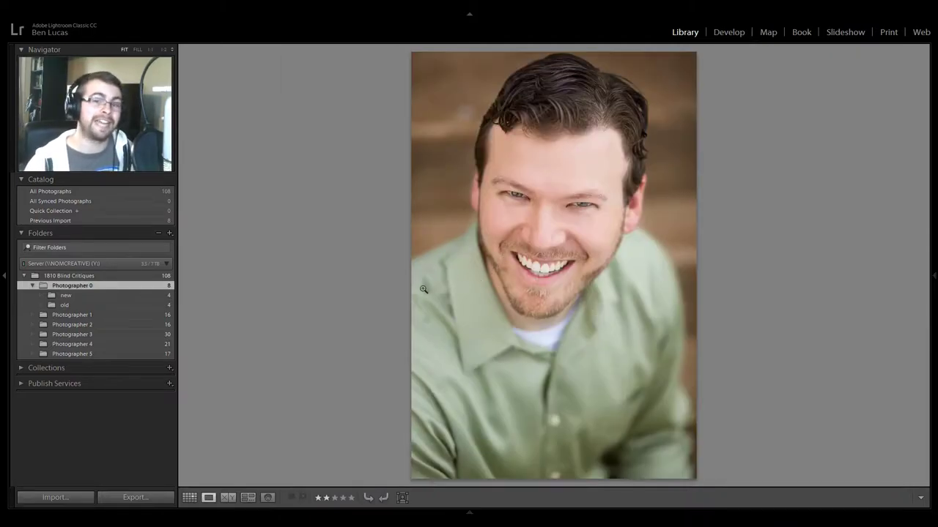
{"action": "double_click", "coordinate": [504, 353]}
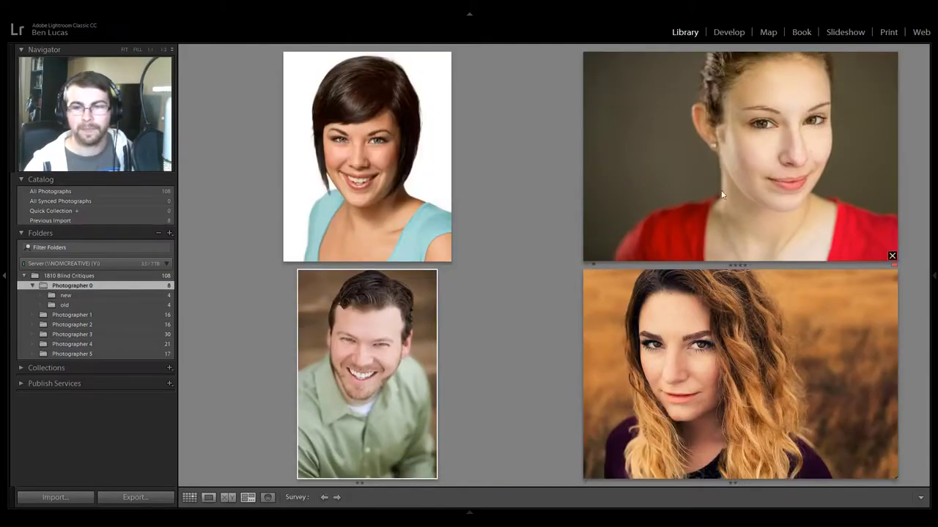
{"action": "double_click", "coordinate": [754, 175]}
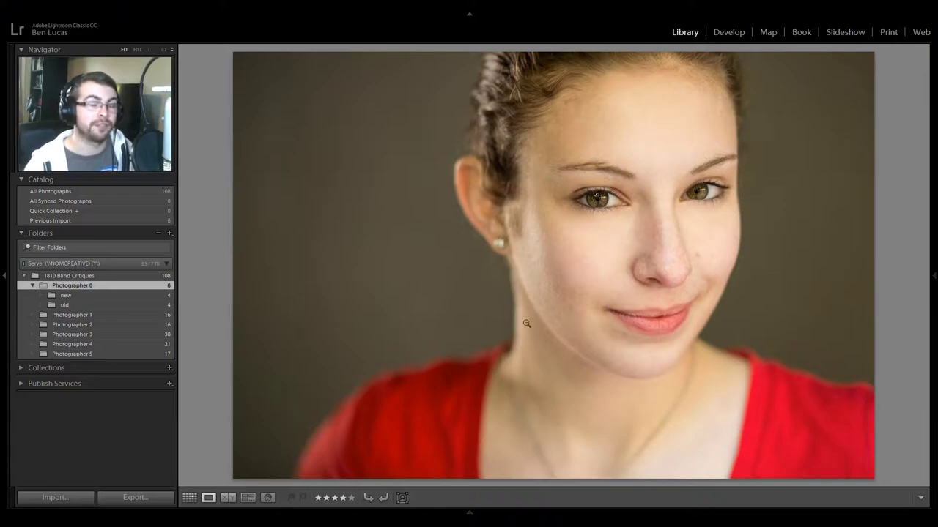
{"action": "key", "text": "n"}
{"action": "left_click", "coordinate": [683, 326]}
{"action": "key", "text": "e"}
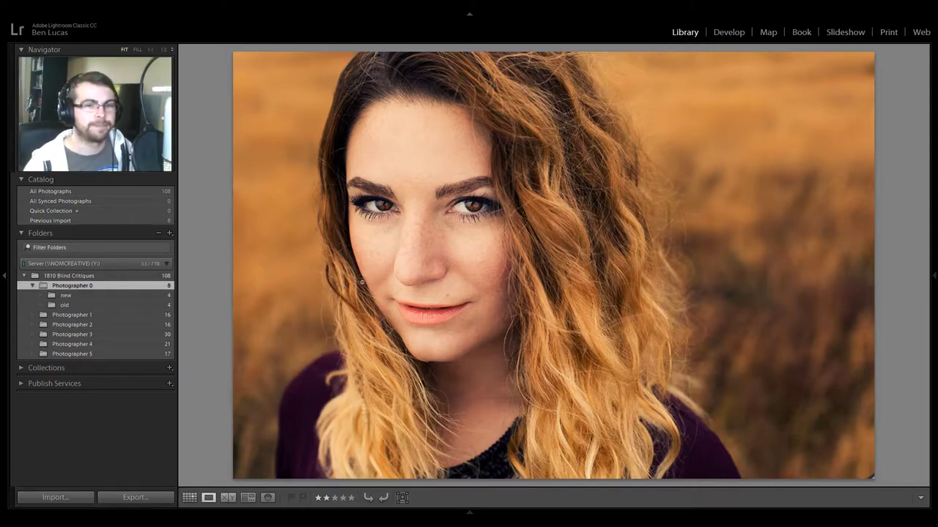
{"action": "key", "text": "n"}
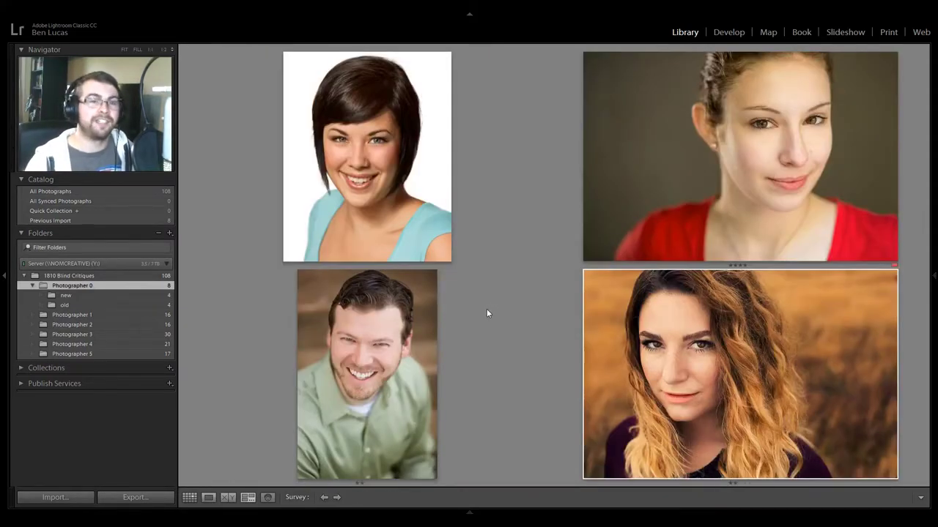
Step: Display the Photographer 1 folder in Grid view with thumbnails small enough to fit all its photos
{"action": "key", "text": "g"}
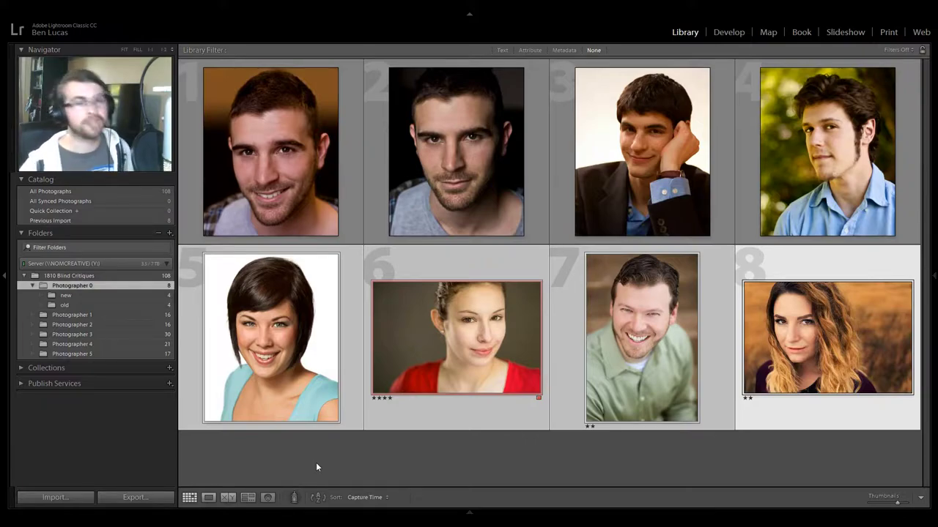
{"action": "left_click", "coordinate": [32, 285]}
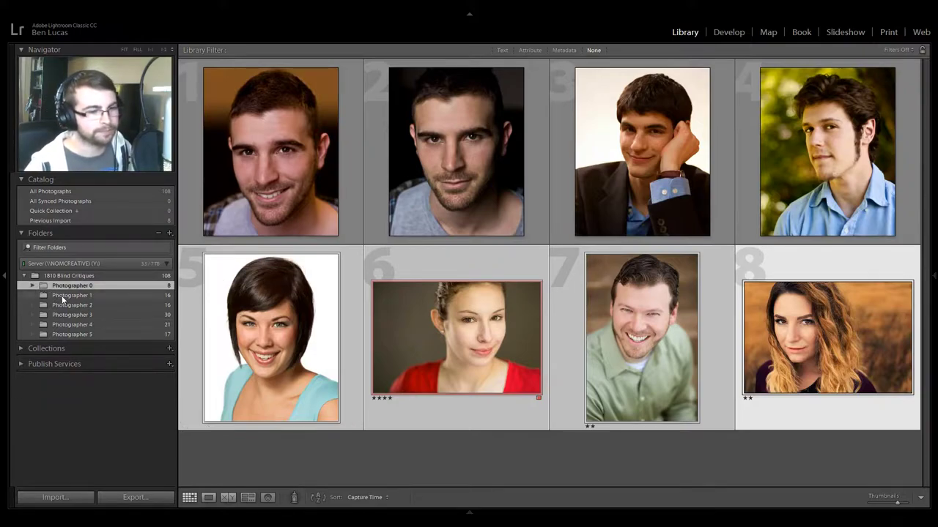
{"action": "left_click", "coordinate": [63, 296]}
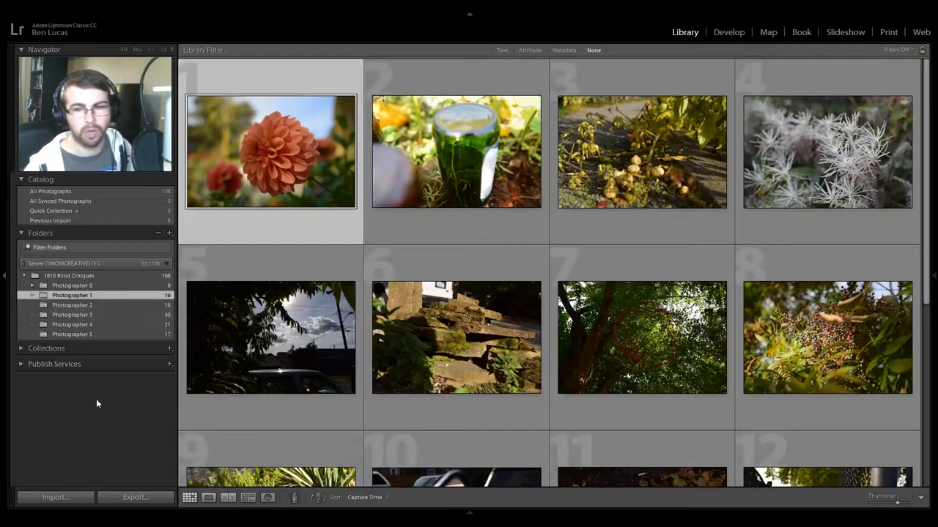
{"action": "left_click_drag", "start_coordinate": [897, 504], "coordinate": [889, 504]}
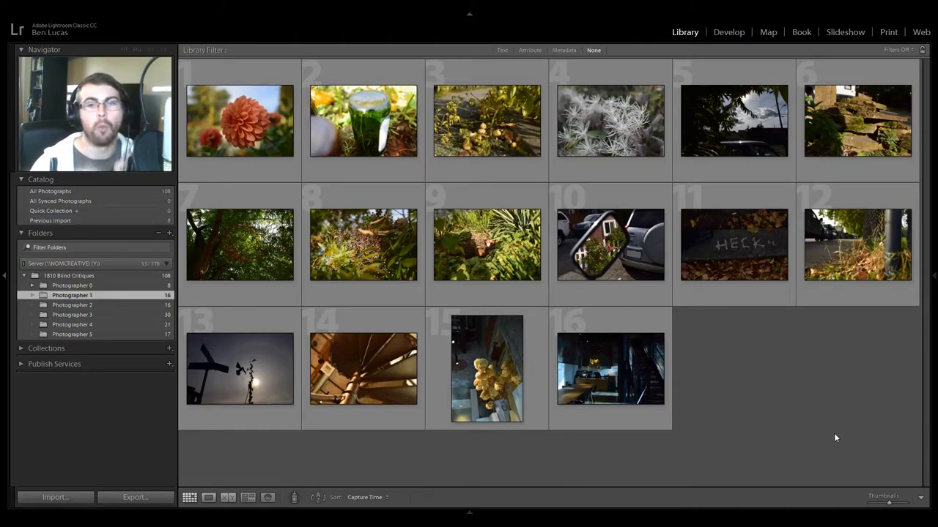
Step: Review Photographer 1's first six photos one at a time in Loupe view, from the orange dahlia to the mossy stones
{"action": "left_click", "coordinate": [273, 133]}
{"action": "key", "text": "e"}
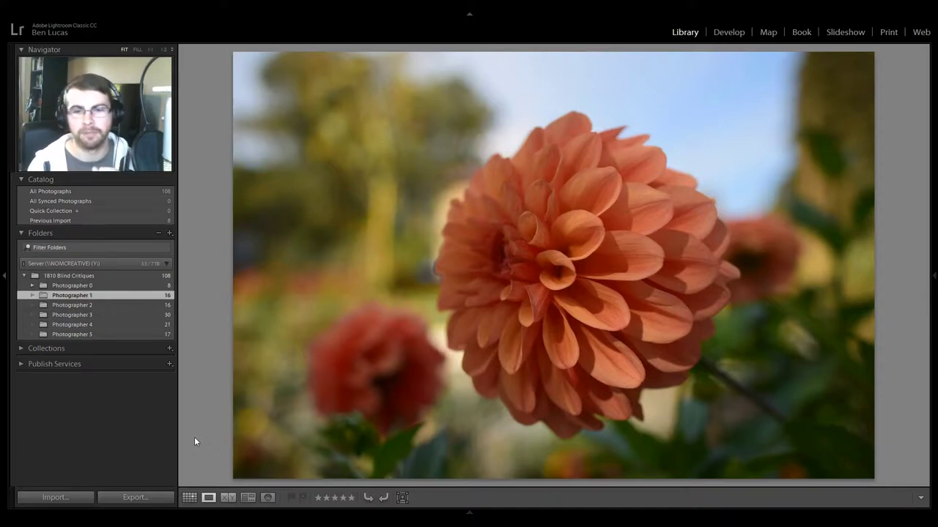
{"action": "key", "text": "Right"}
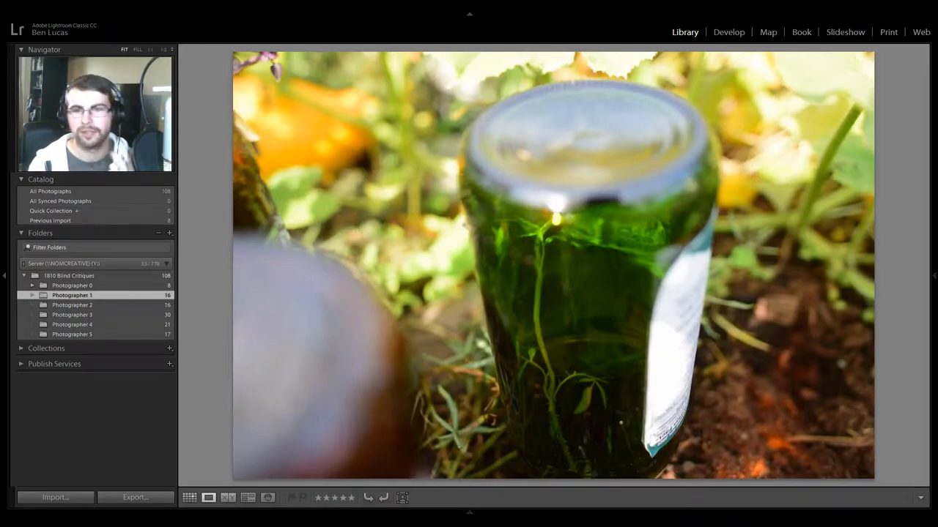
{"action": "key", "text": "Right"}
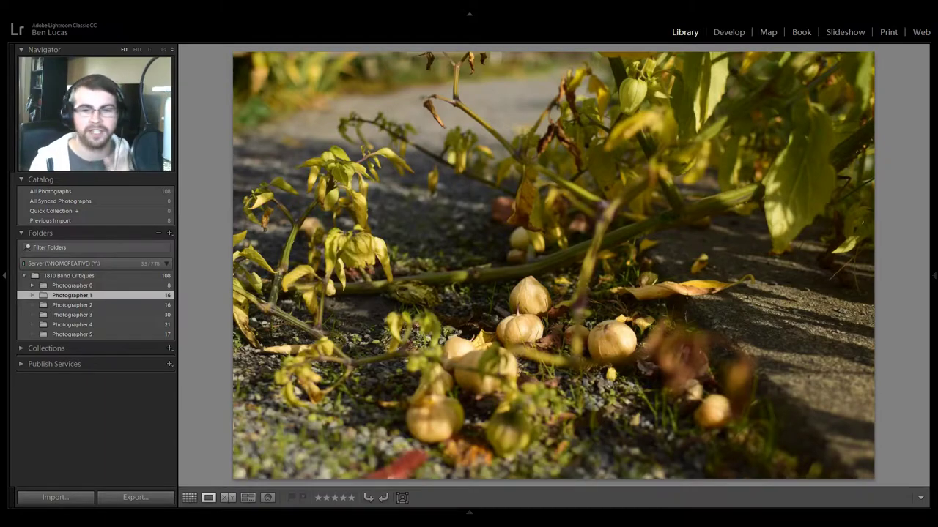
{"action": "key", "text": "Right"}
{"action": "key", "text": "Right"}
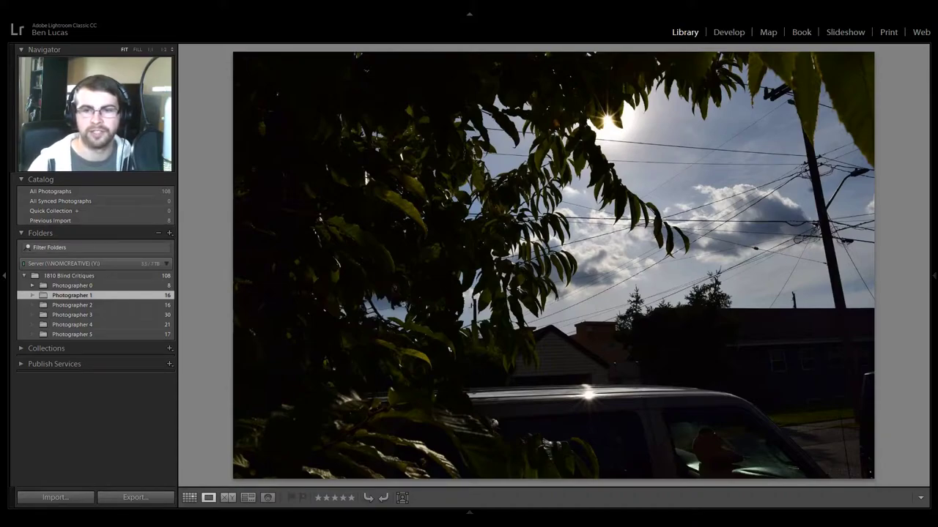
{"action": "key", "text": "Right"}
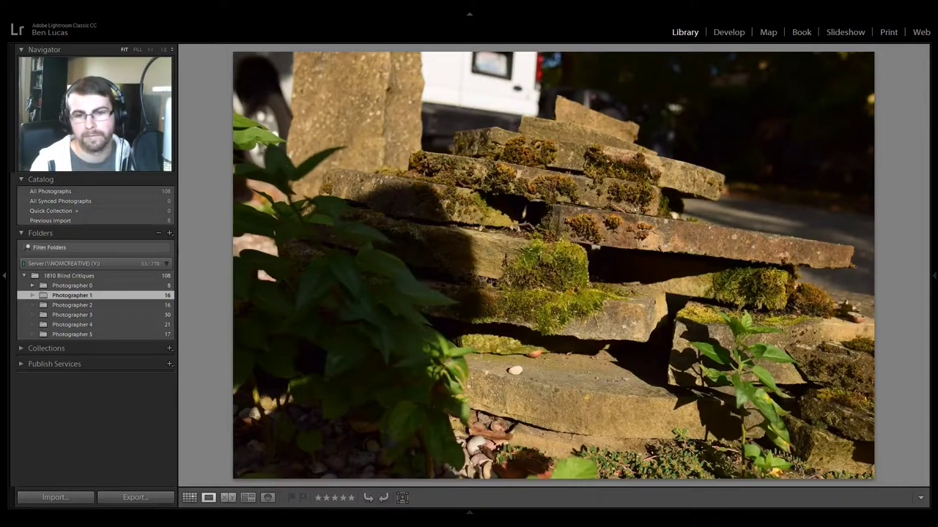
Step: Crop the mossy stone photo in Develop to a roughly square frame centred on the stacked stones and moss
{"action": "left_click", "coordinate": [738, 35]}
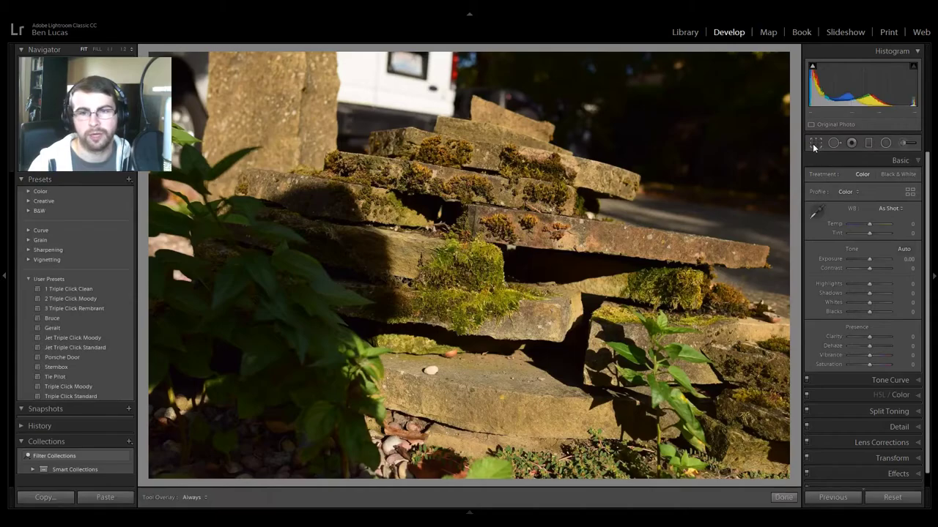
{"action": "left_click", "coordinate": [814, 144]}
{"action": "left_click_drag", "start_coordinate": [789, 51], "coordinate": [615, 123]}
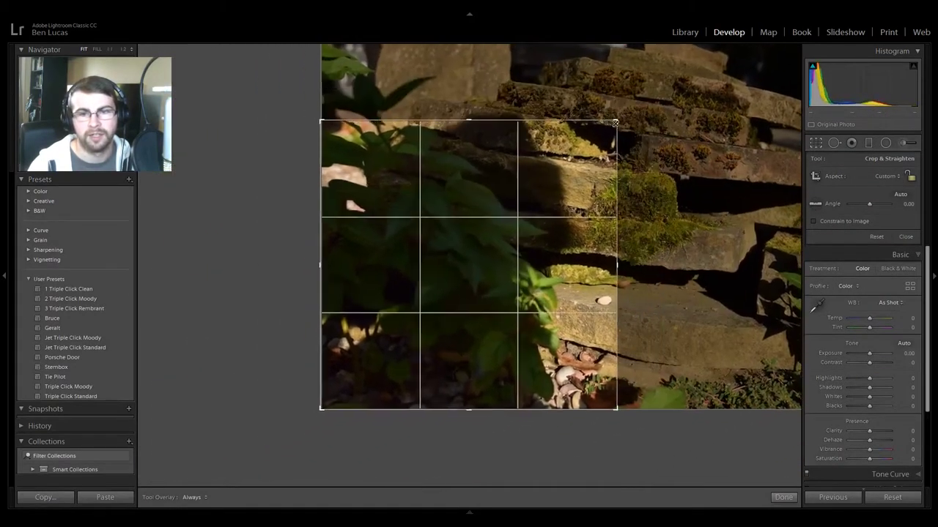
{"action": "left_click_drag", "start_coordinate": [454, 235], "coordinate": [412, 250]}
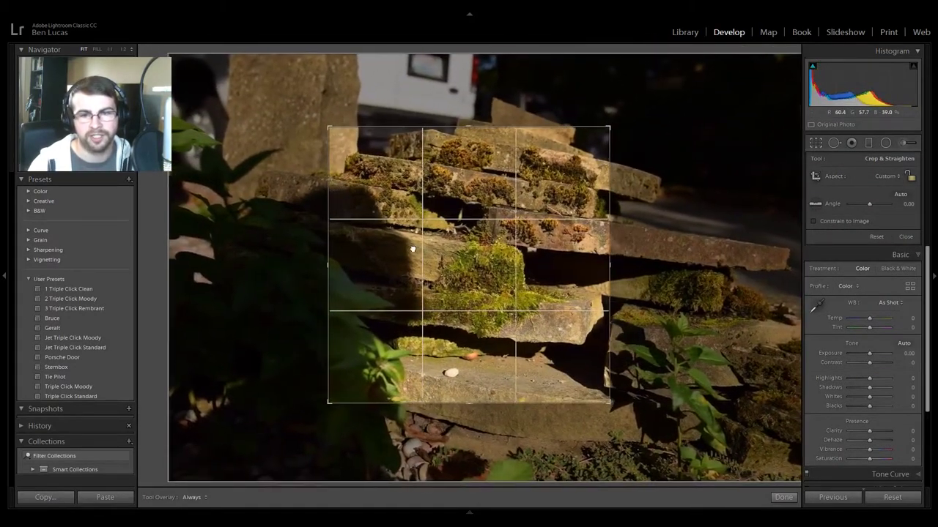
{"action": "key", "text": "Return"}
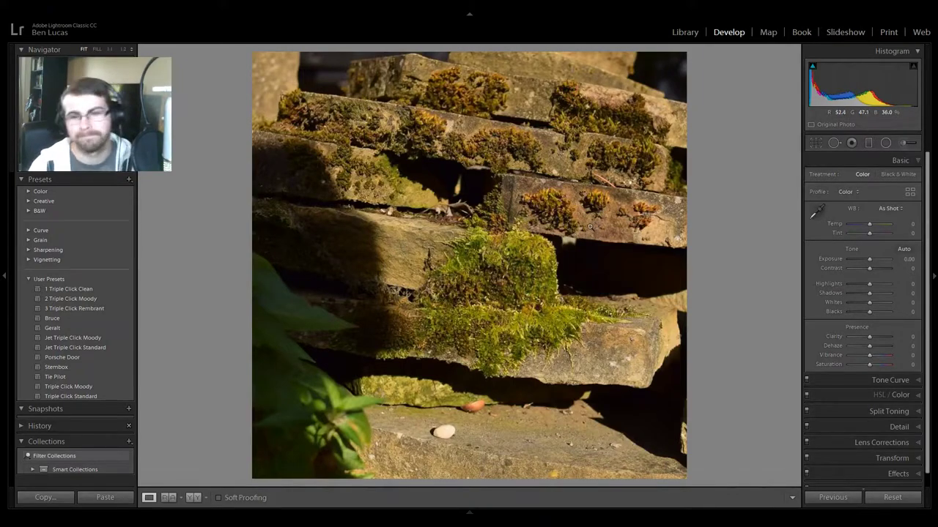
Step: Advance to the berry photo and crop it tighter around the berry cluster with a custom aspect ratio
{"action": "key", "text": "Right"}
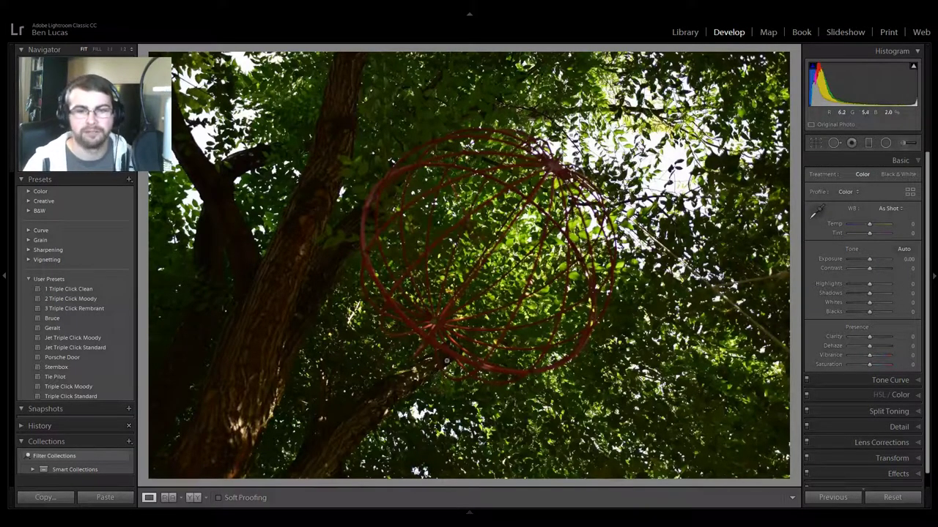
{"action": "key", "text": "Right"}
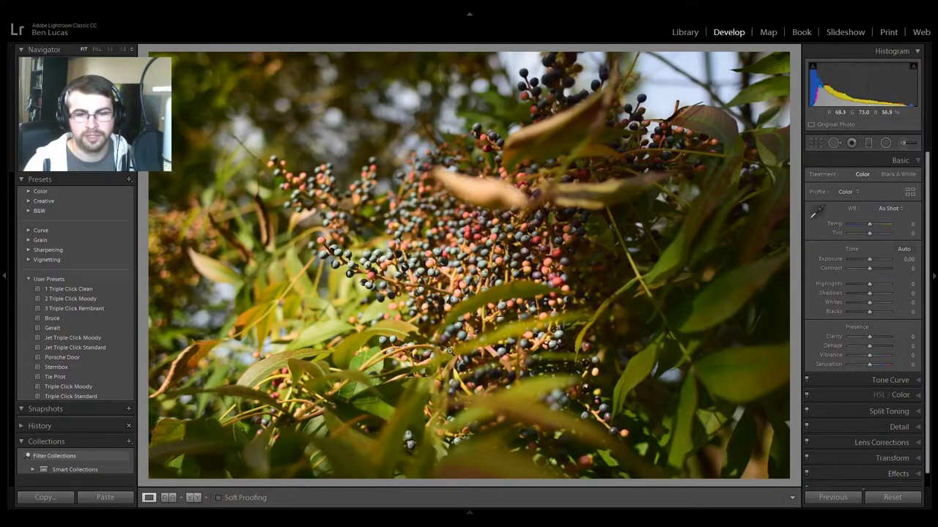
{"action": "left_click", "coordinate": [816, 143]}
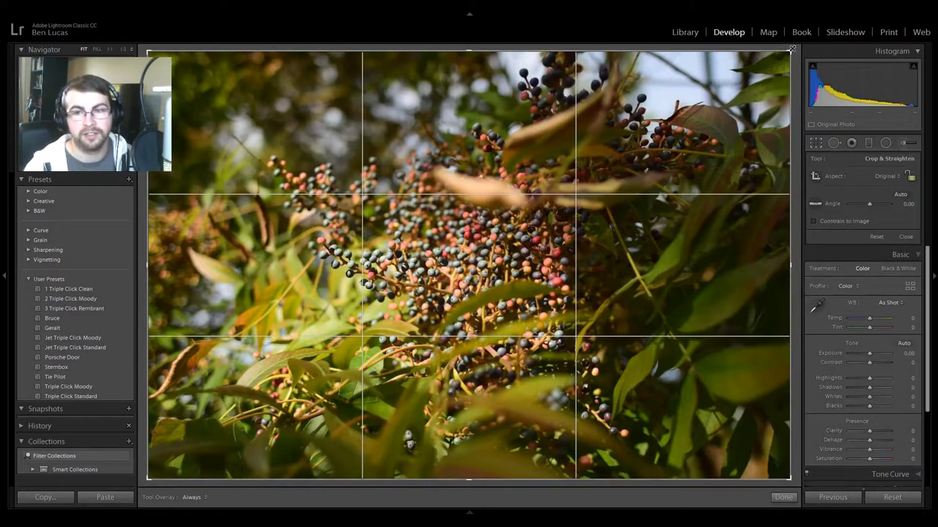
{"action": "left_click_drag", "start_coordinate": [789, 52], "coordinate": [718, 108]}
{"action": "left_click_drag", "start_coordinate": [231, 421], "coordinate": [219, 406]}
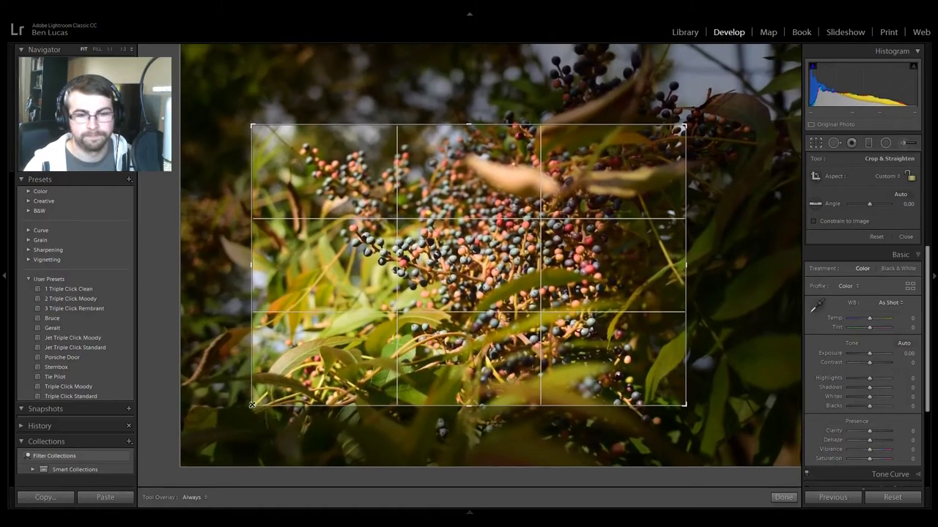
{"action": "left_click_drag", "start_coordinate": [686, 128], "coordinate": [669, 126]}
{"action": "key", "text": "Return"}
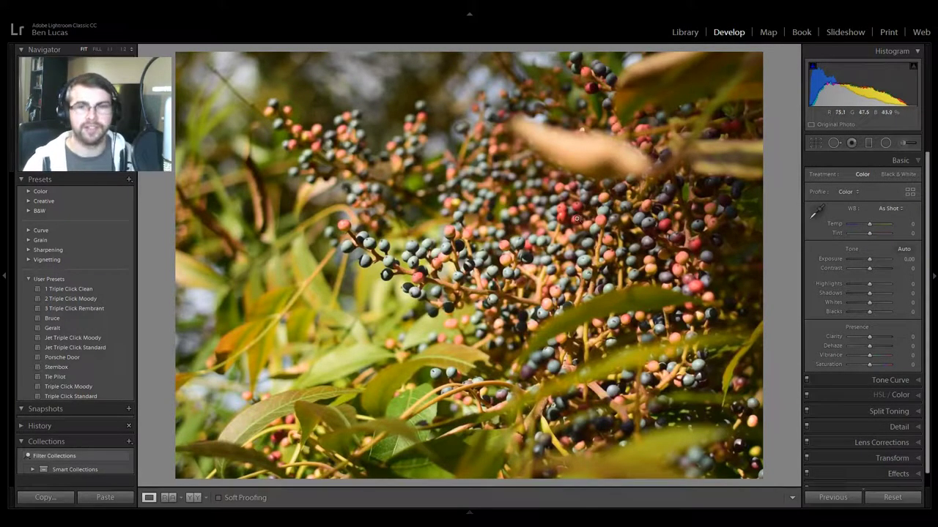
Step: Advance to the garden photo, inspect the red toadstool ornament up close, and continue to the car mirror photo
{"action": "key", "text": "Right"}
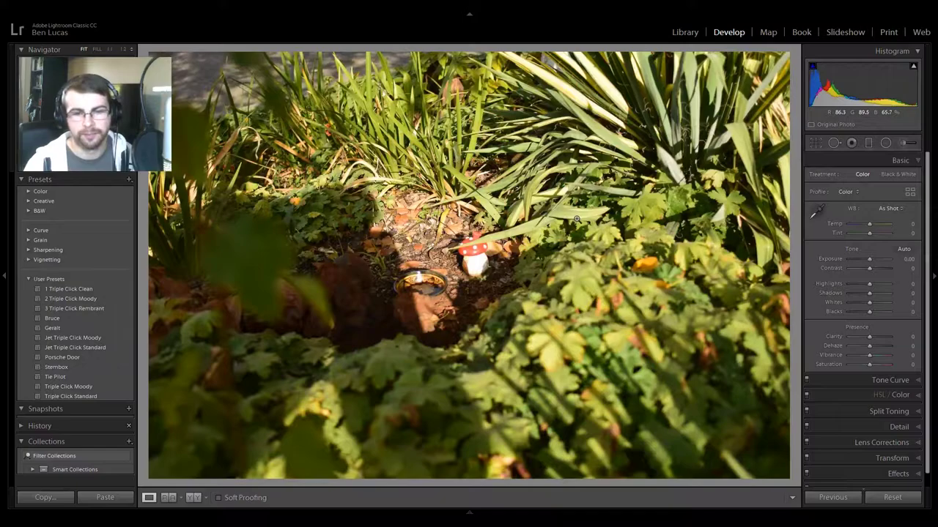
{"action": "left_click", "coordinate": [478, 254]}
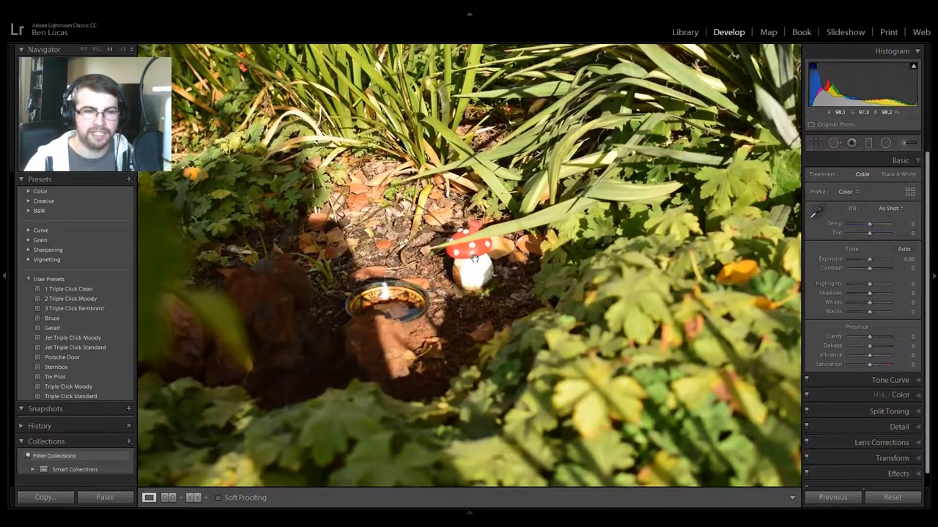
{"action": "left_click", "coordinate": [476, 261]}
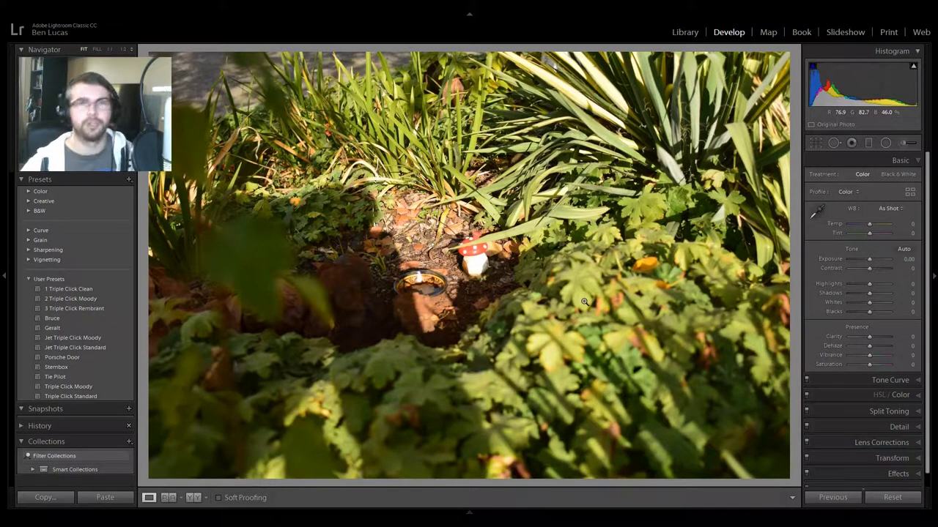
{"action": "key", "text": "Right"}
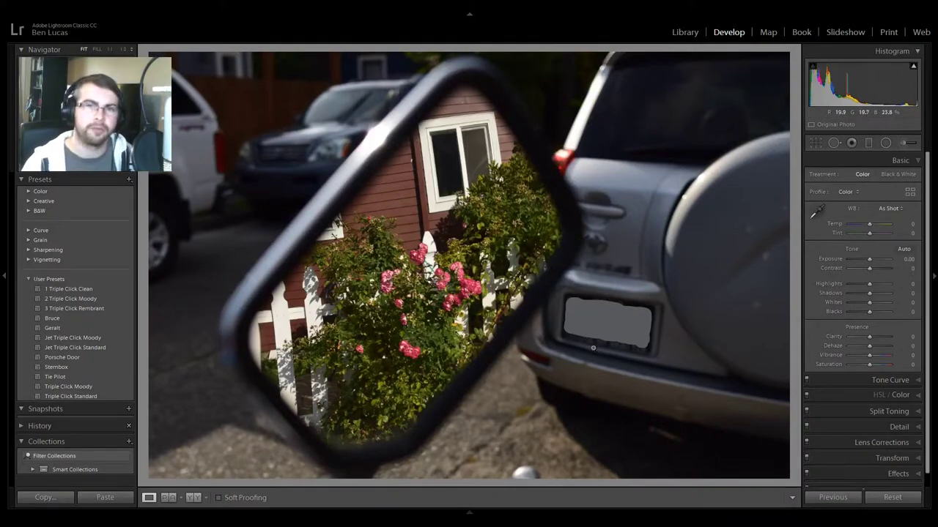
Step: Advance to the dark HECK pavement photo, try an exposure of +2.98, and reset the exposure to its default
{"action": "key", "text": "Right"}
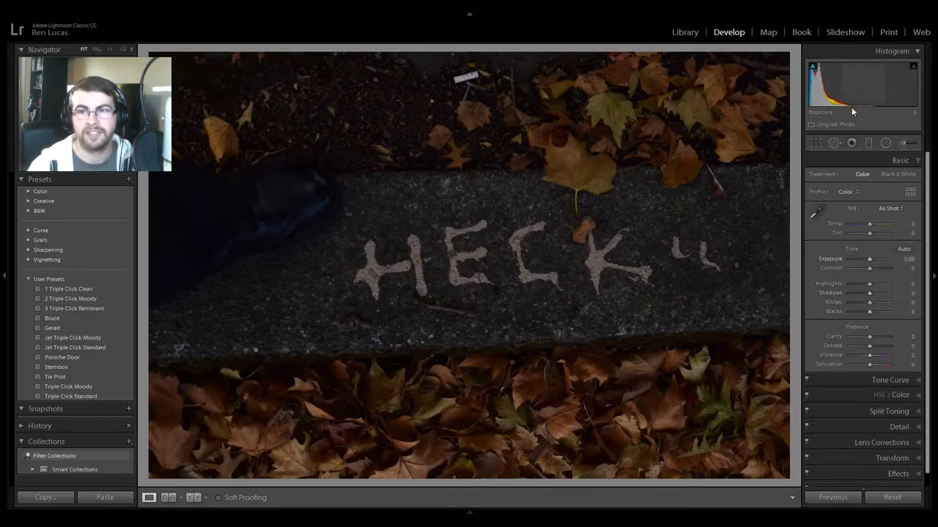
{"action": "left_click_drag", "start_coordinate": [869, 259], "coordinate": [879, 260]}
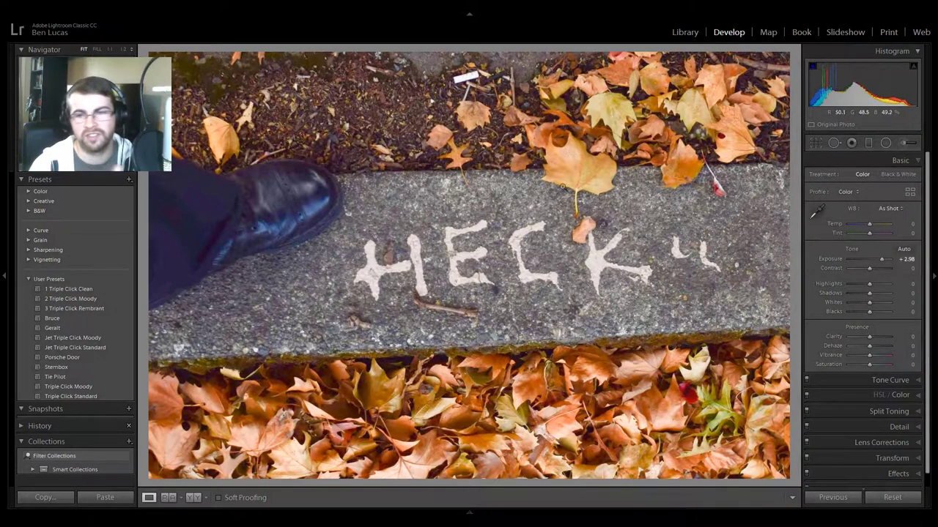
{"action": "double_click", "coordinate": [882, 259]}
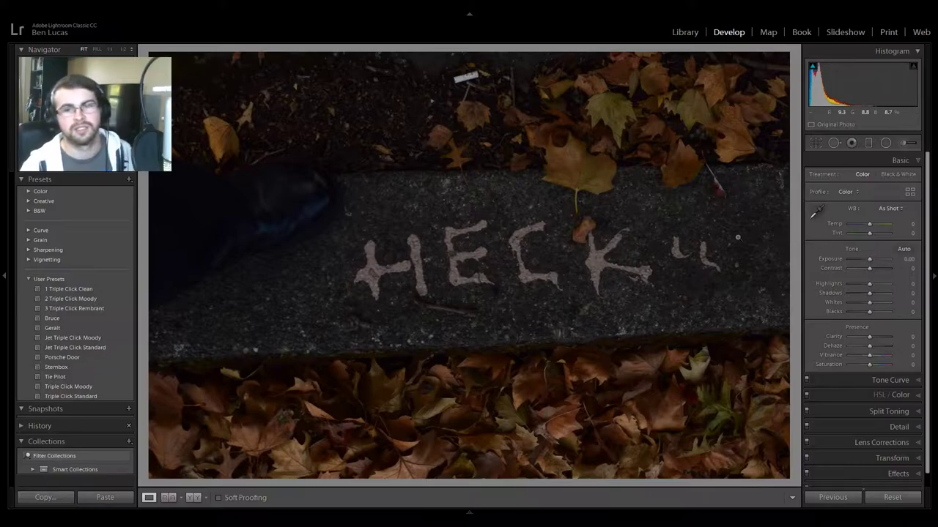
Step: Advance past the fence and leaves photo to the street sign silhouette and raise its exposure to +0.95
{"action": "key", "text": "Right"}
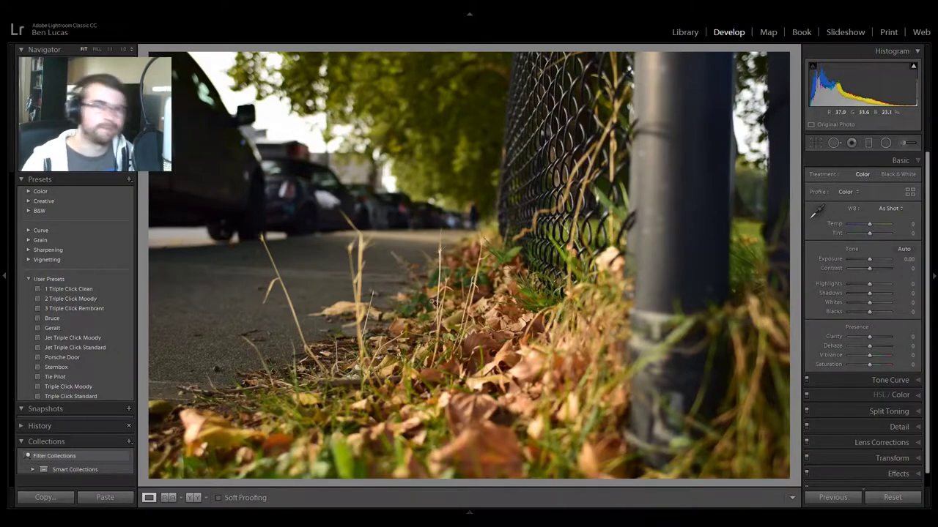
{"action": "key", "text": "Right"}
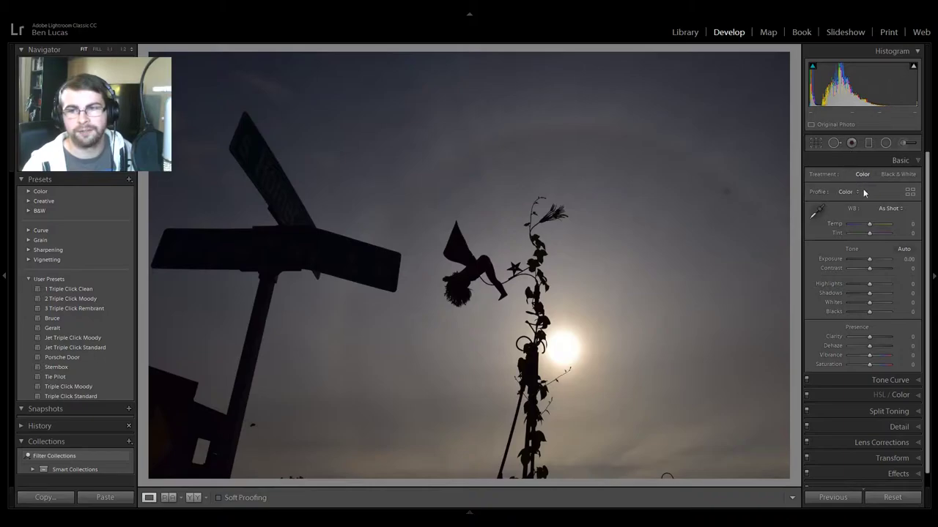
{"action": "left_click_drag", "start_coordinate": [869, 258], "coordinate": [872, 261]}
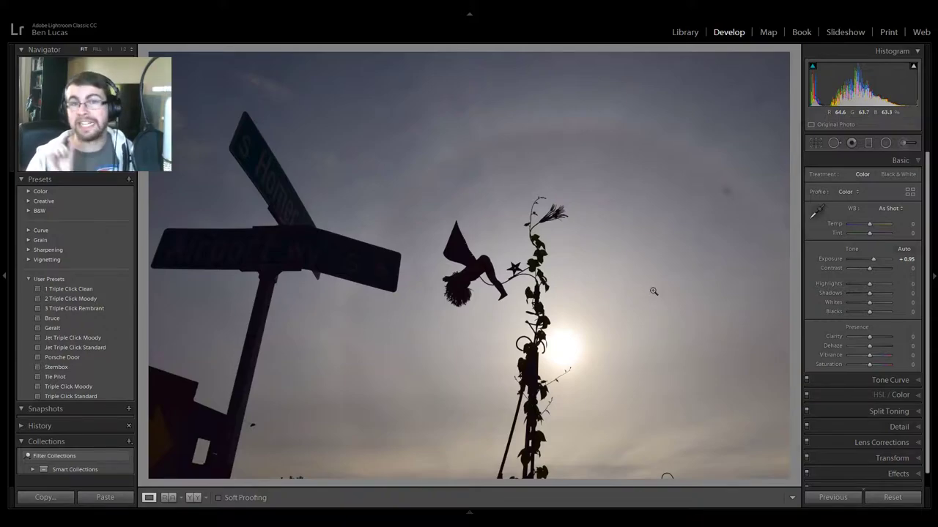
Step: Advance to the spiral staircase photo and correct its white balance by sampling a neutral tone beside the ceiling vent
{"action": "key", "text": "Right"}
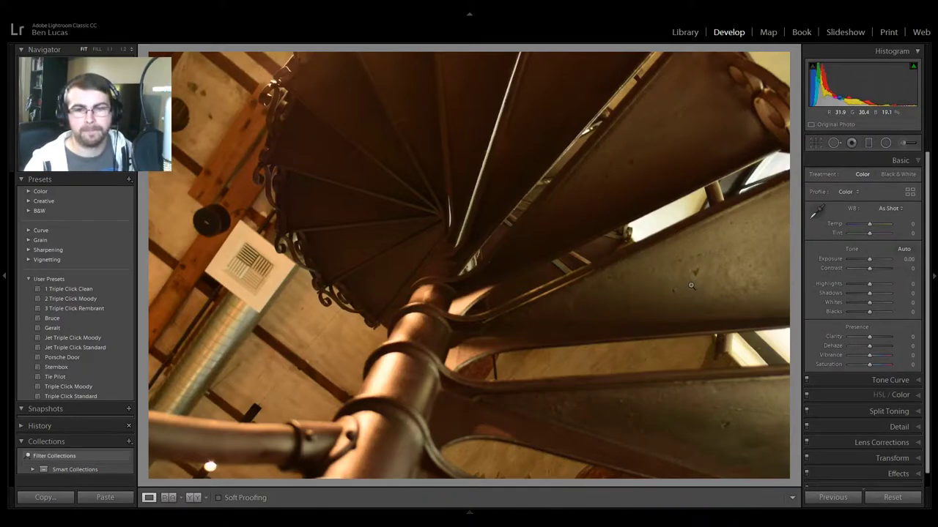
{"action": "left_click", "coordinate": [816, 211]}
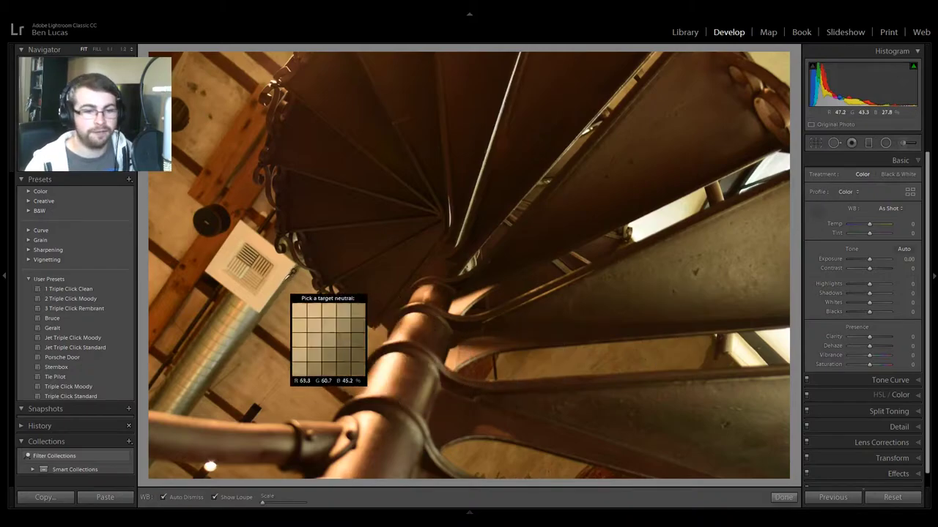
{"action": "left_click", "coordinate": [293, 269]}
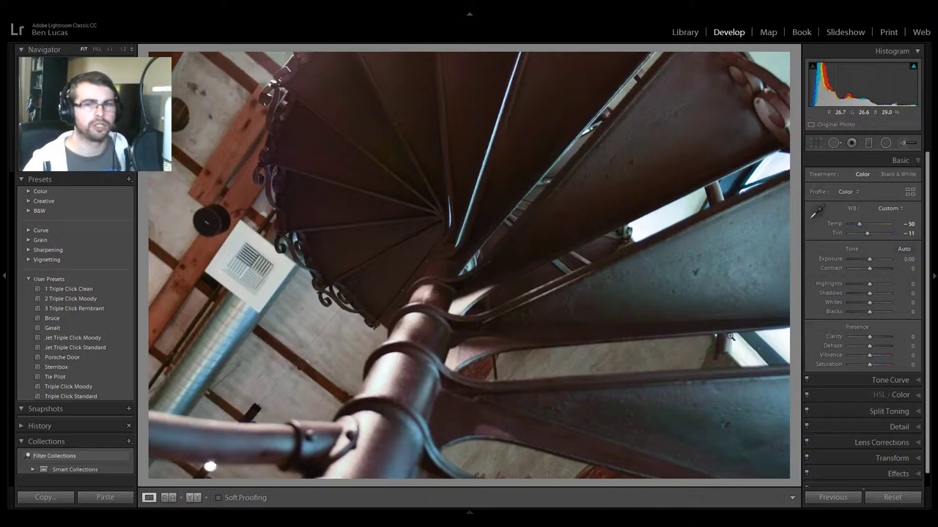
Step: Convert the staircase photo to Black & White with contrast +40, shadows +50 and clarity +19
{"action": "left_click", "coordinate": [908, 174]}
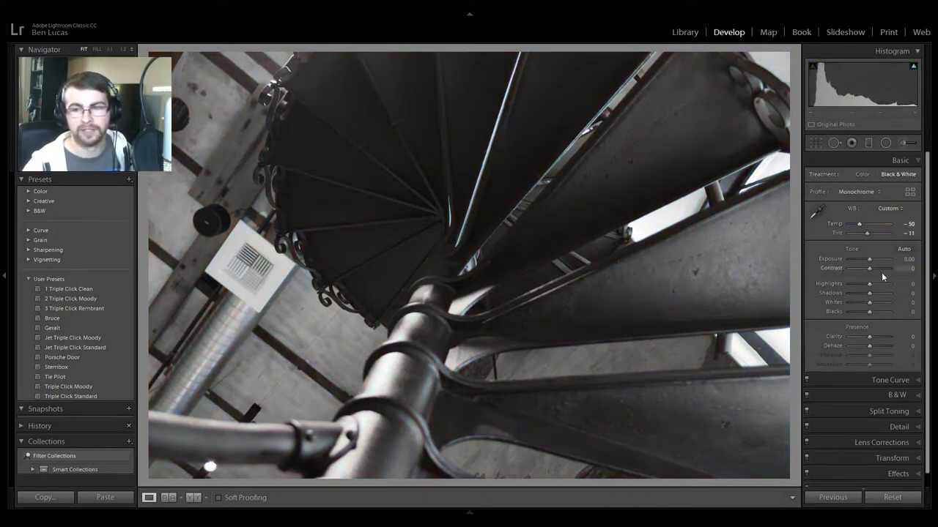
{"action": "left_click_drag", "start_coordinate": [870, 268], "coordinate": [879, 293]}
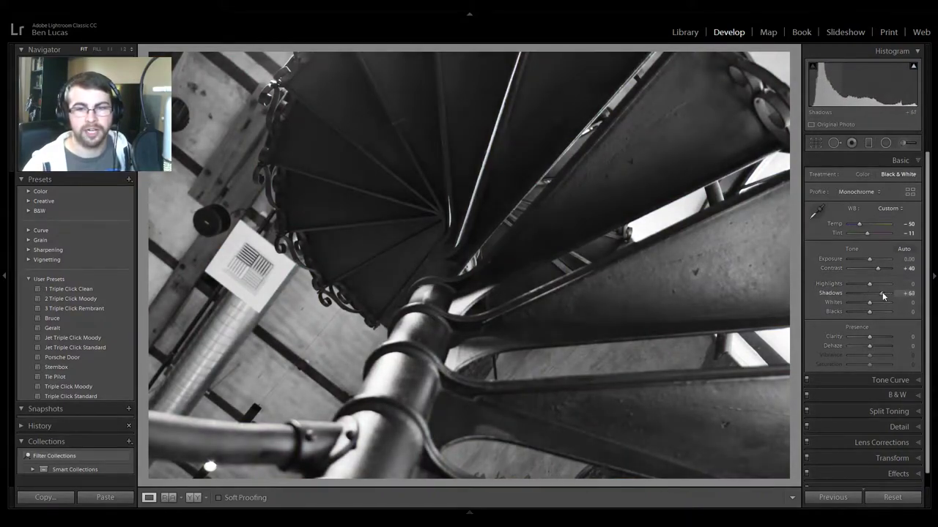
{"action": "left_click_drag", "start_coordinate": [869, 337], "coordinate": [875, 336]}
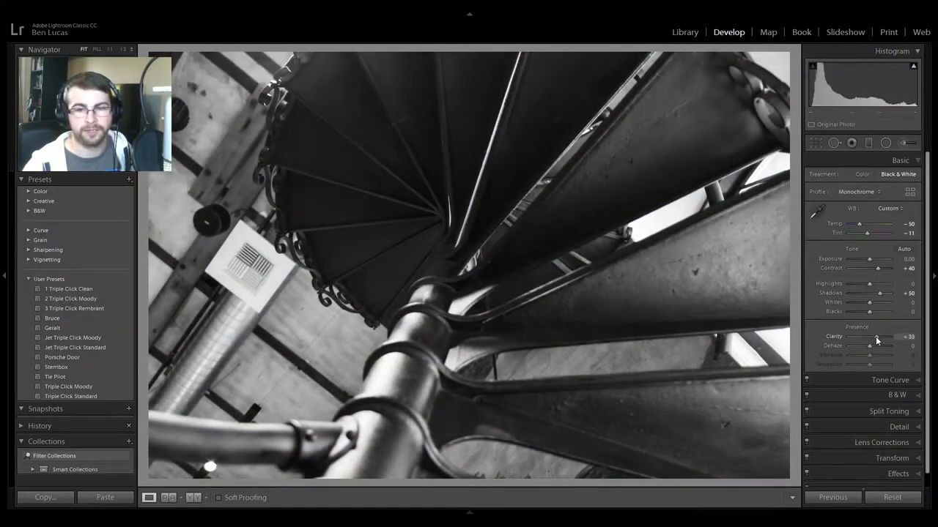
Step: Crop the staircase photo to a 4 x 5 / 8 x 10 aspect, trimming off the side with the ceiling vent and duct
{"action": "left_click", "coordinate": [815, 143]}
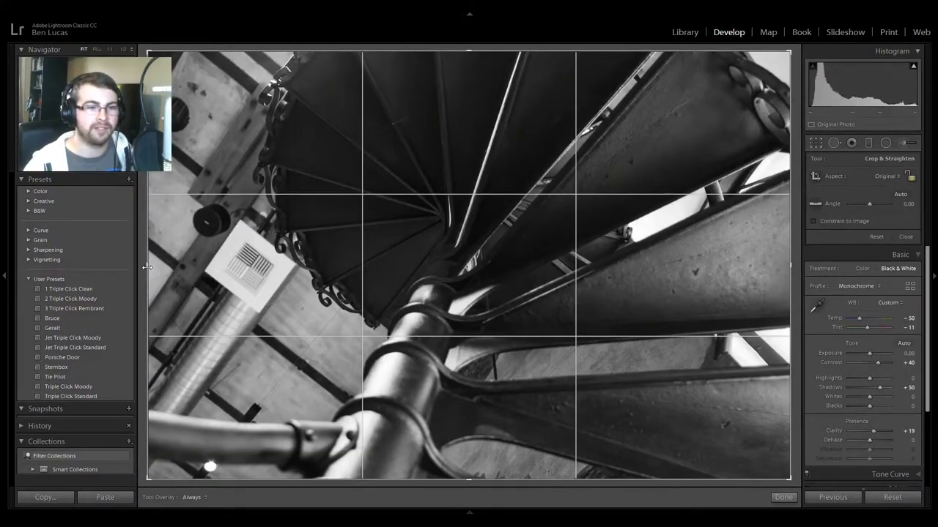
{"action": "left_click_drag", "start_coordinate": [147, 267], "coordinate": [203, 267]}
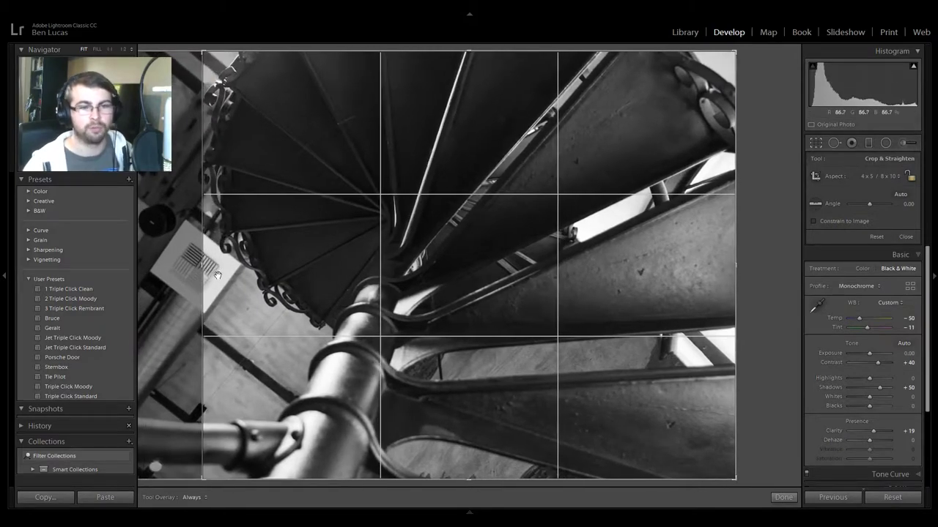
{"action": "key", "text": "Return"}
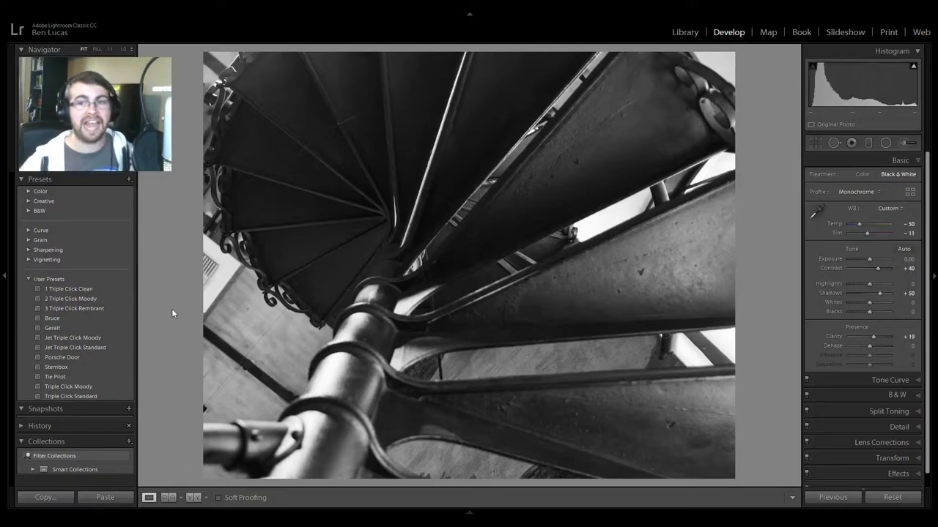
Step: Compare the original and edited staircase photo side by side in the Before & After view
{"action": "right_click", "coordinate": [508, 234]}
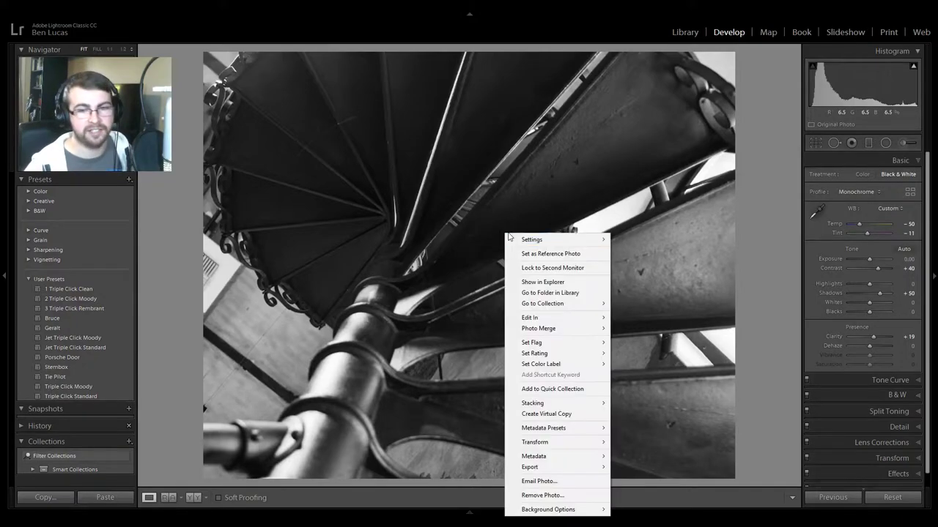
{"action": "left_click", "coordinate": [194, 498]}
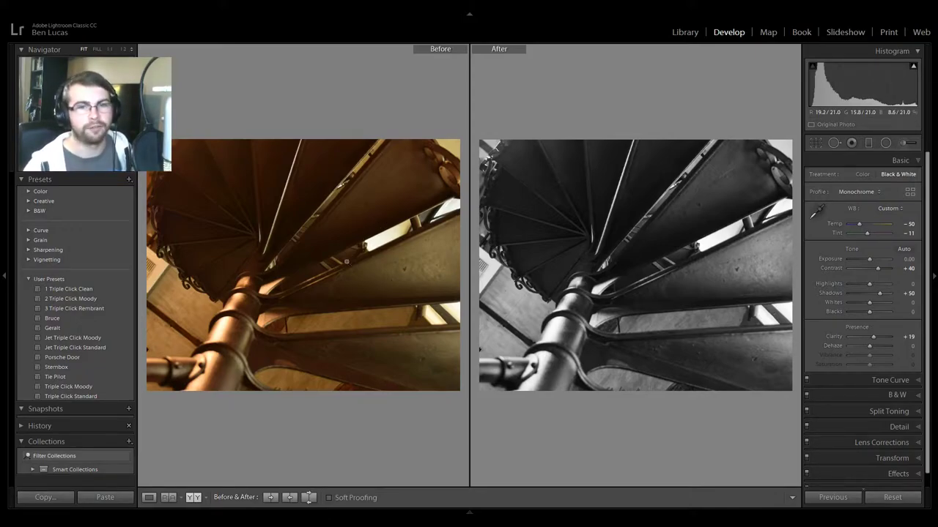
Step: Open the dried yellow flowers photo and return to the single-photo Loupe view with the filmstrip hidden
{"action": "mouse_move", "coordinate": [196, 501]}
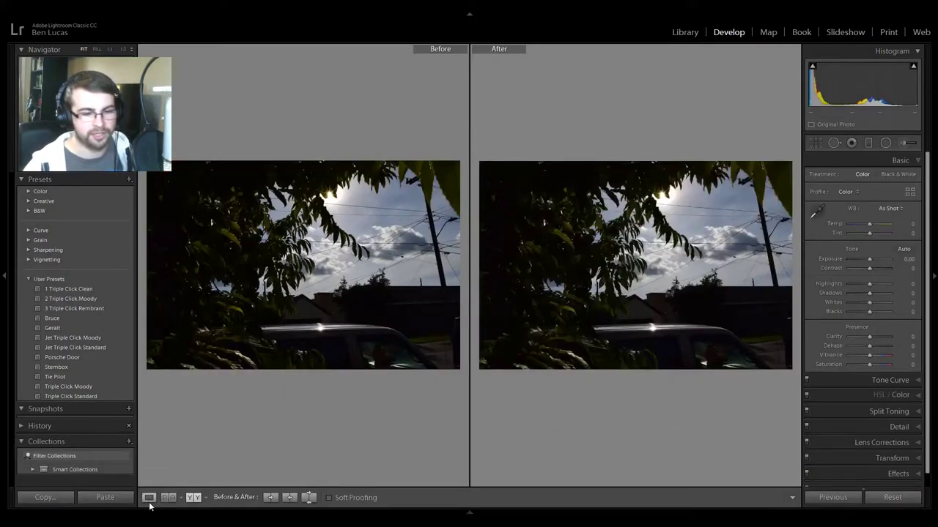
{"action": "mouse_move", "coordinate": [175, 514]}
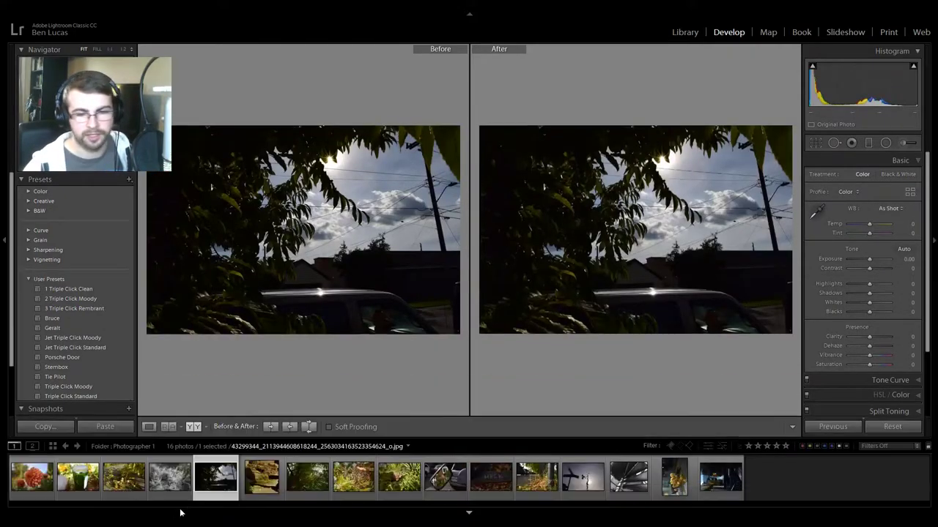
{"action": "left_click", "coordinate": [674, 477]}
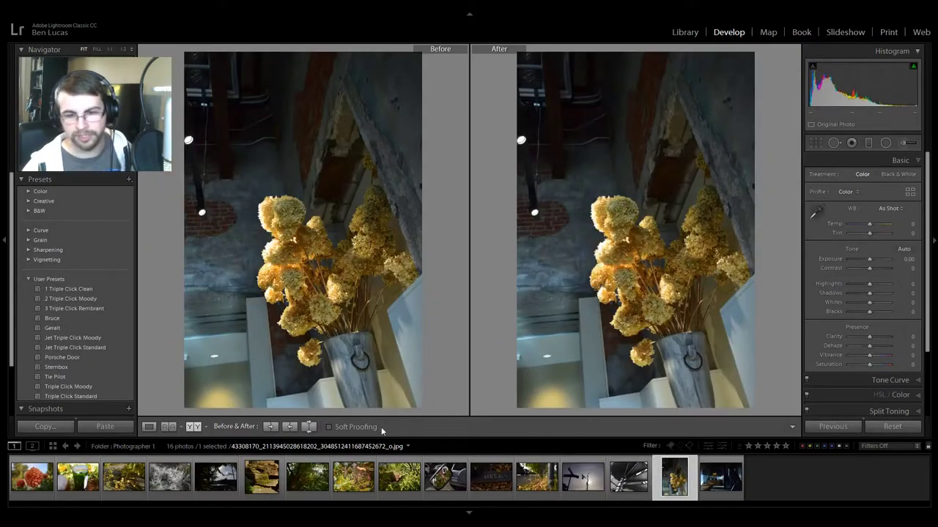
{"action": "left_click", "coordinate": [150, 426]}
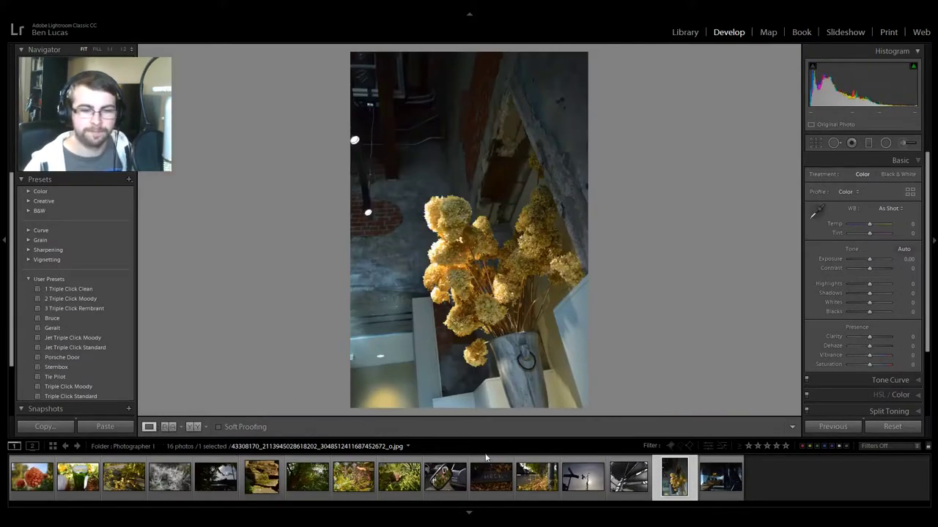
{"action": "left_click", "coordinate": [470, 512]}
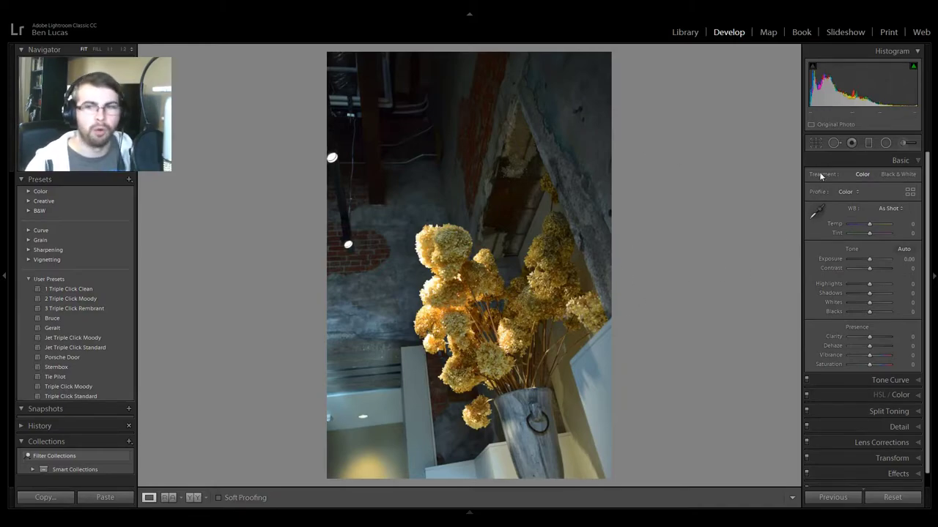
Step: Crop the dried flowers photo tighter around the bouquet and vase at the original aspect ratio, excluding the ceiling lights
{"action": "left_click", "coordinate": [815, 143]}
{"action": "left_click_drag", "start_coordinate": [327, 52], "coordinate": [374, 124]}
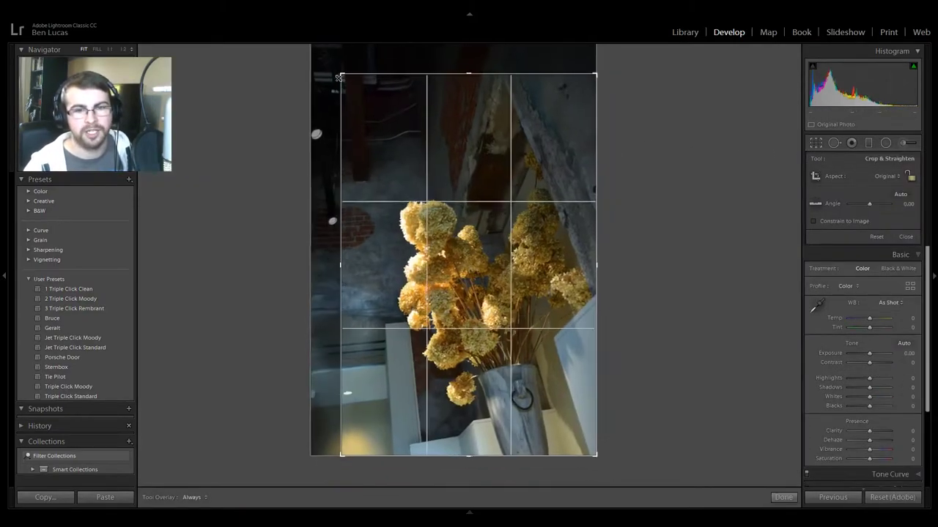
{"action": "key", "text": "Return"}
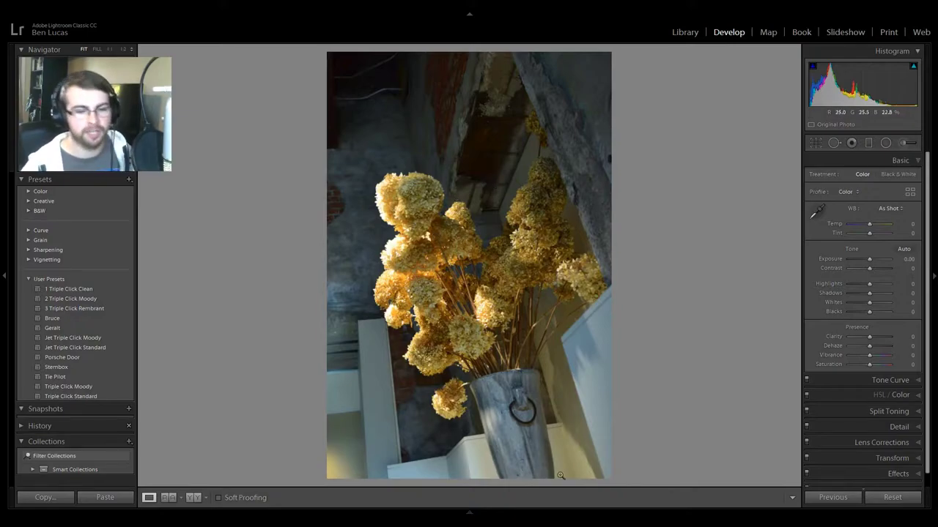
Step: Open the dark café interior photo, check its composition with the crop grid, and view it enlarged without the filmstrip
{"action": "left_click", "coordinate": [469, 514]}
{"action": "left_click", "coordinate": [720, 477]}
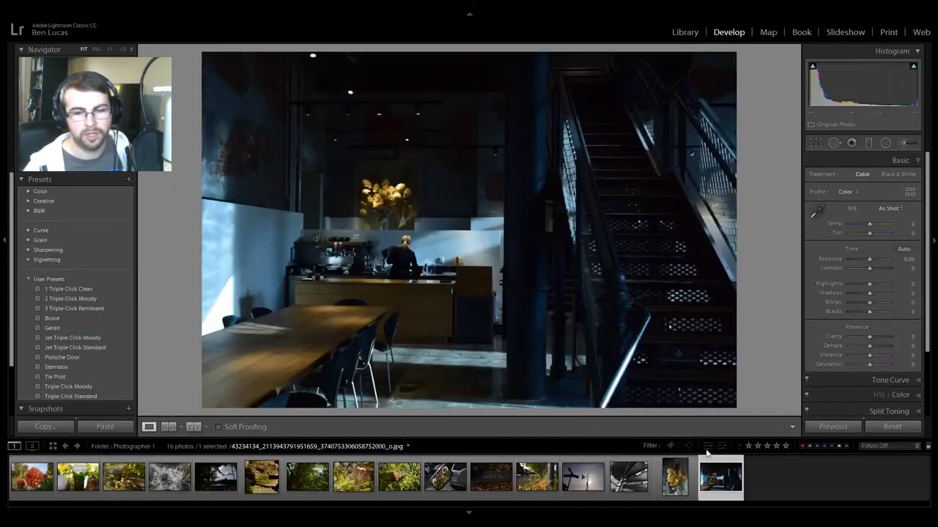
{"action": "left_click", "coordinate": [816, 144]}
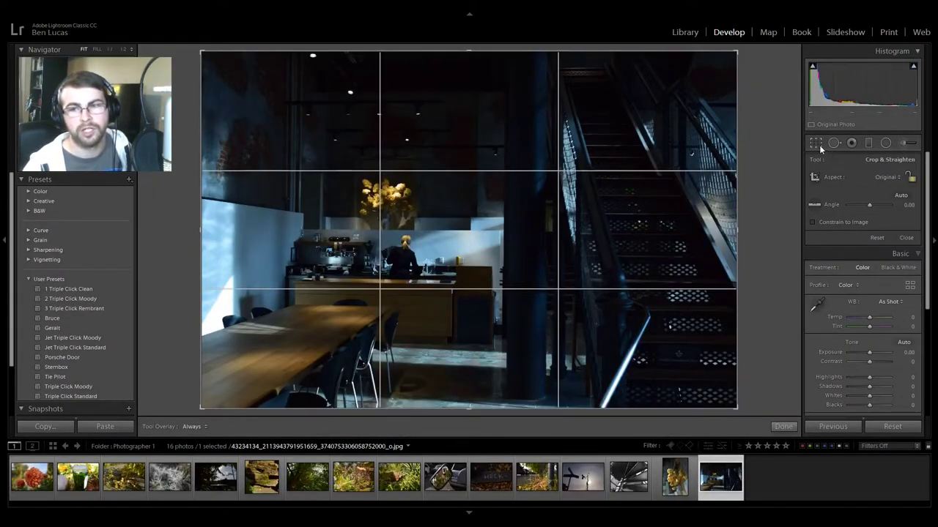
{"action": "left_click", "coordinate": [818, 146]}
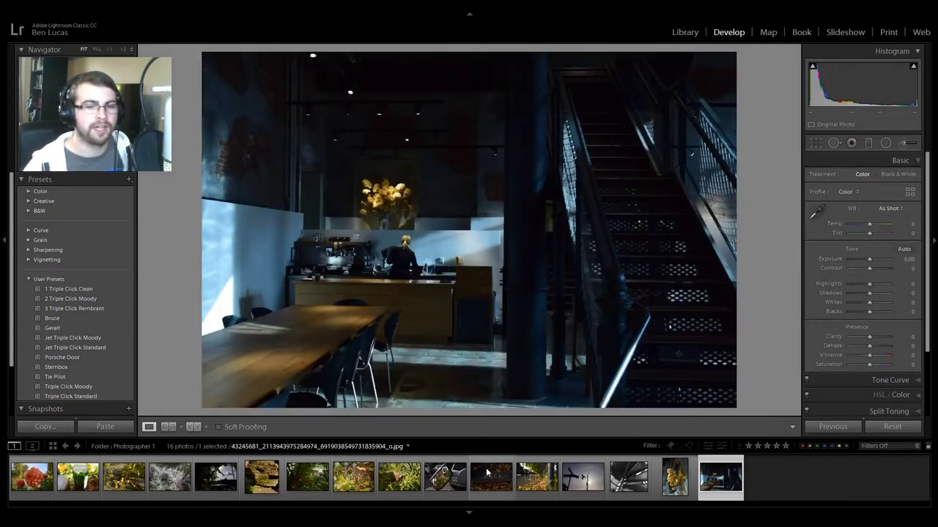
{"action": "left_click", "coordinate": [471, 511]}
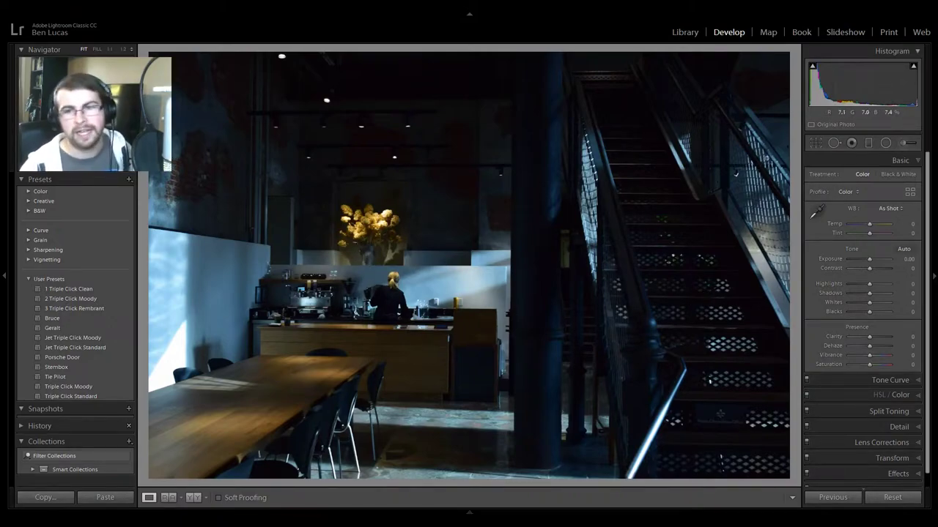
Step: Straighten the café interior photo with the automatic Upright perspective correction
{"action": "left_click", "coordinate": [892, 442]}
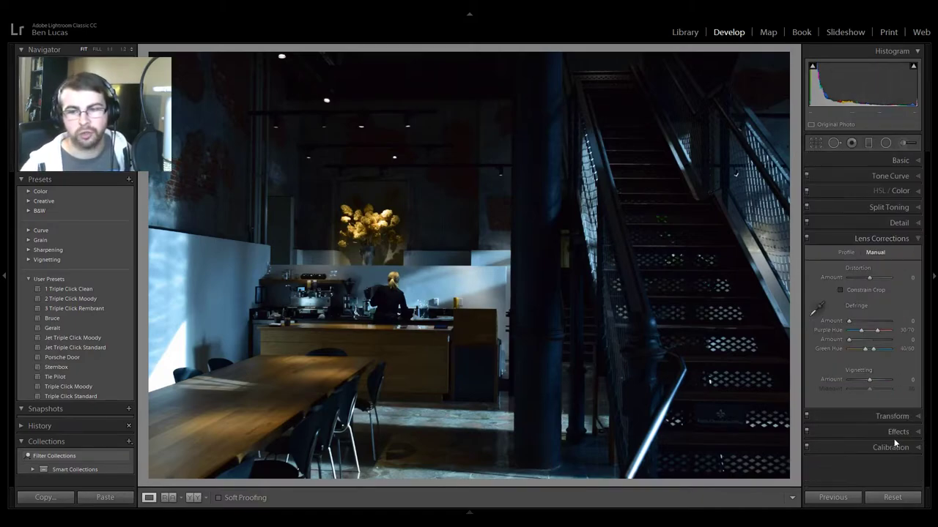
{"action": "left_click", "coordinate": [849, 253]}
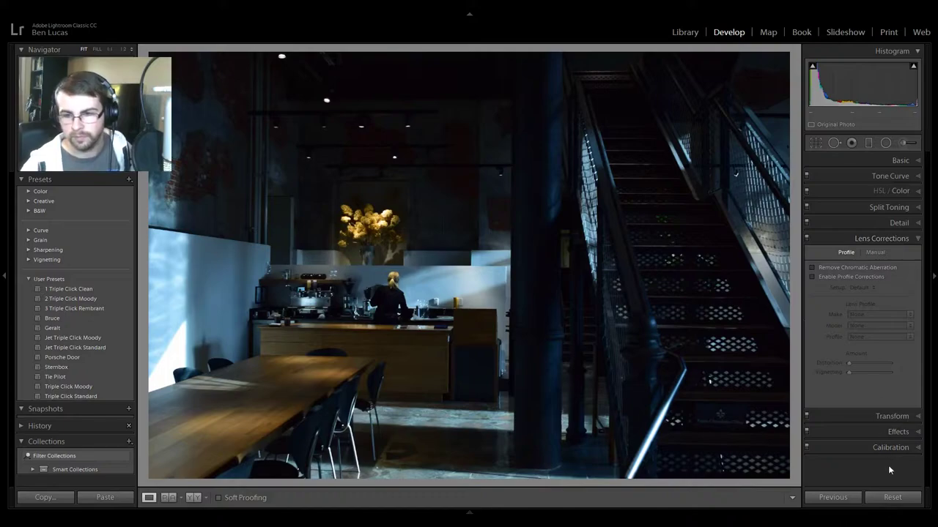
{"action": "left_click", "coordinate": [893, 417]}
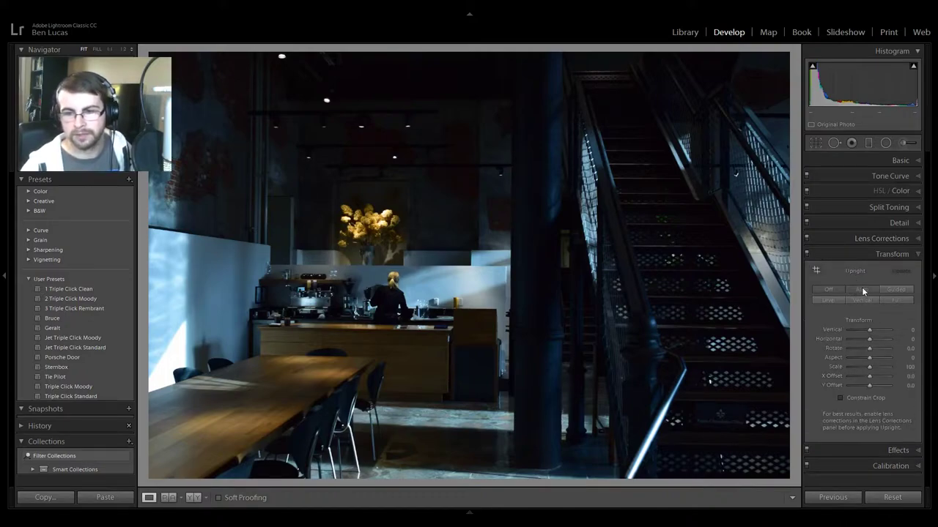
{"action": "left_click", "coordinate": [862, 291]}
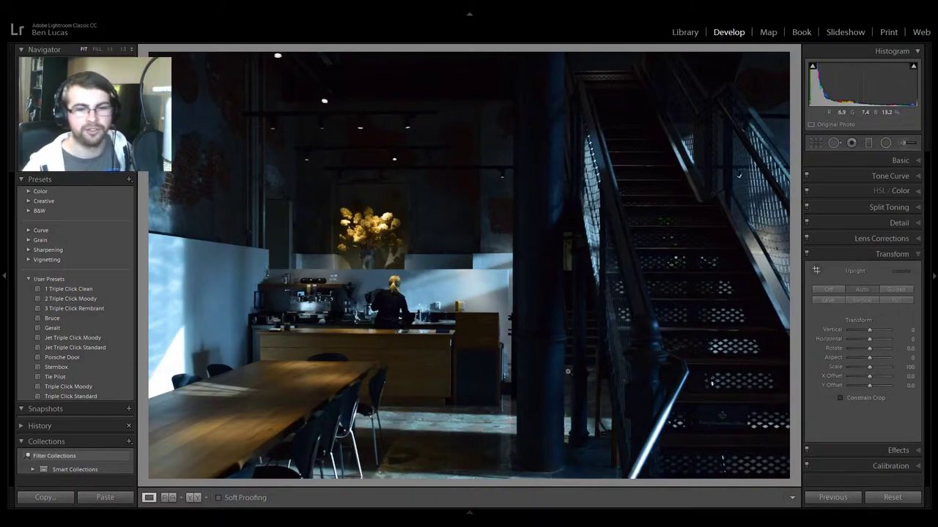
Step: Brighten the café photo by setting Exposure to +0.60 and Shadows to +60
{"action": "left_click", "coordinate": [898, 160]}
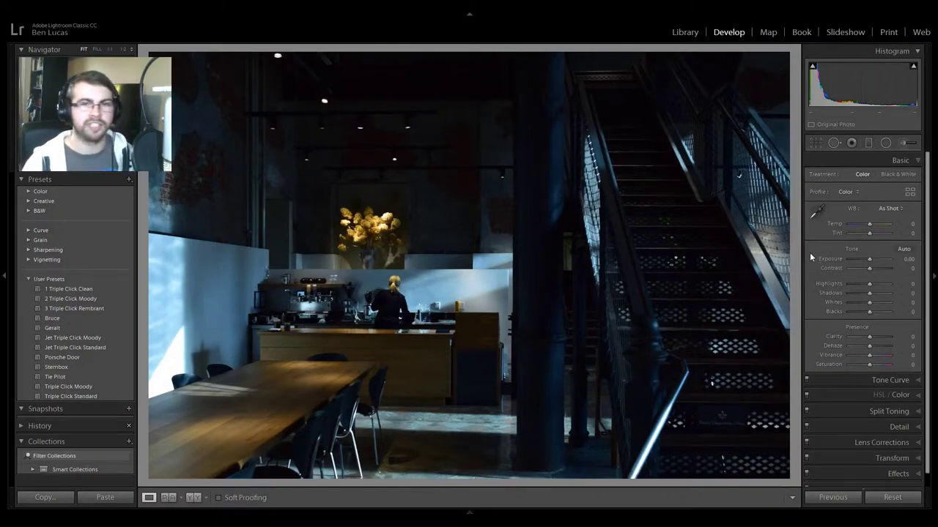
{"action": "left_click", "coordinate": [869, 262]}
{"action": "left_click_drag", "start_coordinate": [870, 262], "coordinate": [872, 260]}
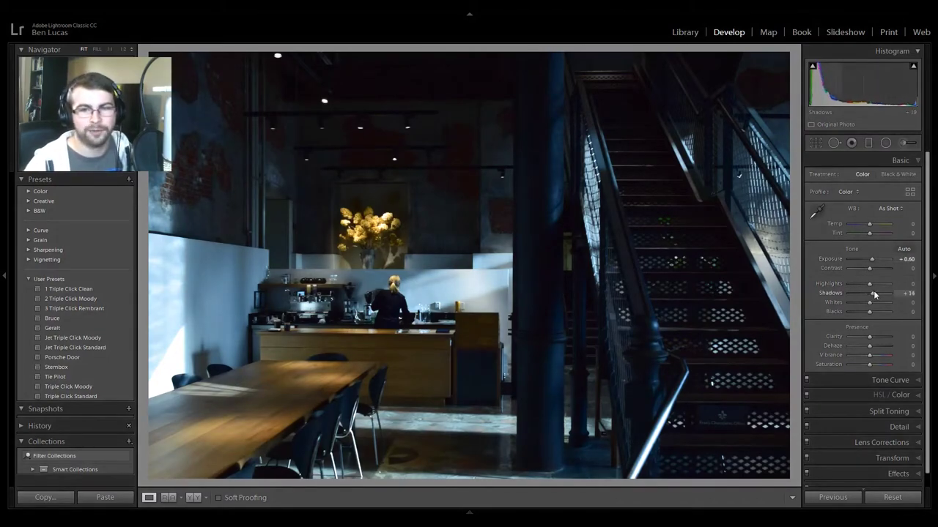
{"action": "left_click_drag", "start_coordinate": [871, 294], "coordinate": [879, 294]}
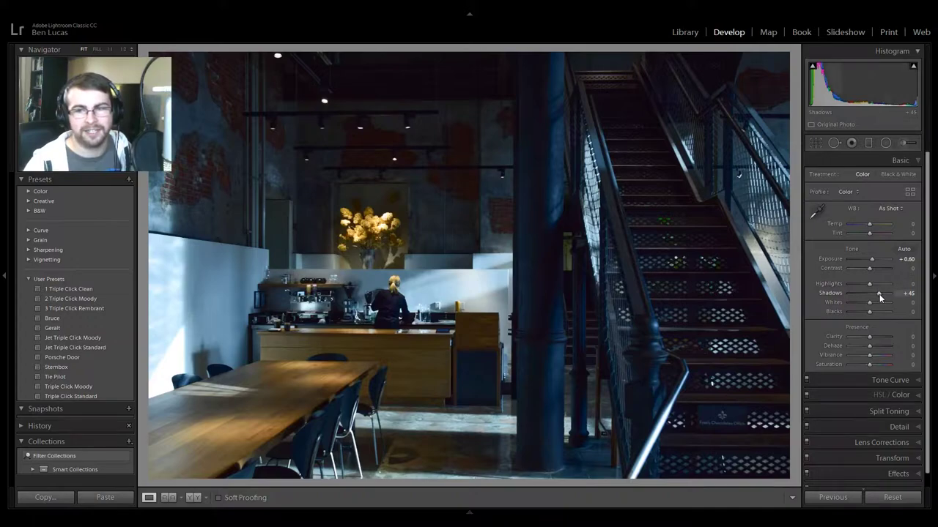
{"action": "left_click_drag", "start_coordinate": [880, 297], "coordinate": [883, 296]}
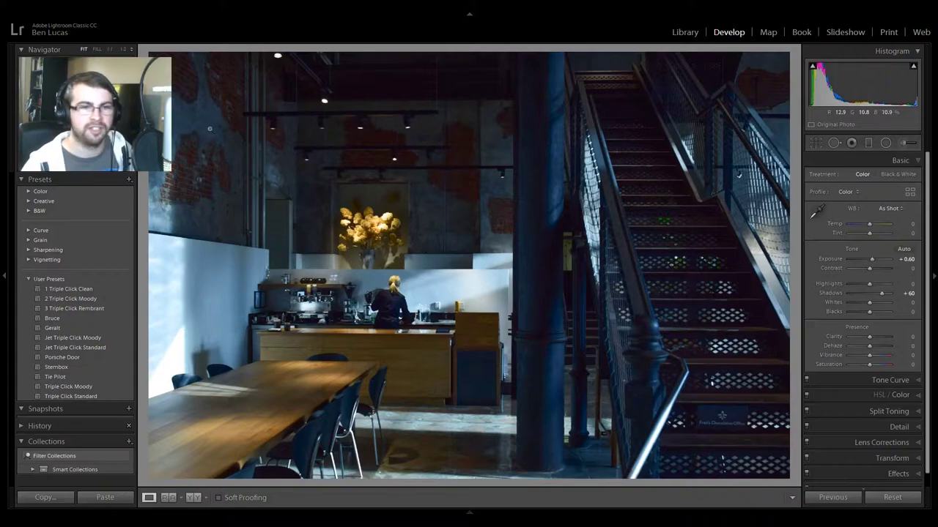
Step: Restore the default Shadows, and set Exposure to -0.48, Highlights to +12 and Vibrance to +33 for a darker, richer café photo
{"action": "double_click", "coordinate": [884, 295]}
{"action": "double_click", "coordinate": [871, 259]}
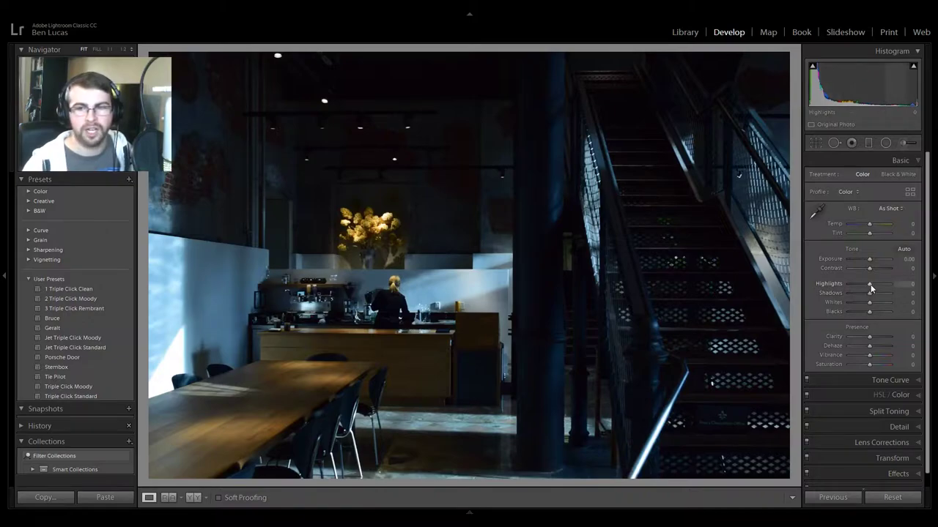
{"action": "left_click_drag", "start_coordinate": [870, 284], "coordinate": [867, 262]}
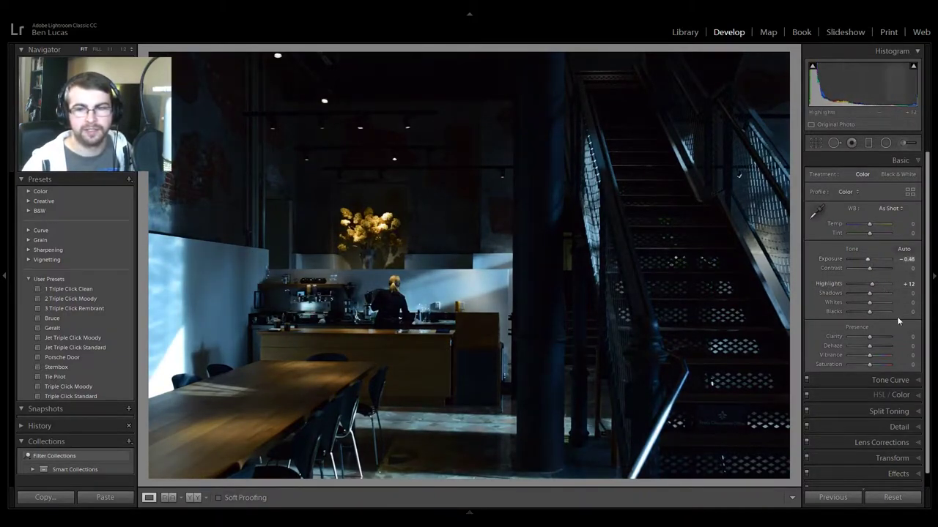
{"action": "left_click_drag", "start_coordinate": [870, 356], "coordinate": [881, 358]}
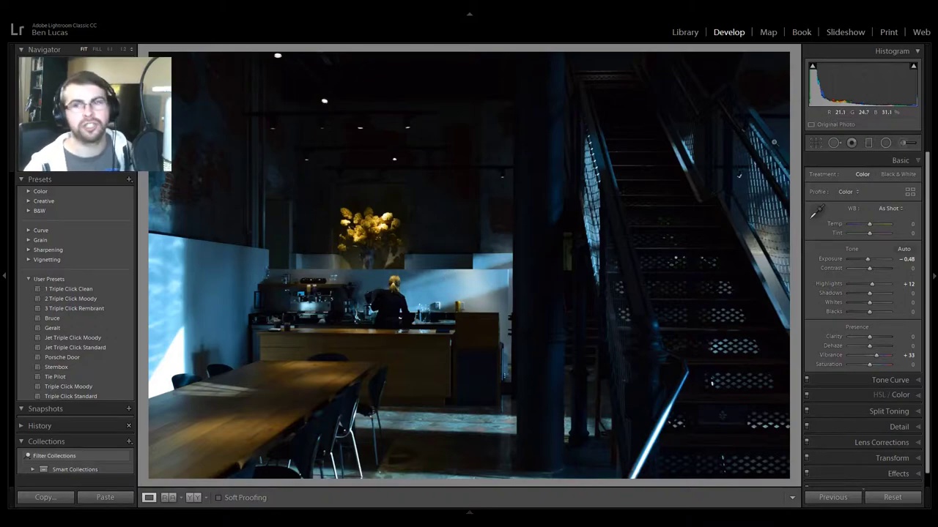
Step: Try a slightly tighter crop of the café photo at the original aspect ratio, and undo the crop
{"action": "left_click", "coordinate": [816, 143]}
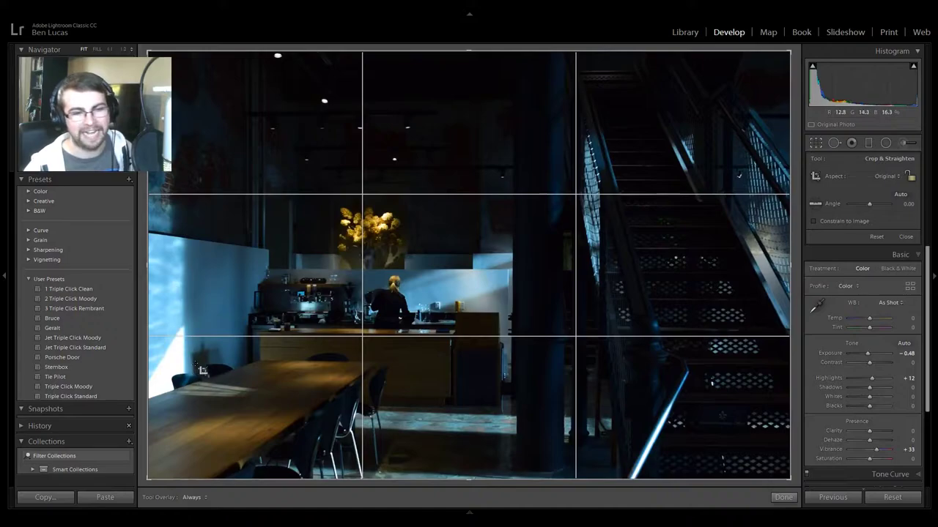
{"action": "key", "text": "shift"}
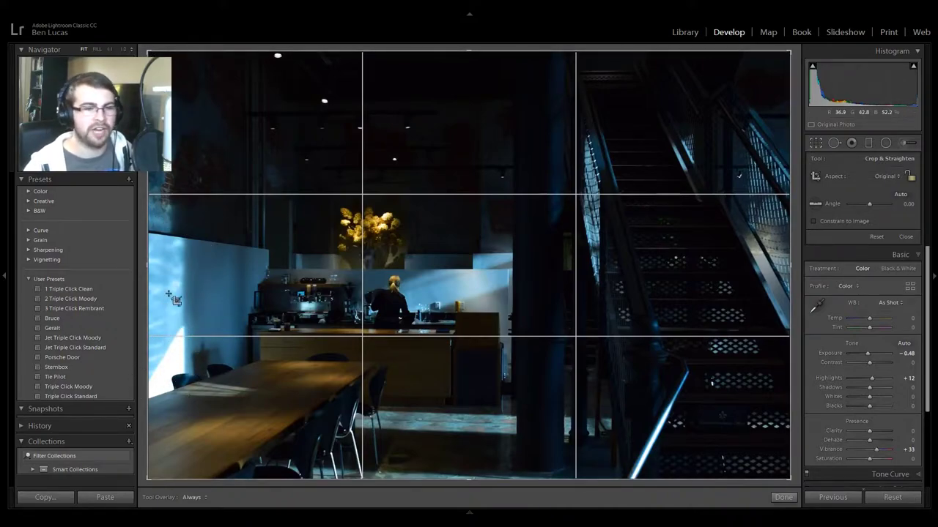
{"action": "key", "text": "shift"}
{"action": "left_click_drag", "start_coordinate": [147, 50], "coordinate": [174, 68]}
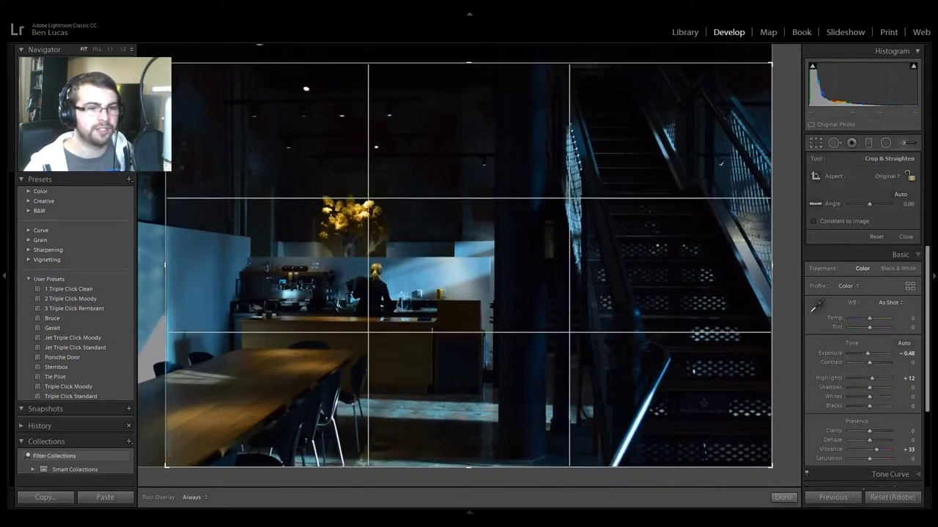
{"action": "key", "text": "Return"}
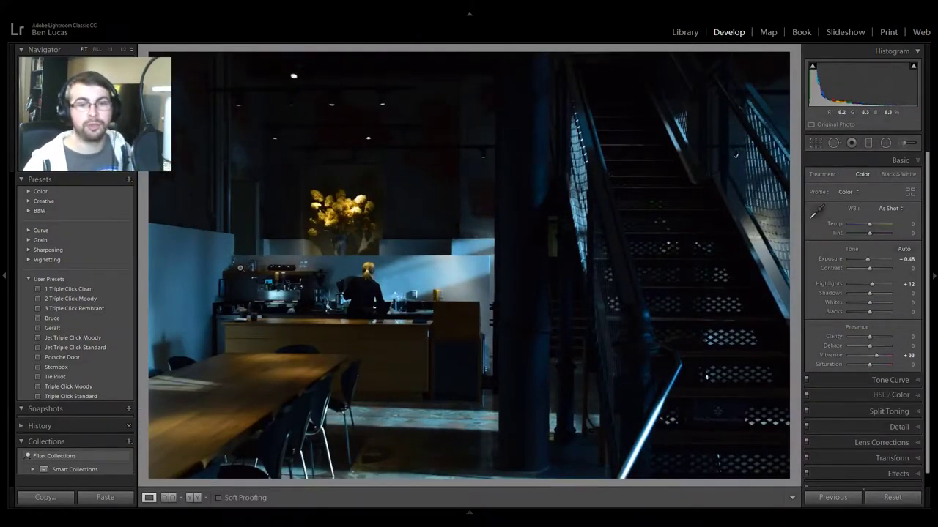
{"action": "key", "text": "ctrl+z"}
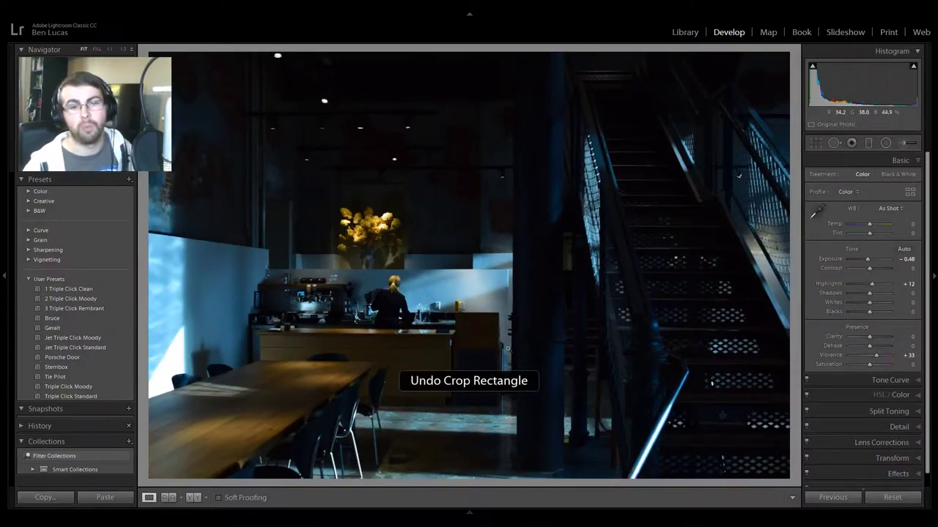
Step: Reset all develop settings of the café photo
{"action": "right_click", "coordinate": [523, 207]}
{"action": "mouse_move", "coordinate": [550, 214]}
{"action": "left_click", "coordinate": [649, 215]}
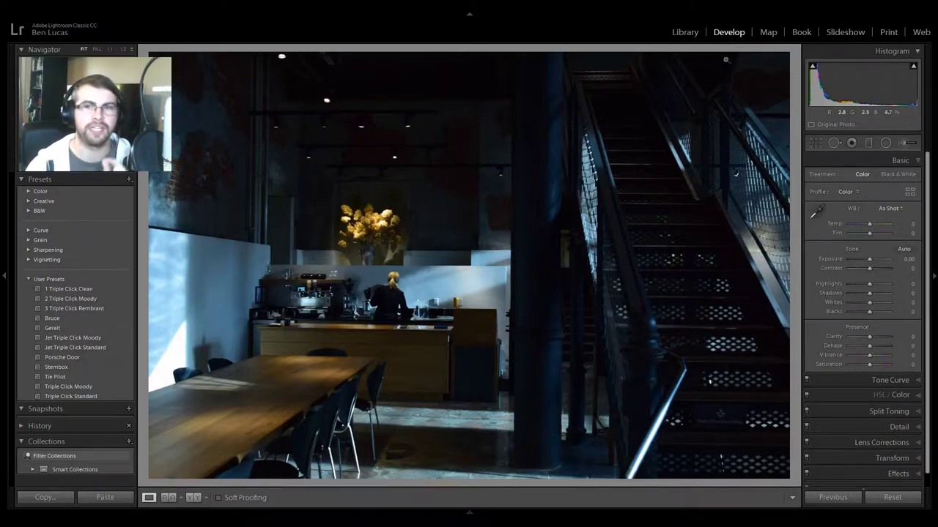
Step: Show the Photographer 1 folder as a thumbnail grid in the Library and review the whole set of photos
{"action": "left_click", "coordinate": [685, 32]}
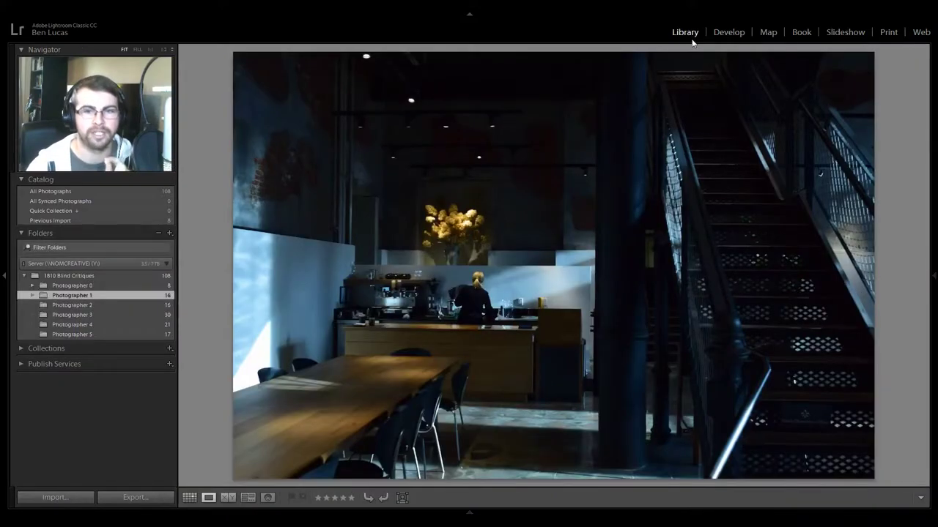
{"action": "left_click", "coordinate": [189, 497]}
{"action": "left_click", "coordinate": [784, 374]}
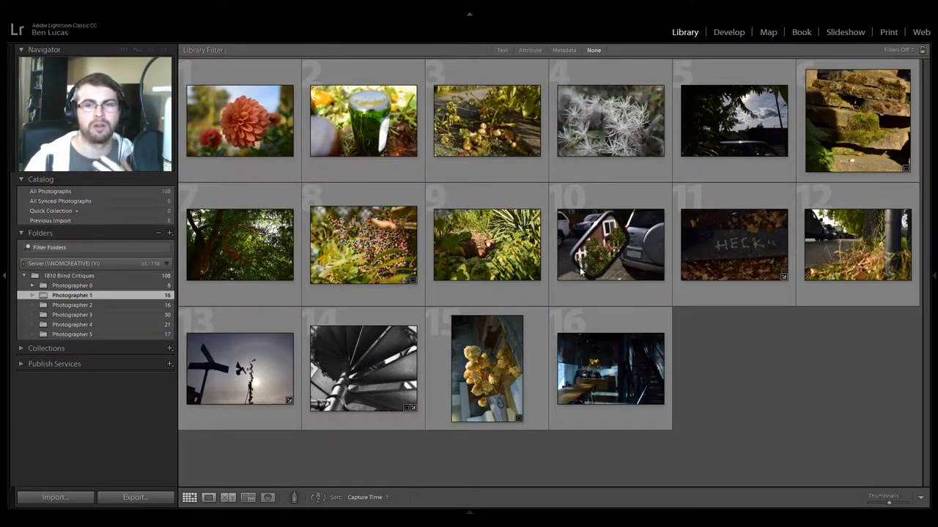
{"action": "left_click", "coordinate": [741, 248]}
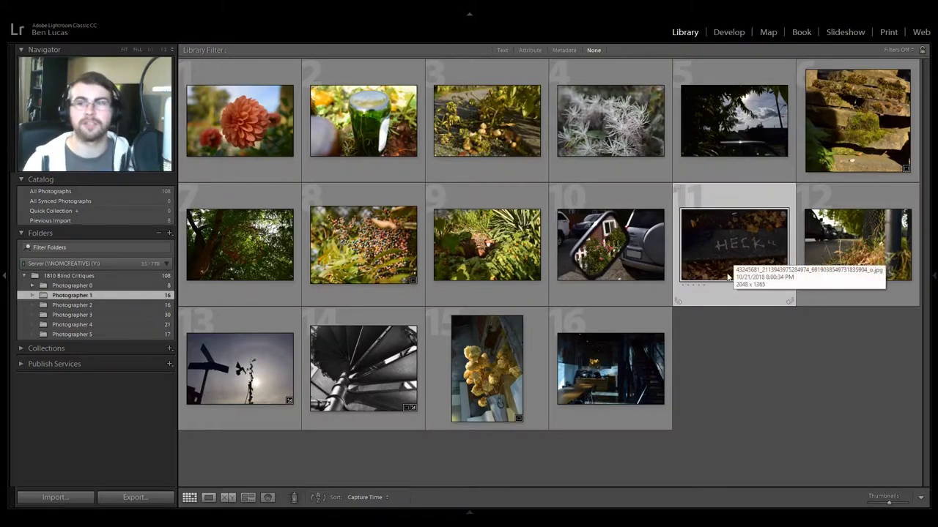
{"action": "left_click", "coordinate": [755, 145]}
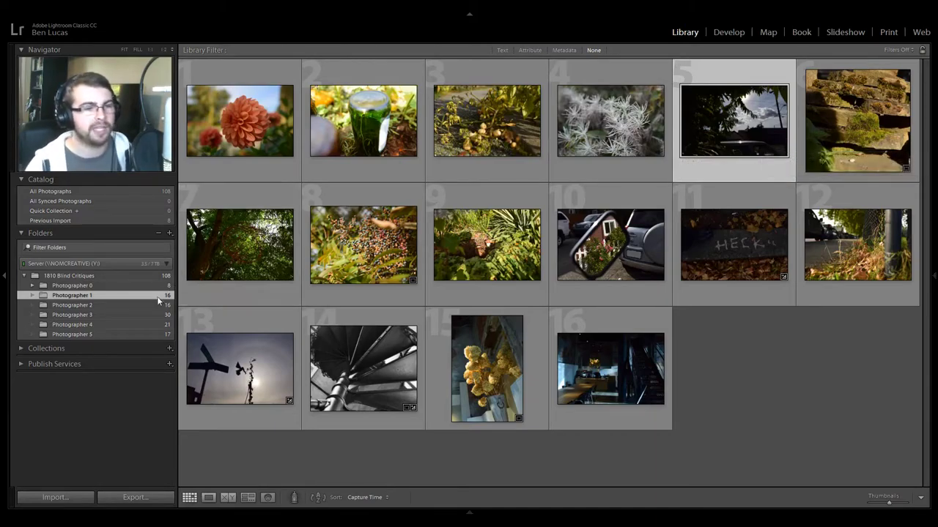
Step: Open the Photographer 2 folder and view its three dog photos enlarged, starting with the dog drinking from a bottle
{"action": "left_click", "coordinate": [124, 306]}
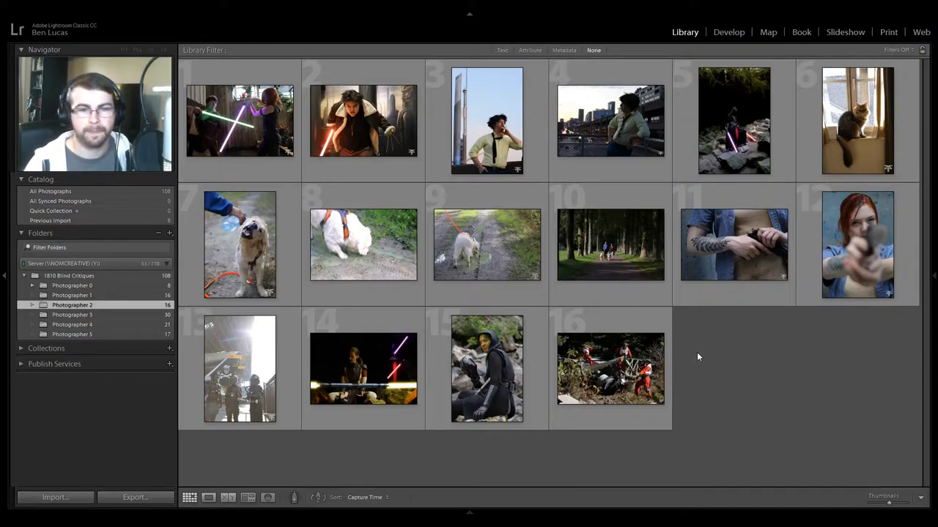
{"action": "left_click", "coordinate": [268, 260]}
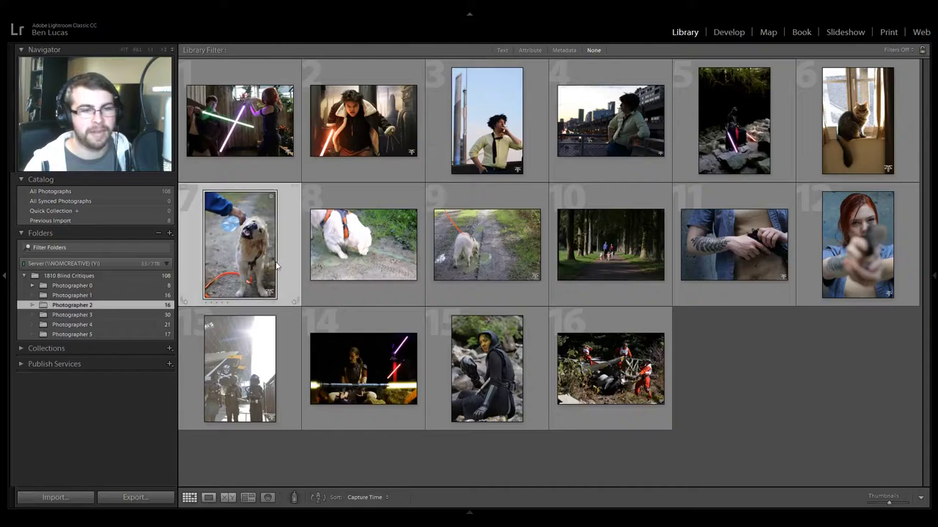
{"action": "double_click", "coordinate": [288, 264]}
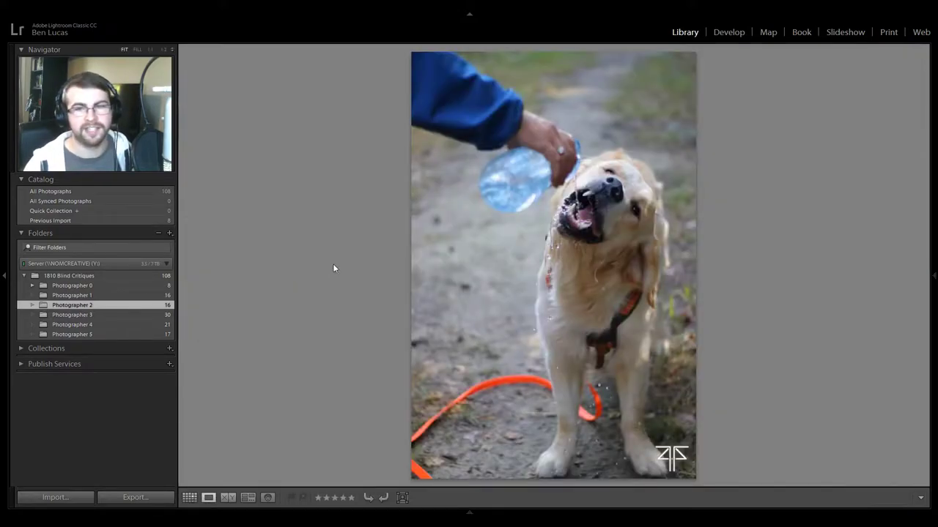
{"action": "key", "text": "Right"}
{"action": "key", "text": "Right"}
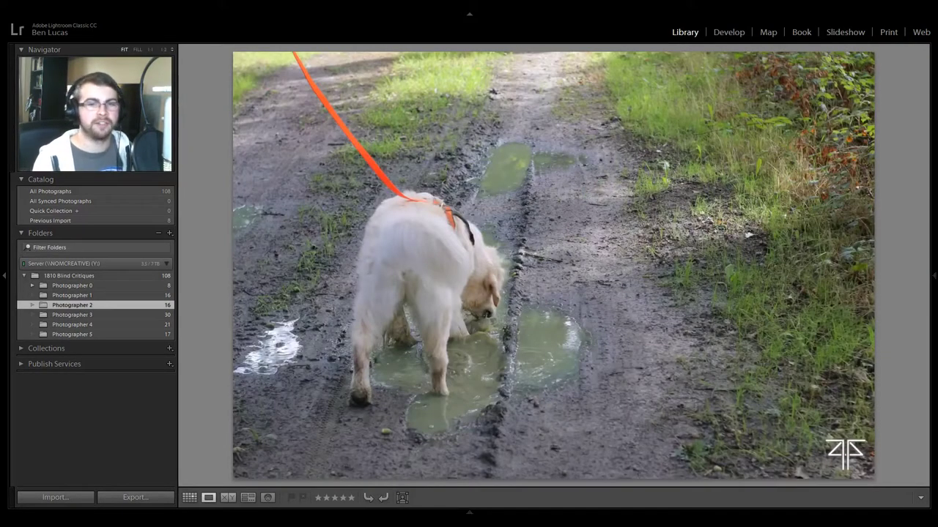
Step: Return to the thumbnail grid and open the photo of the cat on the windowsill in the Develop module
{"action": "key", "text": "g"}
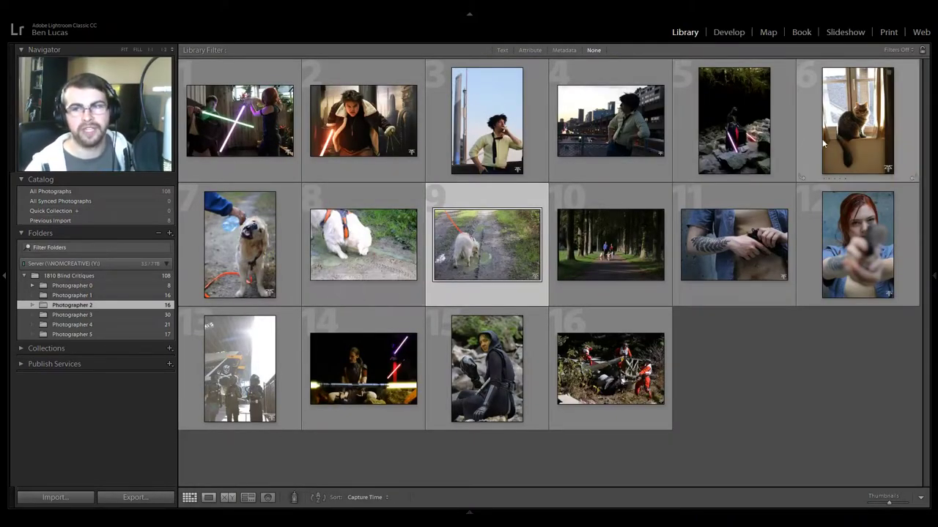
{"action": "double_click", "coordinate": [850, 140]}
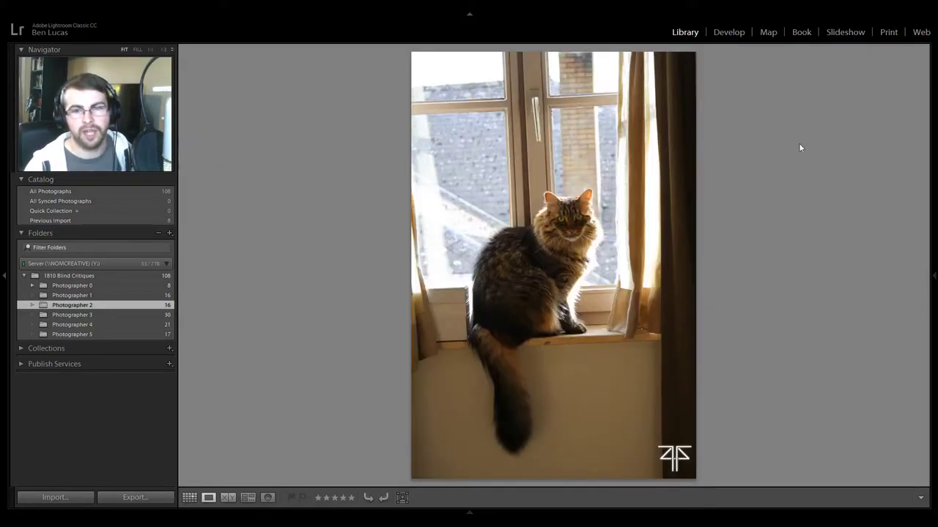
{"action": "left_click", "coordinate": [722, 36]}
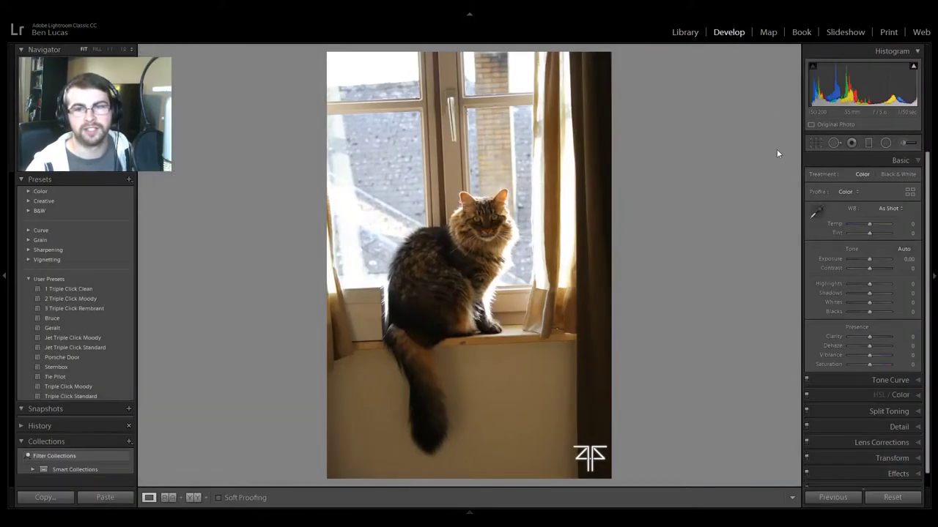
Step: Straighten the cat photo with an Upright correction and neutralize its white balance by sampling the wall below the windowsill
{"action": "left_click", "coordinate": [909, 460]}
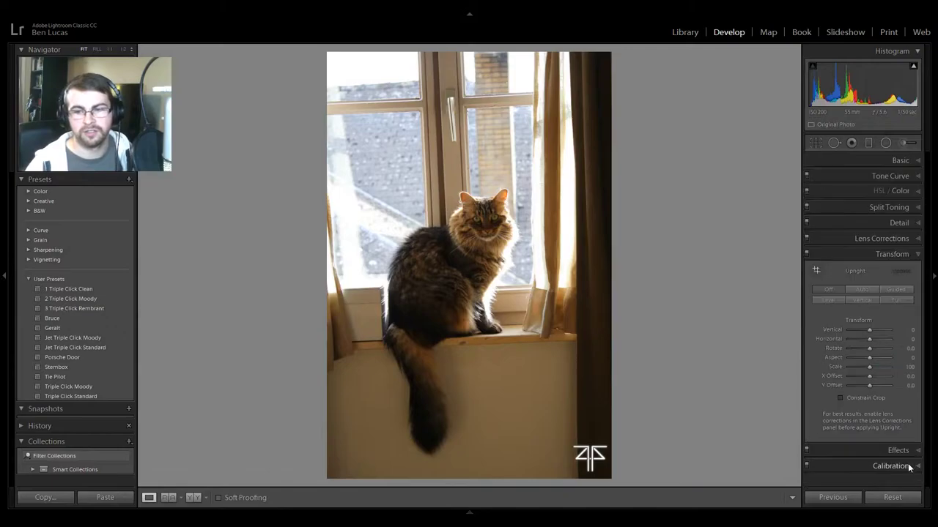
{"action": "left_click", "coordinate": [865, 298]}
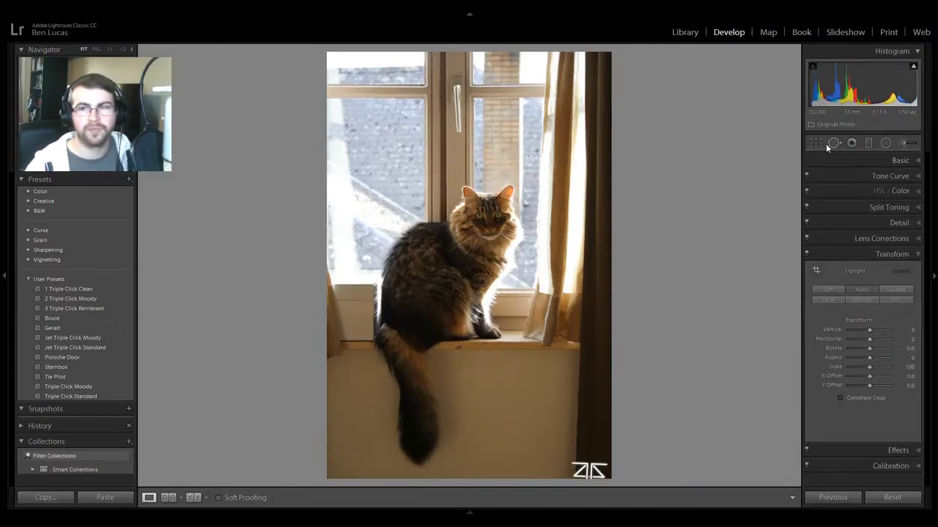
{"action": "left_click", "coordinate": [888, 158]}
{"action": "left_click", "coordinate": [817, 210]}
{"action": "left_click", "coordinate": [527, 367]}
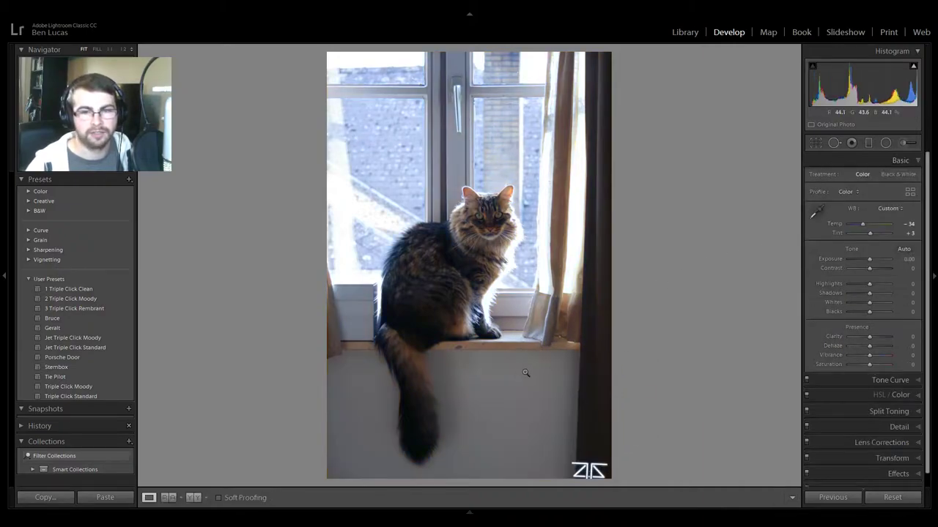
Step: Try a much tighter crop around the cat's face and body, and undo the crop
{"action": "left_click", "coordinate": [818, 144]}
{"action": "left_click_drag", "start_coordinate": [620, 52], "coordinate": [529, 164]}
{"action": "key", "text": "Return"}
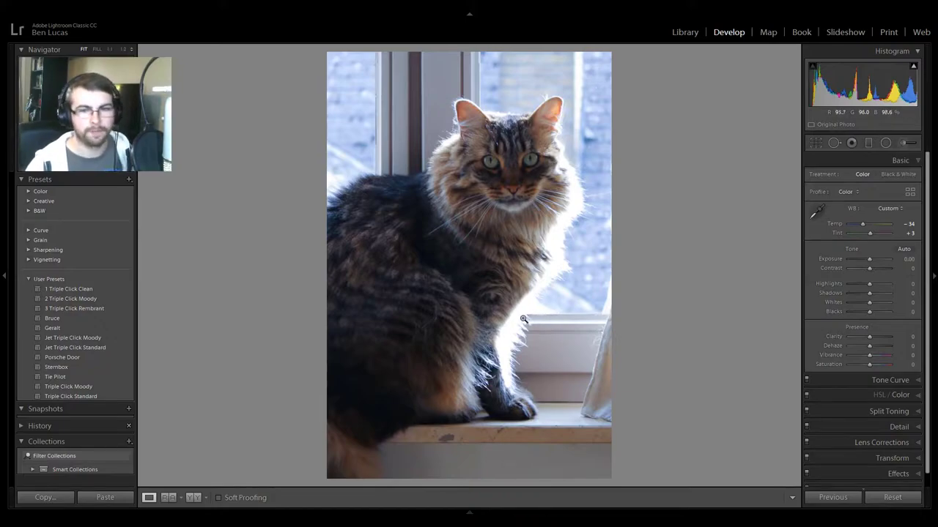
{"action": "key", "text": "ctrl+z"}
Step: Reset all develop settings of the cat photo and return to the Library module
{"action": "right_click", "coordinate": [543, 253]}
{"action": "mouse_move", "coordinate": [570, 245]}
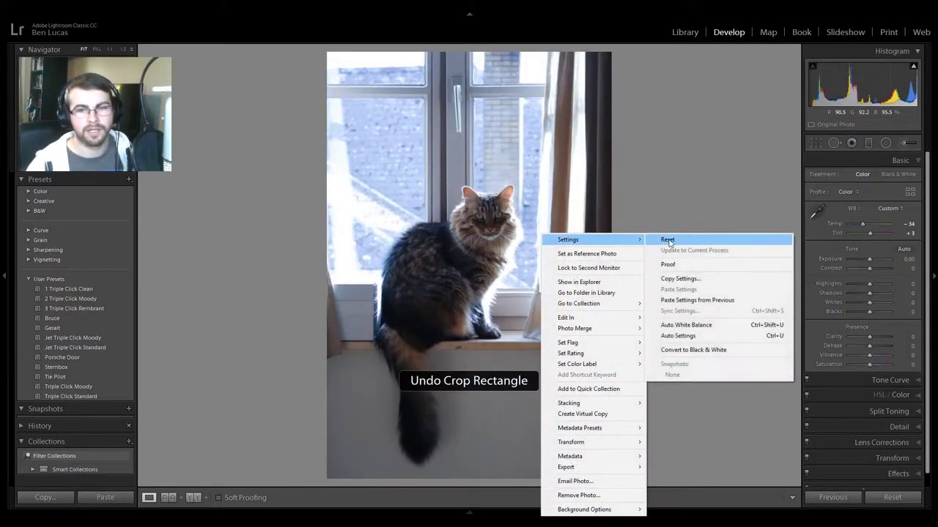
{"action": "left_click", "coordinate": [668, 240]}
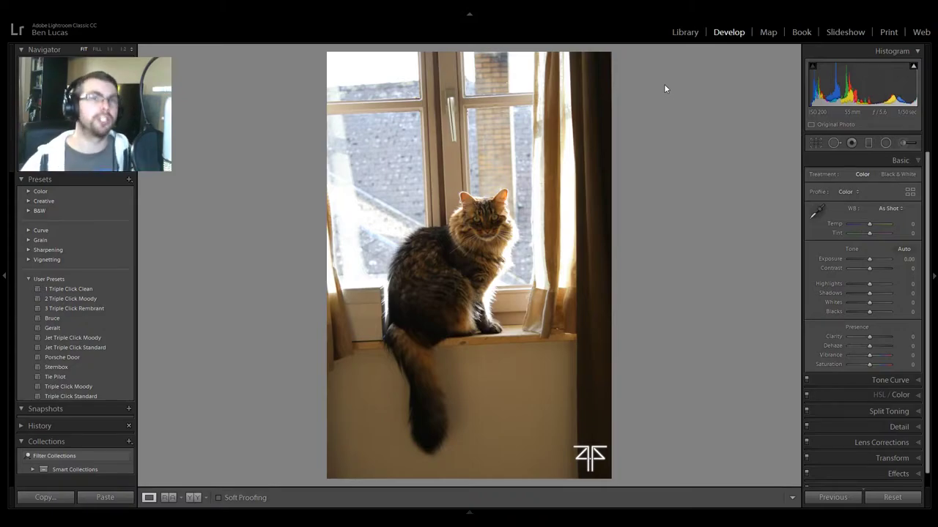
{"action": "left_click", "coordinate": [685, 32]}
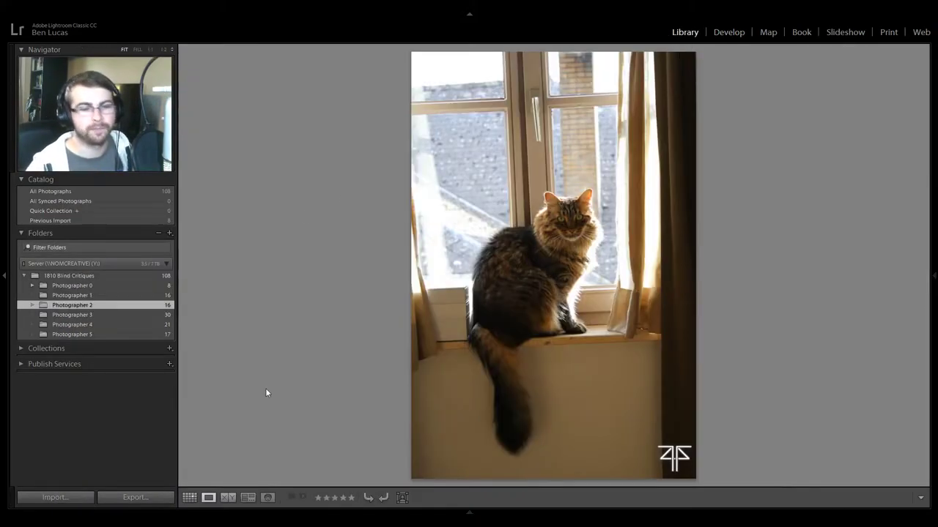
Step: Survey the selected Photographer 2 images side by side, and enlarge the lightsaber duel photo and the clawed man's photo with the histogram shown
{"action": "left_click", "coordinate": [189, 498]}
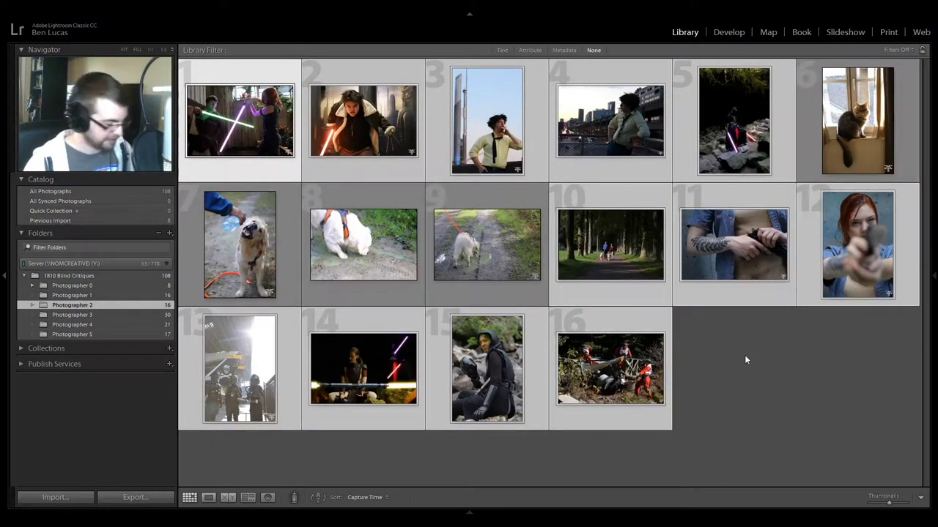
{"action": "key", "text": "n"}
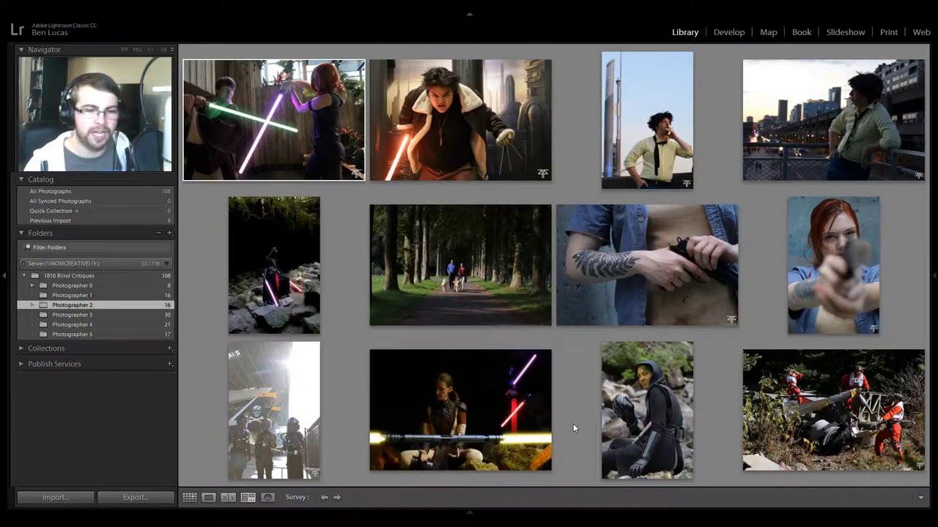
{"action": "double_click", "coordinate": [305, 111]}
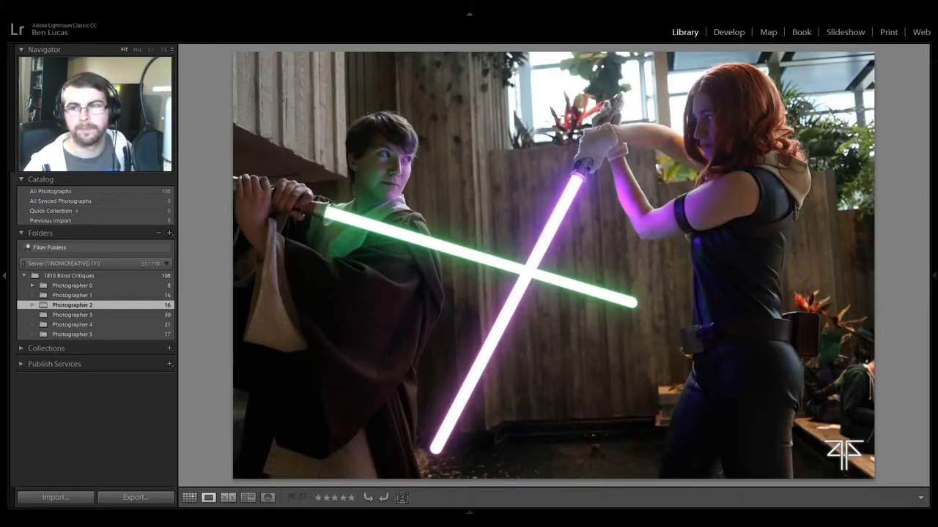
{"action": "mouse_move", "coordinate": [931, 88]}
{"action": "key", "text": "Right"}
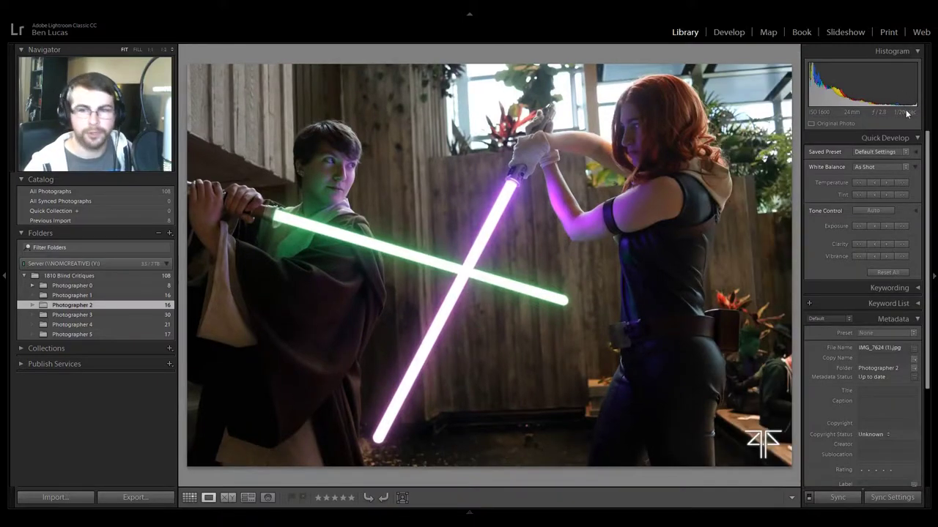
{"action": "key", "text": "Right"}
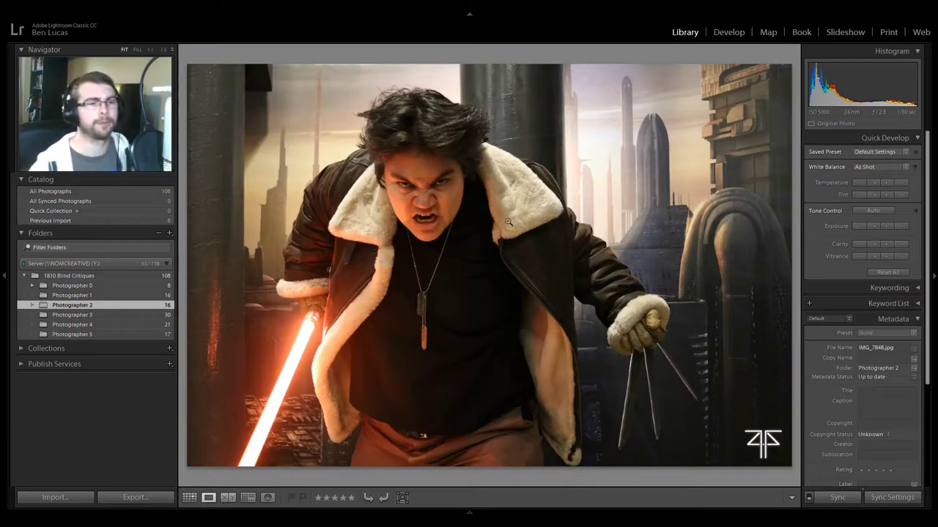
Step: Return to the Survey view, enlarge the portrait of the smoking man against the blue sky, and advance to his dusk city photo
{"action": "key", "text": "n"}
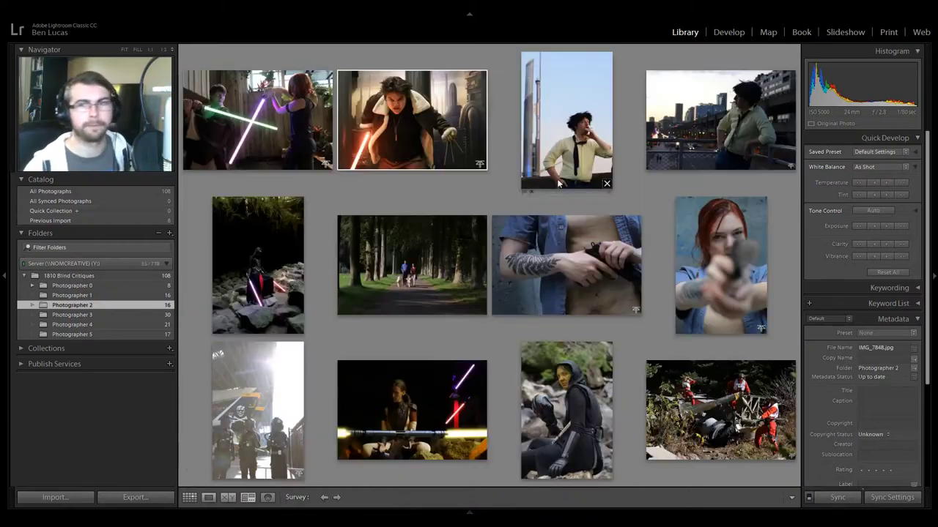
{"action": "double_click", "coordinate": [578, 136]}
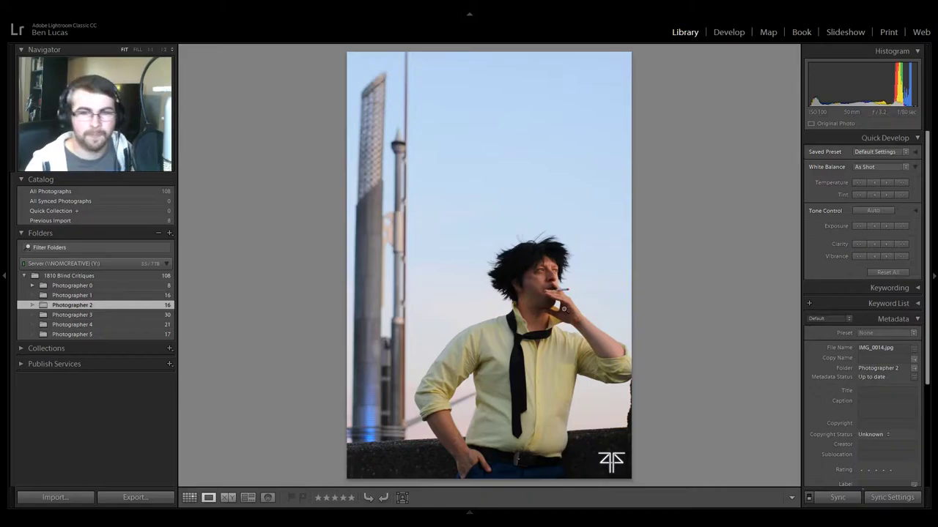
{"action": "key", "text": "Right"}
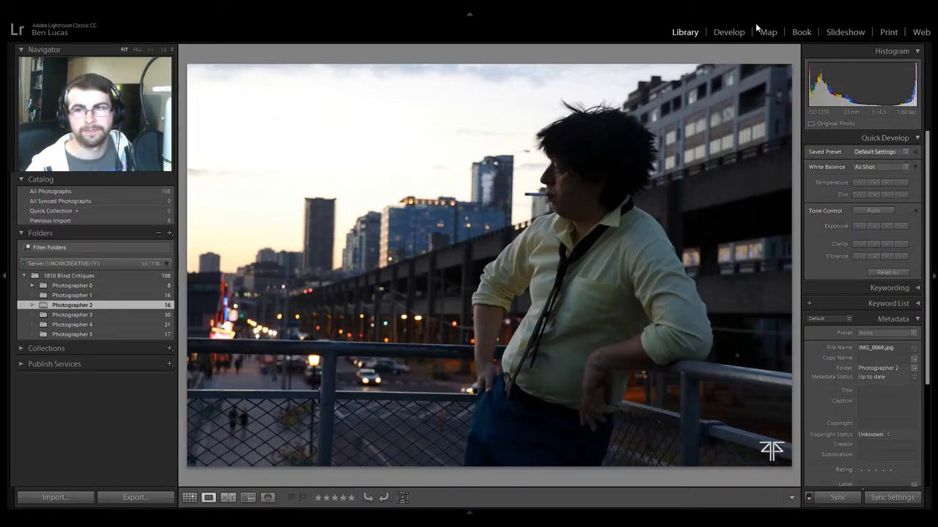
Step: Try Highlights −74 and Shadows +64 on the dusk city photo in the Develop module, and reset its settings
{"action": "left_click", "coordinate": [736, 32]}
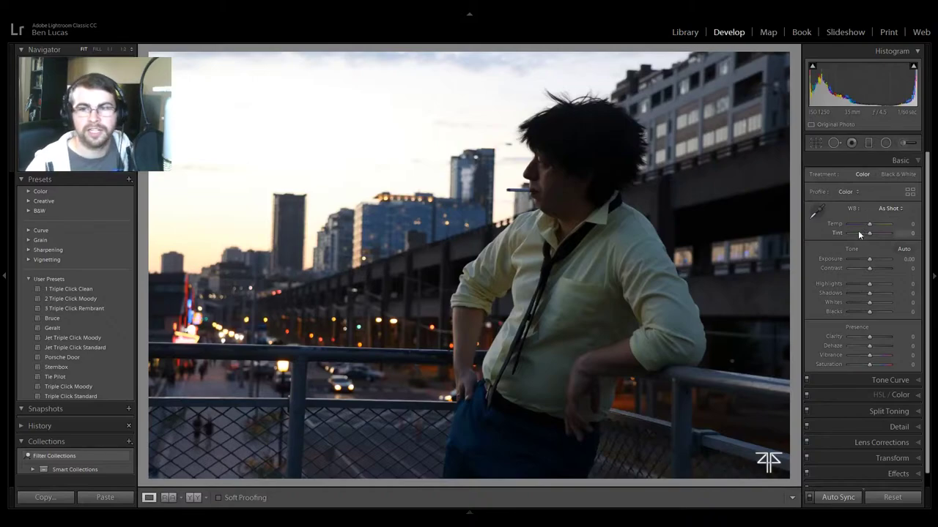
{"action": "mouse_move", "coordinate": [870, 285]}
{"action": "left_mouse_down"}
{"action": "mouse_move", "coordinate": [853, 284]}
{"action": "mouse_move", "coordinate": [883, 295]}
{"action": "left_mouse_up"}
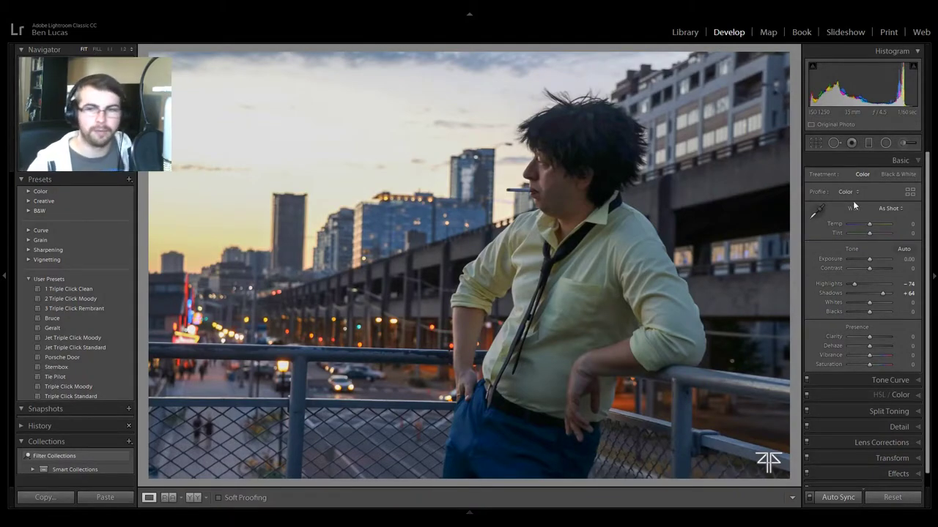
{"action": "right_click", "coordinate": [651, 226]}
{"action": "mouse_move", "coordinate": [687, 233]}
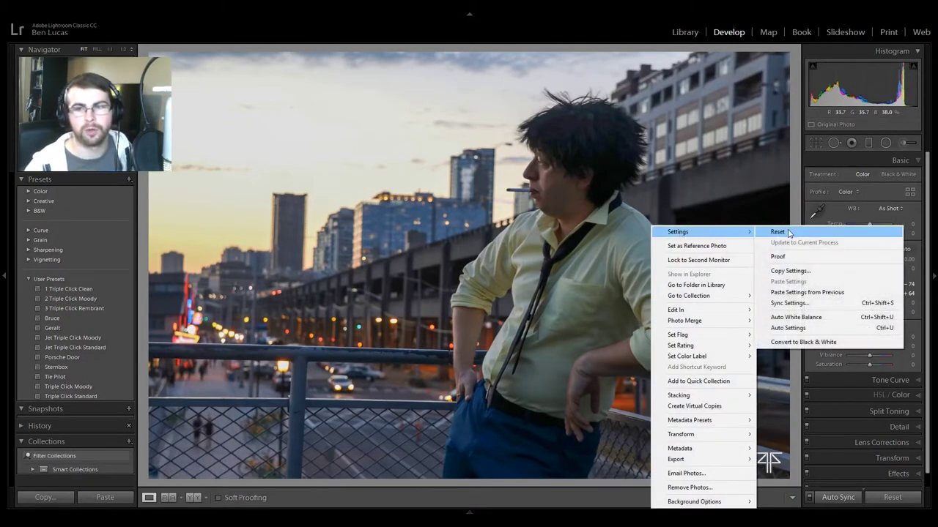
{"action": "left_click", "coordinate": [778, 232]}
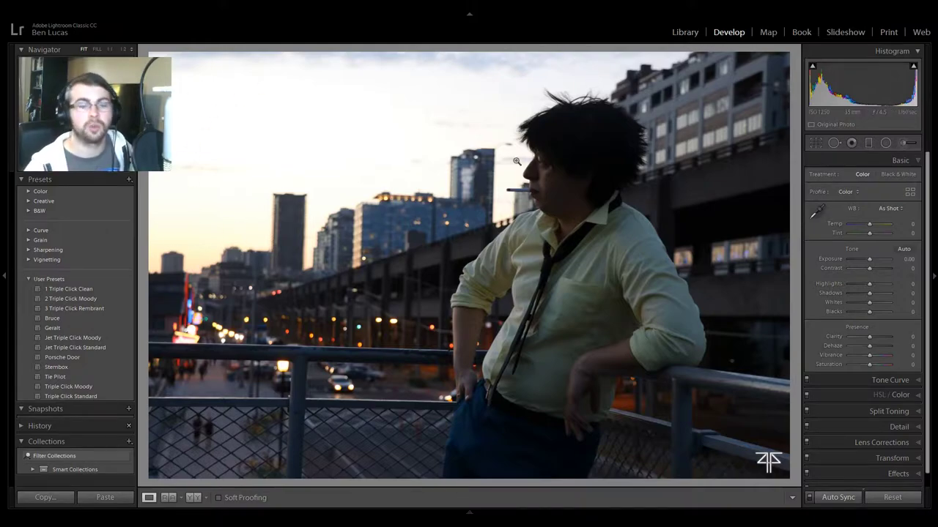
Step: Open the photo of the hooded figure with lightsabers from the filmstrip, and hide the filmstrip again
{"action": "left_click", "coordinate": [466, 515]}
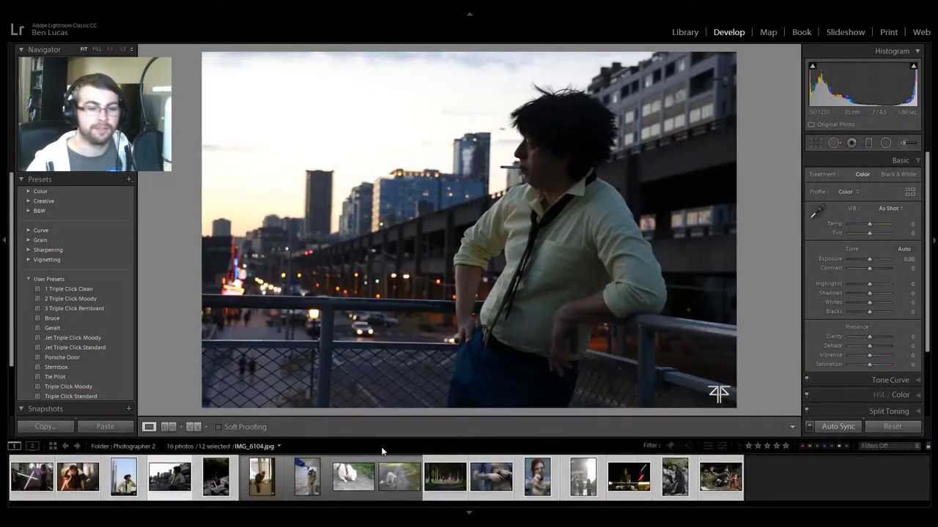
{"action": "left_click", "coordinate": [224, 484]}
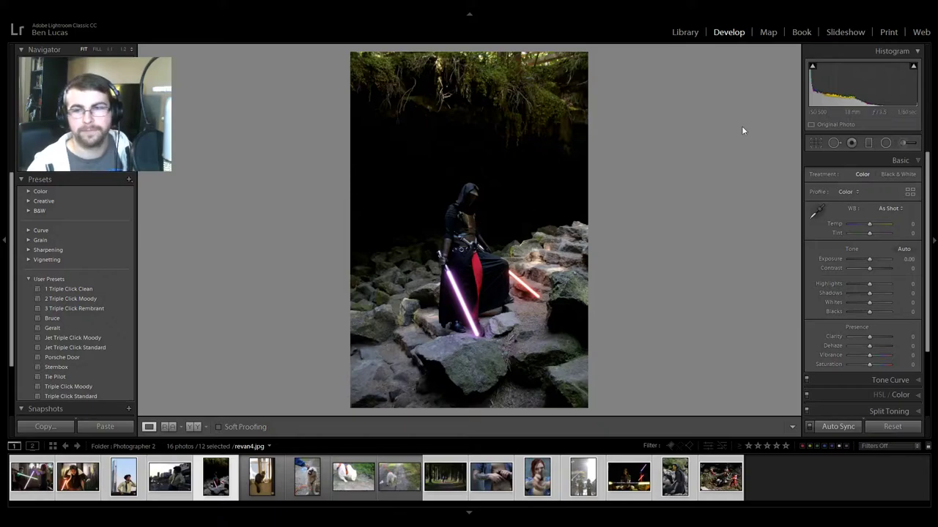
{"action": "right_click", "coordinate": [504, 449]}
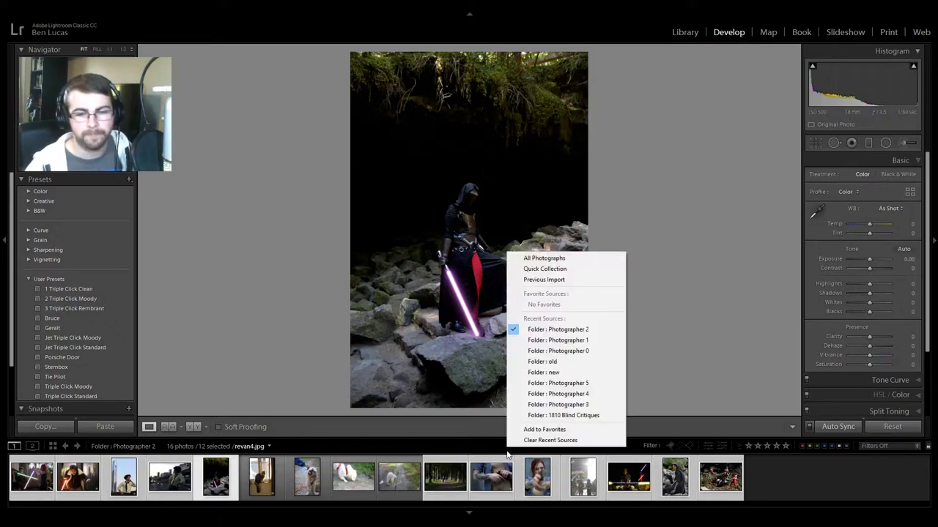
{"action": "left_click", "coordinate": [480, 514]}
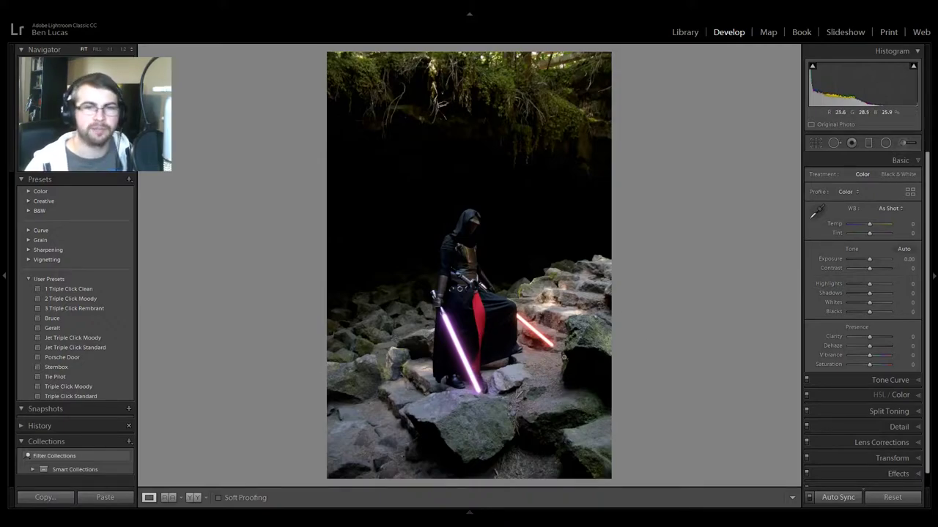
Step: Inspect the hooded figure's lightsabers, robe, mask and shoulder edges up close, returning to the full view each time
{"action": "left_click", "coordinate": [492, 342]}
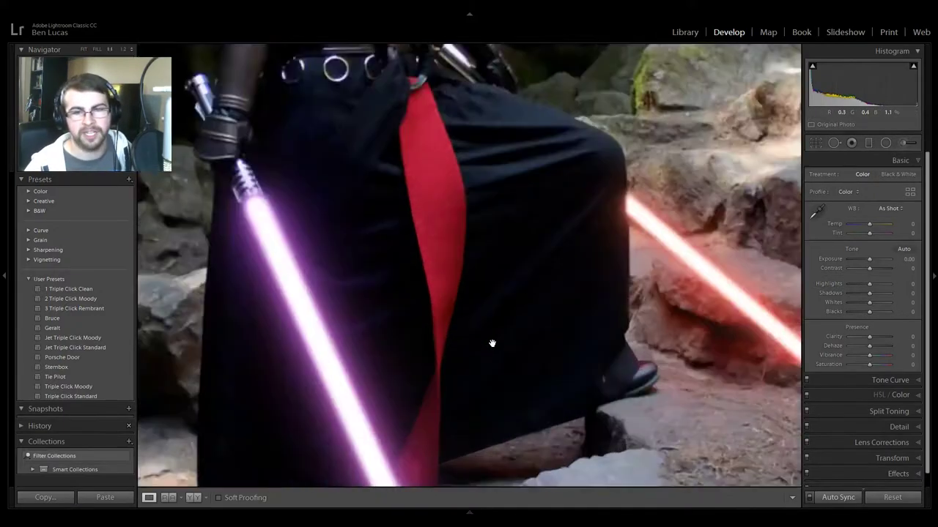
{"action": "left_click_drag", "start_coordinate": [491, 341], "coordinate": [513, 241]}
{"action": "left_click", "coordinate": [483, 129]}
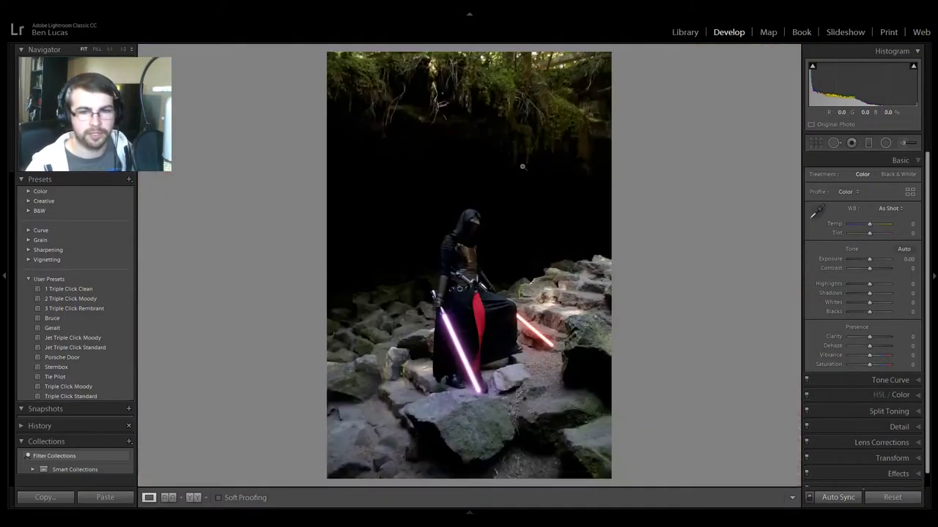
{"action": "left_click", "coordinate": [479, 235]}
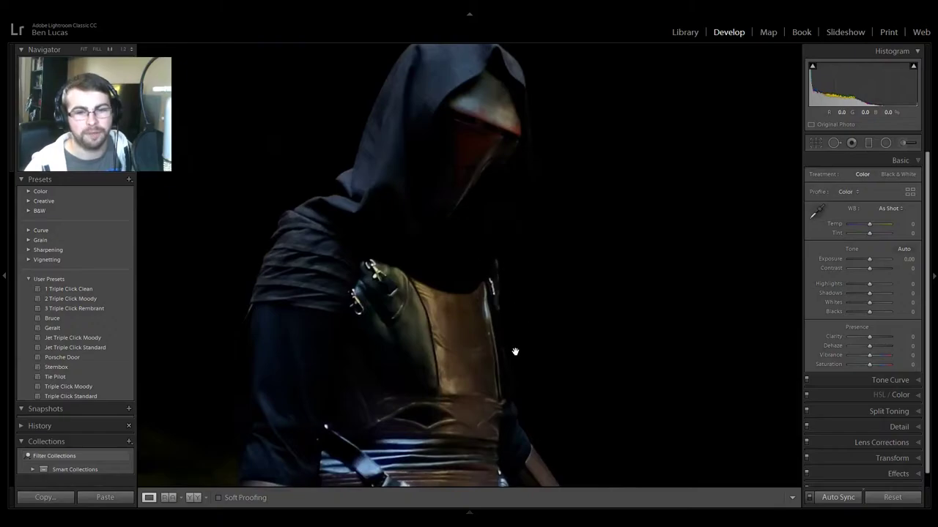
{"action": "left_click", "coordinate": [534, 252]}
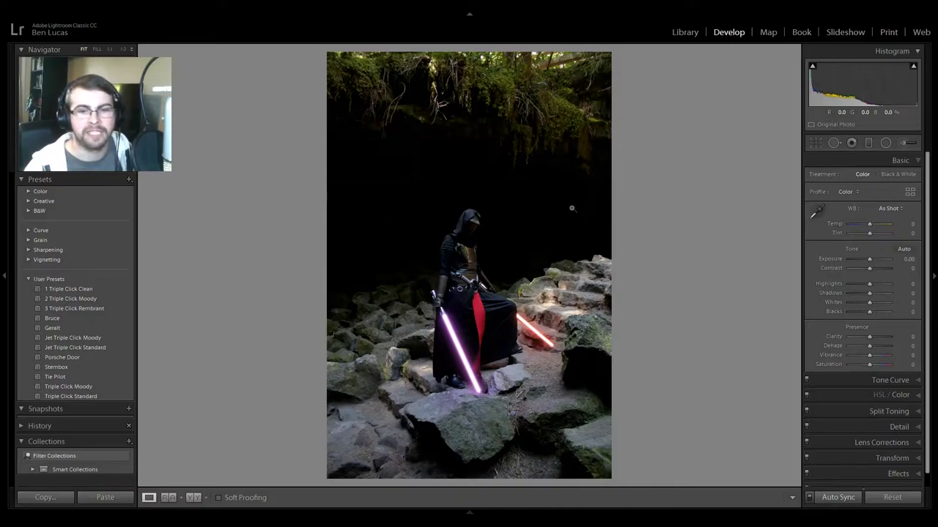
{"action": "left_click", "coordinate": [450, 243]}
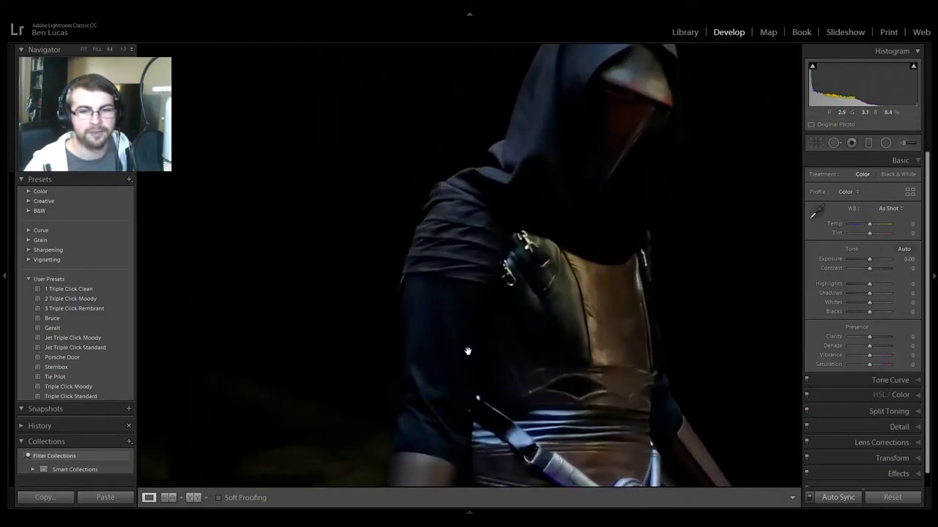
{"action": "left_click", "coordinate": [666, 251]}
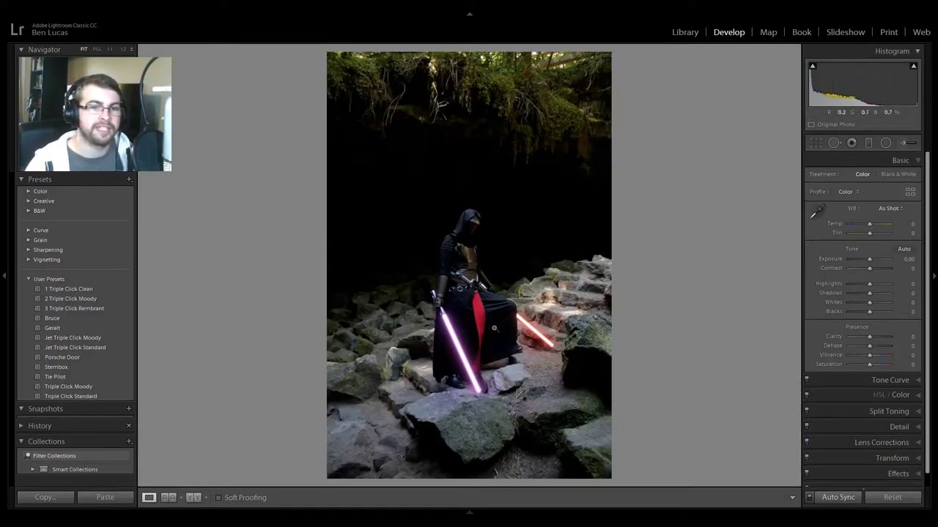
Step: Try a tight crop around the hooded figure with the figure shifted off-centre, and undo the crop
{"action": "left_click", "coordinate": [696, 33]}
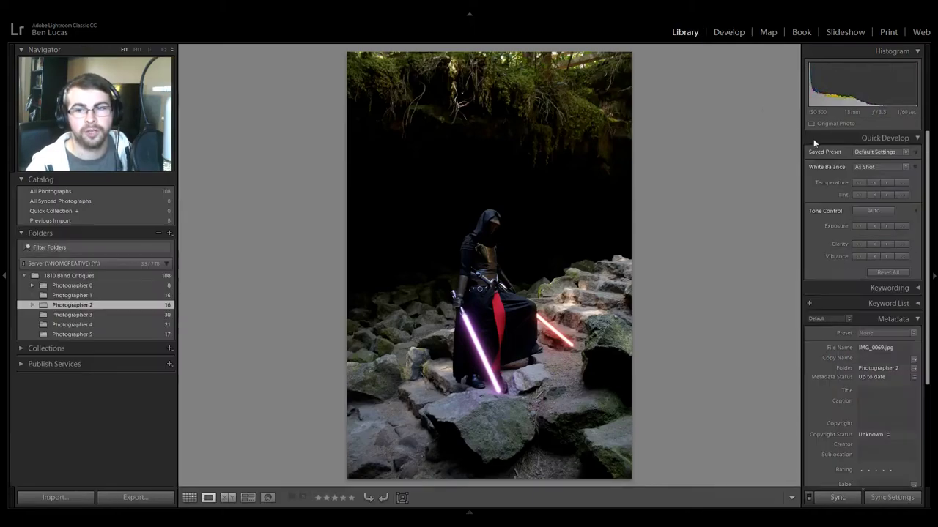
{"action": "left_click", "coordinate": [728, 33]}
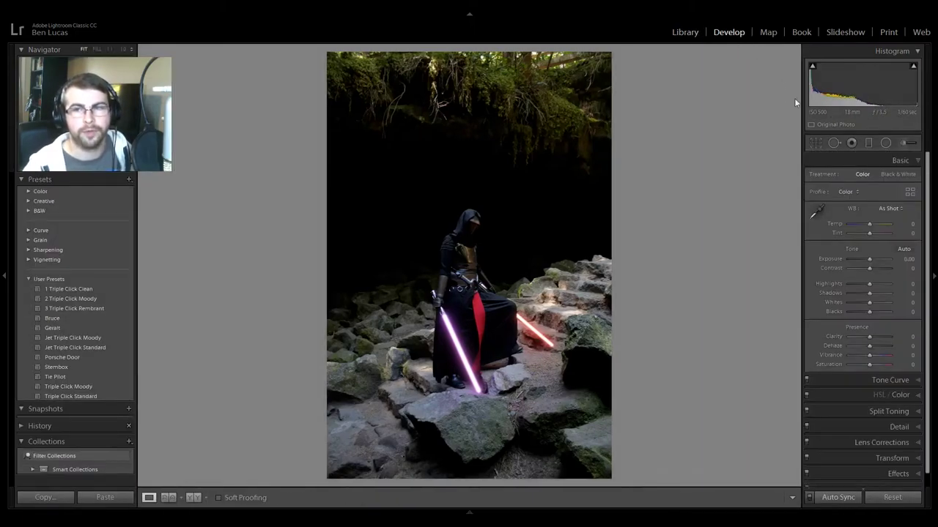
{"action": "left_click", "coordinate": [815, 143]}
{"action": "left_click_drag", "start_coordinate": [616, 52], "coordinate": [571, 113]}
{"action": "mouse_move", "coordinate": [522, 141]}
{"action": "left_mouse_down"}
{"action": "mouse_move", "coordinate": [502, 128]}
{"action": "mouse_move", "coordinate": [510, 129]}
{"action": "left_mouse_up"}
{"action": "key", "text": "Return"}
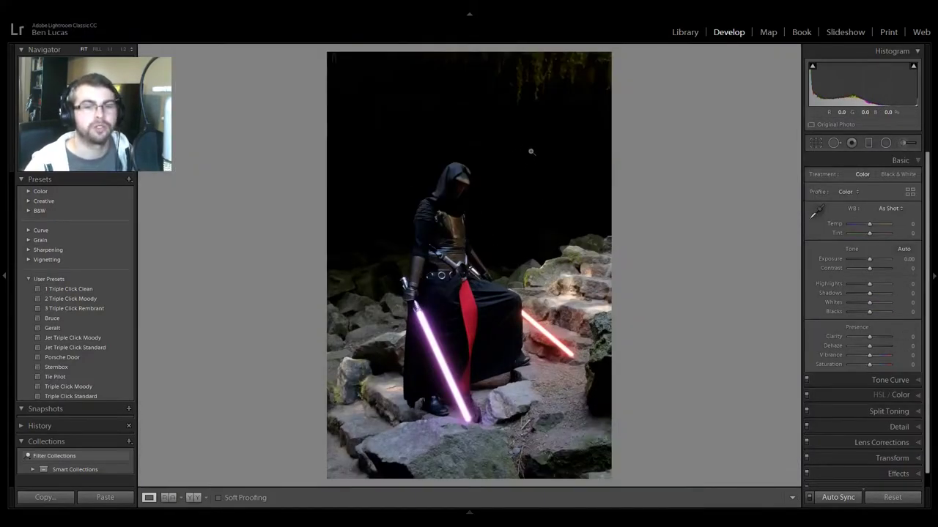
{"action": "key", "text": "ctrl+z"}
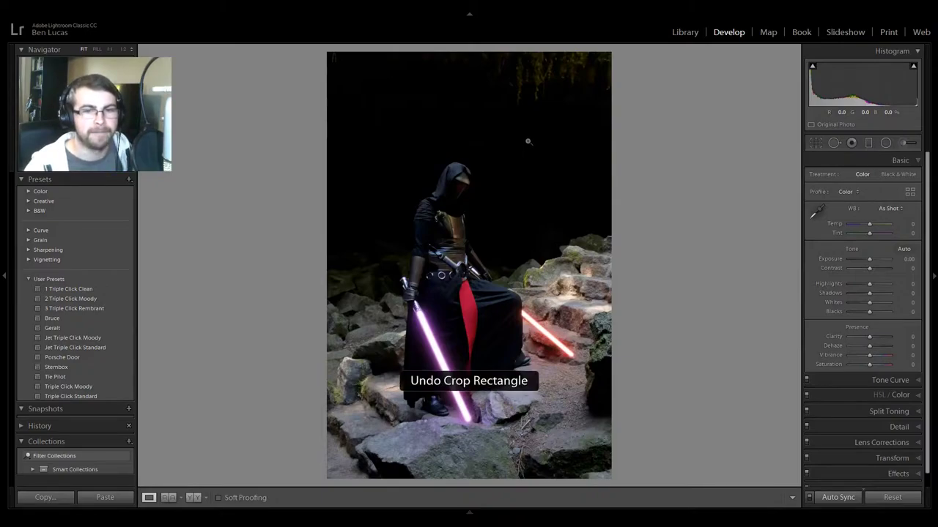
{"action": "key", "text": "alt"}
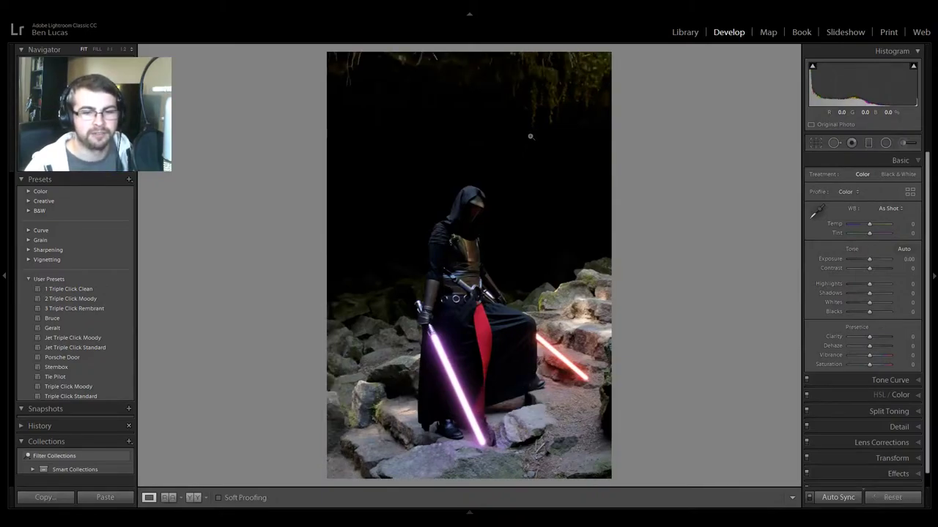
{"action": "key", "text": "ctrl+z"}
Step: Check the photo for clipped shadows, and apply a looser crop at the original aspect ratio with the hooded figure slightly off-centre
{"action": "key", "text": "j"}
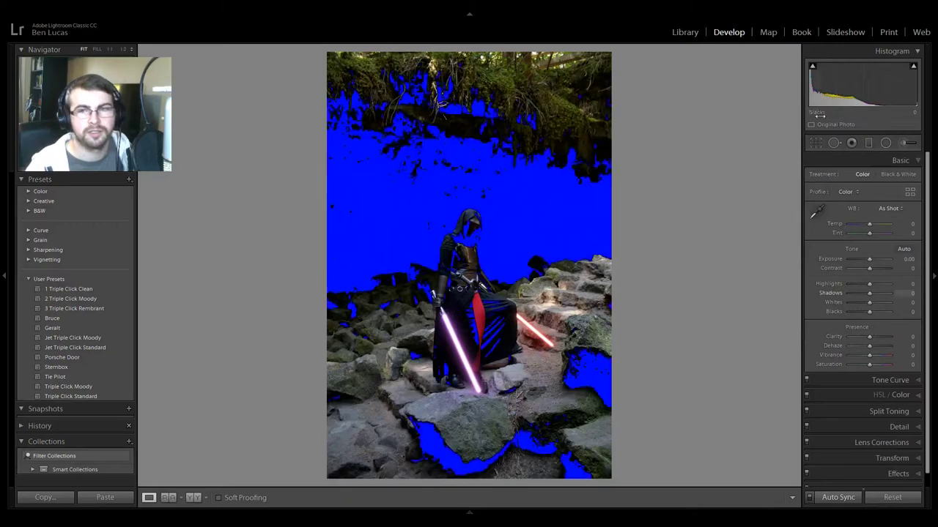
{"action": "key", "text": "j"}
{"action": "key", "text": "r"}
{"action": "key", "text": "alt"}
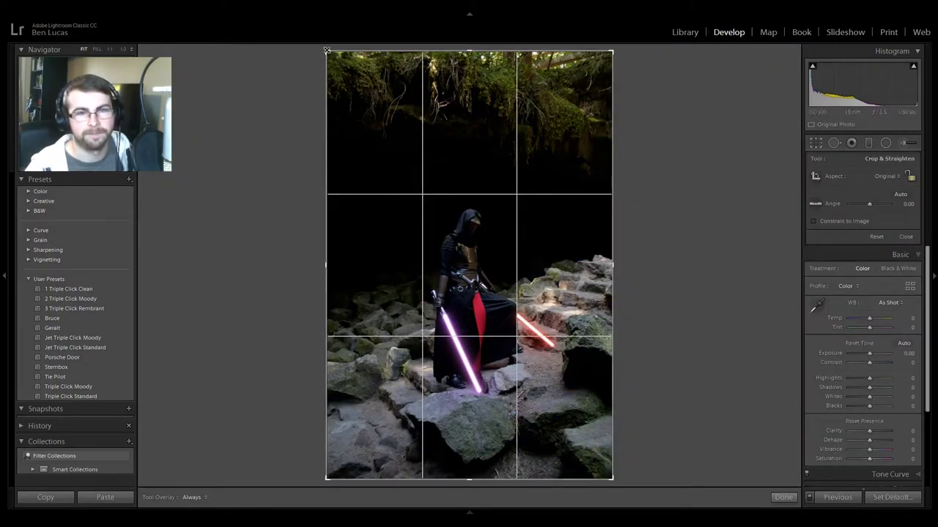
{"action": "left_click_drag", "start_coordinate": [326, 51], "coordinate": [356, 97]}
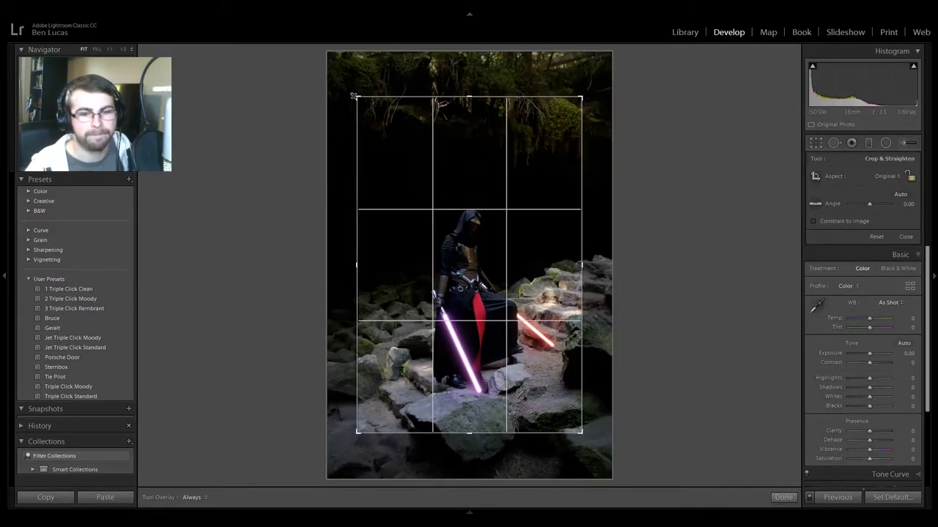
{"action": "left_click_drag", "start_coordinate": [499, 170], "coordinate": [491, 176]}
{"action": "key", "text": "r"}
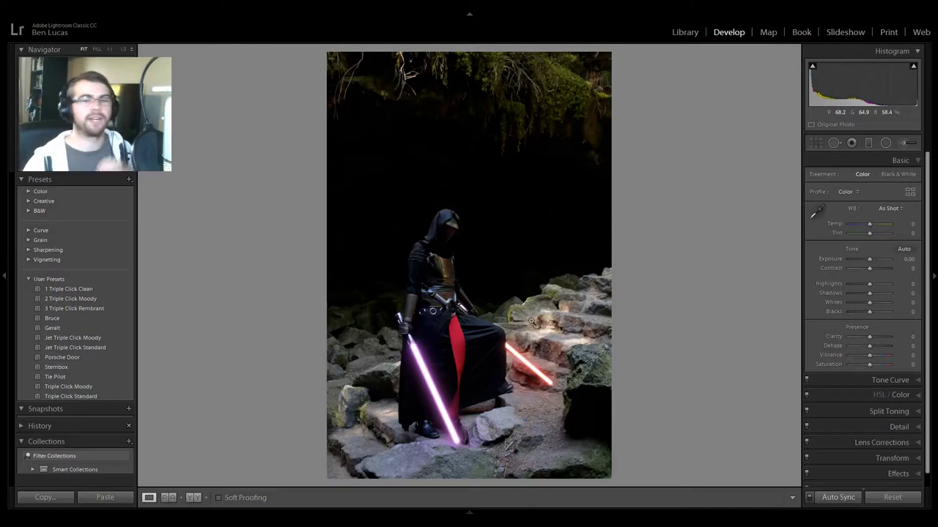
Step: Reset the develop settings of the hooded figure photo and return to the Library module
{"action": "left_click", "coordinate": [693, 32]}
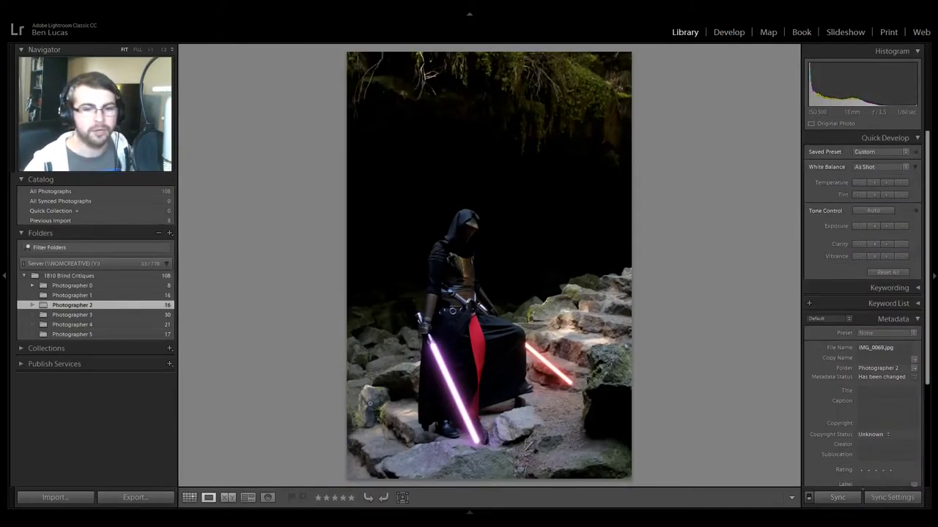
{"action": "right_click", "coordinate": [550, 148]}
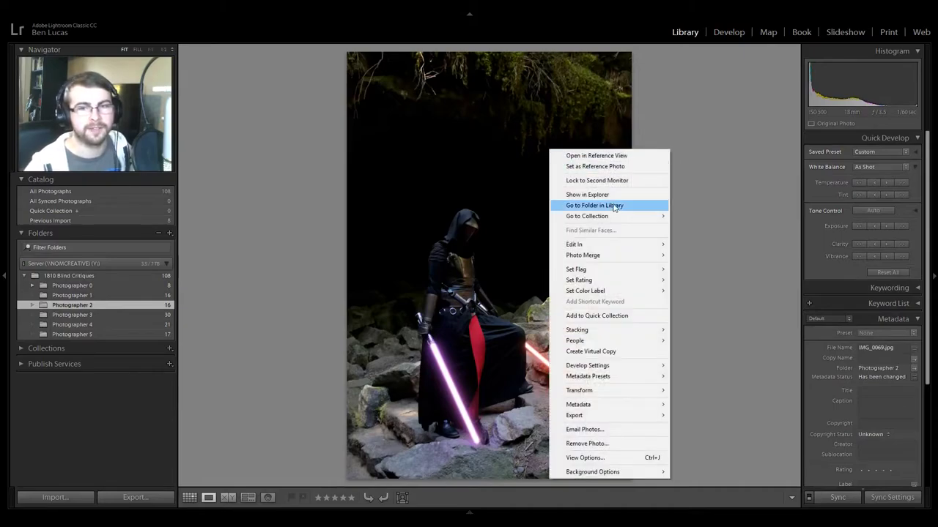
{"action": "left_click", "coordinate": [697, 39]}
{"action": "left_click", "coordinate": [718, 33]}
{"action": "right_click", "coordinate": [523, 147]}
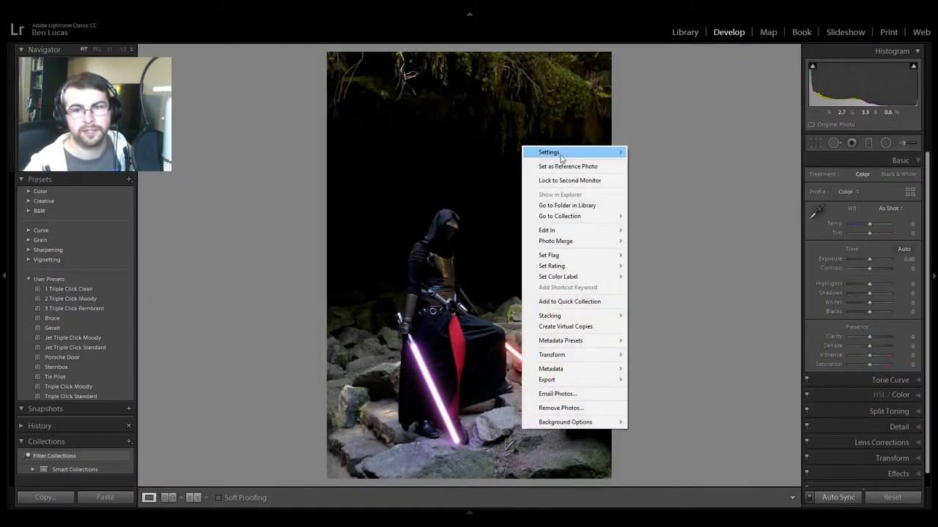
{"action": "mouse_move", "coordinate": [561, 153]}
{"action": "left_click", "coordinate": [656, 153]}
{"action": "left_click", "coordinate": [689, 32]}
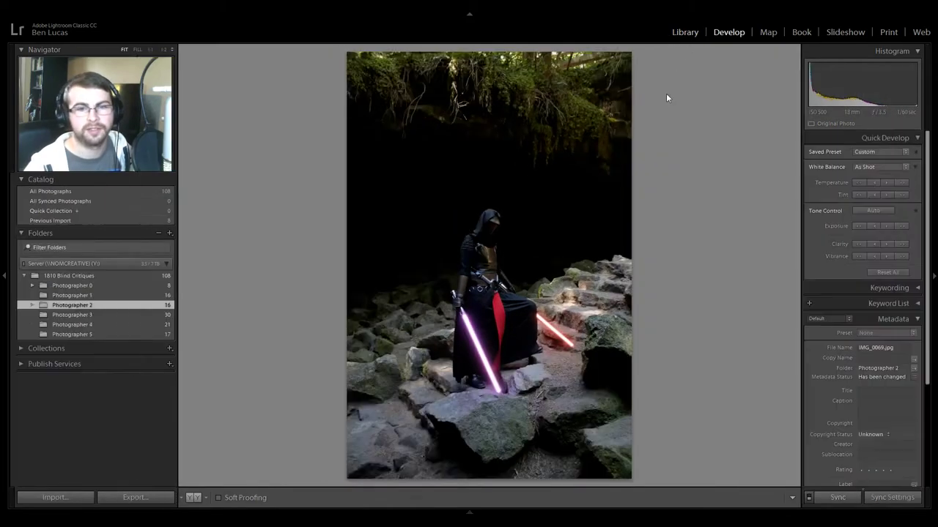
Step: Return to the Library grid with no photos selected and open the photo of the couple walking two dogs
{"action": "left_click", "coordinate": [189, 498]}
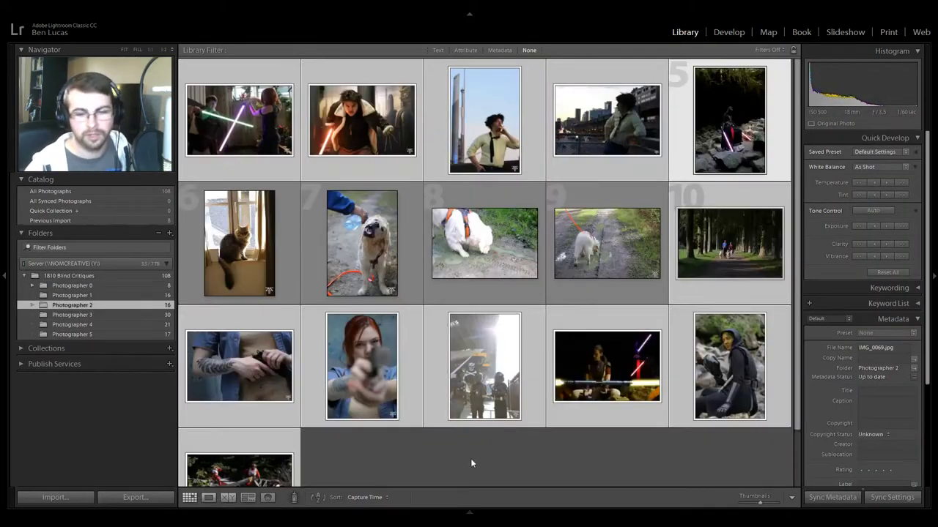
{"action": "key", "text": "ctrl+a"}
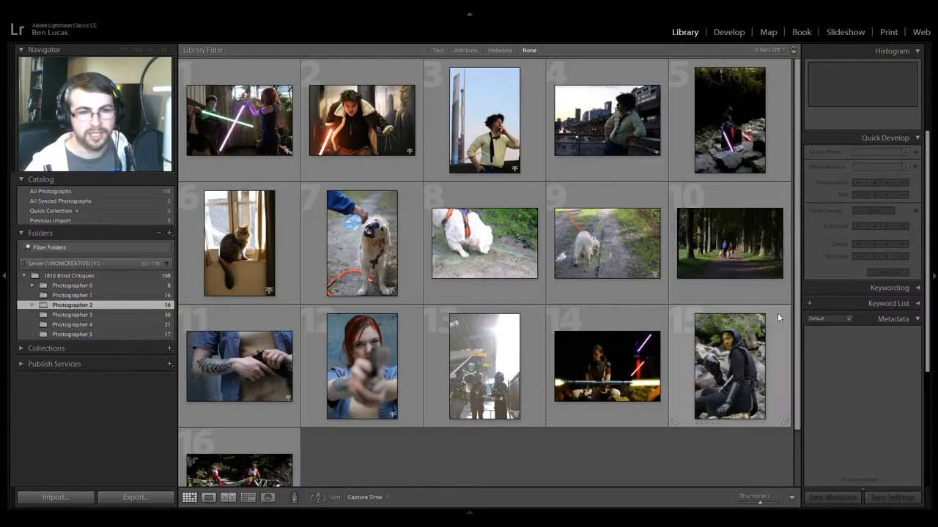
{"action": "left_click", "coordinate": [793, 359]}
{"action": "mouse_move", "coordinate": [793, 358]}
{"action": "left_mouse_down"}
{"action": "mouse_move", "coordinate": [796, 404]}
{"action": "mouse_move", "coordinate": [797, 359]}
{"action": "left_mouse_up"}
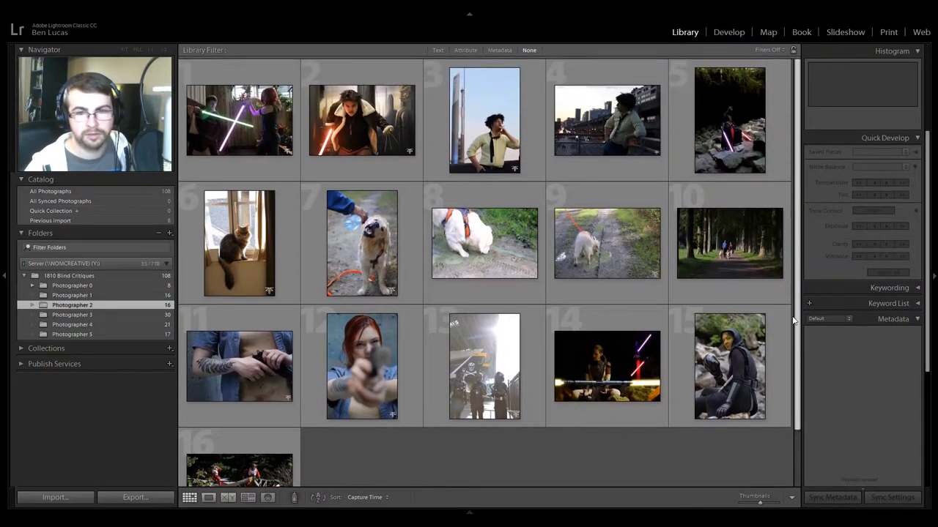
{"action": "double_click", "coordinate": [732, 248]}
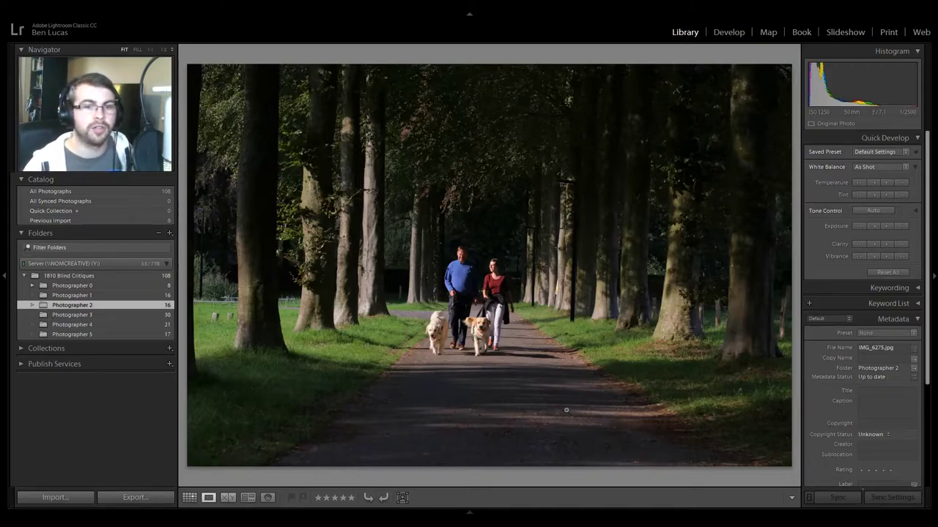
Step: Inspect the couple and their dogs up close in the Develop module, returning to the full view
{"action": "left_click", "coordinate": [732, 33]}
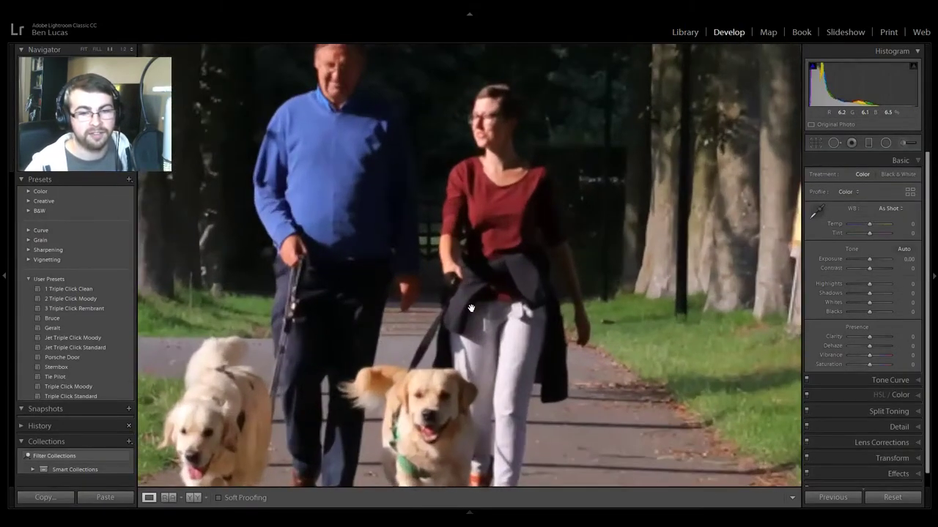
{"action": "left_click", "coordinate": [470, 306]}
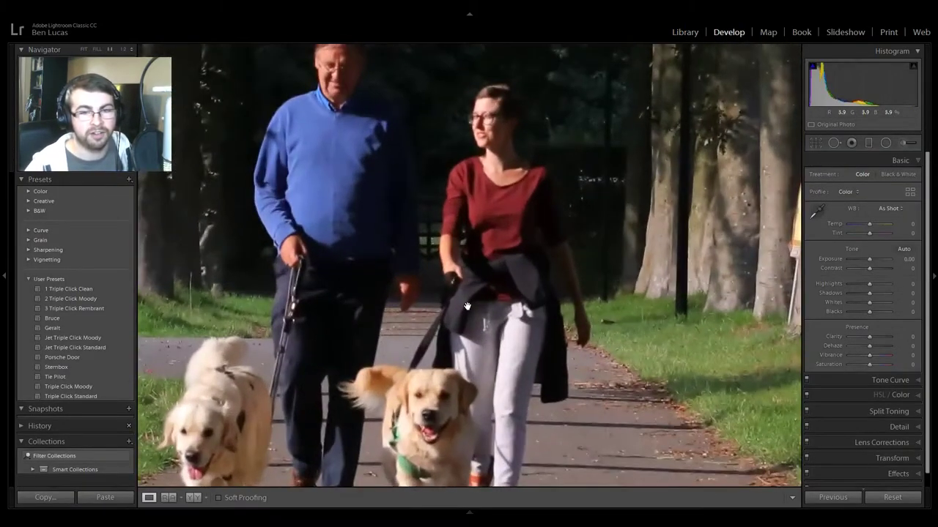
{"action": "left_click", "coordinate": [463, 305]}
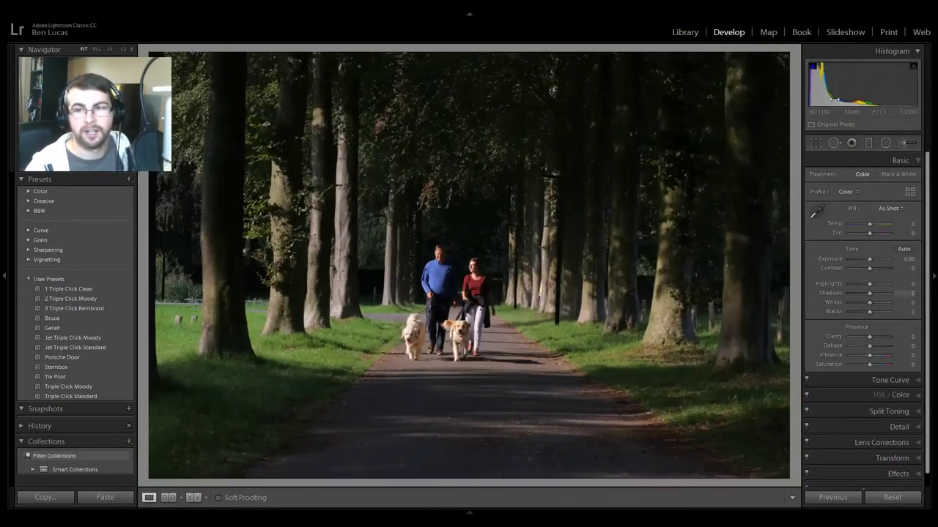
Step: Crop the dog-walking photo tighter around the couple and dogs at the original aspect ratio
{"action": "left_click", "coordinate": [815, 143]}
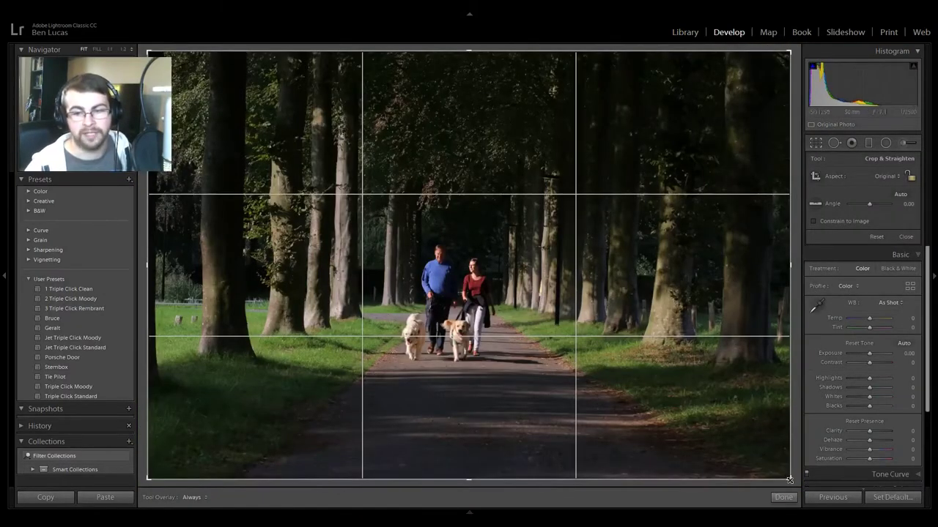
{"action": "left_click_drag", "start_coordinate": [790, 481], "coordinate": [672, 440]}
{"action": "key", "text": "Return"}
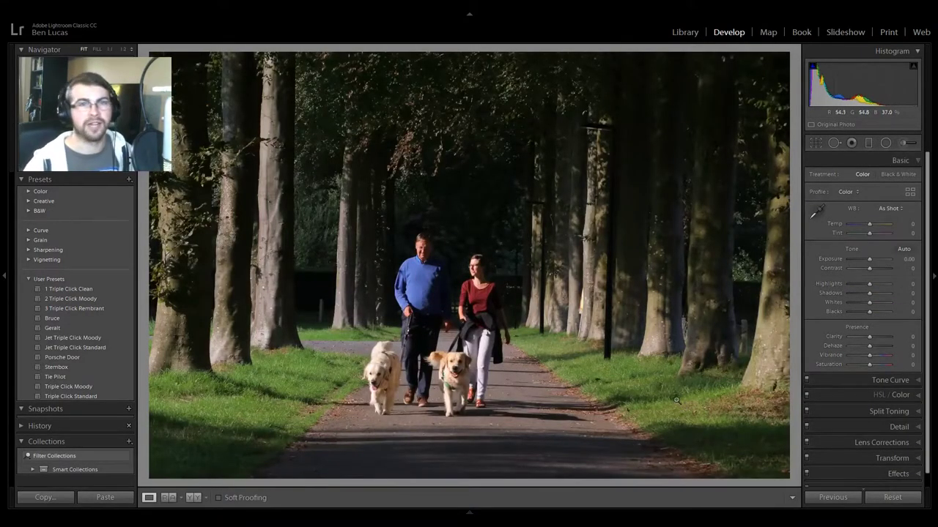
Step: Show the filmstrip in the Develop module and open the photo of the tattooed arm and gun, IMG_6608.jpg
{"action": "left_click", "coordinate": [686, 35]}
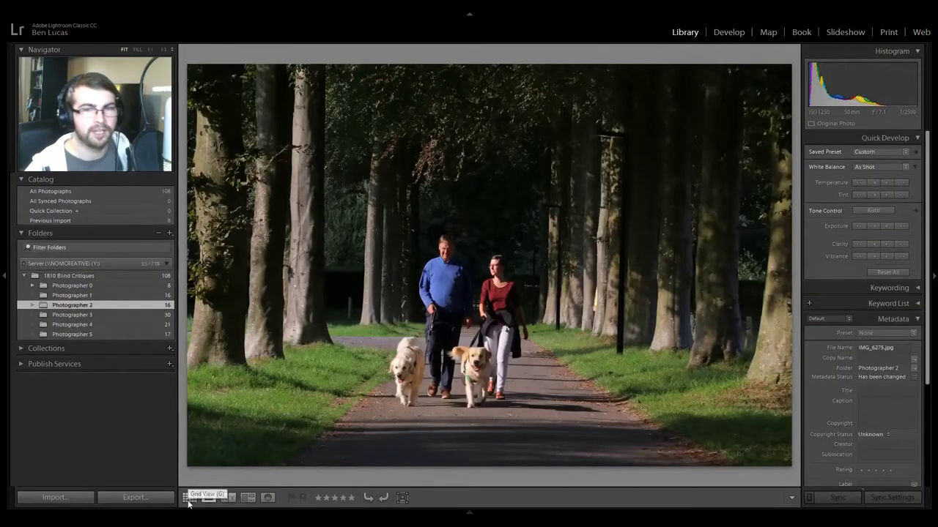
{"action": "left_click", "coordinate": [730, 32]}
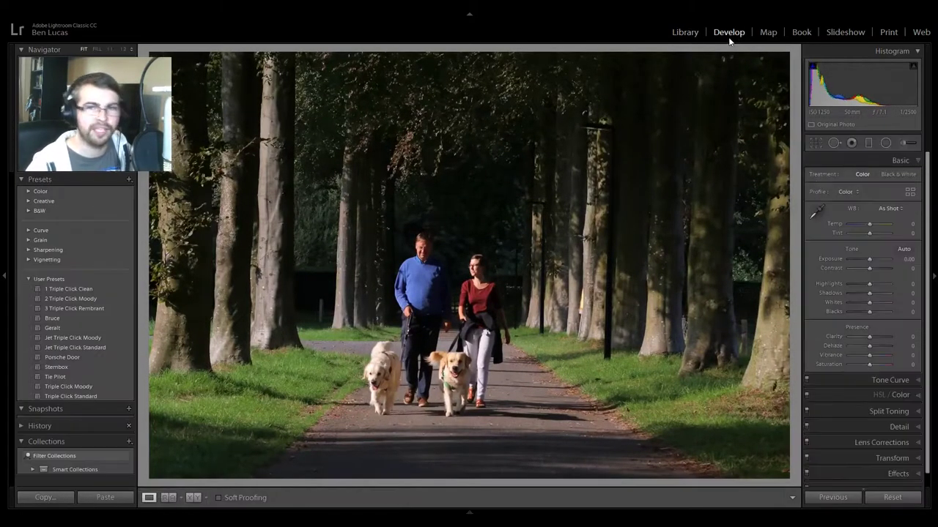
{"action": "left_click", "coordinate": [469, 511]}
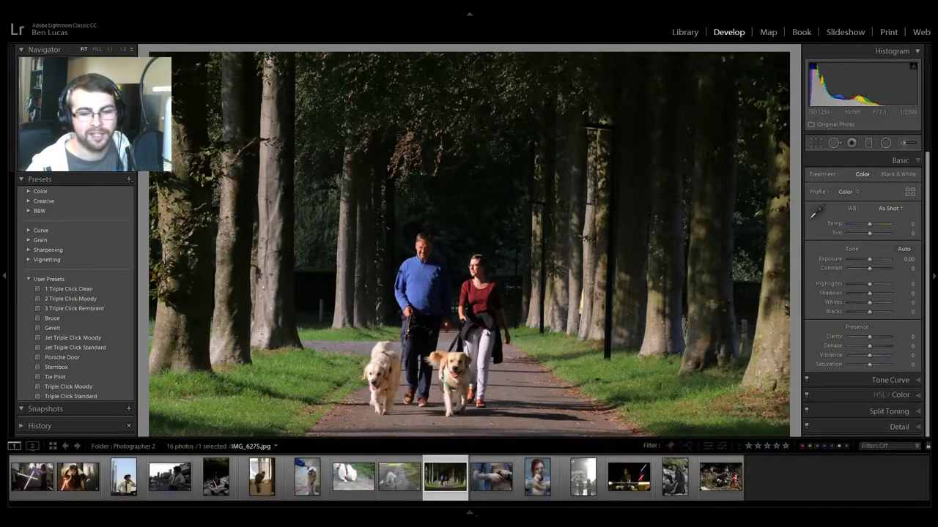
{"action": "left_click", "coordinate": [491, 484]}
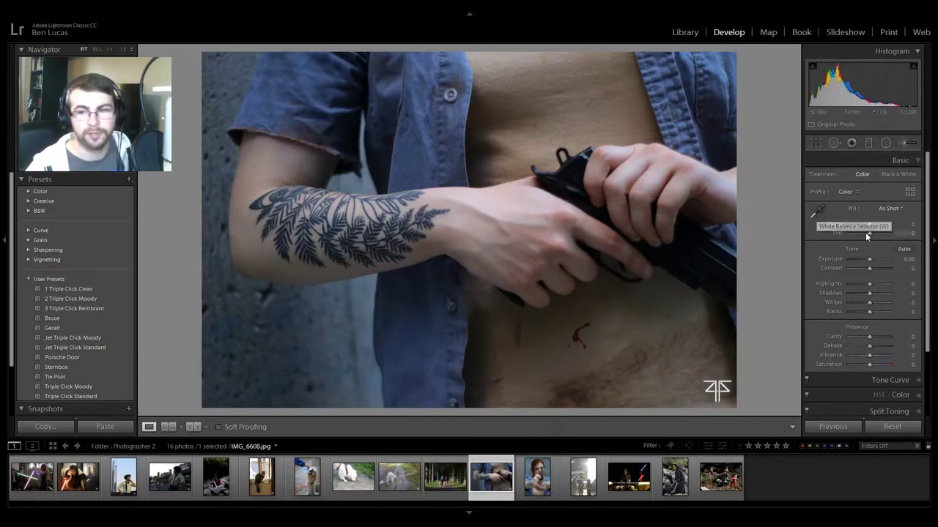
Step: Try Temp -14, Tint -36, Exposure -0.60 and Highlights +33 on the tattooed arm photo, and reset its settings
{"action": "left_click_drag", "start_coordinate": [869, 223], "coordinate": [870, 261]}
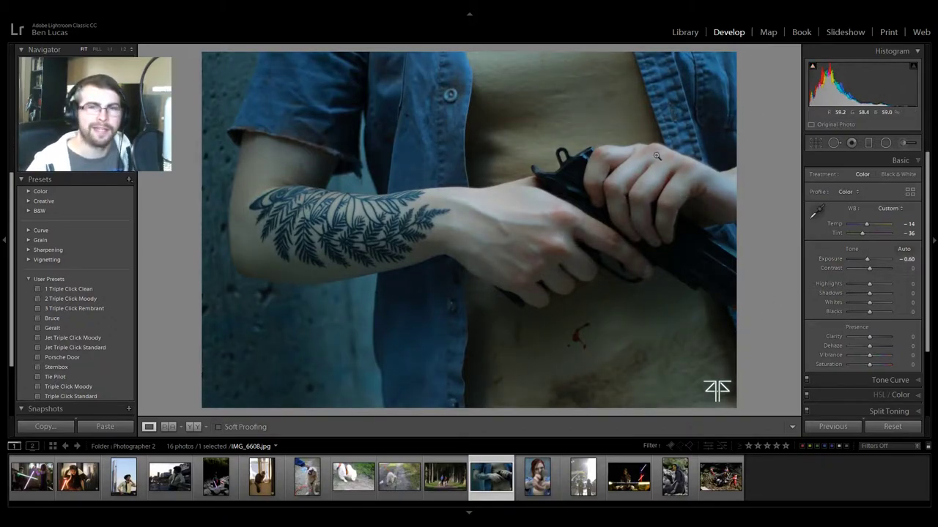
{"action": "left_click_drag", "start_coordinate": [870, 283], "coordinate": [876, 284]}
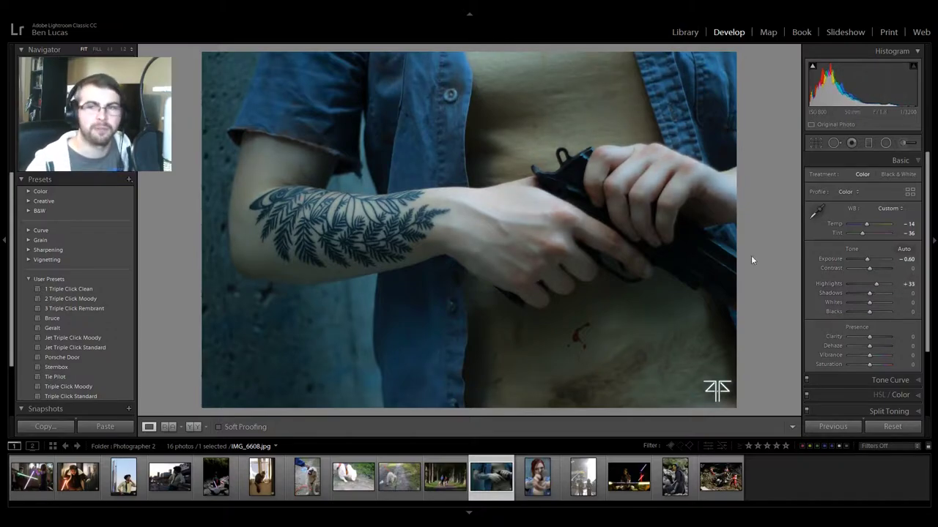
{"action": "right_click", "coordinate": [751, 228]}
{"action": "left_click", "coordinate": [762, 230]}
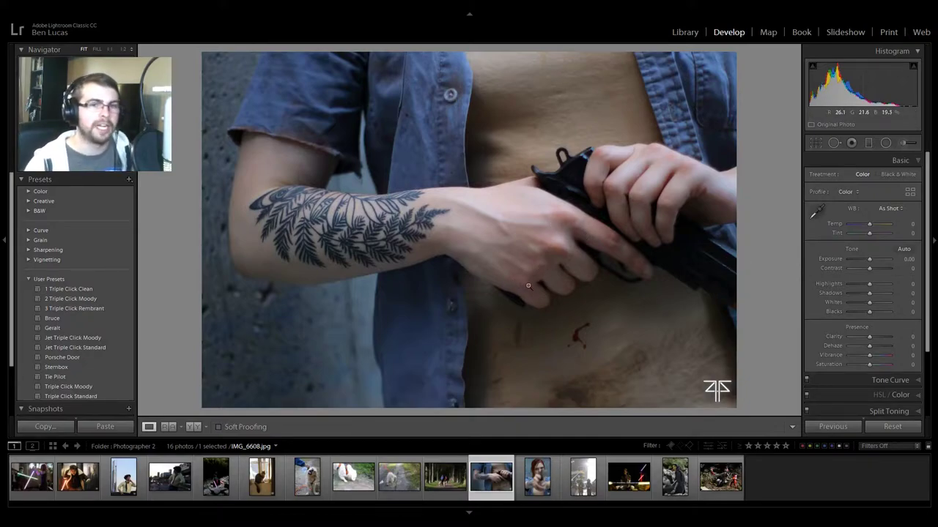
Step: Review the portrait of the red-haired woman aiming a gun, and open the backlit photo of three helmeted figures, IMG_8280.jpg
{"action": "left_click", "coordinate": [545, 476]}
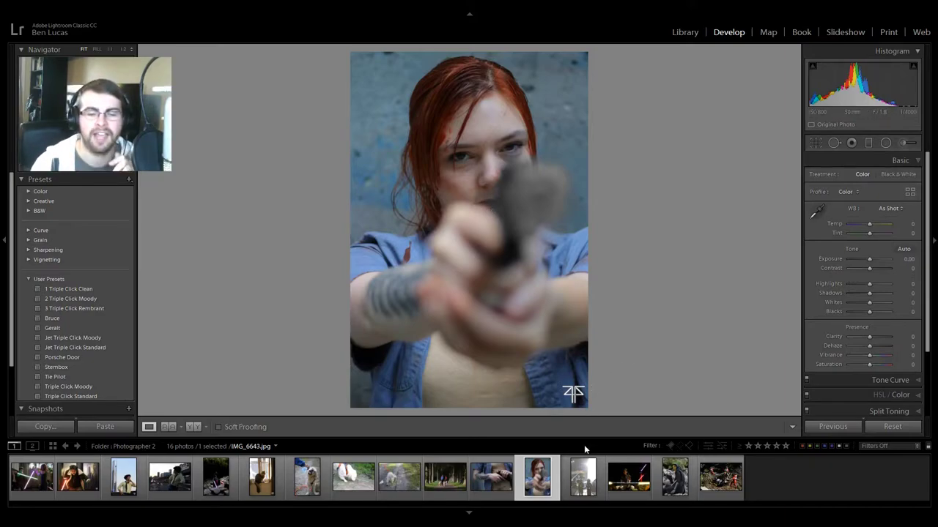
{"action": "left_click", "coordinate": [583, 477]}
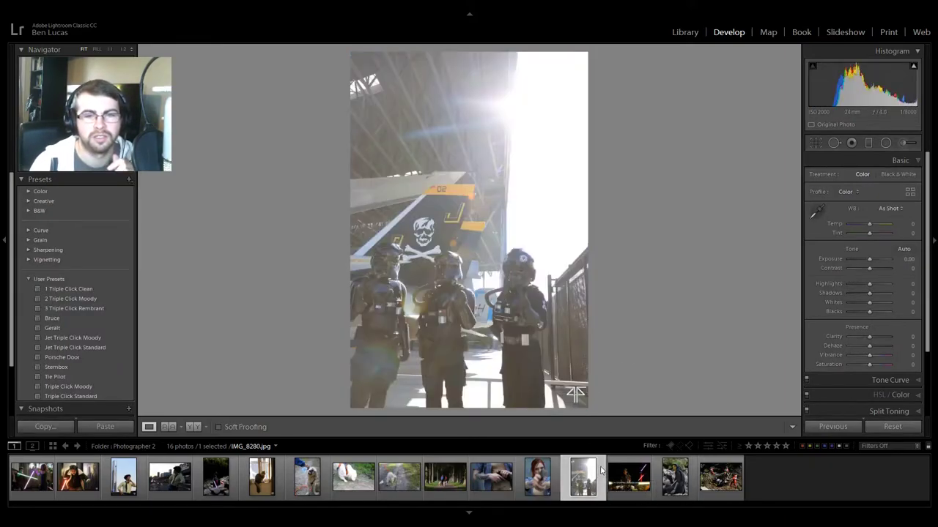
Step: Try Dehaze at +67 and at +52 on the backlit photo of the three helmeted figures, resetting it each time
{"action": "left_click_drag", "start_coordinate": [869, 346], "coordinate": [882, 346]}
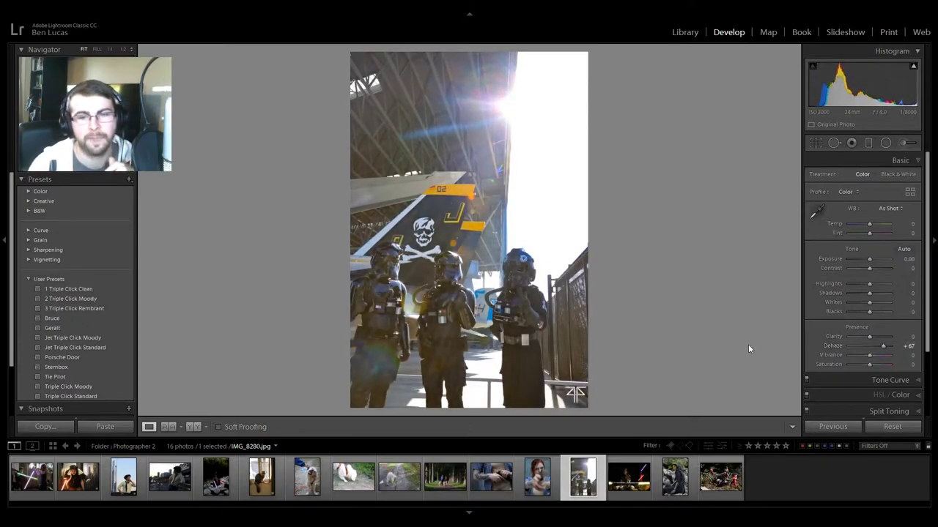
{"action": "double_click", "coordinate": [883, 347]}
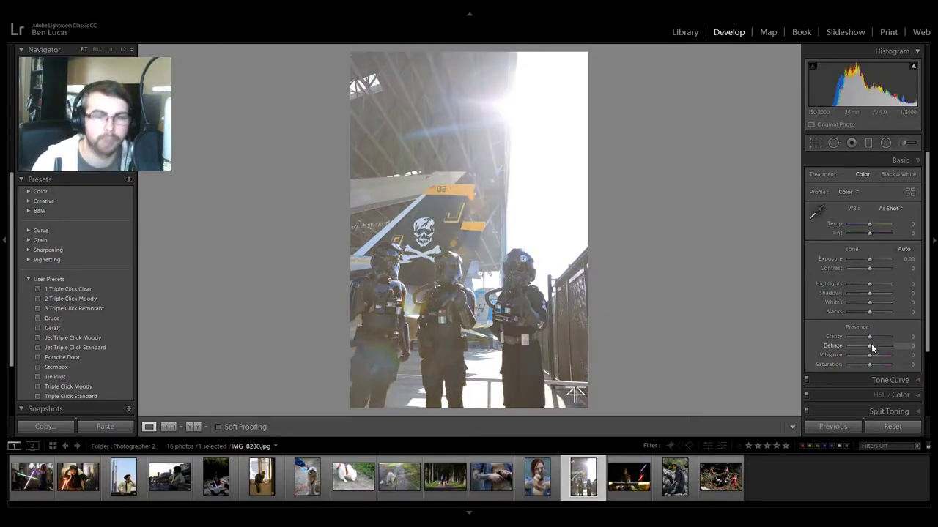
{"action": "left_click_drag", "start_coordinate": [869, 350], "coordinate": [881, 350]}
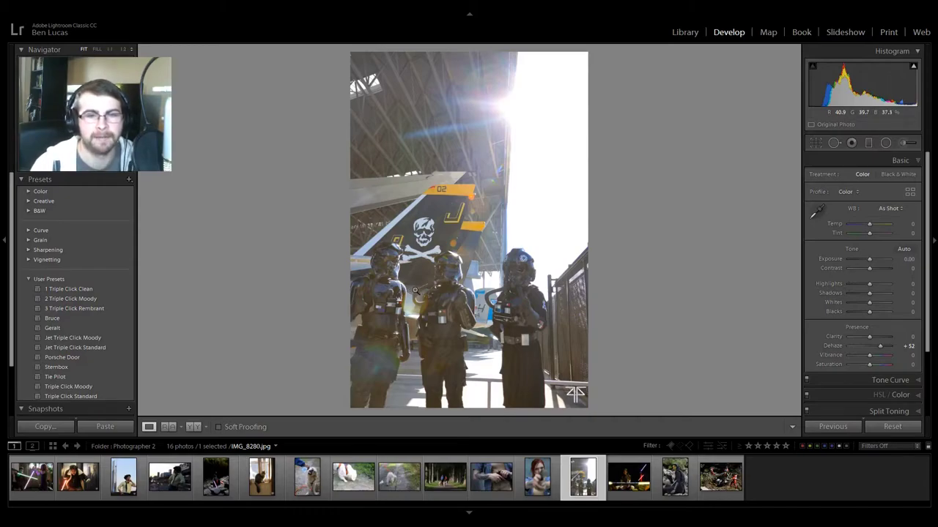
{"action": "double_click", "coordinate": [881, 347]}
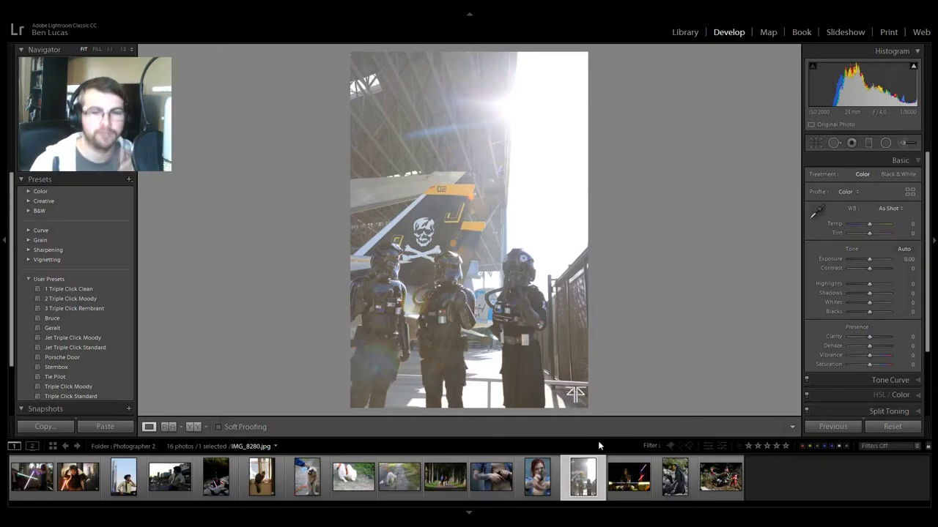
Step: Open revanbastila3.png and inspect the seated figure's face up close, returning to the full view
{"action": "left_click", "coordinate": [623, 475]}
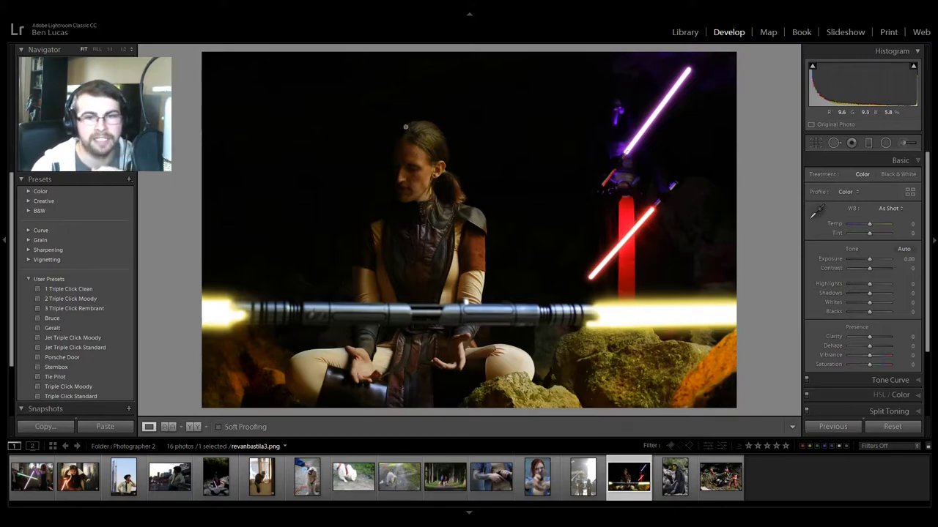
{"action": "left_click", "coordinate": [431, 168]}
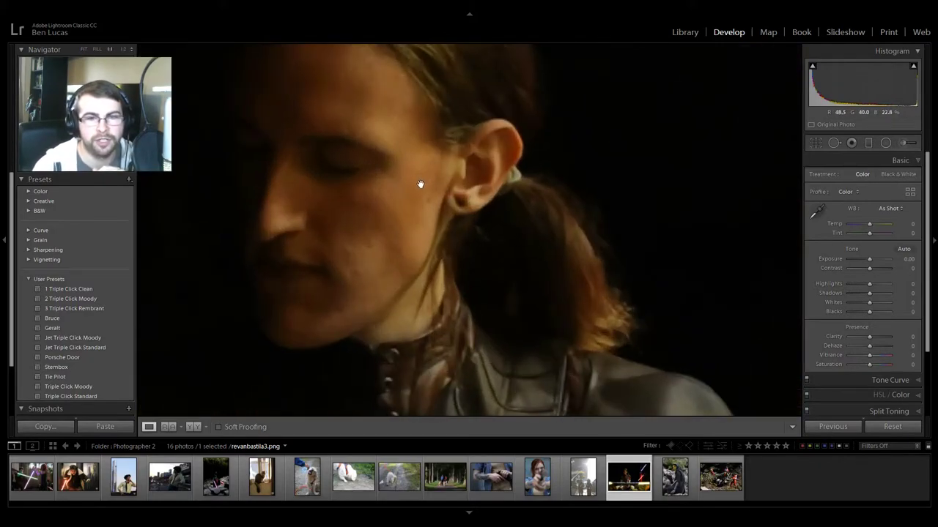
{"action": "left_click", "coordinate": [423, 284]}
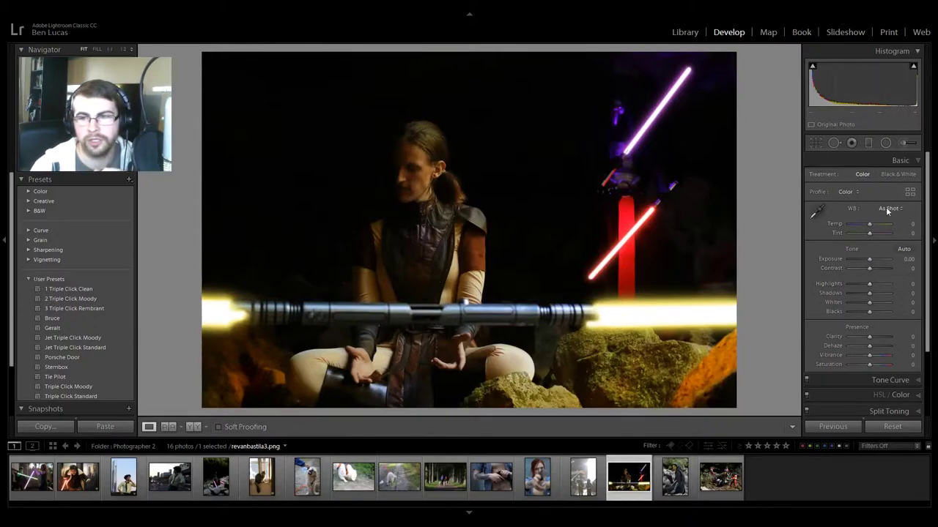
Step: Try Highlights at +67 on the photo of the seated figure behind the lightsaber, and reset the adjustment
{"action": "left_click_drag", "start_coordinate": [870, 288], "coordinate": [883, 286]}
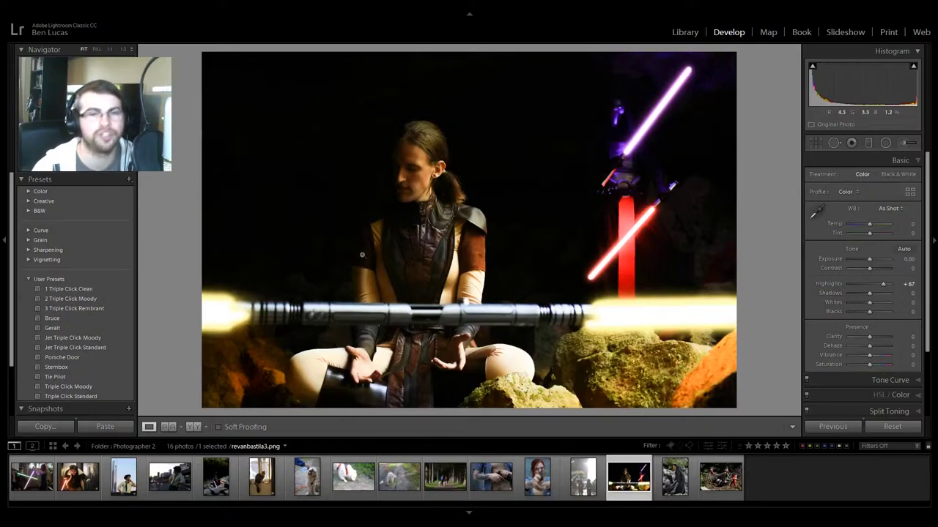
{"action": "double_click", "coordinate": [883, 285]}
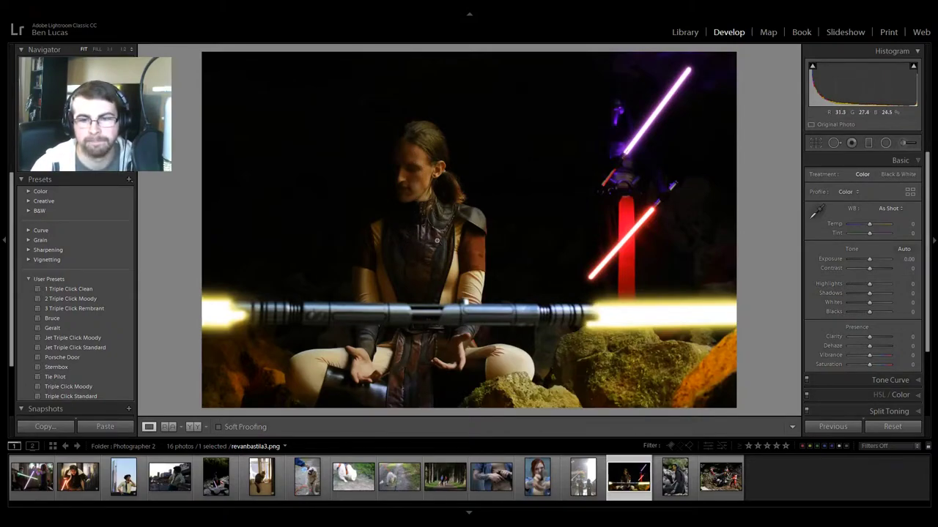
{"action": "right_click", "coordinate": [437, 239]}
{"action": "left_click", "coordinate": [657, 418]}
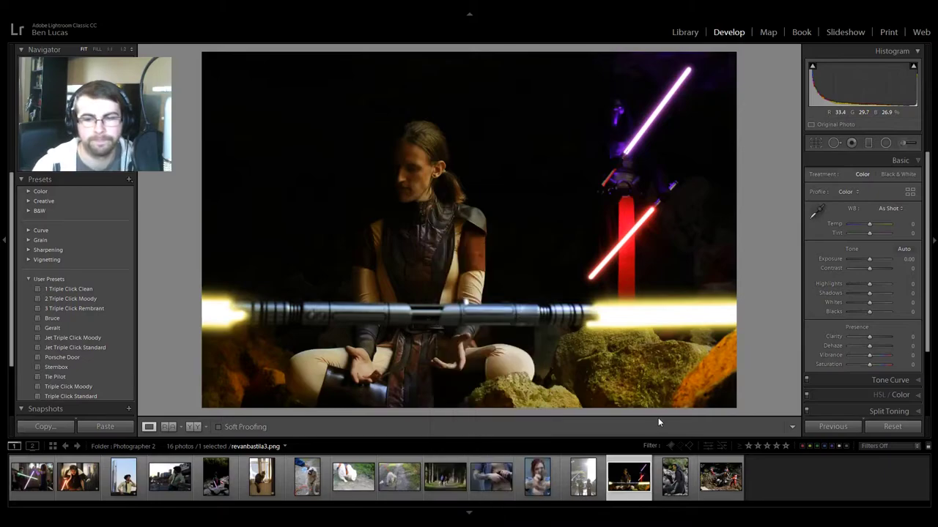
Step: Open mirialan2.png and examine the hooded woman's eyes, skin colour and face markings up close, comparing with the full view
{"action": "left_click", "coordinate": [676, 476]}
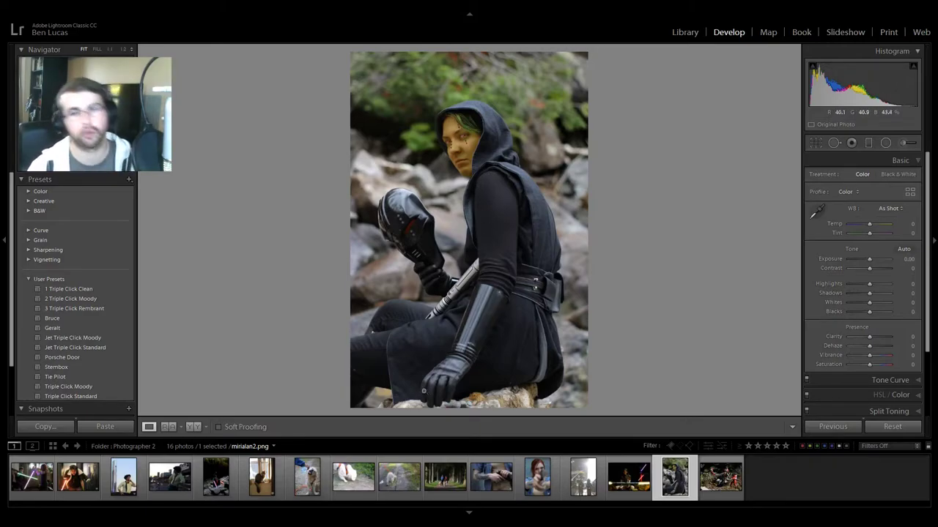
{"action": "left_click", "coordinate": [468, 147]}
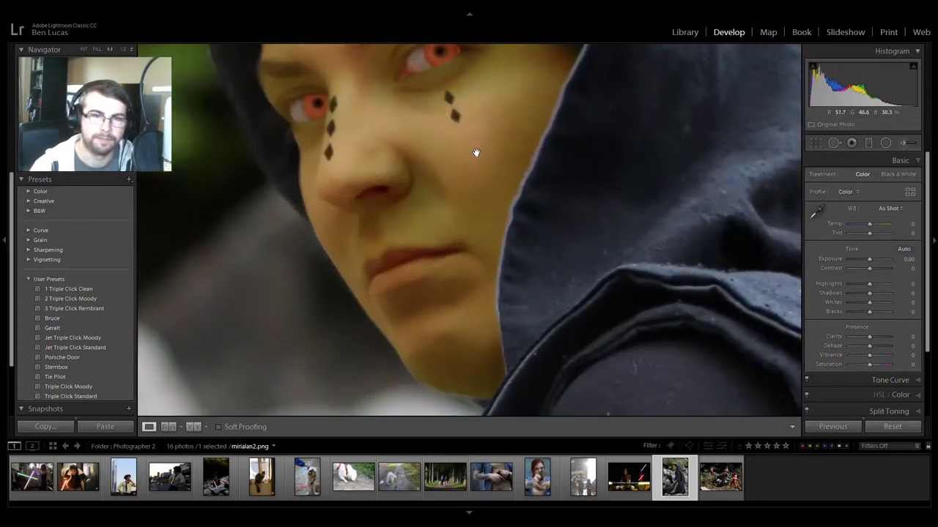
{"action": "left_click", "coordinate": [486, 106]}
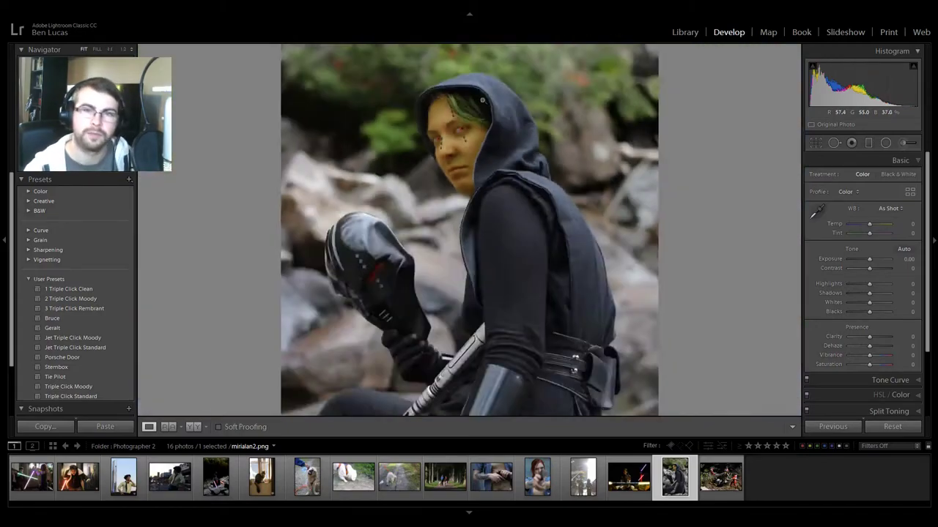
{"action": "left_click", "coordinate": [486, 117]}
{"action": "left_click", "coordinate": [418, 205]}
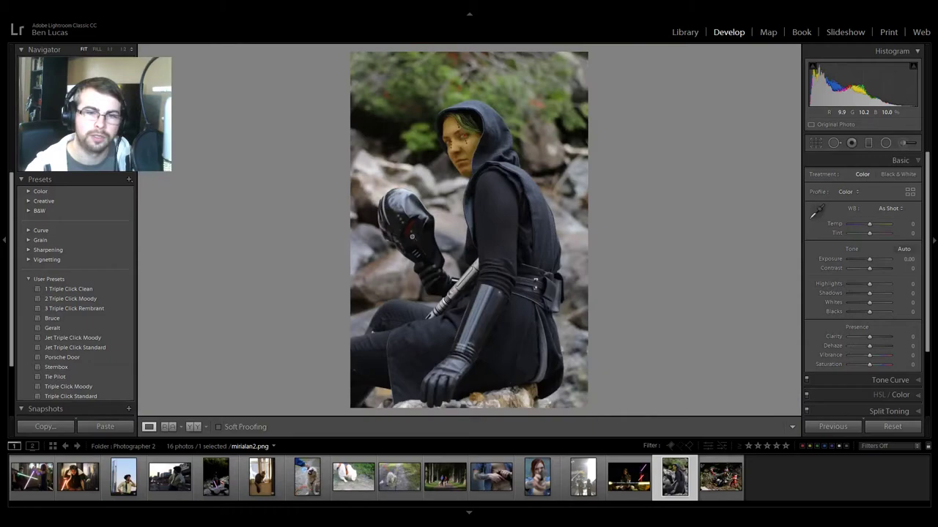
{"action": "left_click", "coordinate": [466, 141]}
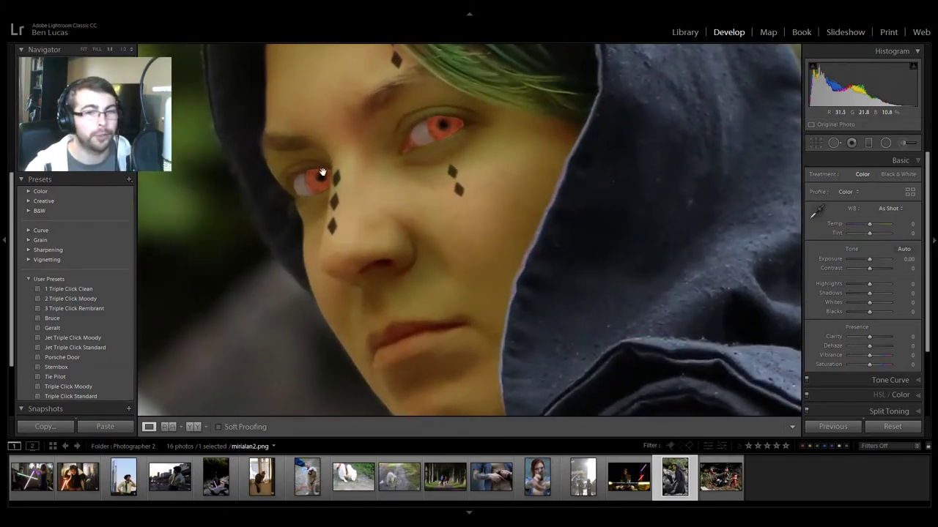
{"action": "left_click", "coordinate": [397, 201]}
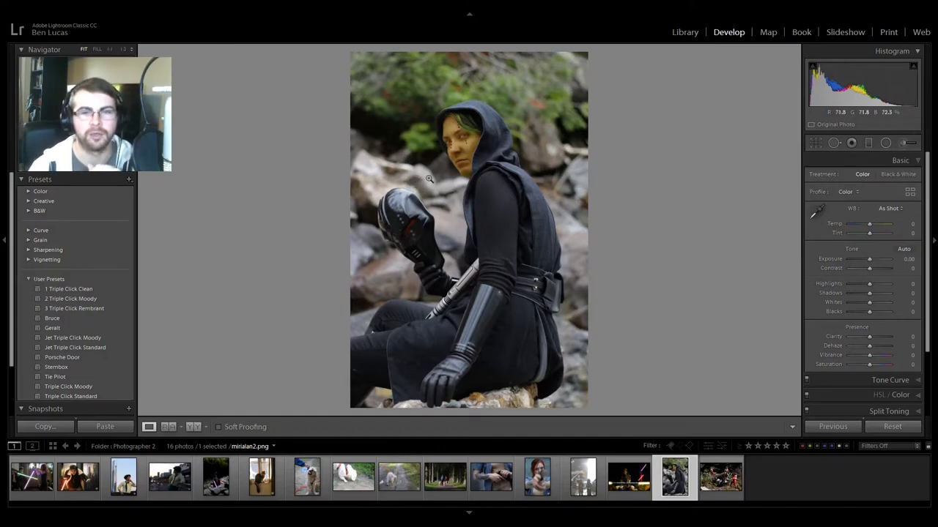
{"action": "left_click", "coordinate": [457, 141]}
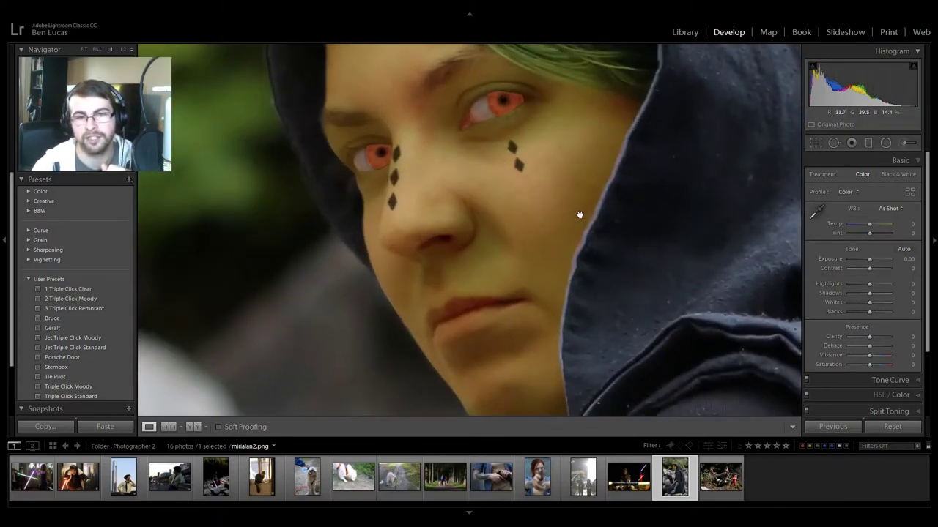
Step: Return the hooded woman's photo to the full view and open pilots.jpg for review
{"action": "left_click", "coordinate": [498, 209]}
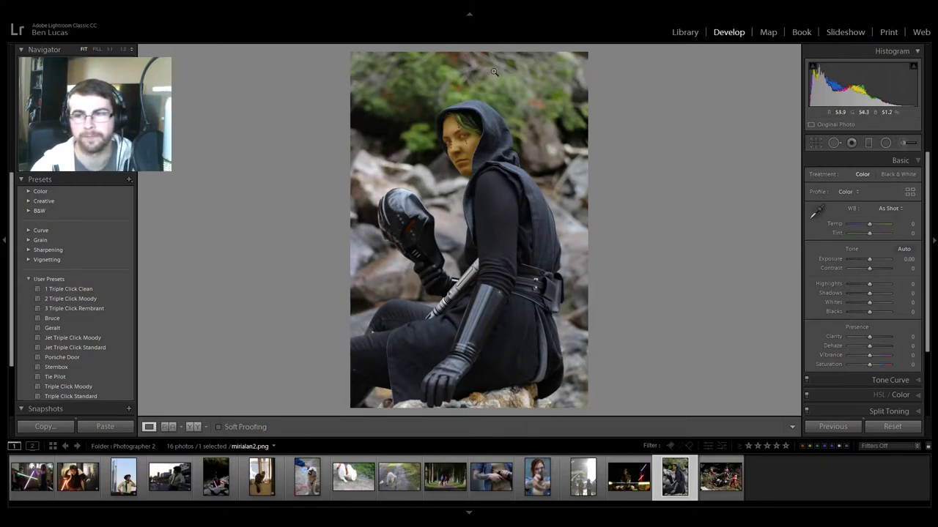
{"action": "left_click", "coordinate": [902, 163]}
{"action": "left_click", "coordinate": [903, 161]}
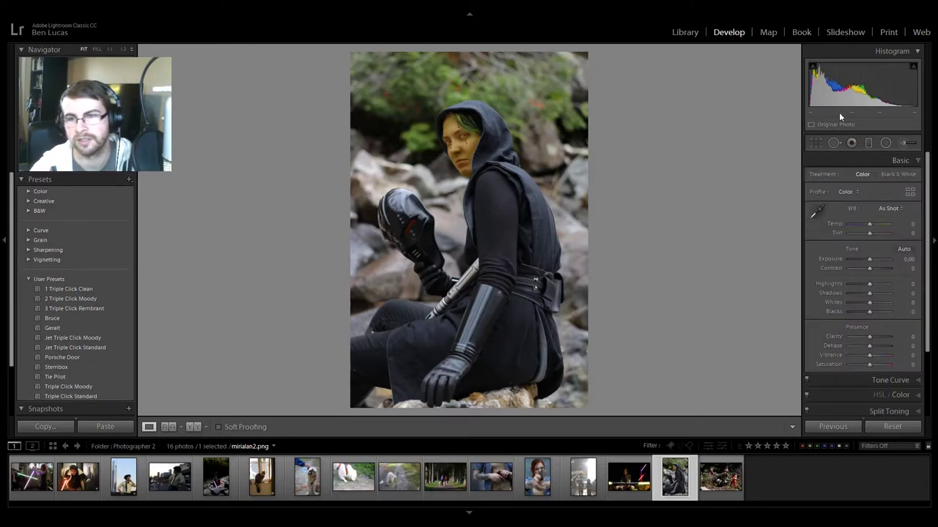
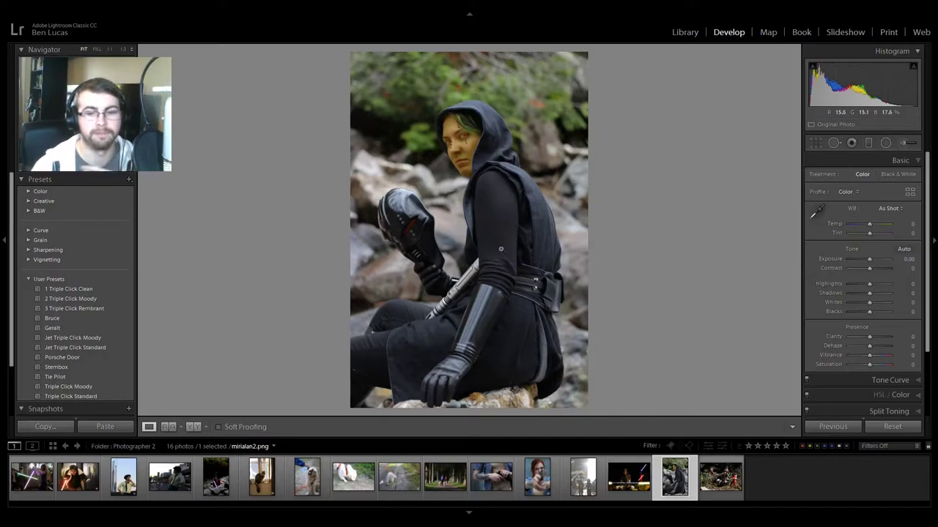
{"action": "left_click", "coordinate": [721, 477]}
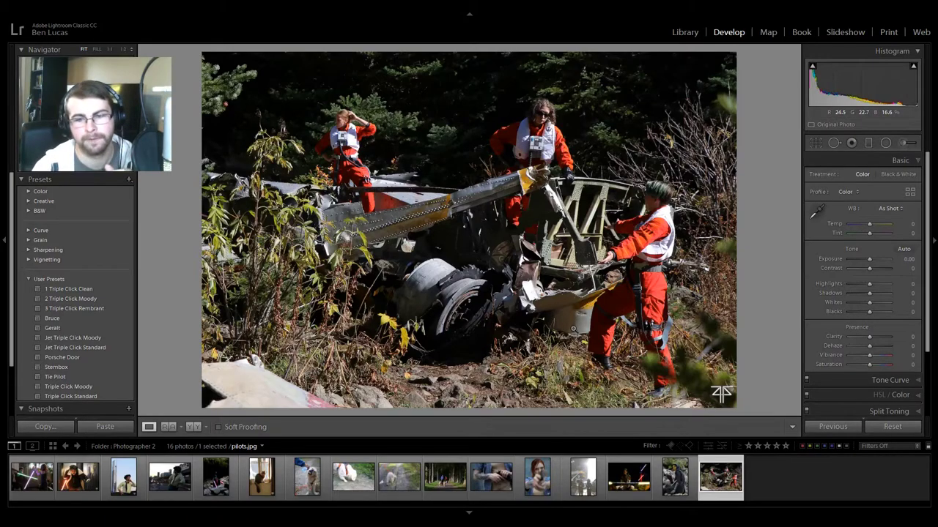
Step: Show the Photographer 2 folder as a thumbnail grid and single out IMG_7848.jpg and revan4.jpg
{"action": "left_click", "coordinate": [682, 32]}
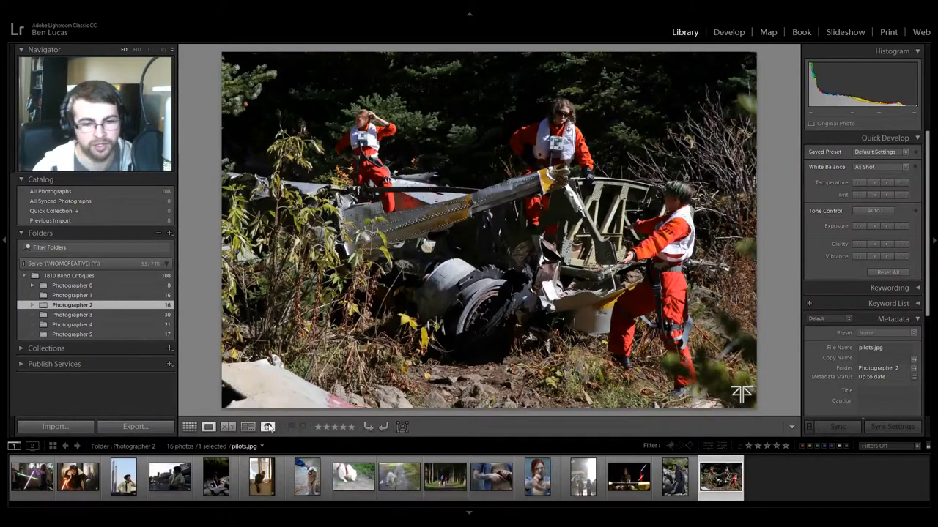
{"action": "left_click", "coordinate": [190, 427]}
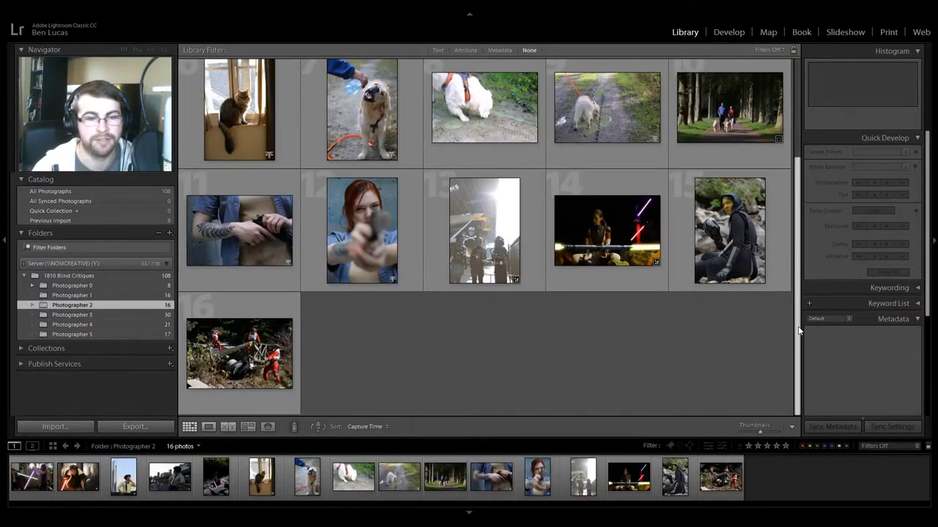
{"action": "left_click_drag", "start_coordinate": [799, 331], "coordinate": [806, 201]}
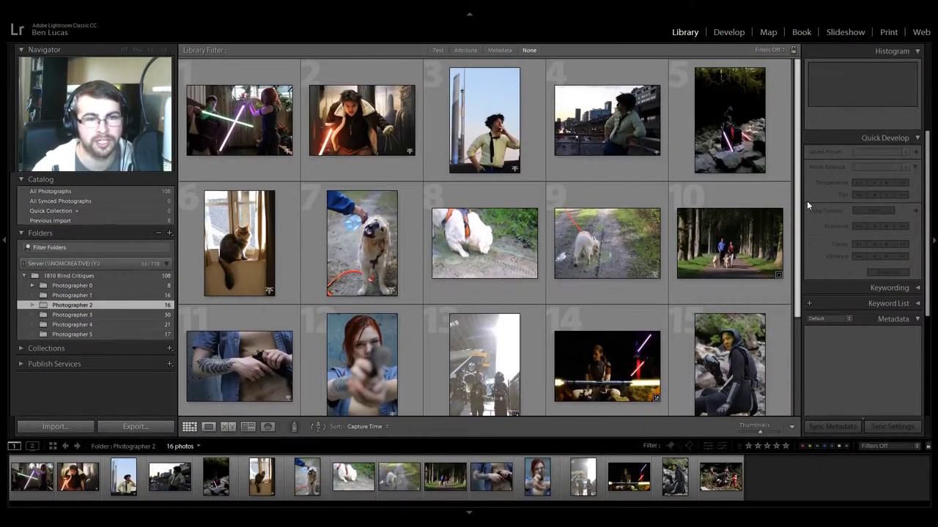
{"action": "left_click", "coordinate": [422, 138]}
{"action": "left_click", "coordinate": [520, 134]}
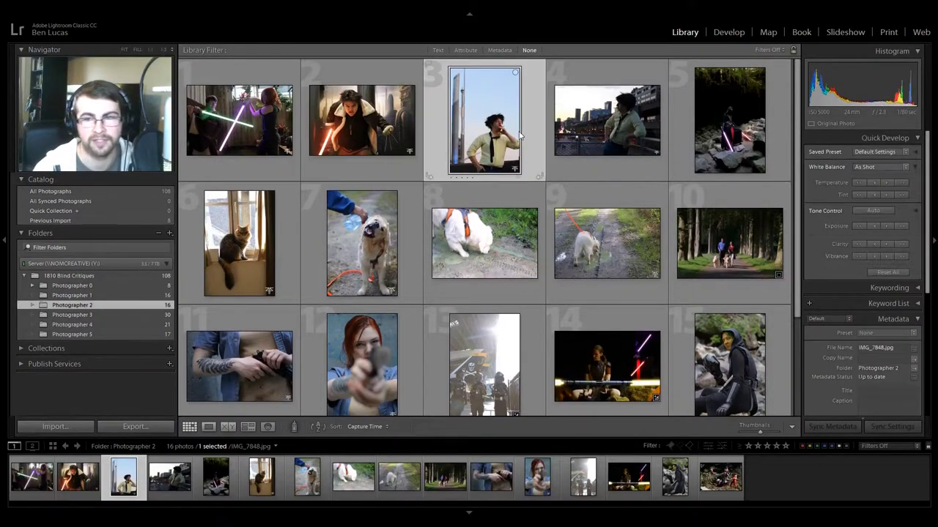
{"action": "left_click", "coordinate": [707, 135]}
{"action": "scroll", "coordinate": [793, 295], "scroll_direction": "down", "scroll_amount": 2}
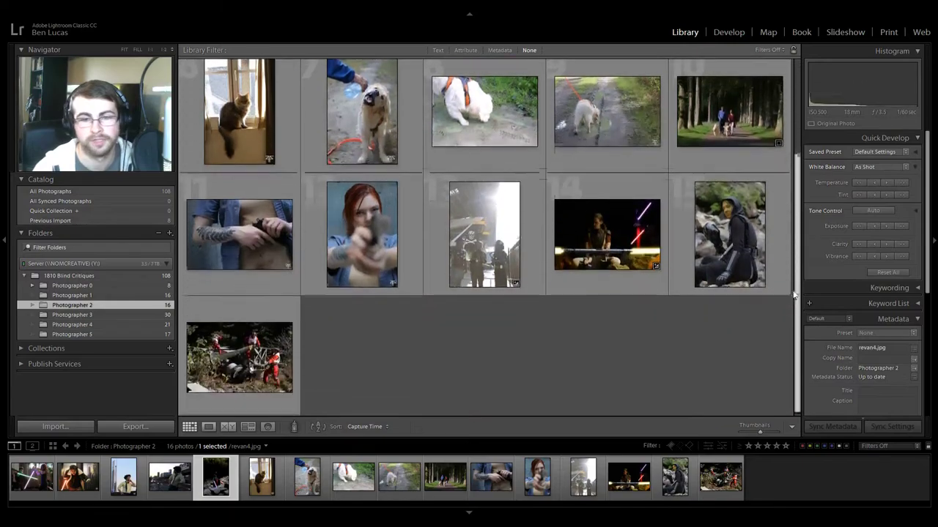
Step: Single out the red-haired woman, helmeted trio, seated lightsaber figure and mirialan2.png thumbnails, and look over the whole Photographer 2 set
{"action": "left_click", "coordinate": [362, 235]}
{"action": "left_click", "coordinate": [484, 234]}
{"action": "left_click", "coordinate": [607, 235]}
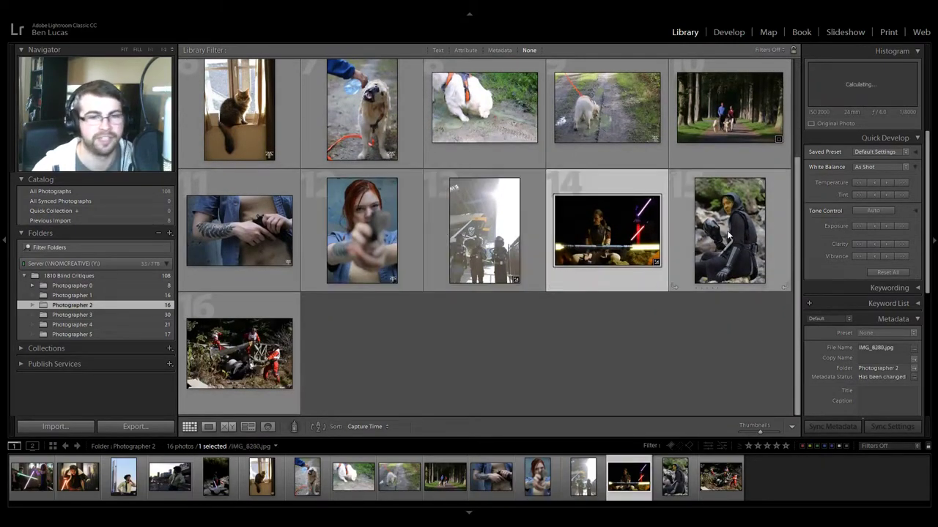
{"action": "left_click", "coordinate": [729, 234]}
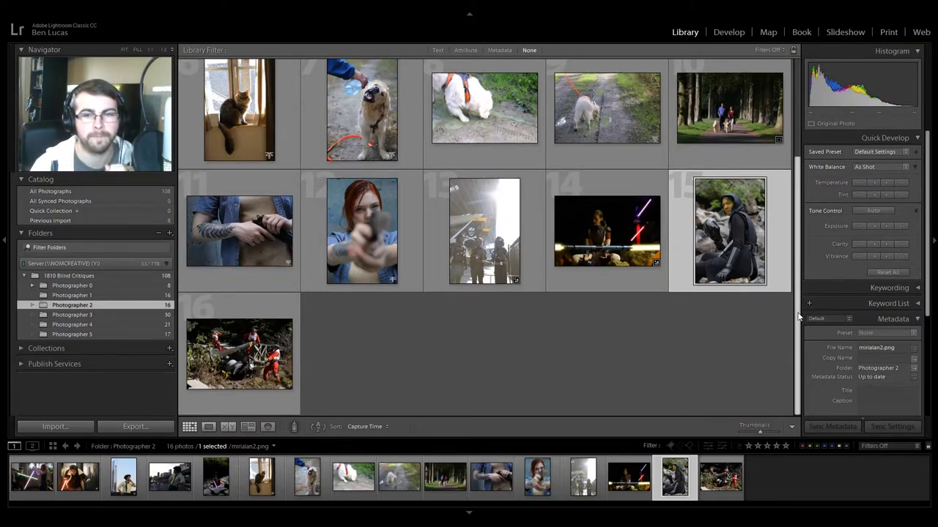
{"action": "scroll", "coordinate": [798, 316], "scroll_direction": "up", "scroll_amount": 1}
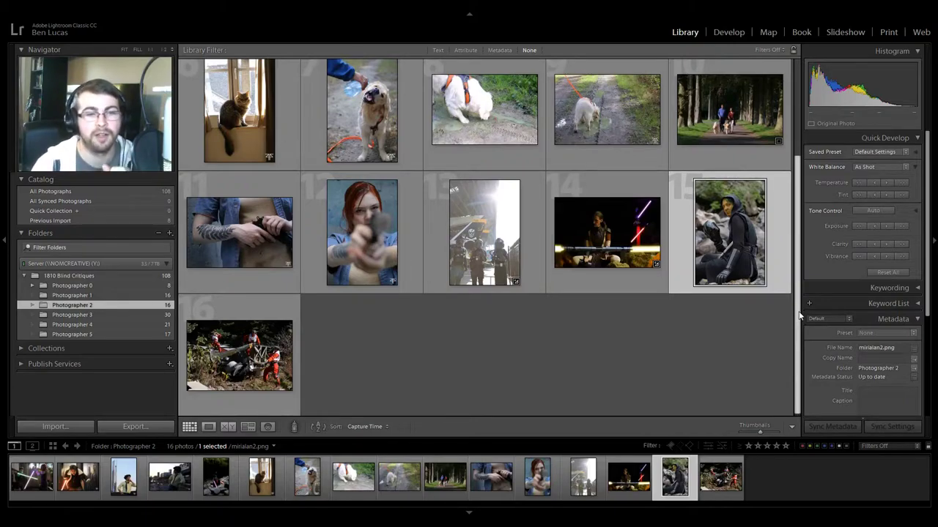
{"action": "scroll", "coordinate": [800, 317], "scroll_direction": "up", "scroll_amount": 3}
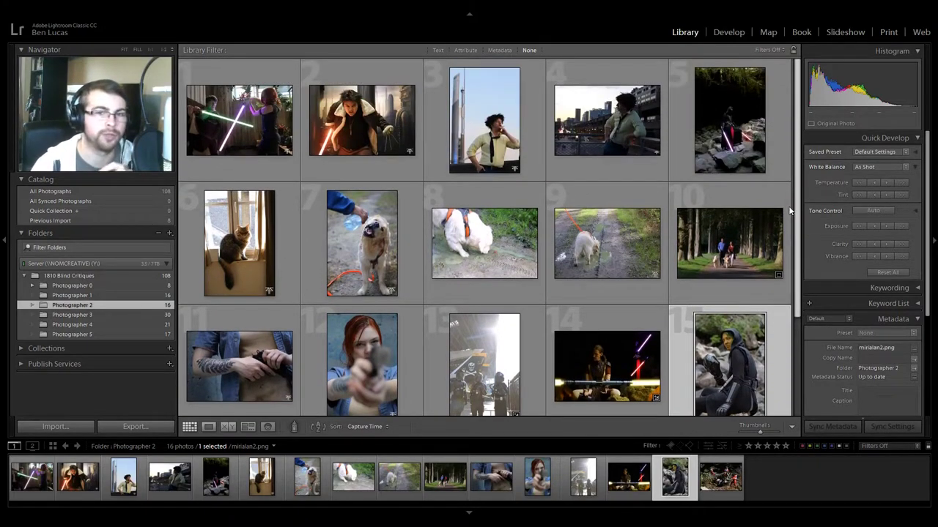
{"action": "scroll", "coordinate": [776, 242], "scroll_direction": "down", "scroll_amount": 3}
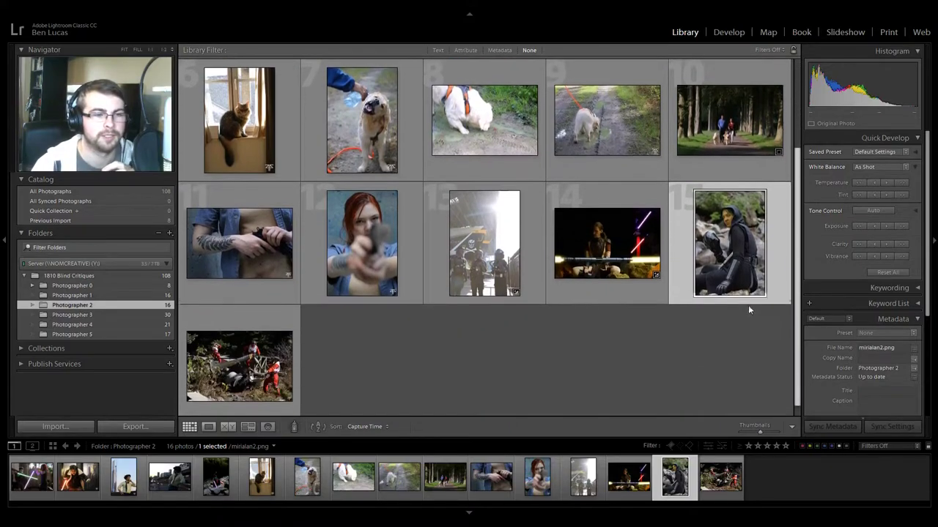
Step: Open the Photographer 3 folder, clear the photo selection and look through the full set of racing thumbnails
{"action": "left_click", "coordinate": [106, 315]}
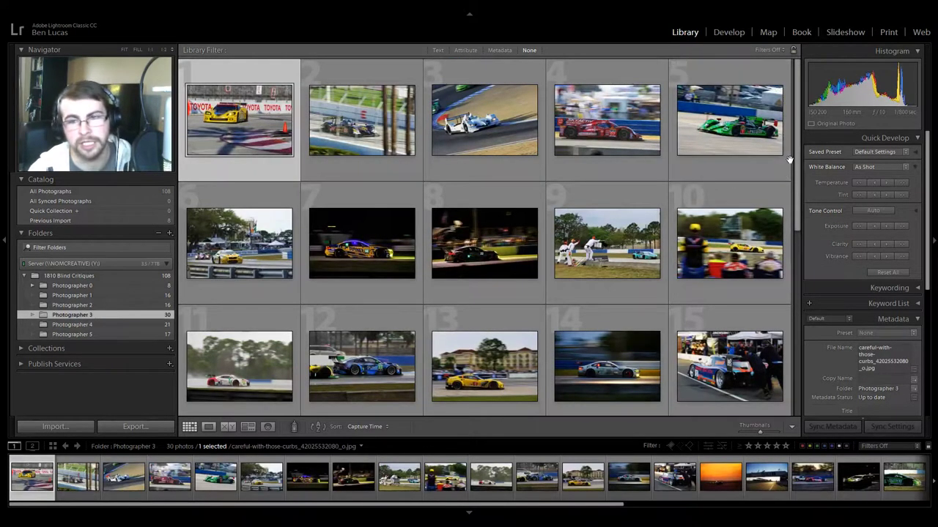
{"action": "key", "text": "ctrl+d"}
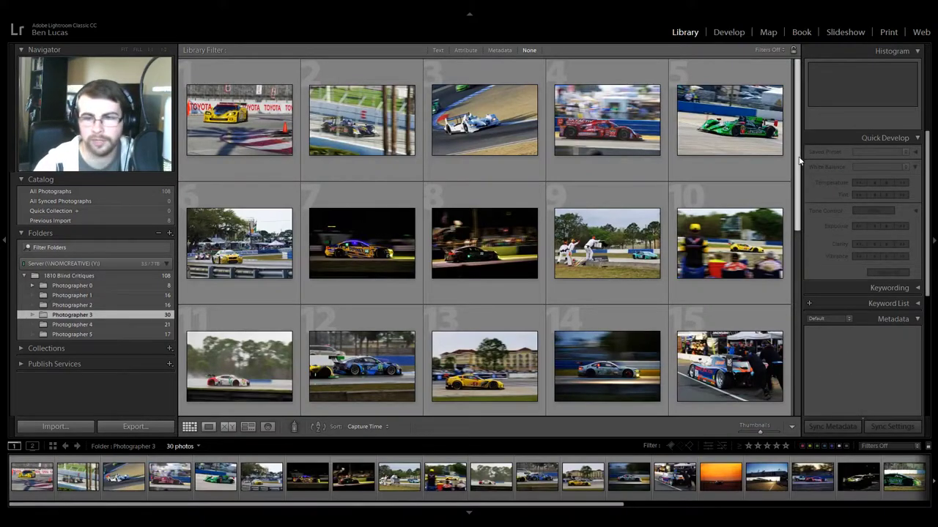
{"action": "left_click_drag", "start_coordinate": [797, 162], "coordinate": [786, 342]}
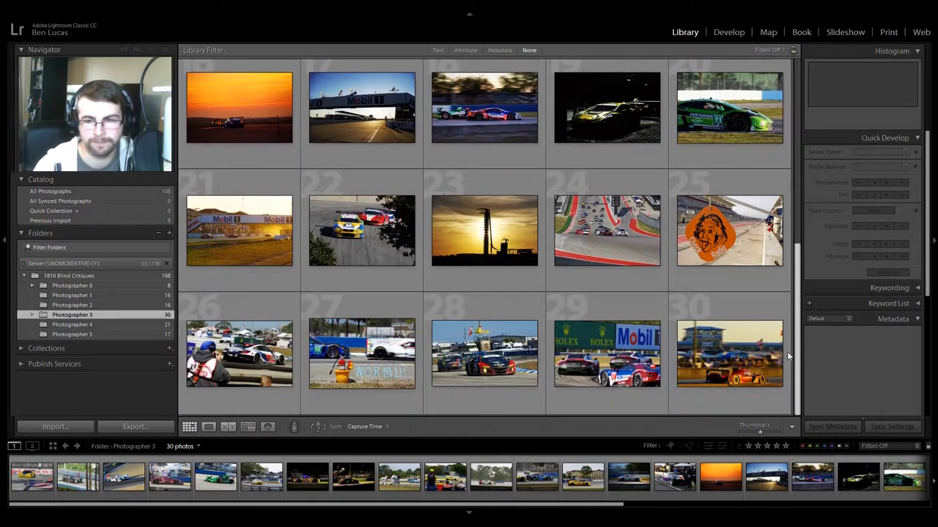
{"action": "scroll", "coordinate": [788, 357], "scroll_direction": "up", "scroll_amount": 10}
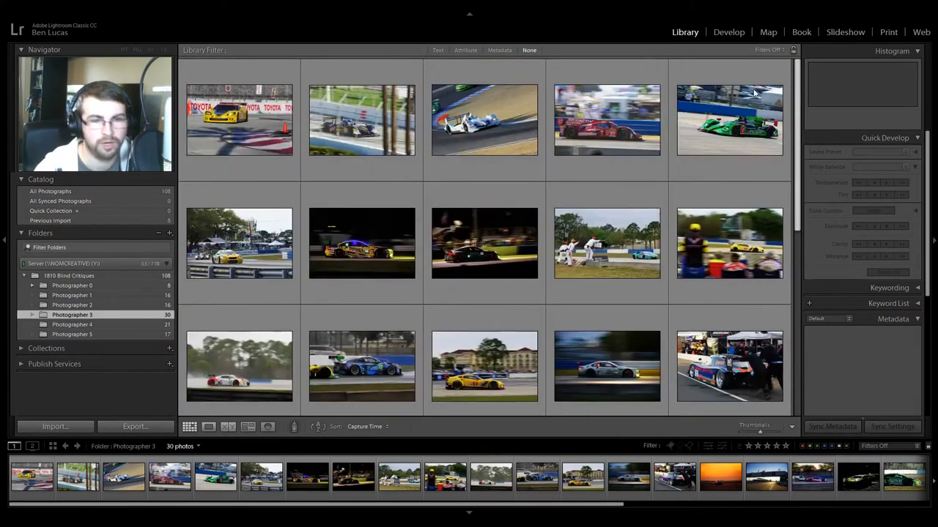
{"action": "left_click", "coordinate": [277, 149]}
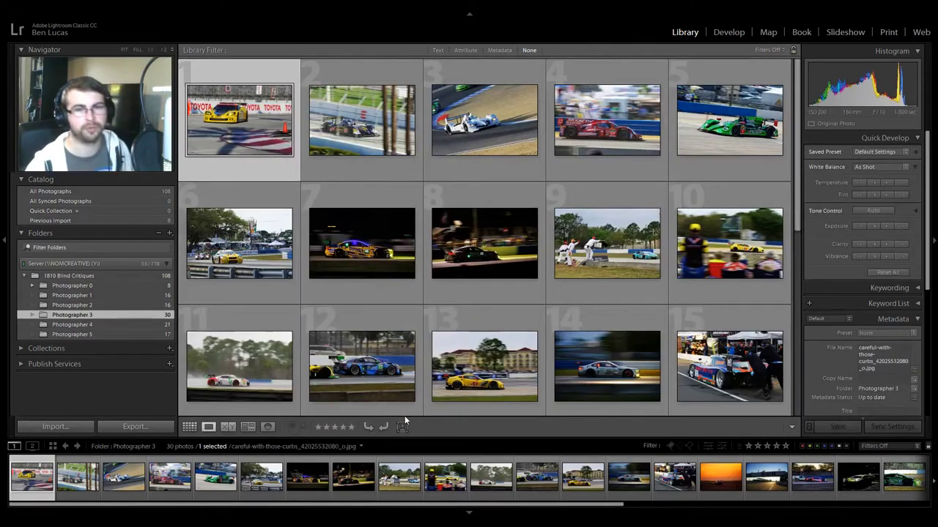
{"action": "key", "text": "e"}
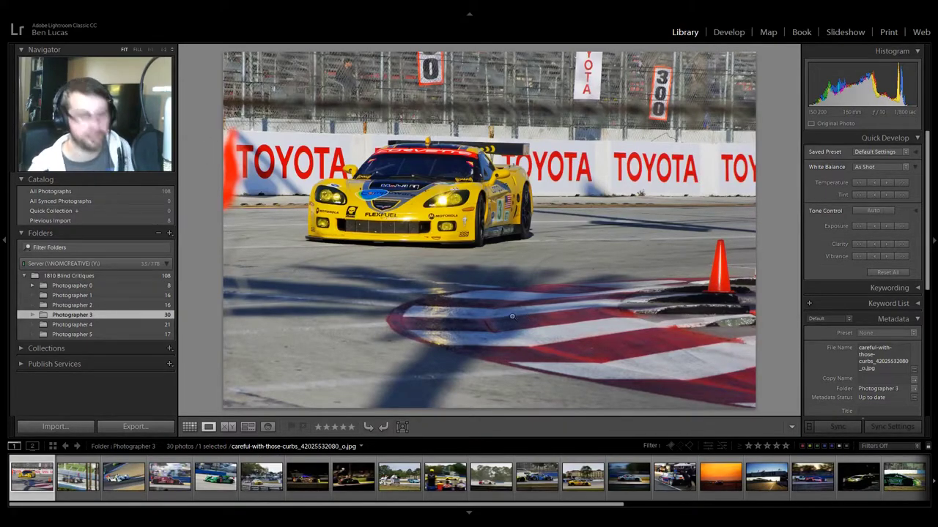
{"action": "key", "text": "Right"}
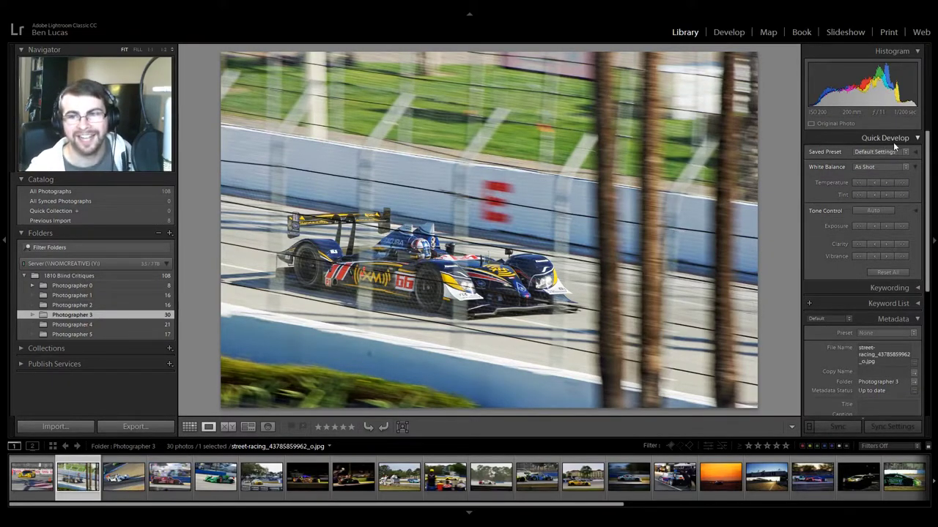
Step: Crop the street-racing photo tightly around the number 66 car, cutting out most of the blurred poles and foreground hedge
{"action": "key", "text": "r"}
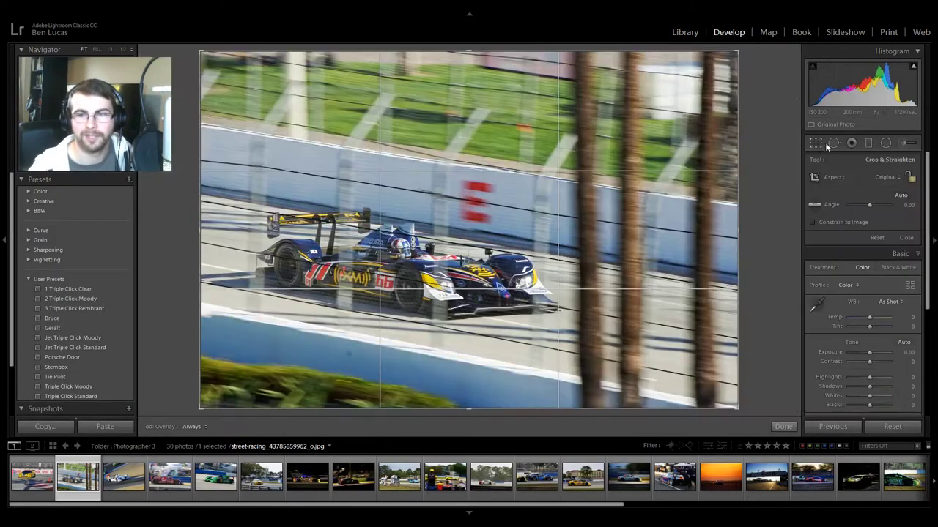
{"action": "left_click_drag", "start_coordinate": [737, 52], "coordinate": [529, 210]}
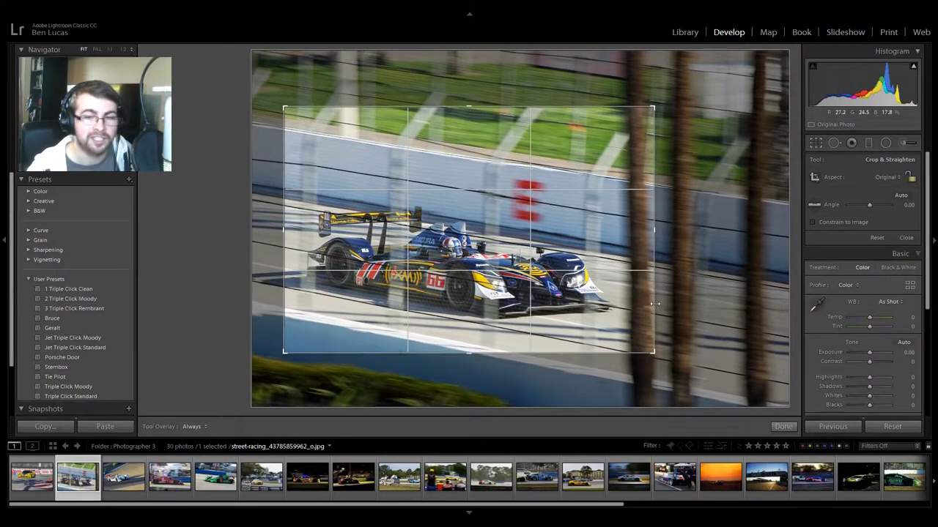
{"action": "left_click_drag", "start_coordinate": [614, 302], "coordinate": [622, 303]}
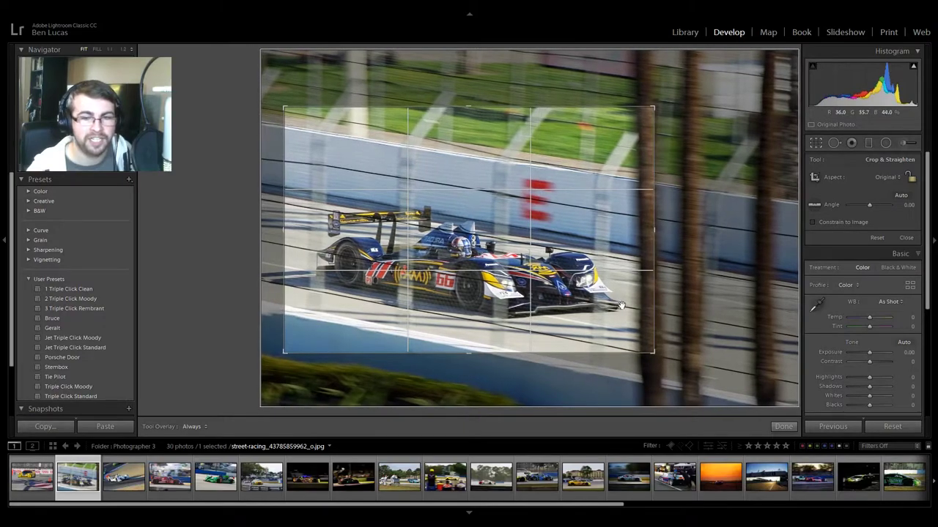
{"action": "key", "text": "Return"}
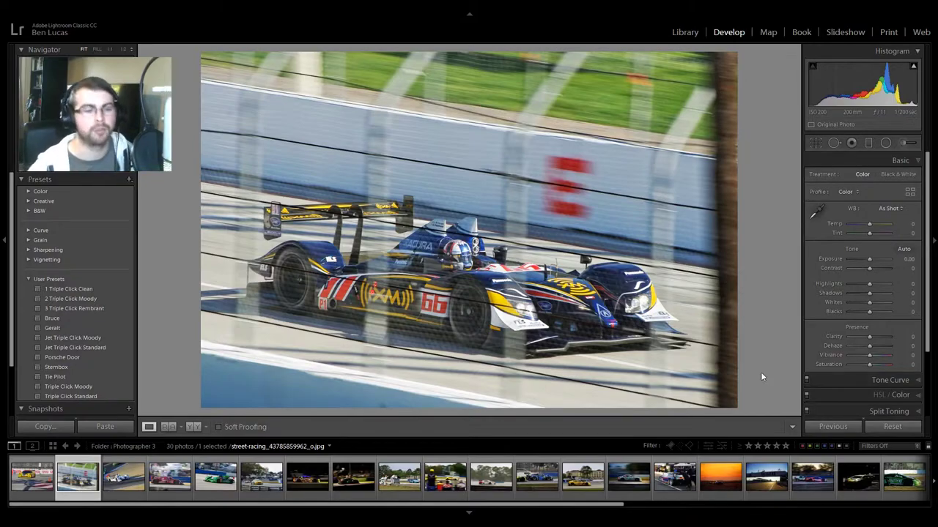
Step: Review the white number 66 car and red Mazda photos, and advance to the green PATRON car photo
{"action": "key", "text": "Right"}
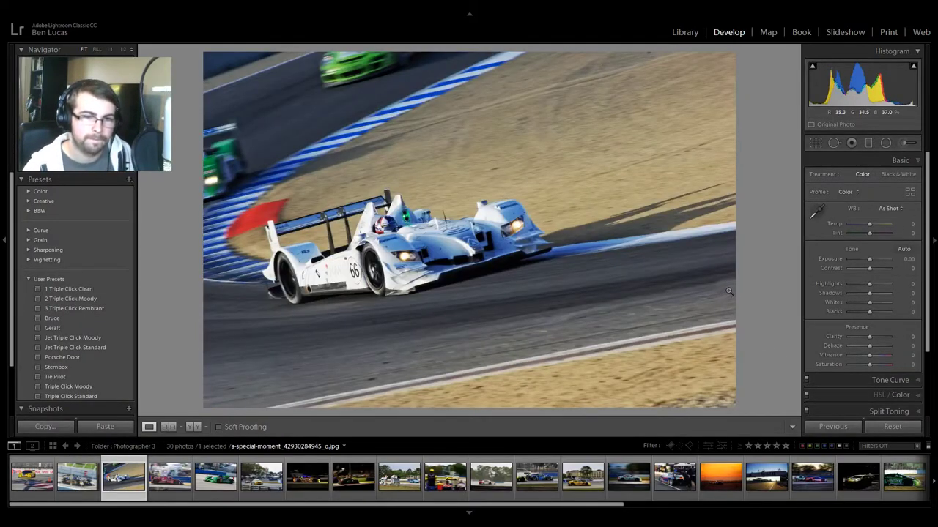
{"action": "key", "text": "Right"}
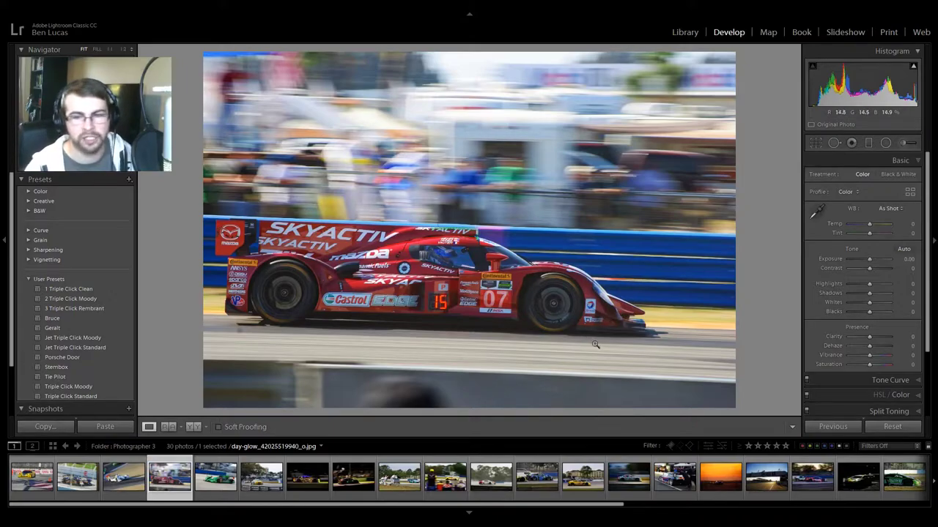
{"action": "key", "text": "Right"}
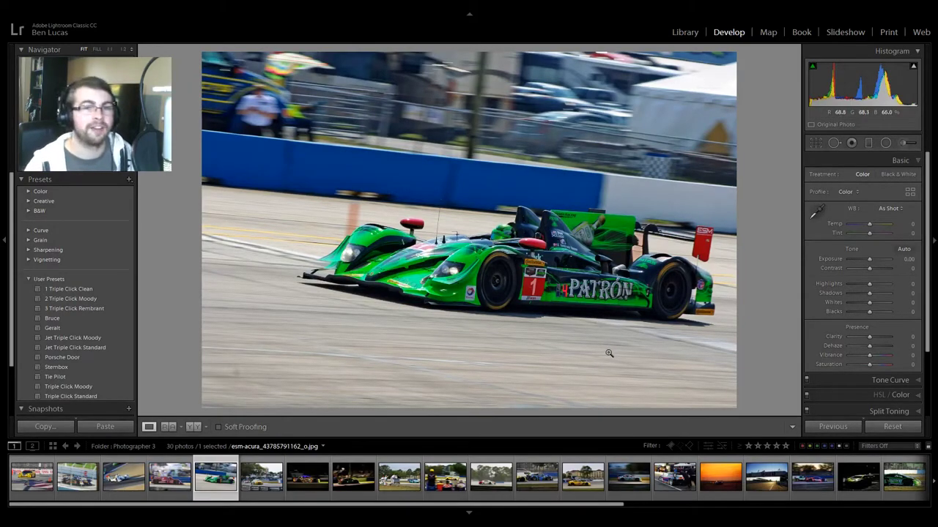
Step: Try tilting the green PATRON car photo with a crop angle of 5.00, and undo the crop and rotation
{"action": "left_click", "coordinate": [815, 143]}
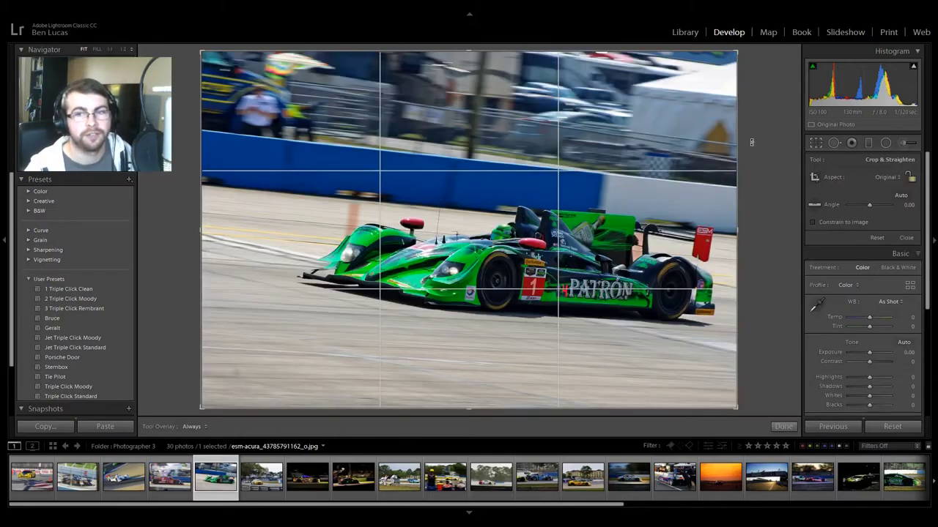
{"action": "left_click_drag", "start_coordinate": [752, 142], "coordinate": [756, 170]}
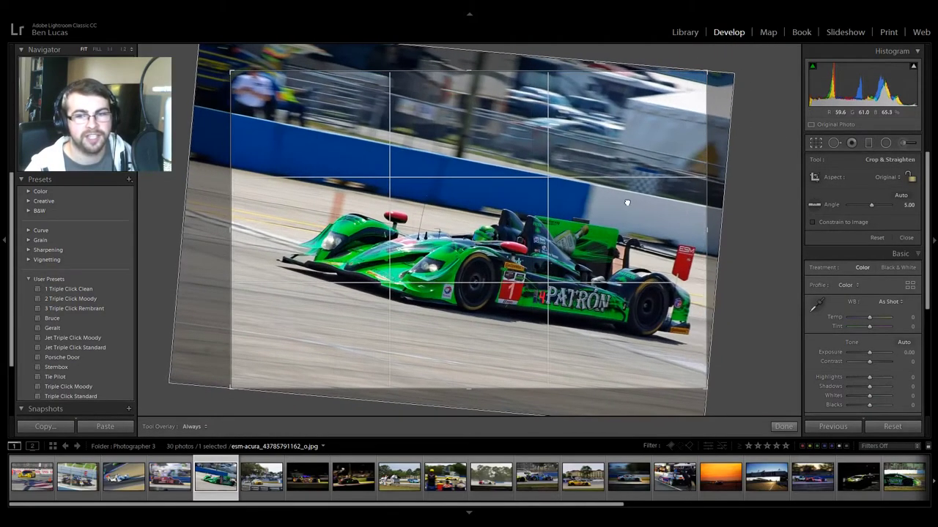
{"action": "key", "text": "Return"}
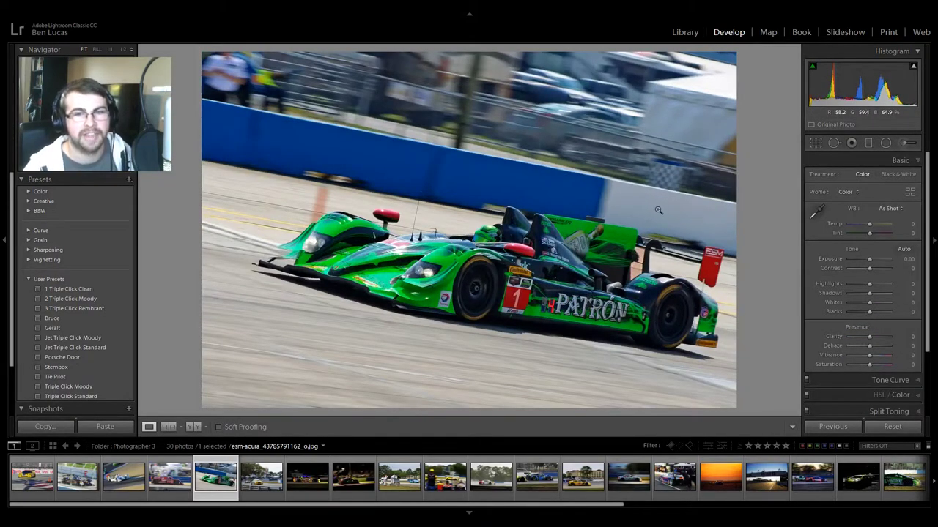
{"action": "key", "text": "ctrl+z"}
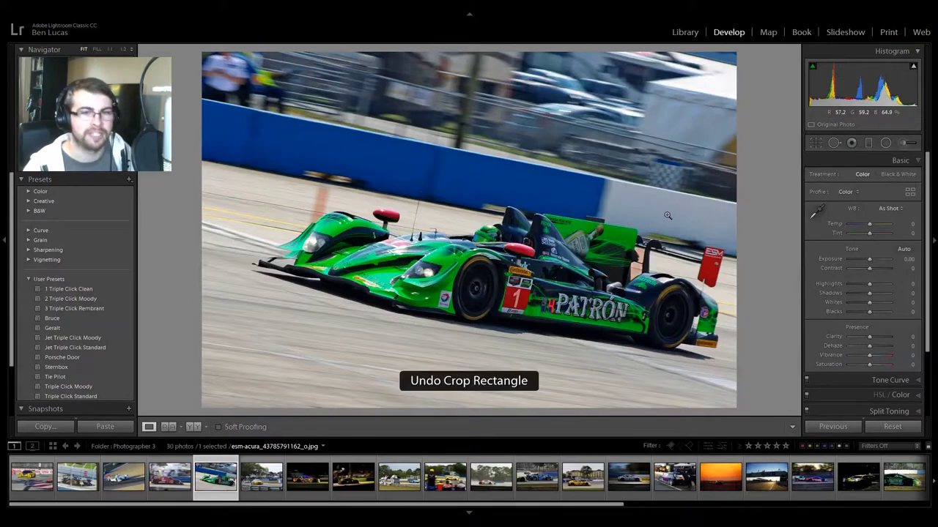
{"action": "key", "text": "ctrl+z"}
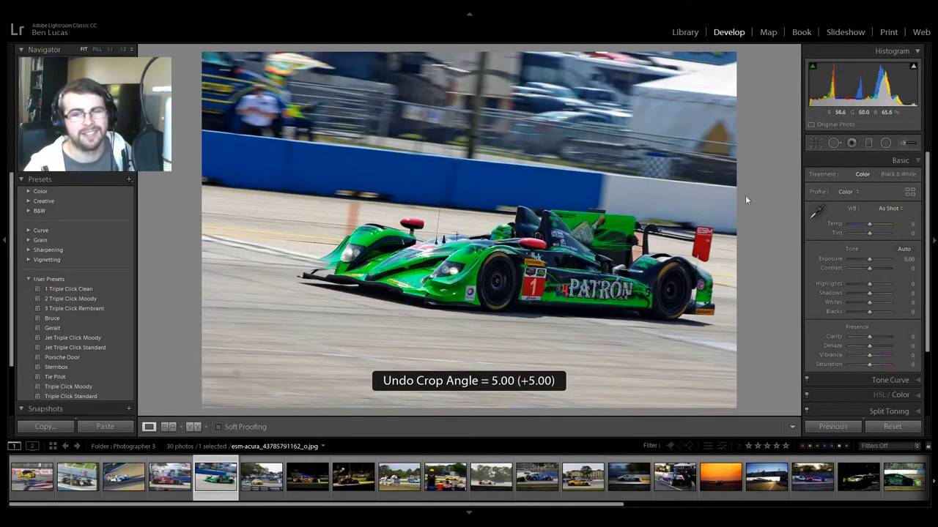
Step: Straighten the green PATRON car photo with a crop angle of -4.60 so the barrier runs level
{"action": "left_click", "coordinate": [815, 148]}
{"action": "left_click_drag", "start_coordinate": [742, 171], "coordinate": [592, 180]}
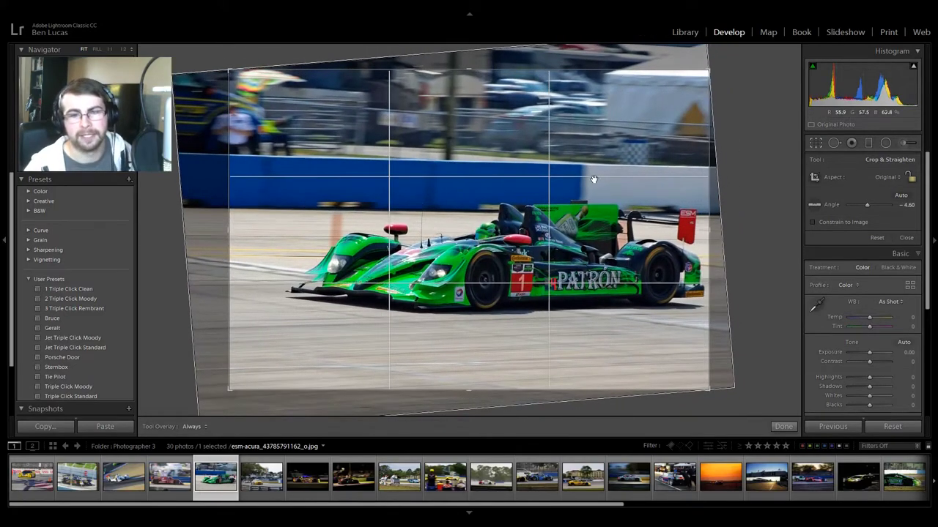
{"action": "key", "text": "Return"}
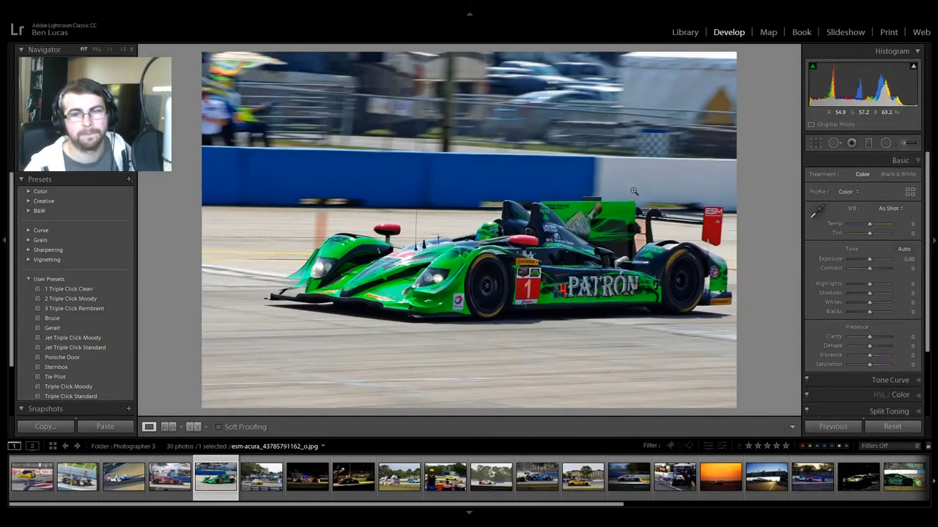
Step: Undo the straightening crop on the green PATRON car photo and keep the tilted original open for review
{"action": "key", "text": "ctrl+z"}
{"action": "key", "text": "ctrl+z"}
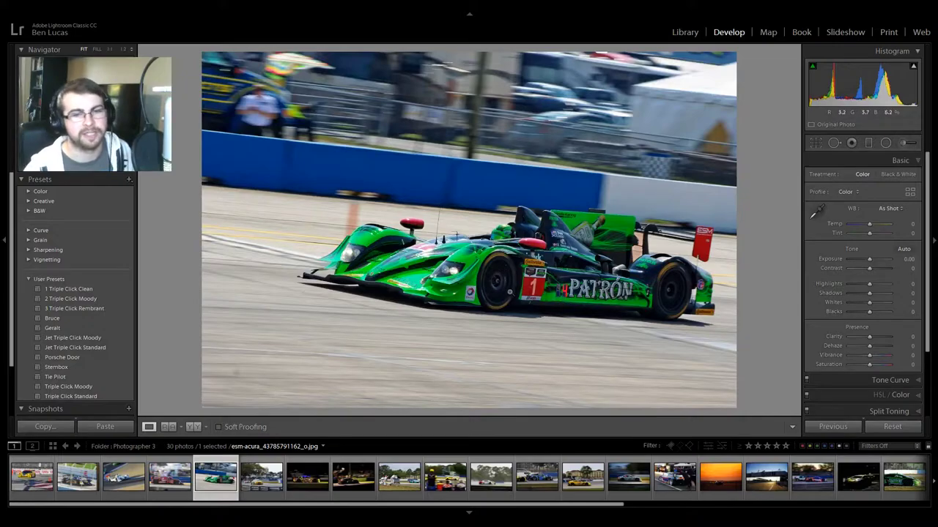
{"action": "key", "text": "Right"}
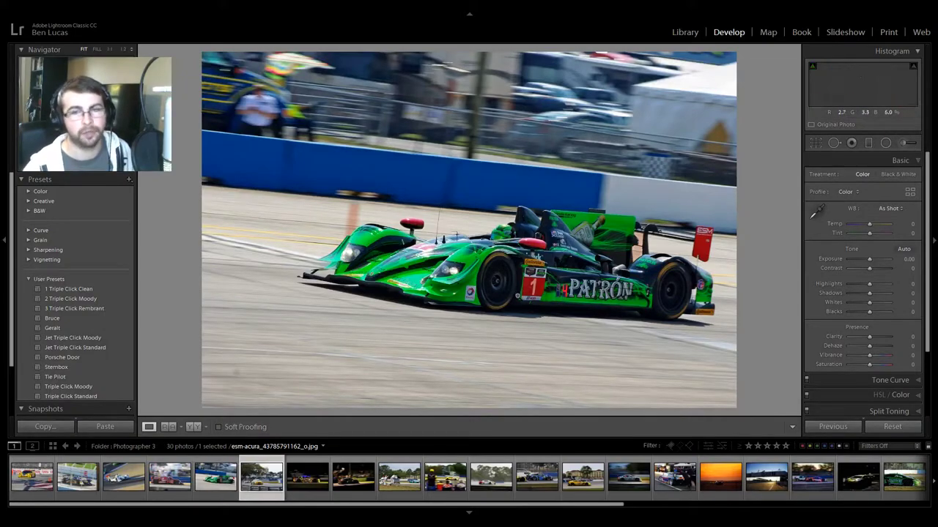
{"action": "key", "text": "Left"}
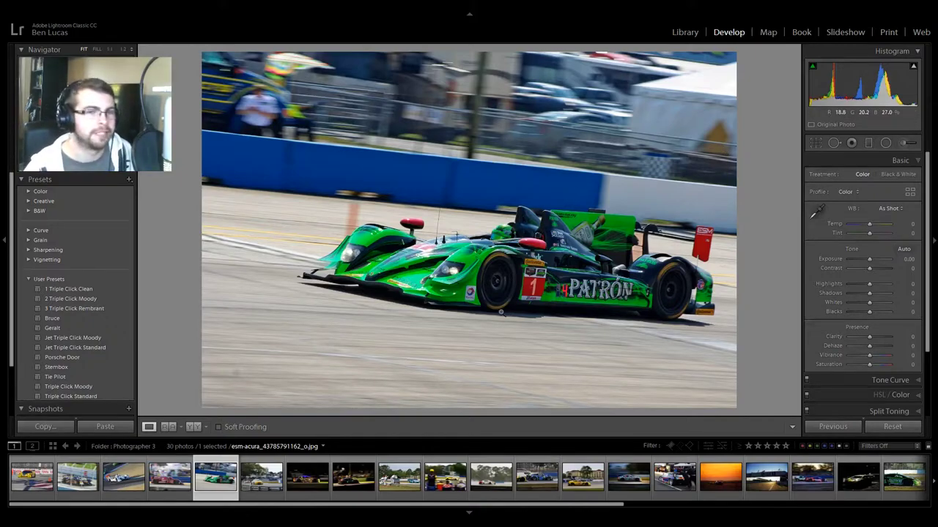
Step: Review the yellow BMW photo and the number 96 Turner night shot, and advance to the number 22 night photo
{"action": "key", "text": "Right"}
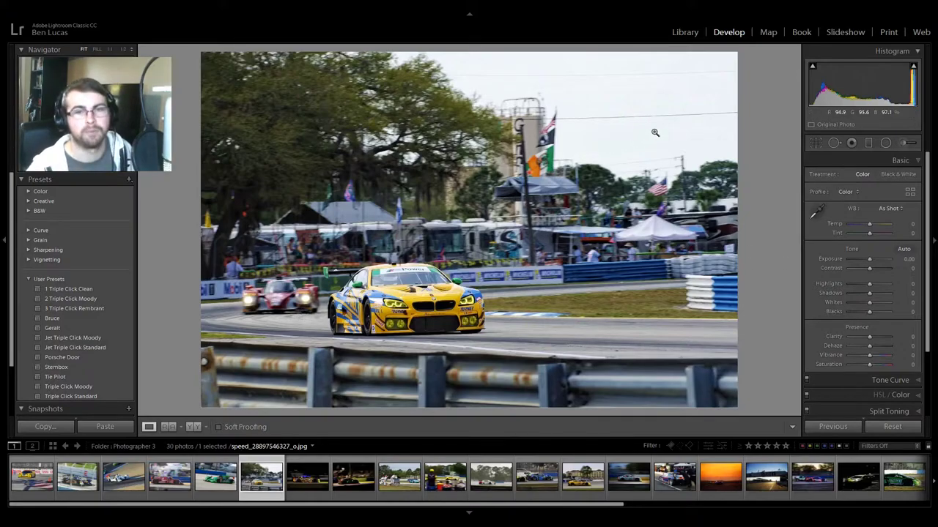
{"action": "key", "text": "Right"}
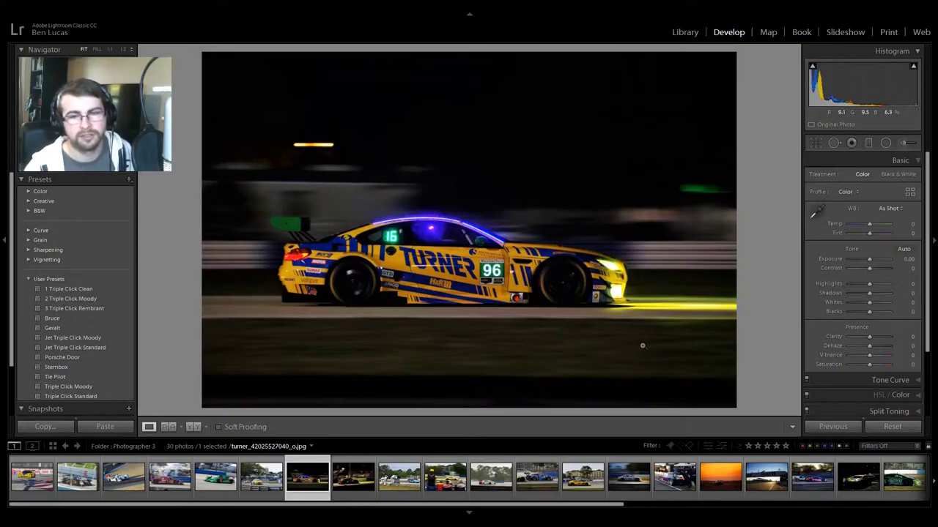
{"action": "key", "text": "Right"}
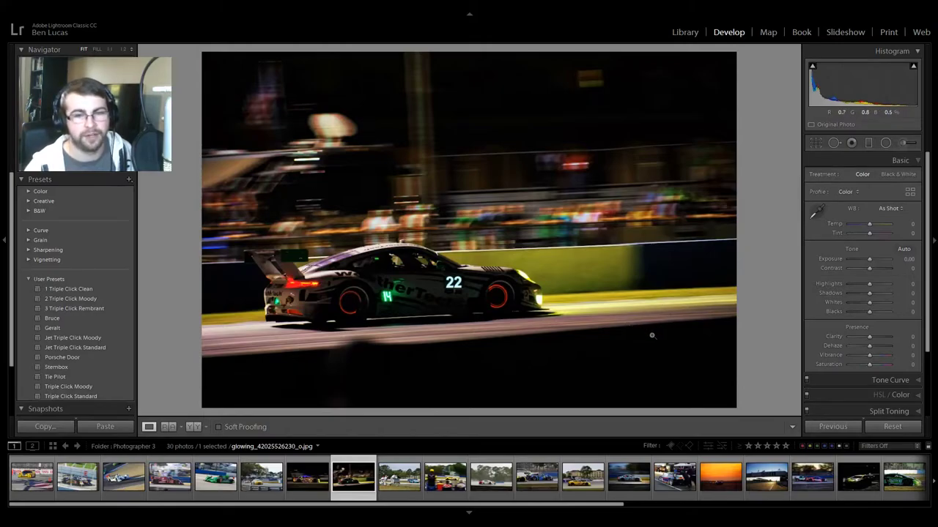
Step: Inspect the number 22 car's door, glowing brake disc and panning sharpness at full size, and return to the whole photo
{"action": "left_click", "coordinate": [447, 276]}
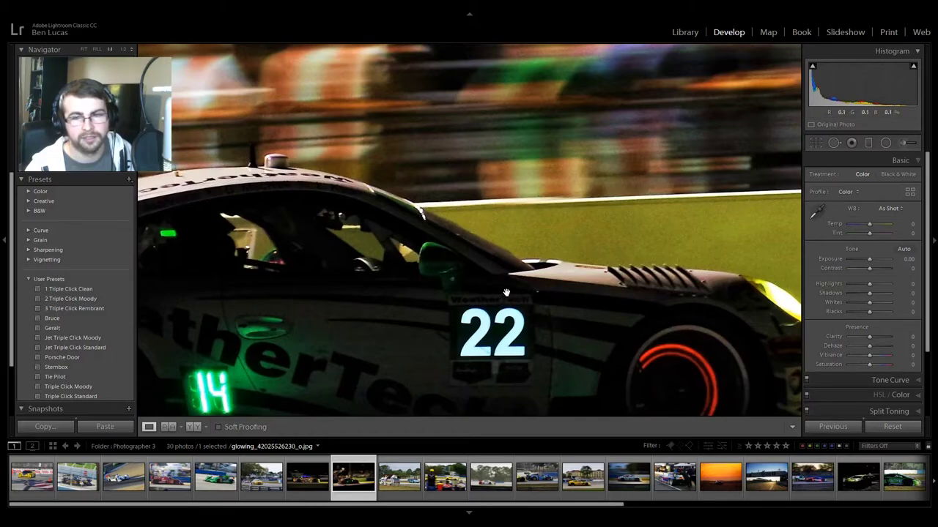
{"action": "left_click_drag", "start_coordinate": [506, 293], "coordinate": [513, 291]}
{"action": "left_click", "coordinate": [514, 291]}
Step: Review the flag marshals photo and the yellow number 4 car with spectators, and advance to the rainy number 6 car photo
{"action": "key", "text": "Right"}
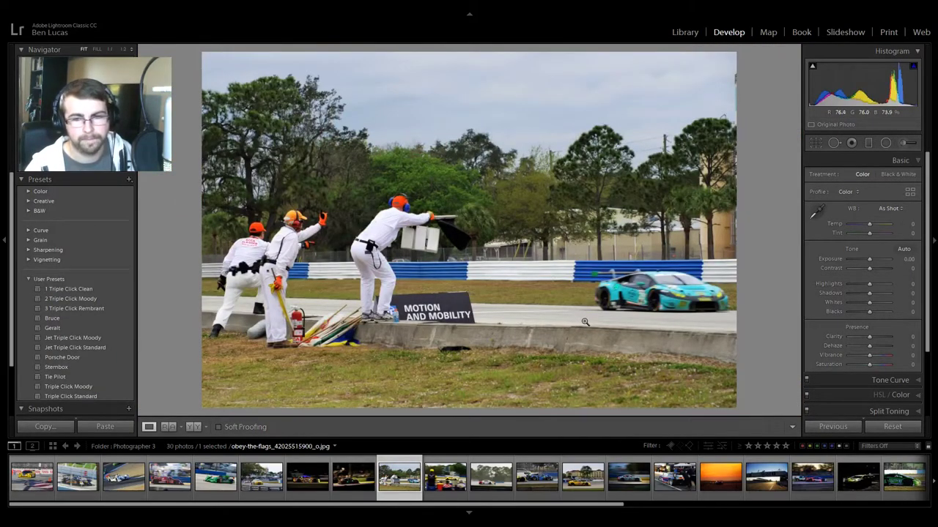
{"action": "key", "text": "Right"}
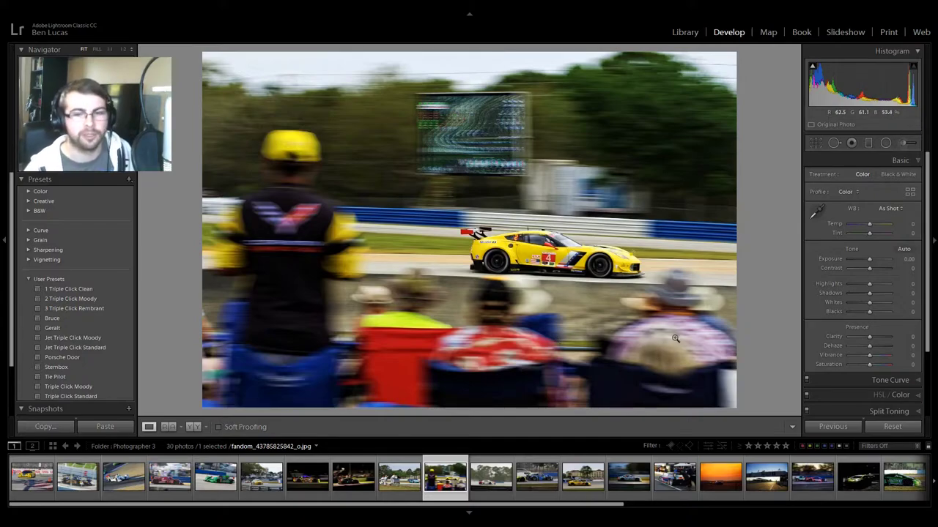
{"action": "key", "text": "Right"}
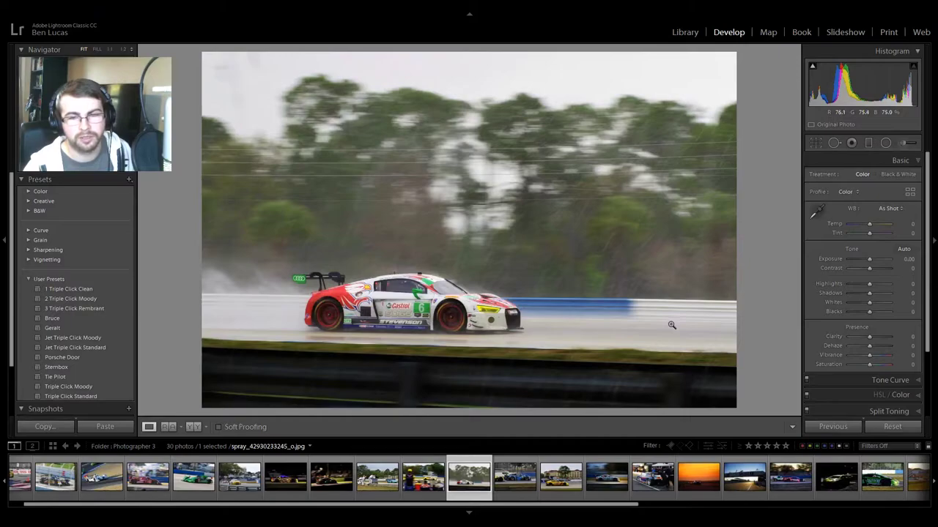
Step: Crop the spray photo in tighter around the number 6 Audi, keeping the original aspect ratio
{"action": "left_click", "coordinate": [814, 143]}
{"action": "left_click_drag", "start_coordinate": [738, 47], "coordinate": [654, 107]}
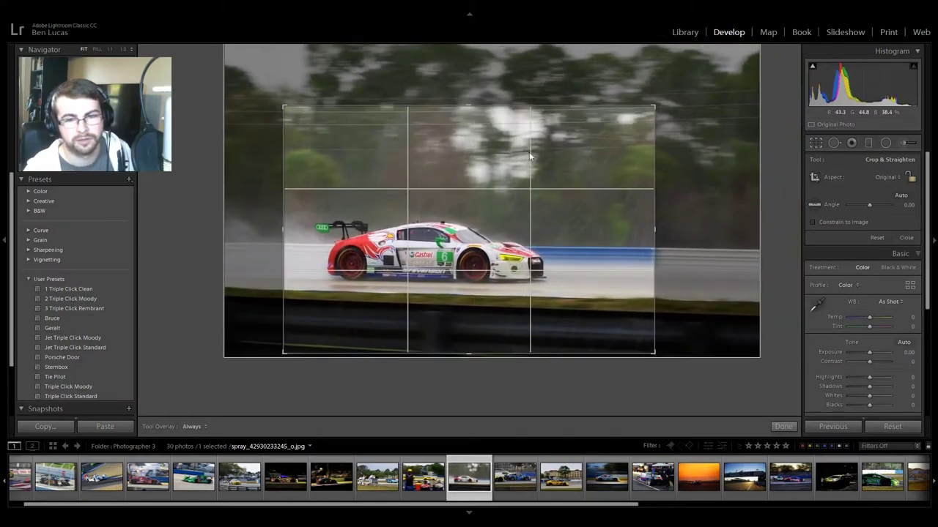
{"action": "key", "text": "Return"}
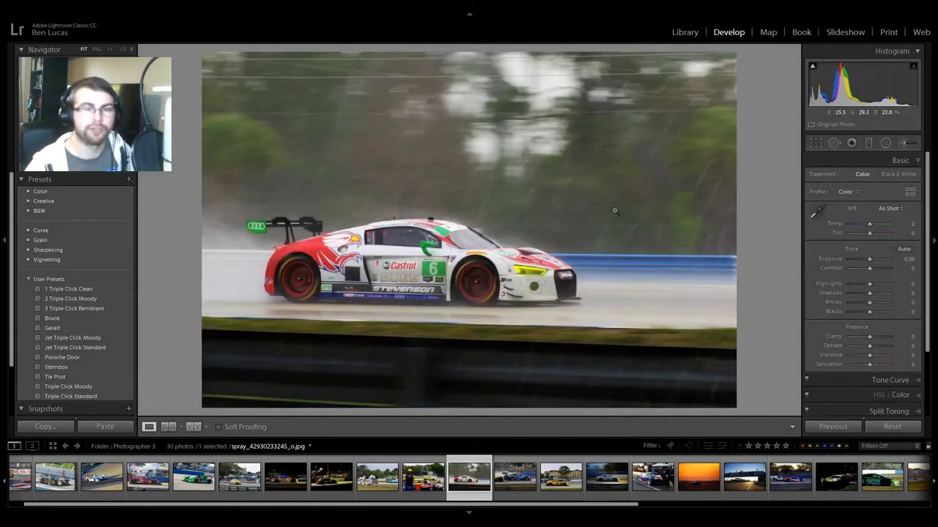
Step: Go forward through the photos to the sunrise shot and level its horizon by rotating the crop slightly clockwise
{"action": "key", "text": "Right"}
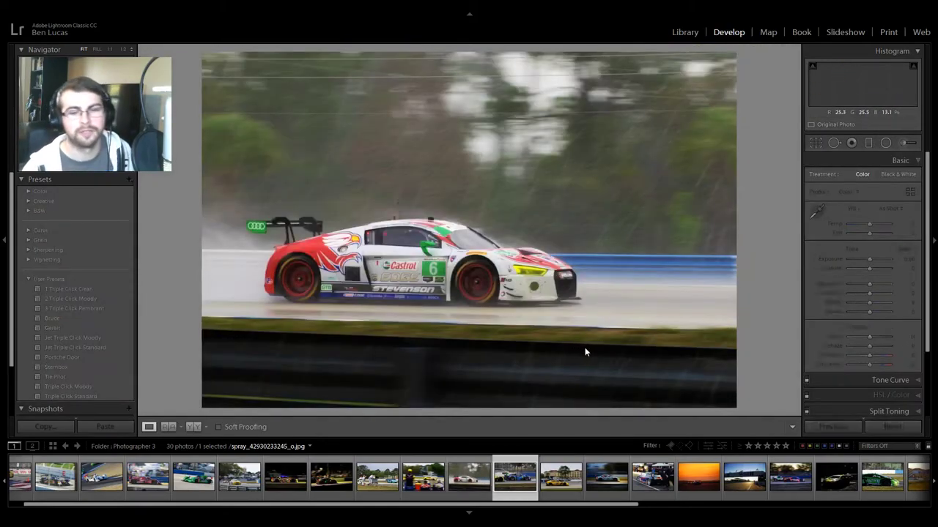
{"action": "key", "text": "Right"}
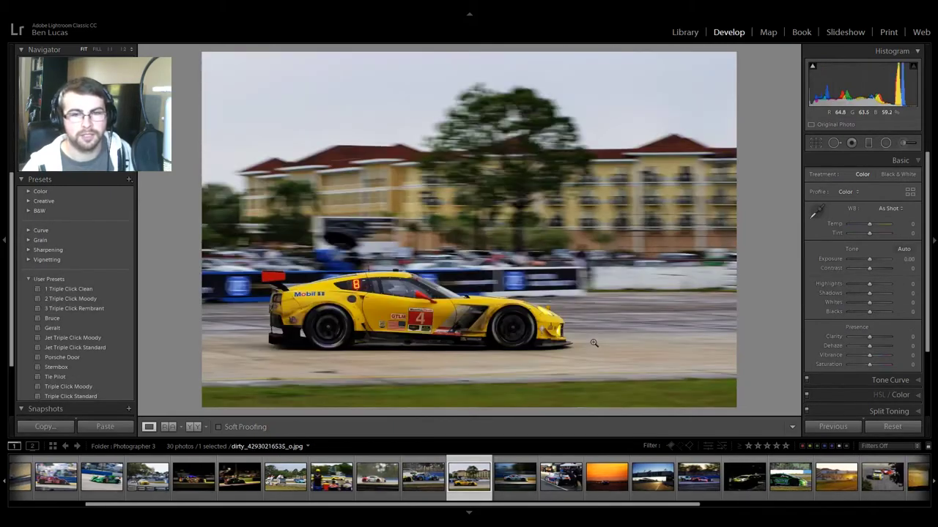
{"action": "key", "text": "Right"}
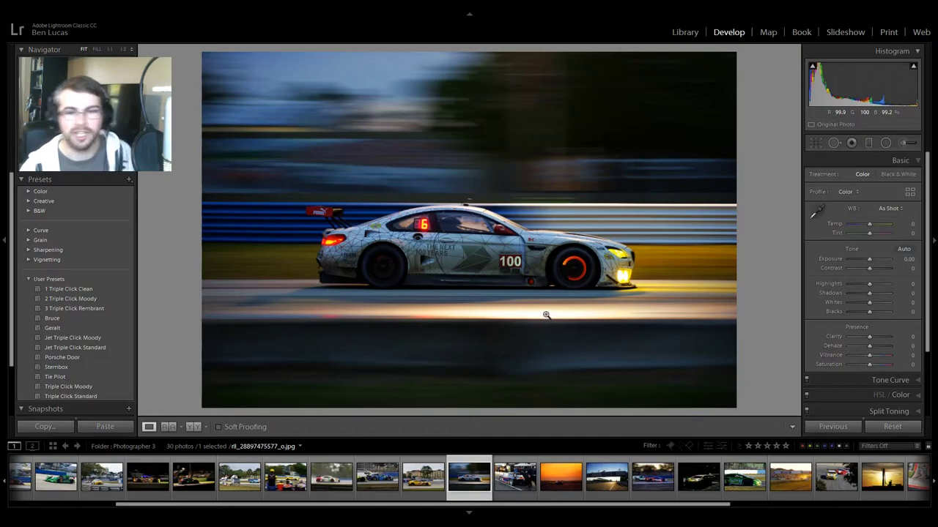
{"action": "key", "text": "Right"}
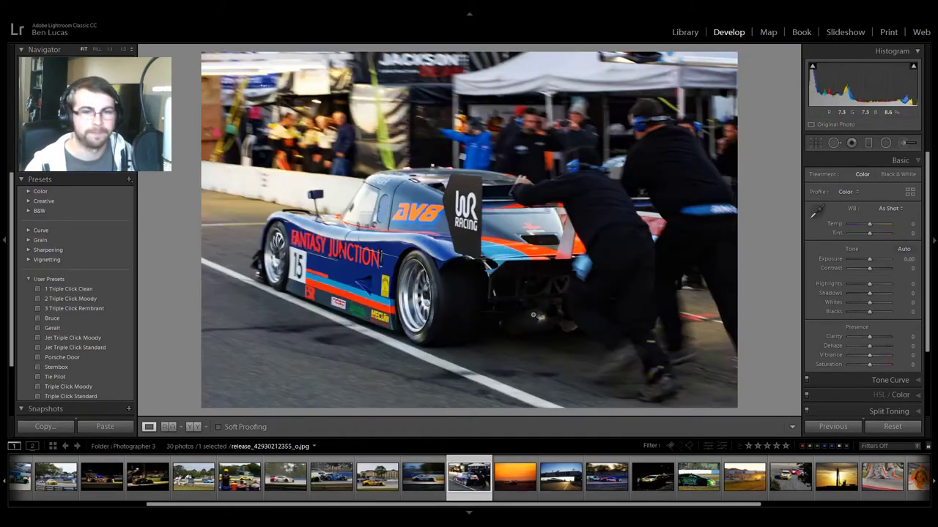
{"action": "key", "text": "Right"}
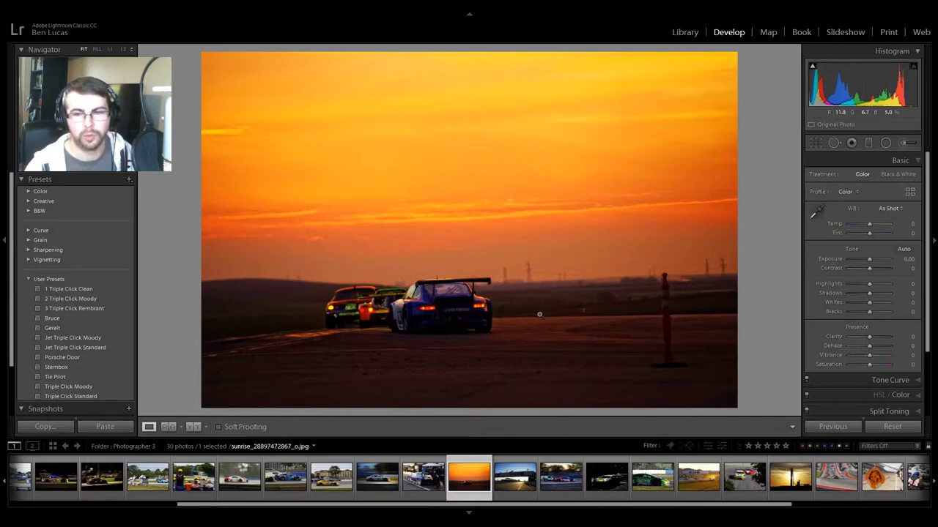
{"action": "left_click", "coordinate": [818, 143]}
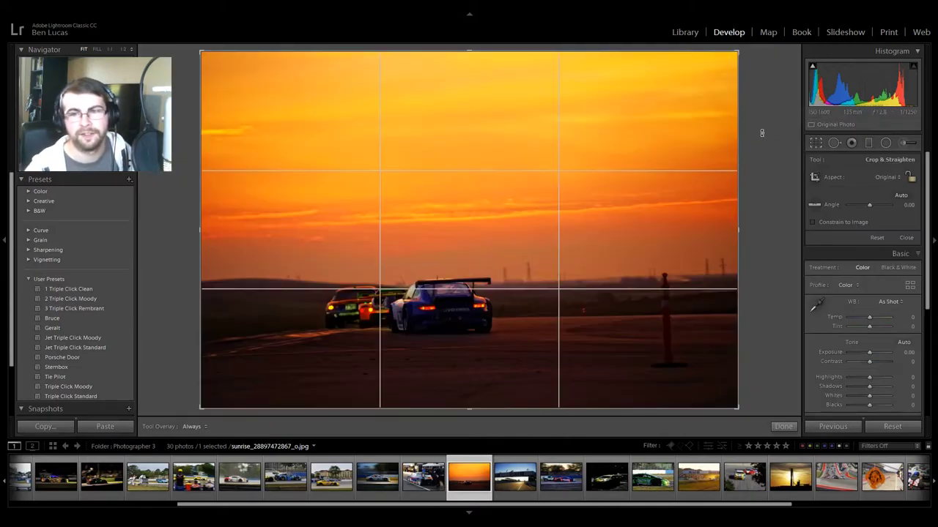
{"action": "left_click_drag", "start_coordinate": [766, 134], "coordinate": [767, 145]}
{"action": "key", "text": "Return"}
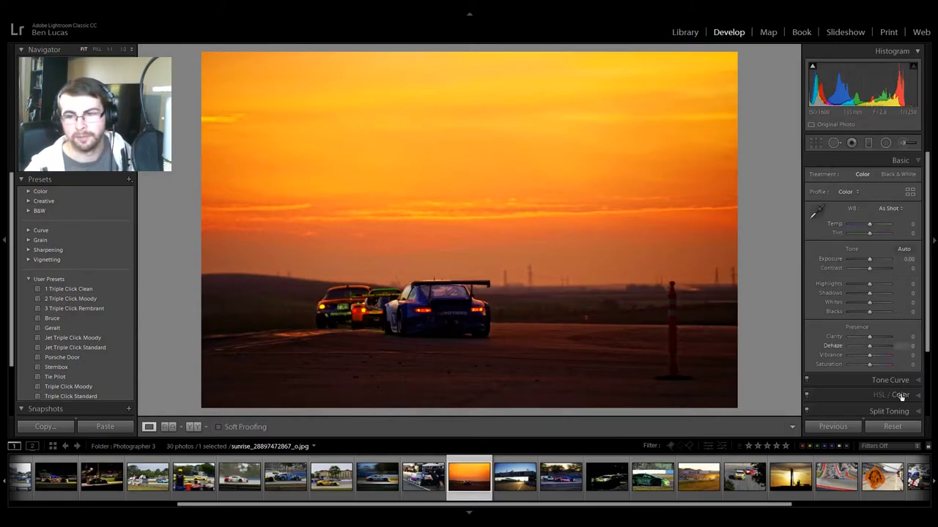
{"action": "scroll", "coordinate": [900, 385], "scroll_direction": "down", "scroll_amount": 3}
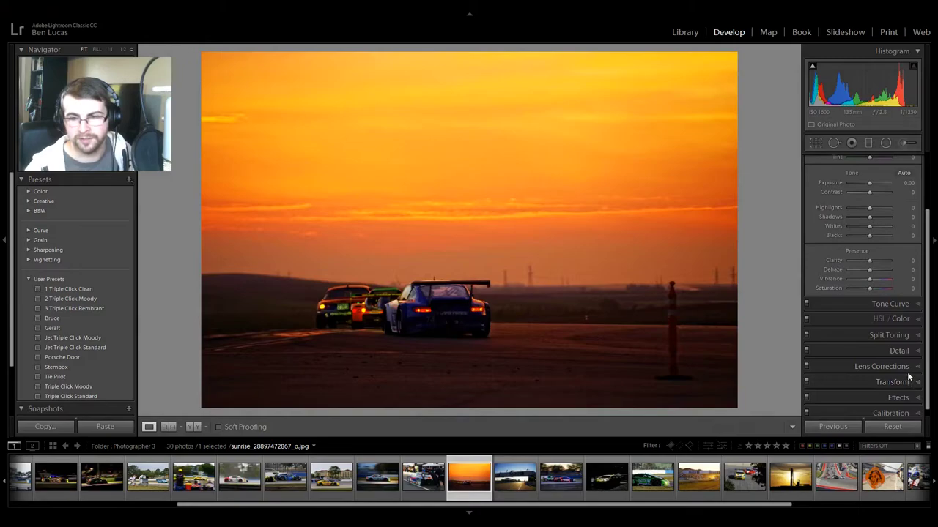
{"action": "left_click", "coordinate": [907, 354]}
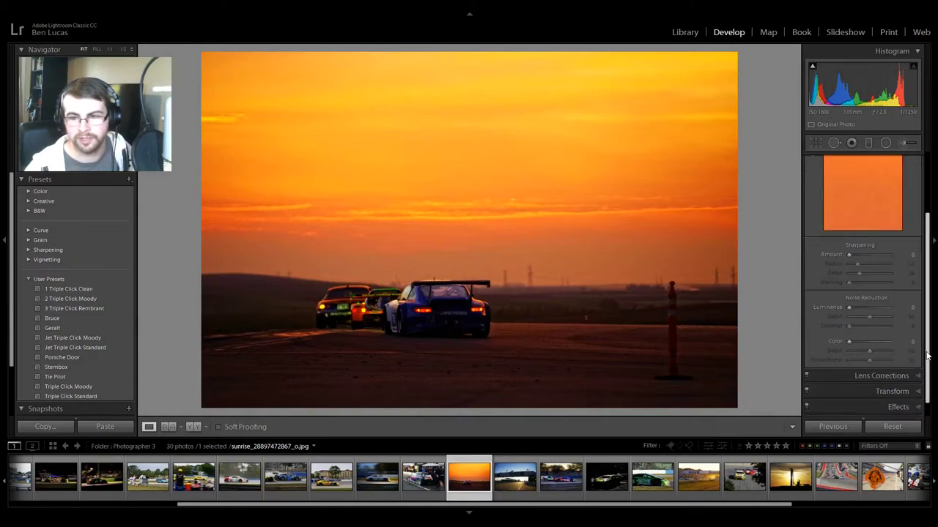
{"action": "scroll", "coordinate": [910, 362], "scroll_direction": "down", "scroll_amount": 1}
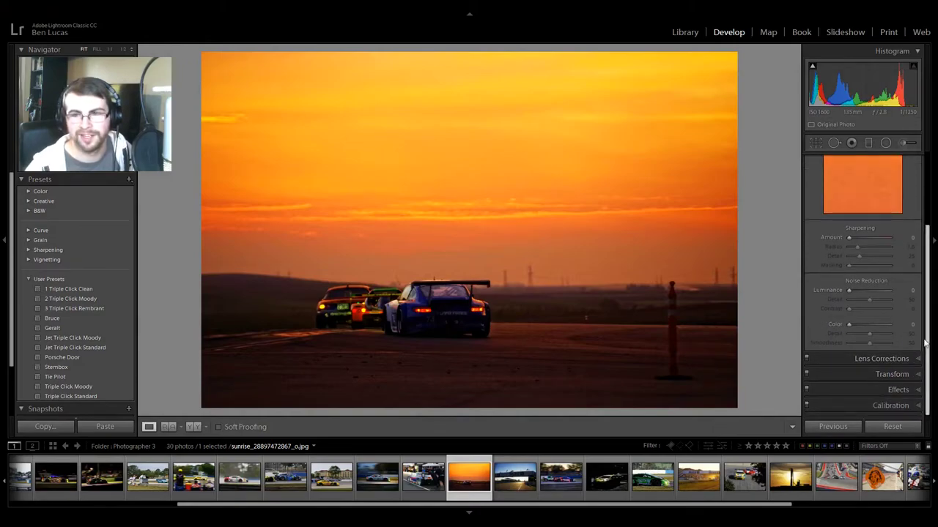
{"action": "left_click_drag", "start_coordinate": [925, 337], "coordinate": [921, 256]}
{"action": "left_click", "coordinate": [901, 160]}
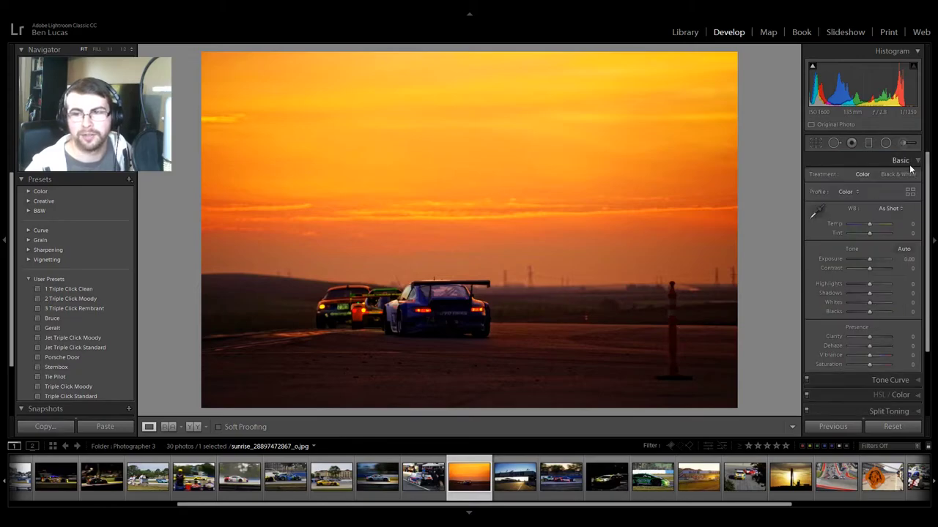
Step: Brighten the rear of the blue car with a size 20 adjustment brush at 0.78 exposure
{"action": "left_click", "coordinate": [907, 143]}
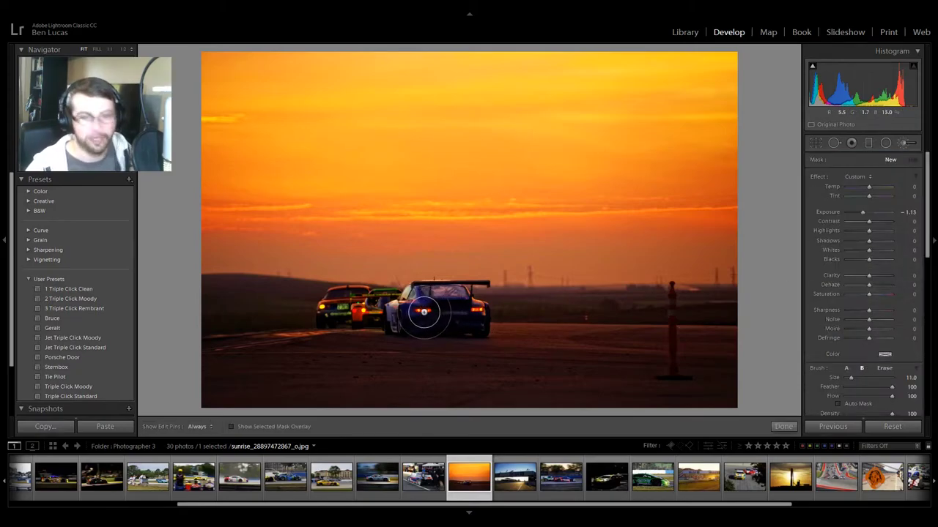
{"action": "scroll", "coordinate": [429, 312], "scroll_direction": "up", "scroll_amount": 3}
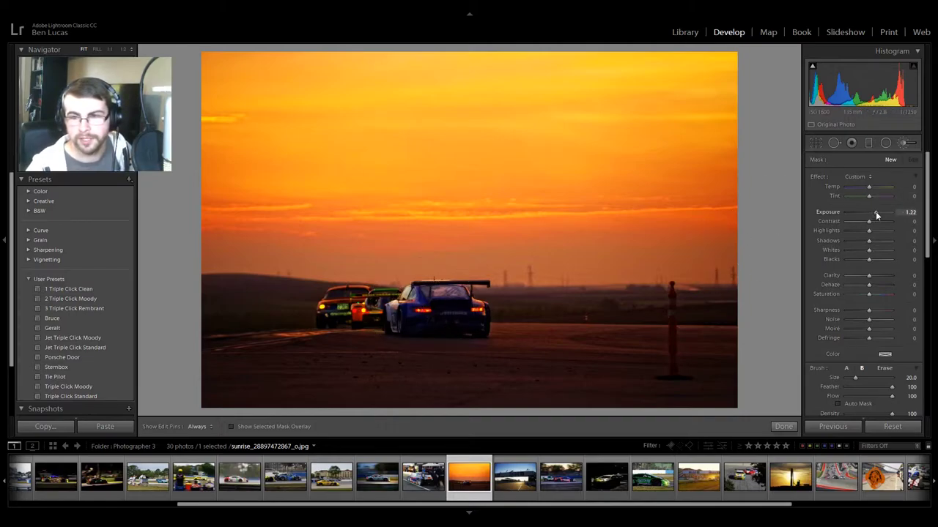
{"action": "left_click_drag", "start_coordinate": [875, 212], "coordinate": [873, 213]}
{"action": "key", "text": "h"}
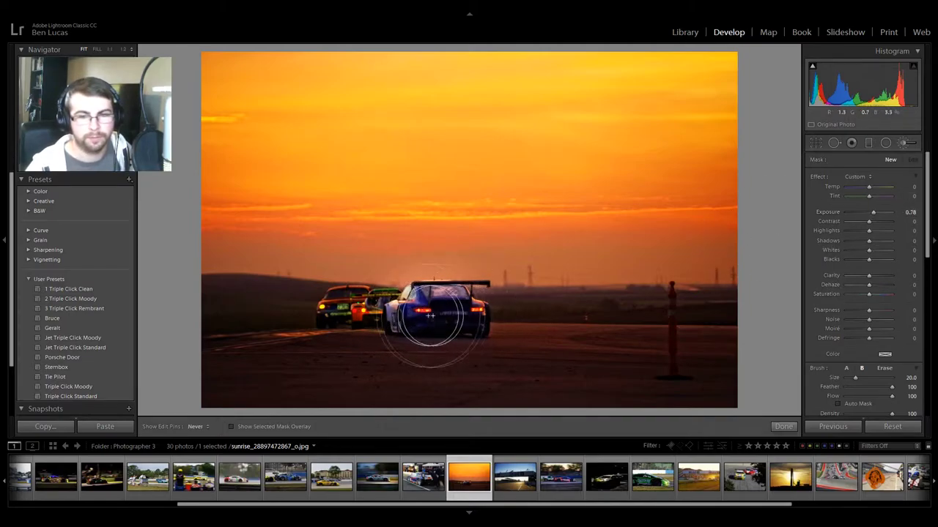
{"action": "left_click_drag", "start_coordinate": [430, 315], "coordinate": [419, 324]}
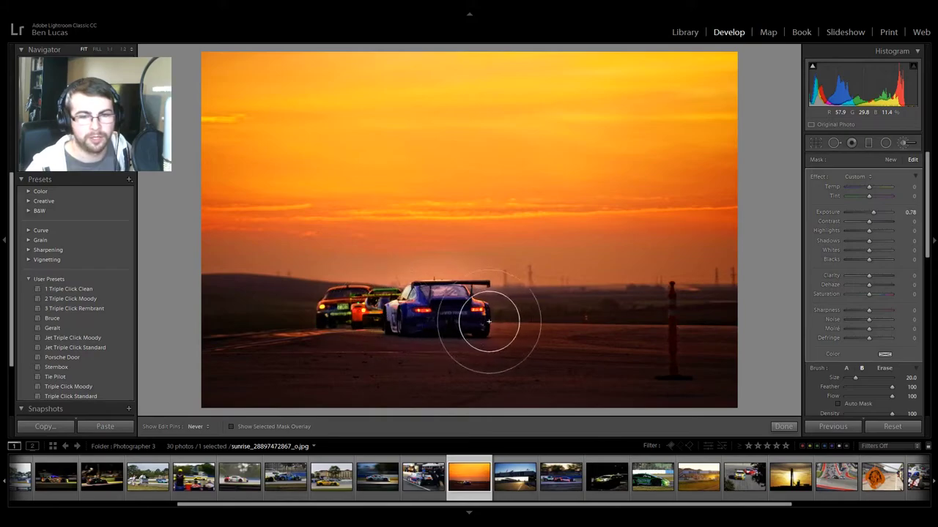
{"action": "key", "text": "h"}
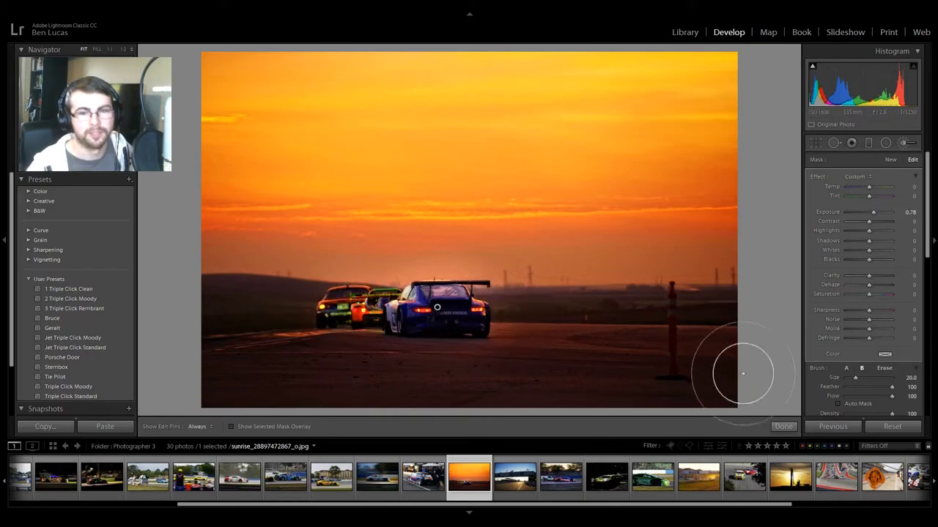
{"action": "left_click", "coordinate": [783, 426]}
Step: On the next photo, test stronger exposure, highlights at -81 and a shadows change, and reset each adjustment to 0
{"action": "key", "text": "Right"}
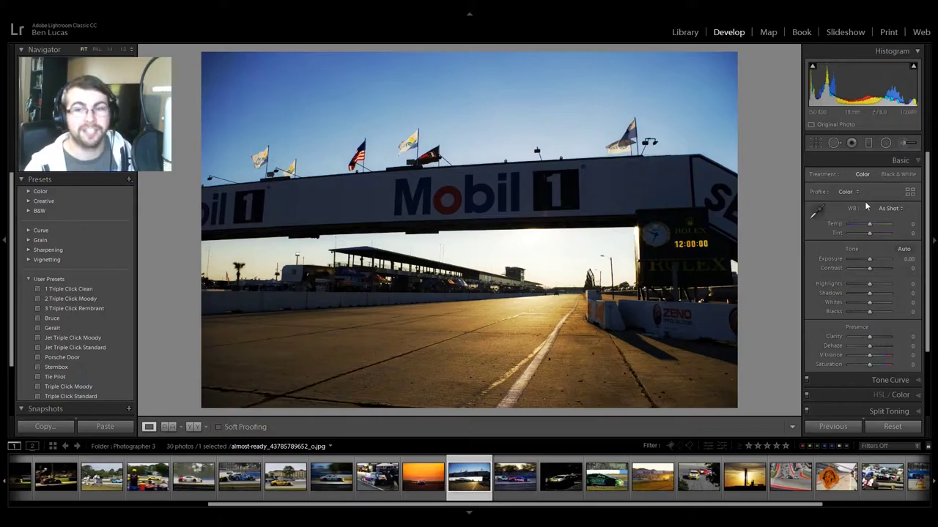
{"action": "left_click_drag", "start_coordinate": [870, 259], "coordinate": [882, 261]}
{"action": "double_click", "coordinate": [882, 260]}
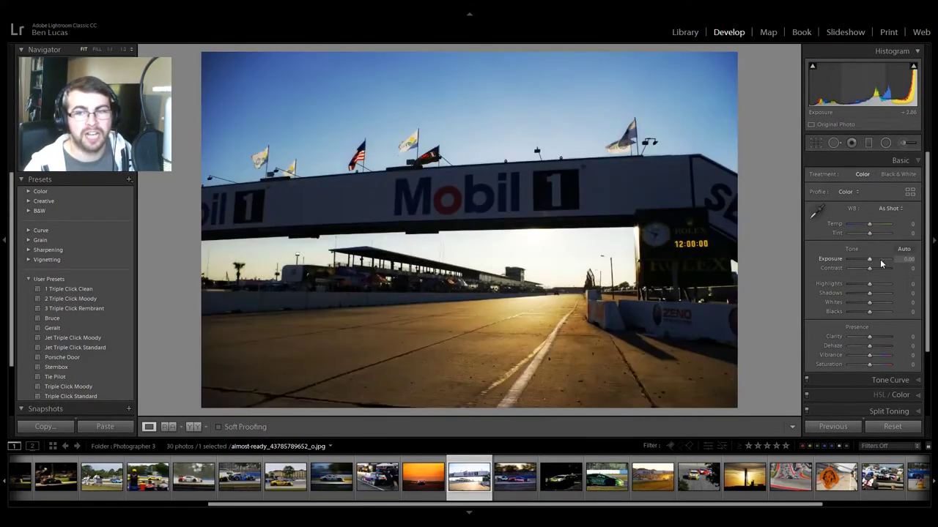
{"action": "left_click_drag", "start_coordinate": [868, 283], "coordinate": [887, 296]}
{"action": "double_click", "coordinate": [888, 294]}
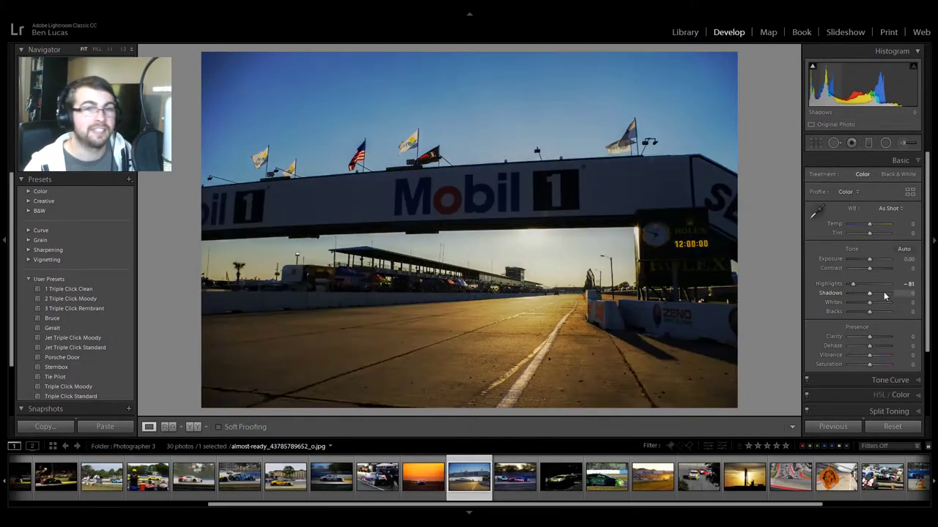
{"action": "double_click", "coordinate": [853, 283]}
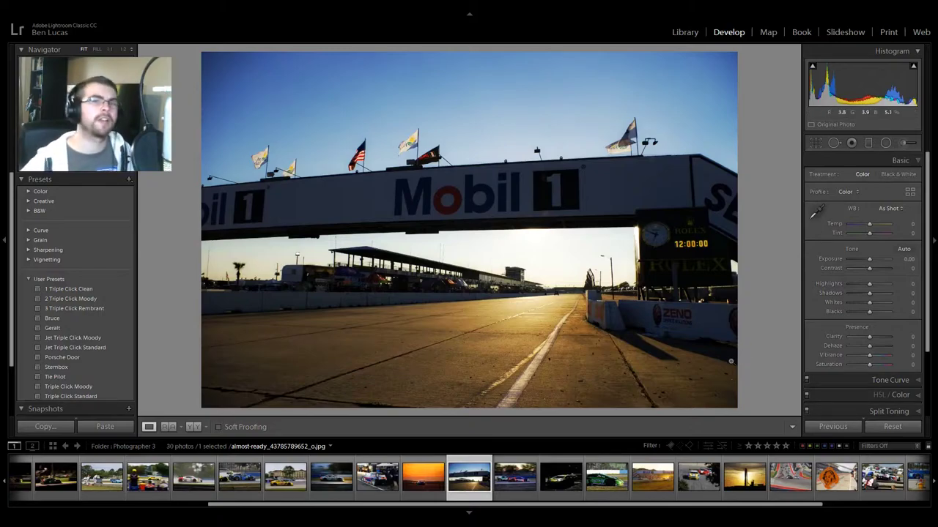
Step: Go forward to the a-glaring-moment photo and inspect the distant car in the golden dust at close zoom
{"action": "key", "text": "Right"}
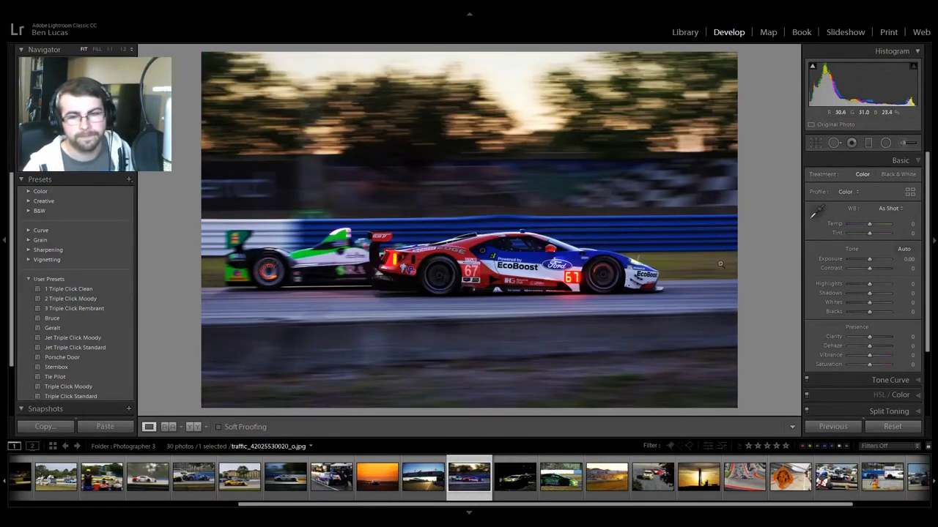
{"action": "key", "text": "Right"}
{"action": "key", "text": "Right"}
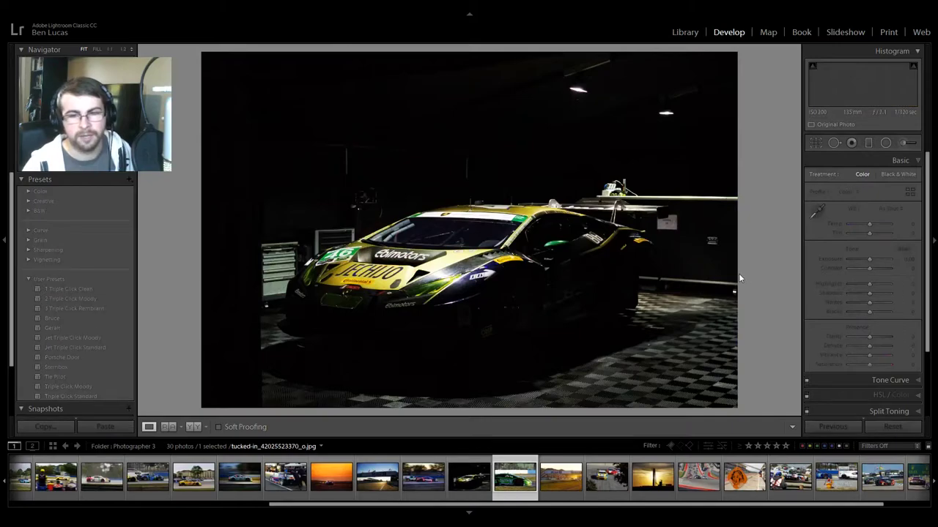
{"action": "key", "text": "Right"}
{"action": "key", "text": "Right"}
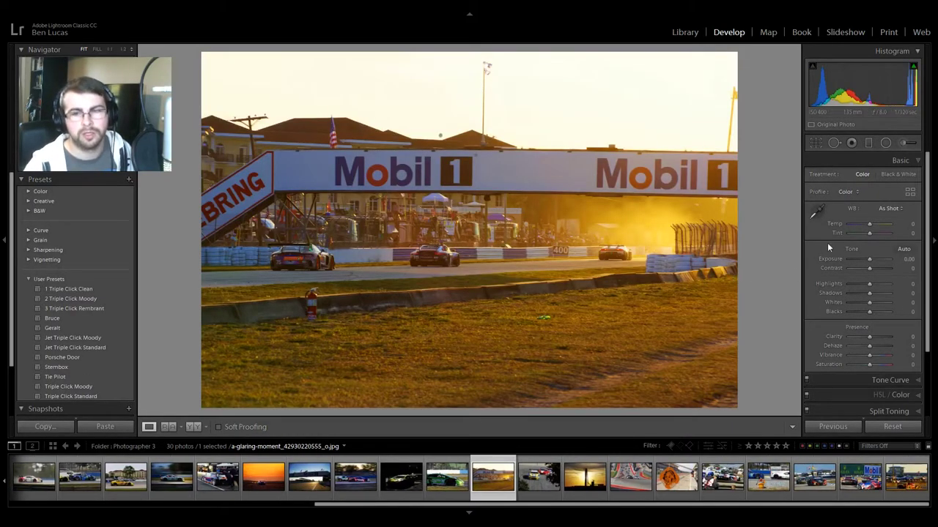
{"action": "left_click", "coordinate": [627, 252]}
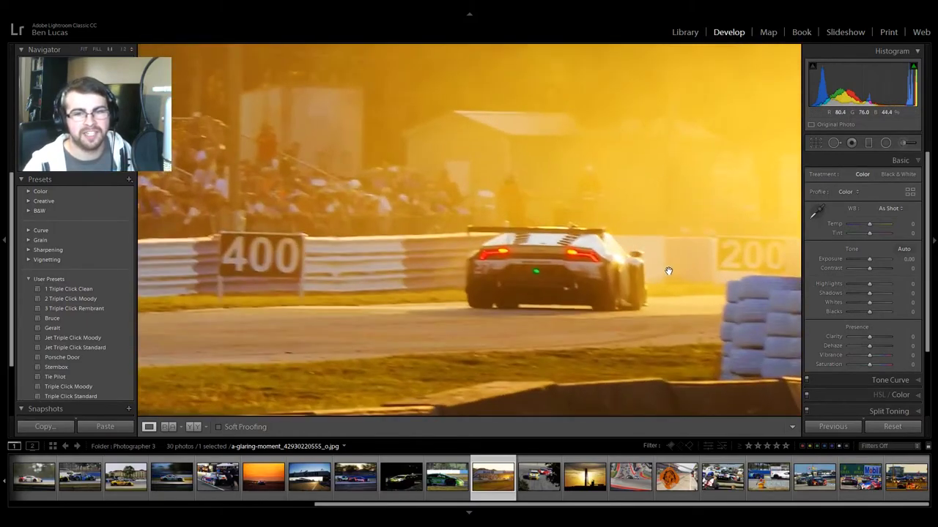
{"action": "left_click", "coordinate": [533, 228]}
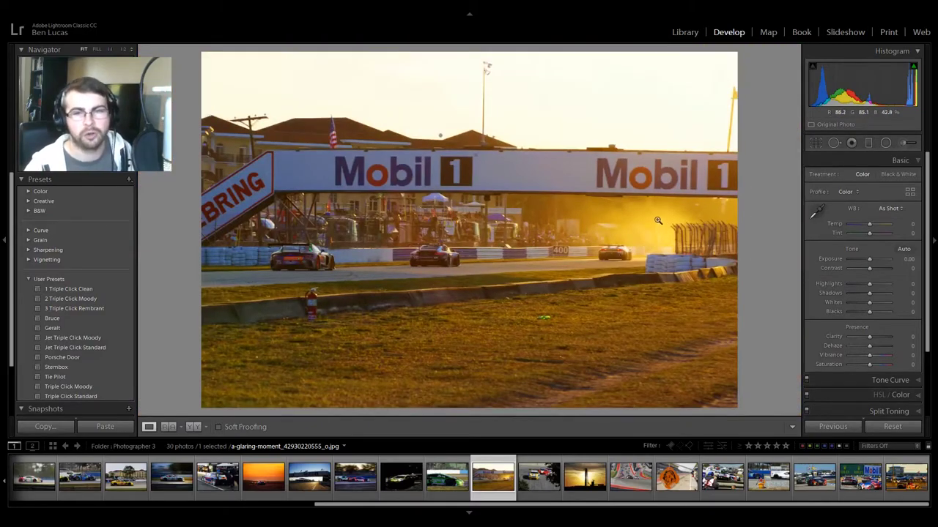
Step: Review the remaining photos one by one through still-running, and return to the Library
{"action": "key", "text": "Right"}
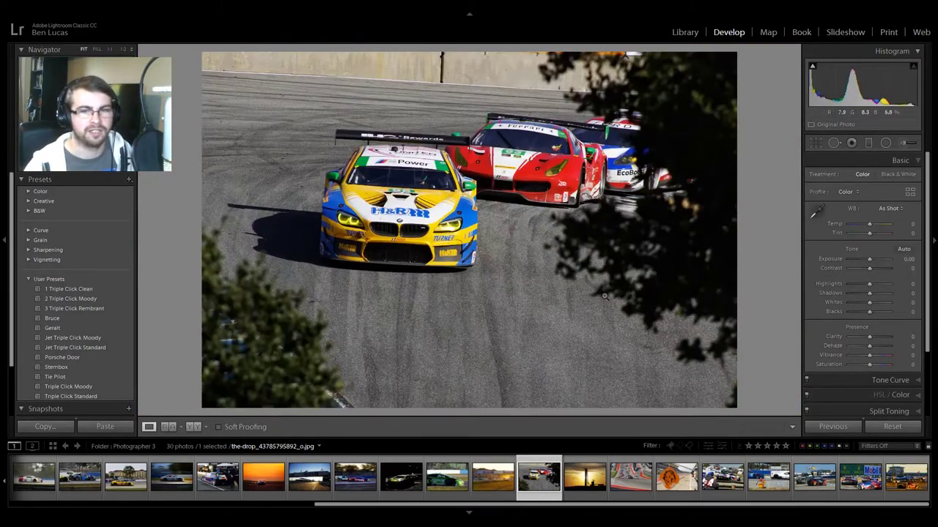
{"action": "key", "text": "Right"}
{"action": "key", "text": "Right"}
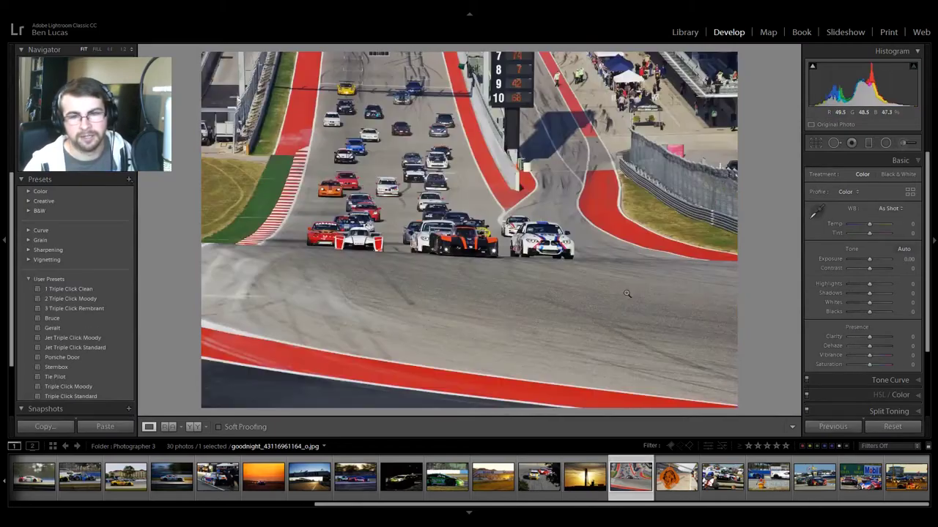
{"action": "key", "text": "Right"}
{"action": "key", "text": "Right"}
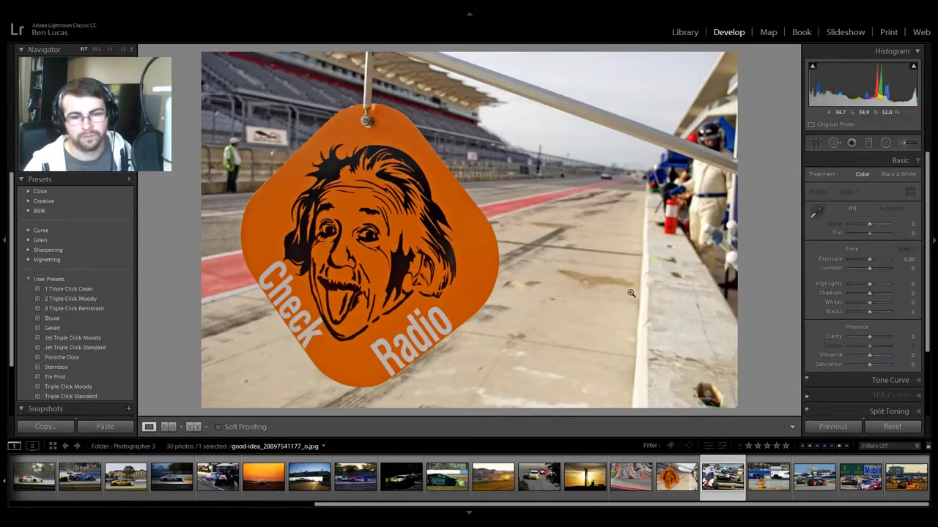
{"action": "key", "text": "Left"}
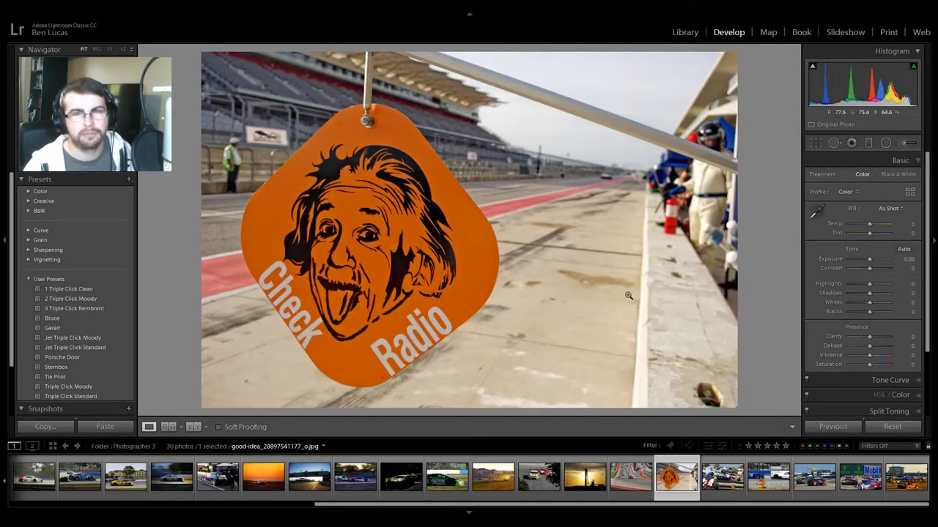
{"action": "key", "text": "Right"}
{"action": "key", "text": "Right"}
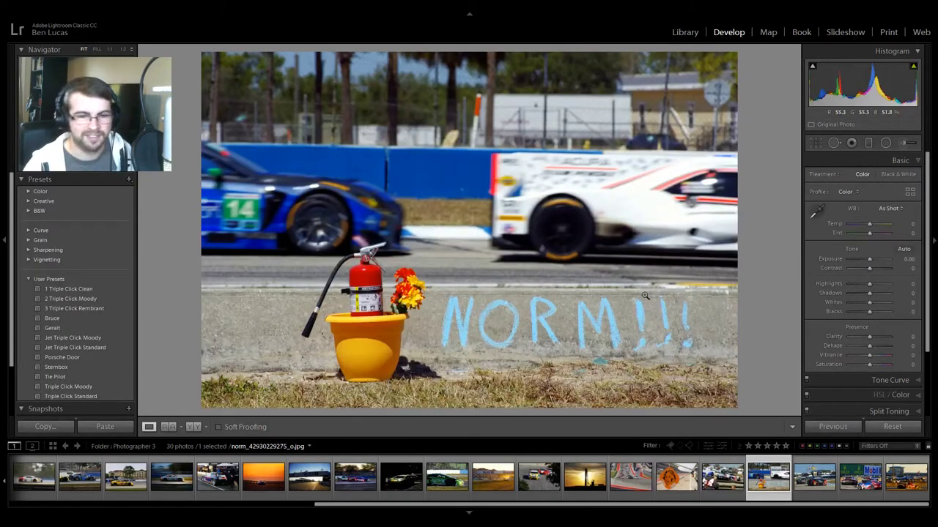
{"action": "key", "text": "Right"}
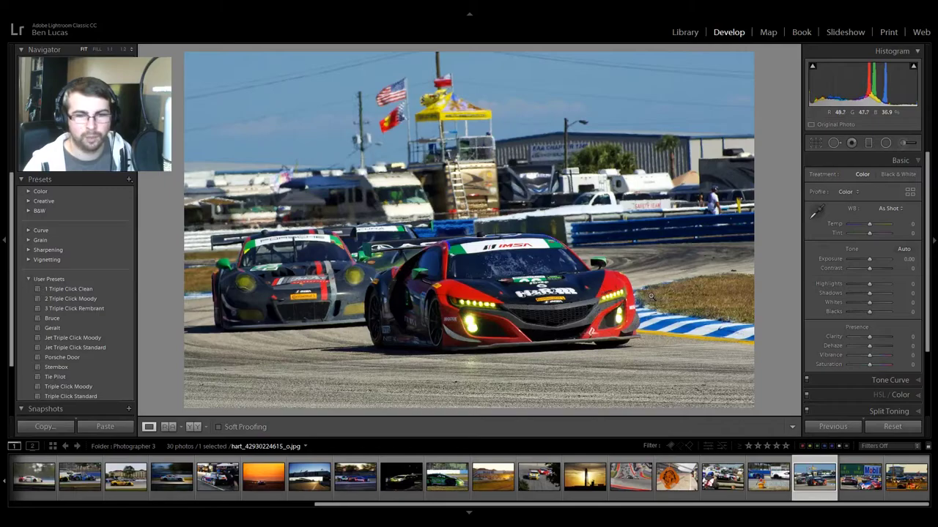
{"action": "key", "text": "Right"}
{"action": "key", "text": "Right"}
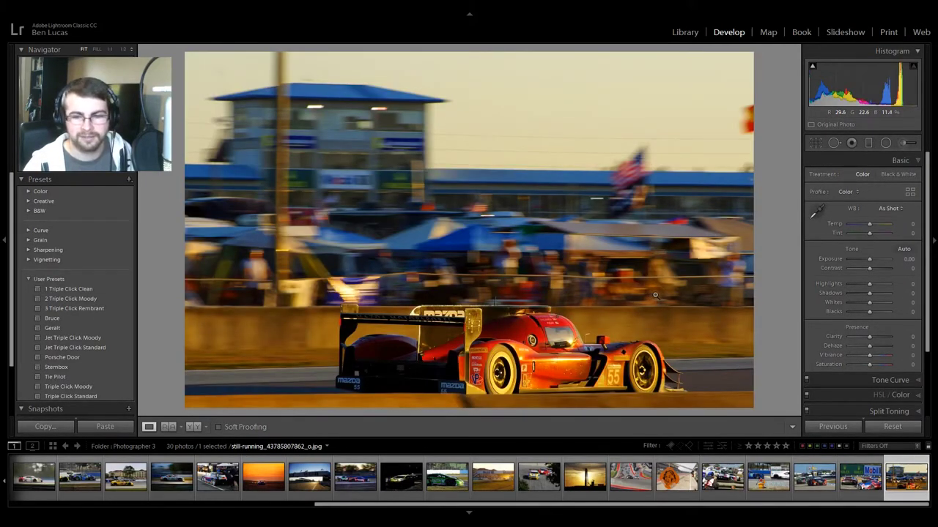
{"action": "left_click", "coordinate": [688, 33]}
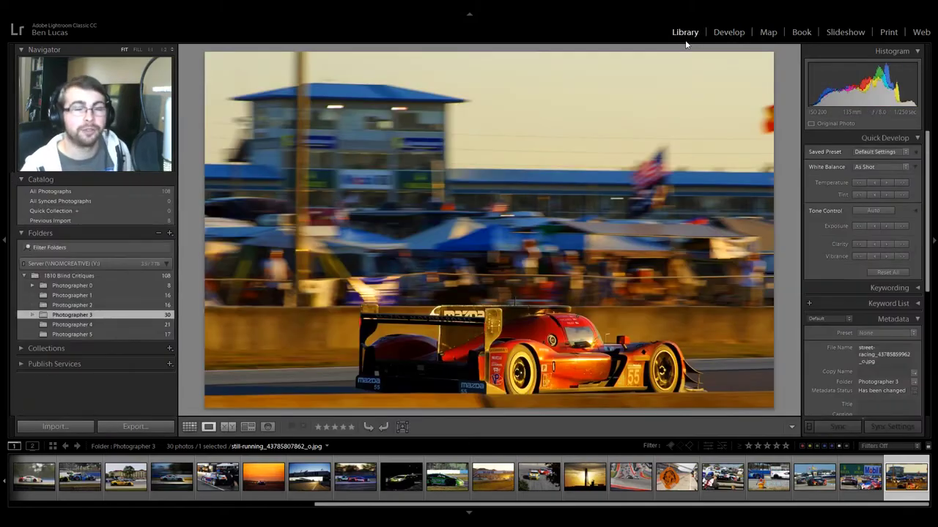
Step: Show the Photographer 3 photos as a grid, then reopen the orange sunrise photo and the number 100 car photo for review
{"action": "left_click", "coordinate": [191, 428]}
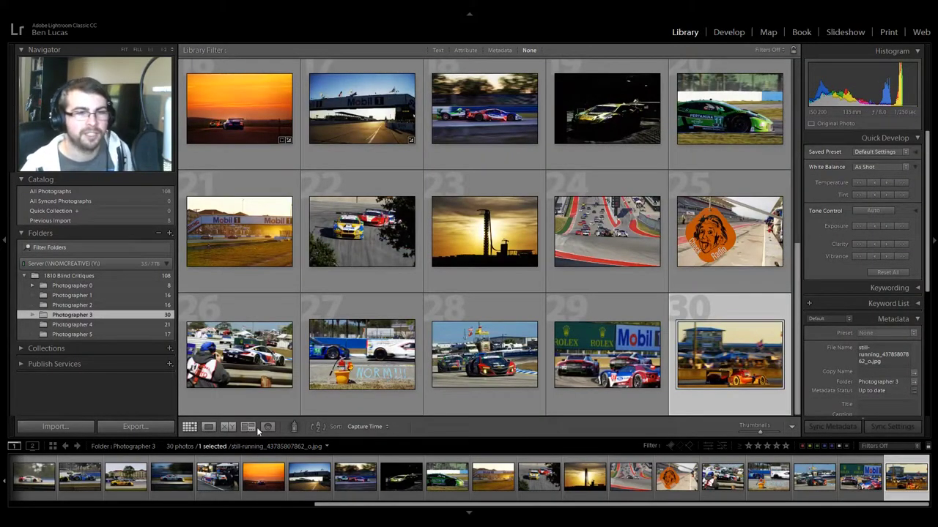
{"action": "scroll", "coordinate": [483, 234], "scroll_direction": "up", "scroll_amount": 1}
{"action": "double_click", "coordinate": [293, 165]}
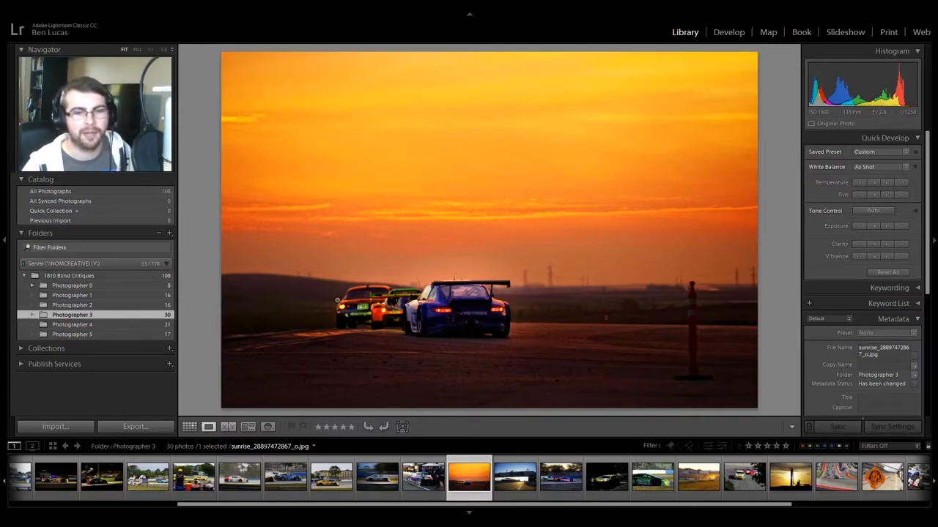
{"action": "left_click", "coordinate": [394, 489]}
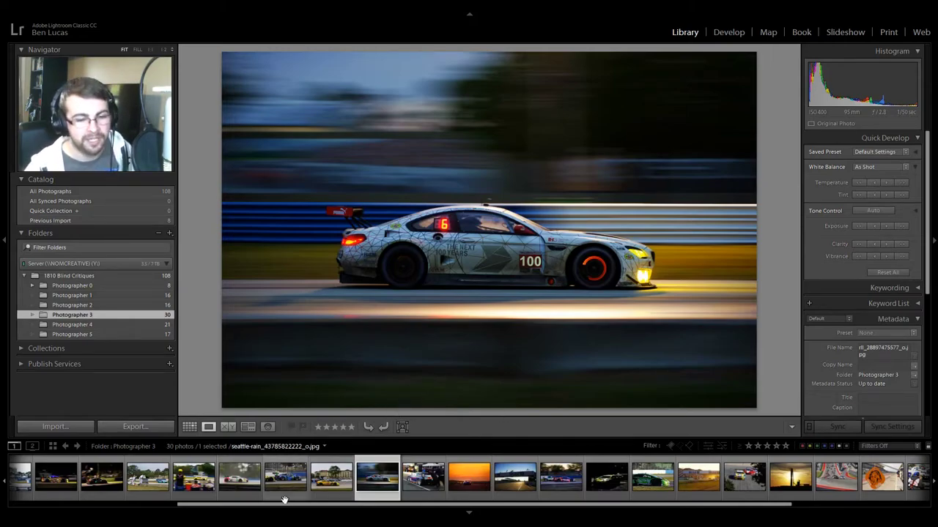
Step: Open the esm-acura photo of the green race car and inspect its front and the driver's helmet at close zoom
{"action": "left_click_drag", "start_coordinate": [283, 503], "coordinate": [113, 506]}
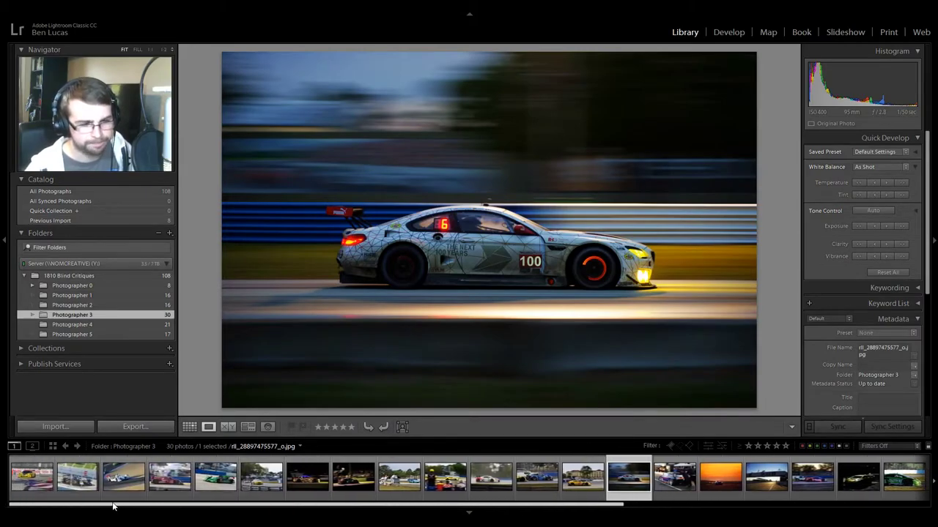
{"action": "left_click", "coordinate": [215, 477]}
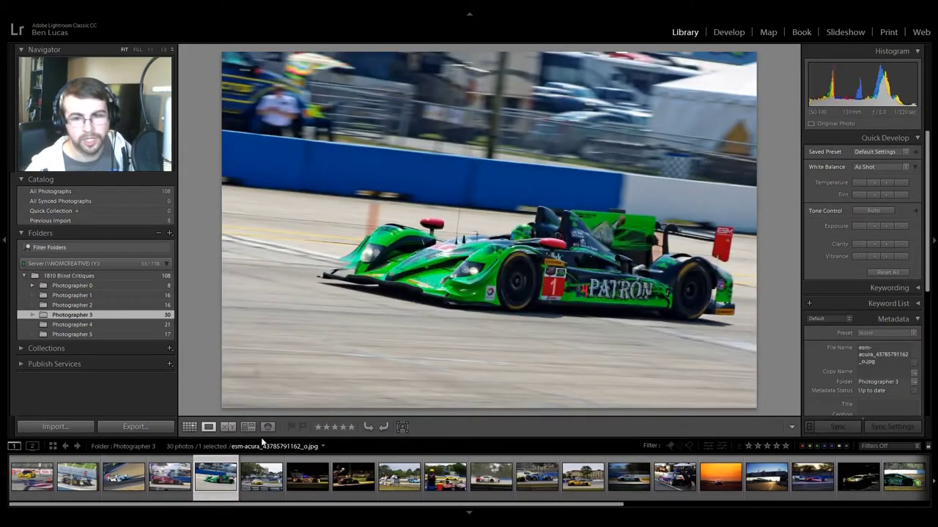
{"action": "left_click", "coordinate": [529, 259]}
{"action": "left_click_drag", "start_coordinate": [491, 241], "coordinate": [535, 238]}
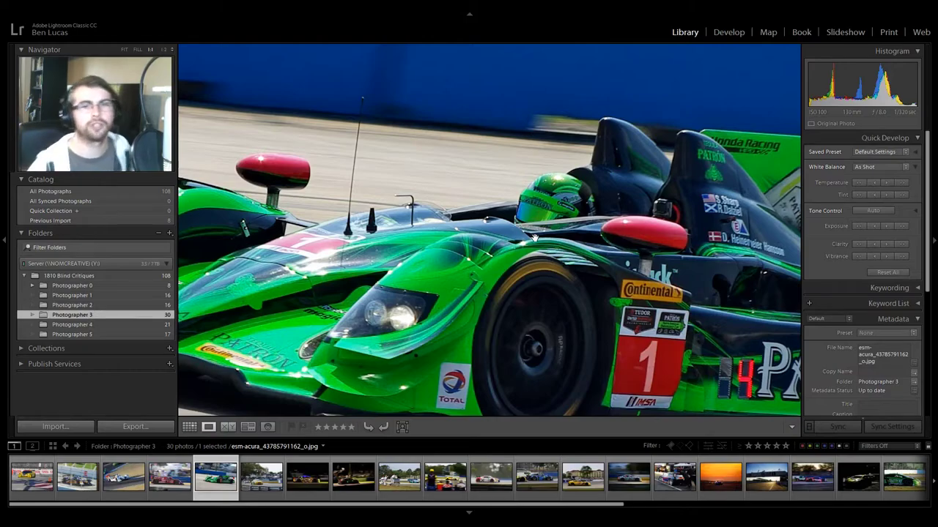
{"action": "left_click", "coordinate": [504, 239]}
{"action": "left_click", "coordinate": [517, 241]}
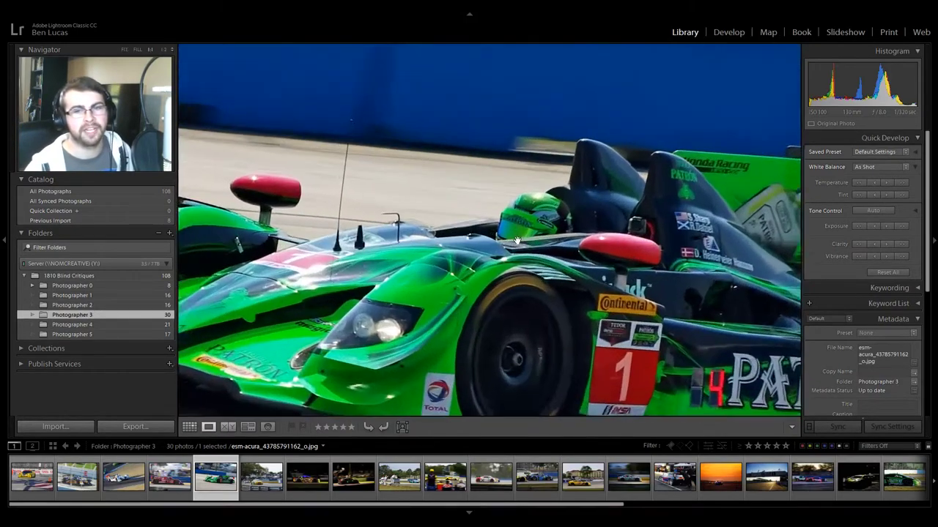
{"action": "left_click_drag", "start_coordinate": [506, 246], "coordinate": [523, 235]}
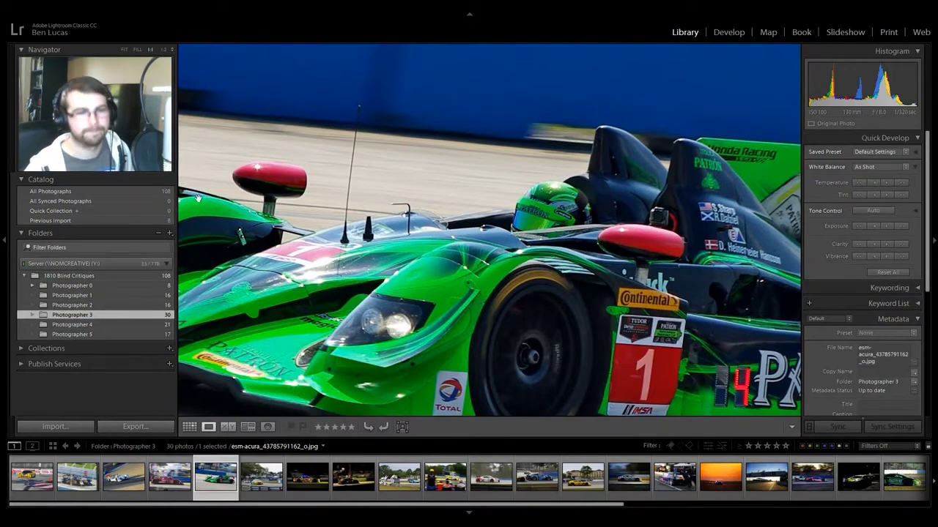
Step: Open the Photographer 4 folder as a grid, shrink the thumbnails until all photos fit, and clear the selection
{"action": "left_click", "coordinate": [91, 326]}
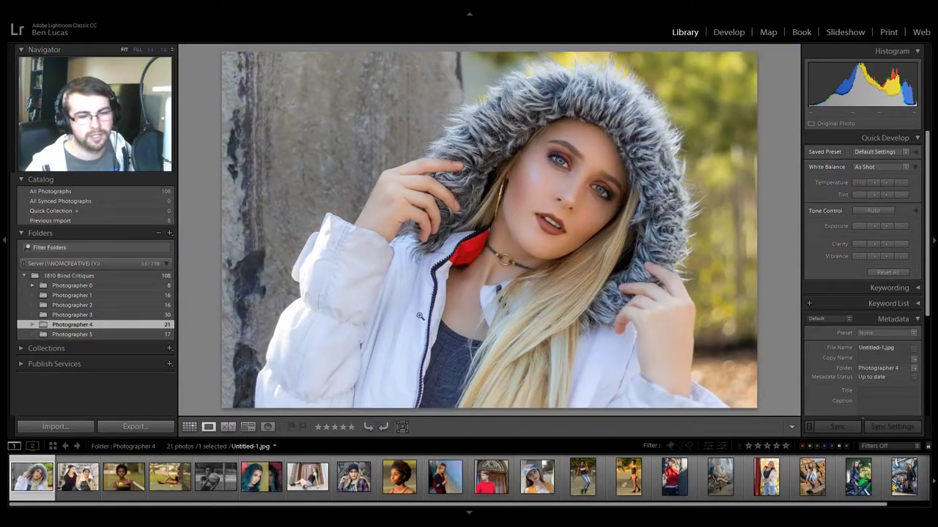
{"action": "left_click", "coordinate": [189, 426]}
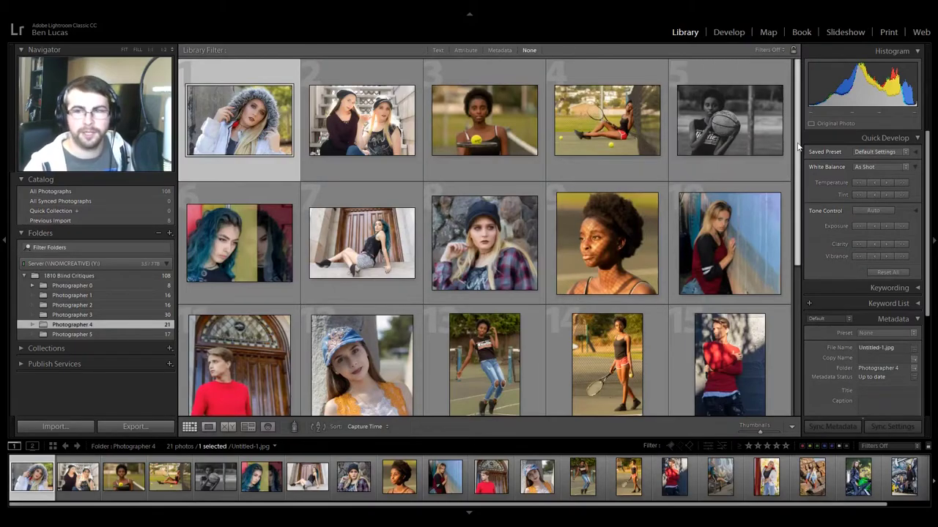
{"action": "left_click_drag", "start_coordinate": [798, 145], "coordinate": [778, 168]}
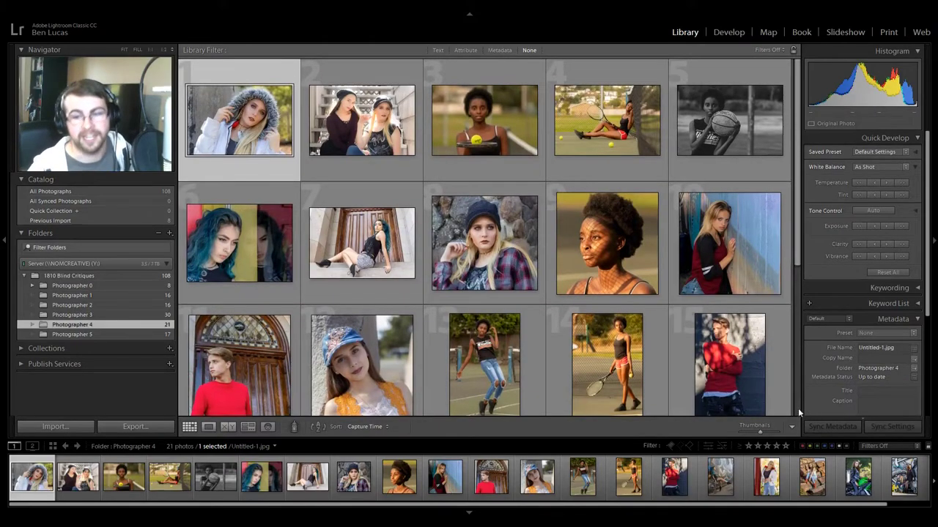
{"action": "left_click_drag", "start_coordinate": [763, 432], "coordinate": [754, 432]}
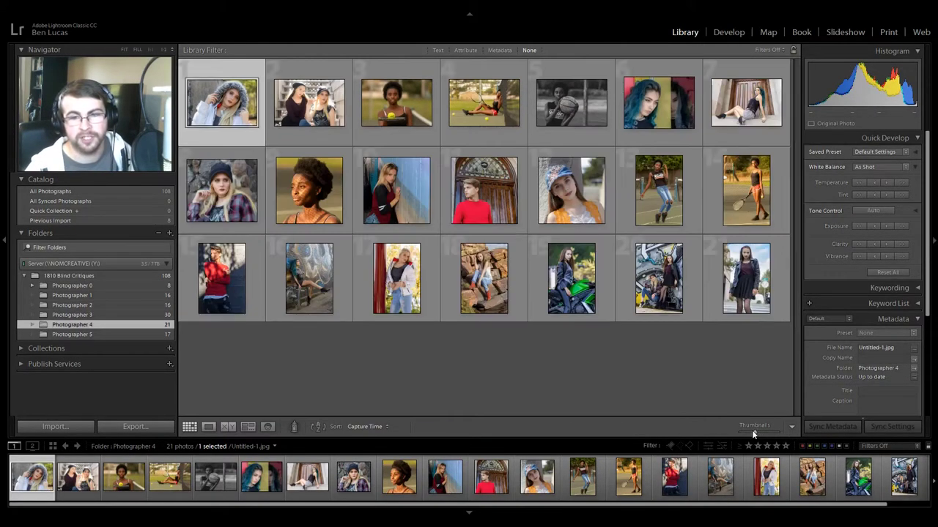
{"action": "left_click", "coordinate": [692, 388]}
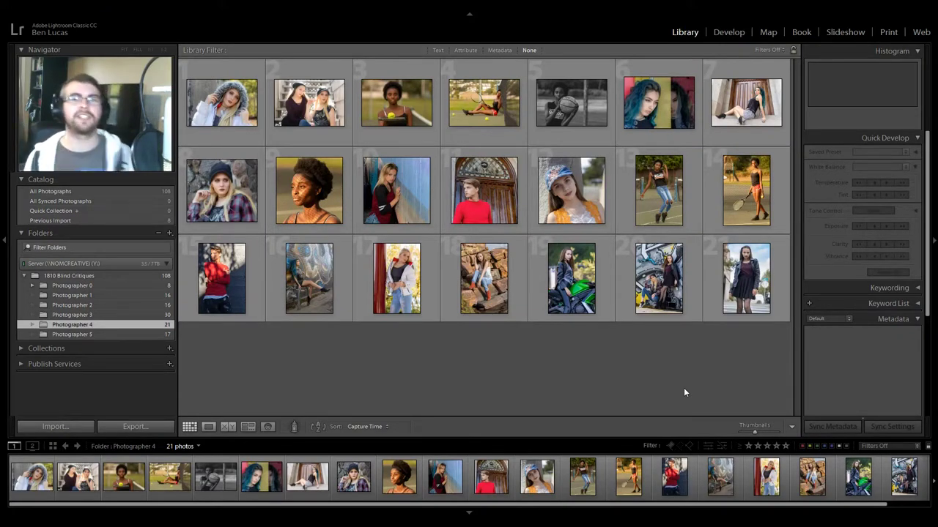
Step: Enlarge the grid thumbnails to browse the portraits, then view the sunlit ninth portrait and the black-and-white basketball portrait full size
{"action": "left_click", "coordinate": [578, 102]}
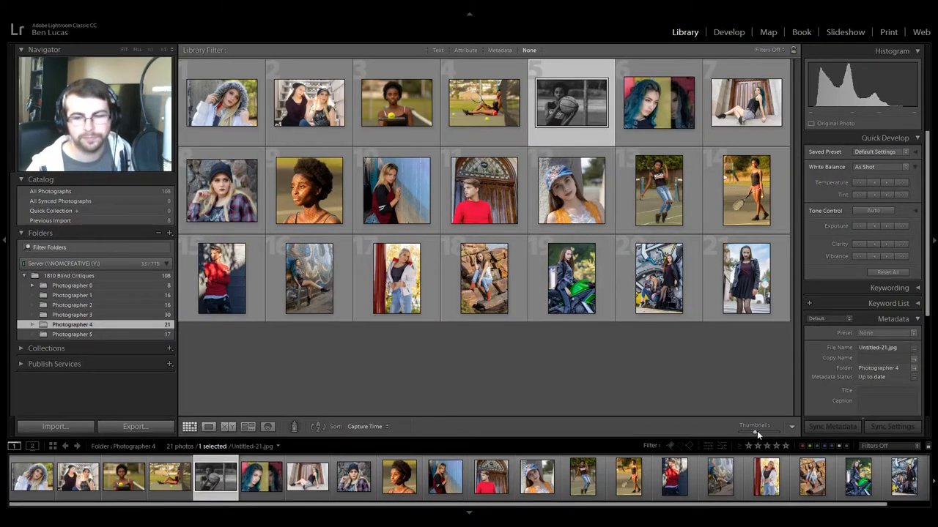
{"action": "left_click_drag", "start_coordinate": [756, 432], "coordinate": [762, 432]}
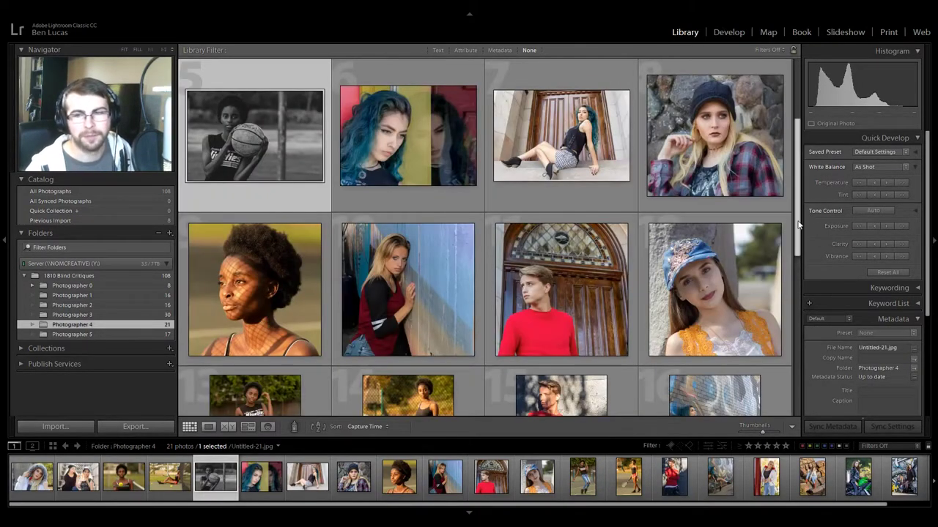
{"action": "scroll", "coordinate": [804, 355], "scroll_direction": "down", "scroll_amount": 5}
{"action": "left_click_drag", "start_coordinate": [804, 354], "coordinate": [822, 182]}
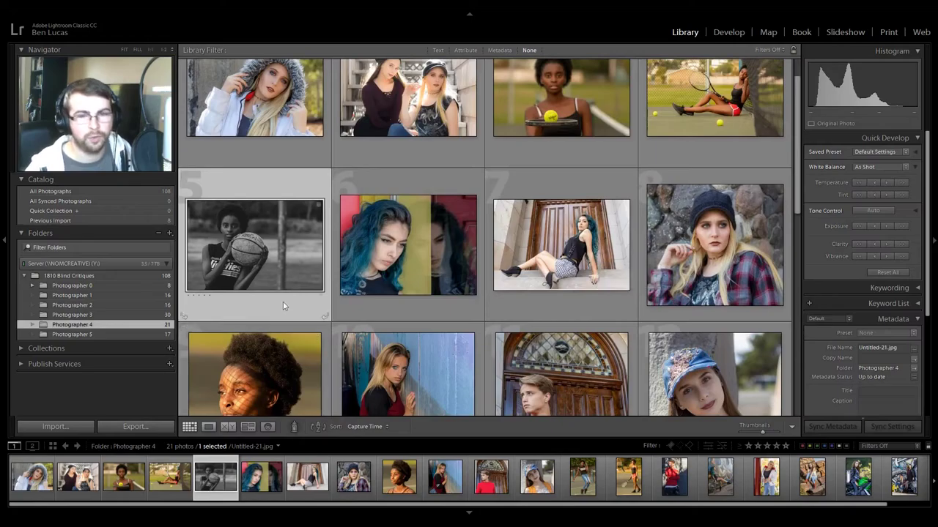
{"action": "scroll", "coordinate": [232, 371], "scroll_direction": "down", "scroll_amount": 2}
{"action": "double_click", "coordinate": [232, 371]}
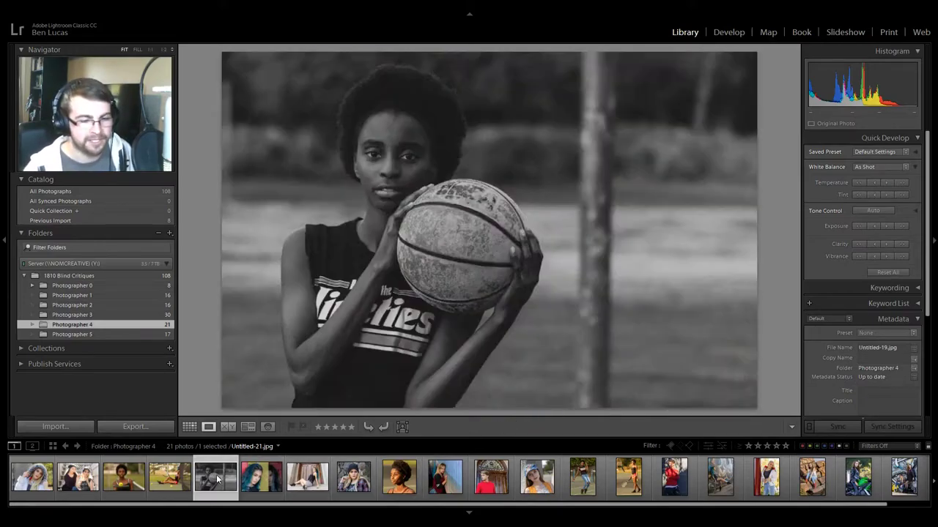
{"action": "left_click", "coordinate": [223, 474]}
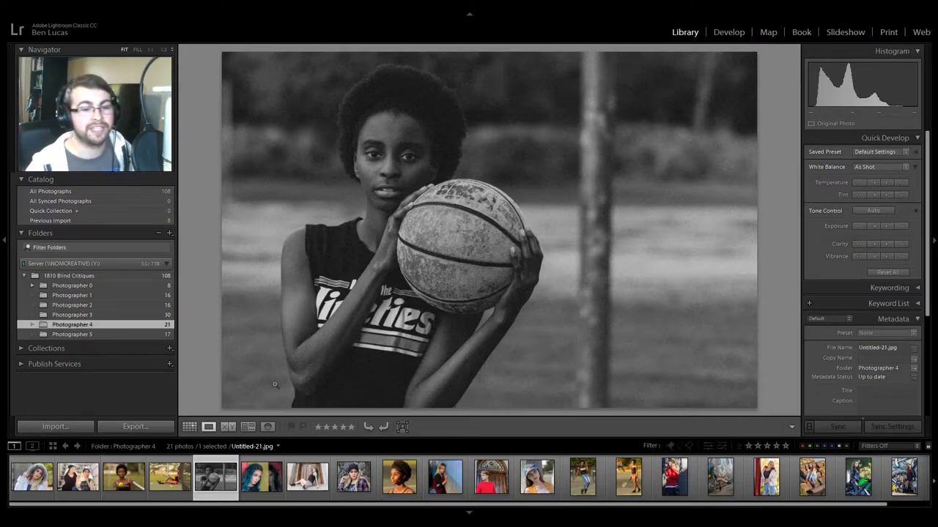
Step: Return to the grid with thumbnails small enough to show the whole folder, hide the Quick Develop and Metadata panels, and deselect everything
{"action": "left_click", "coordinate": [190, 426]}
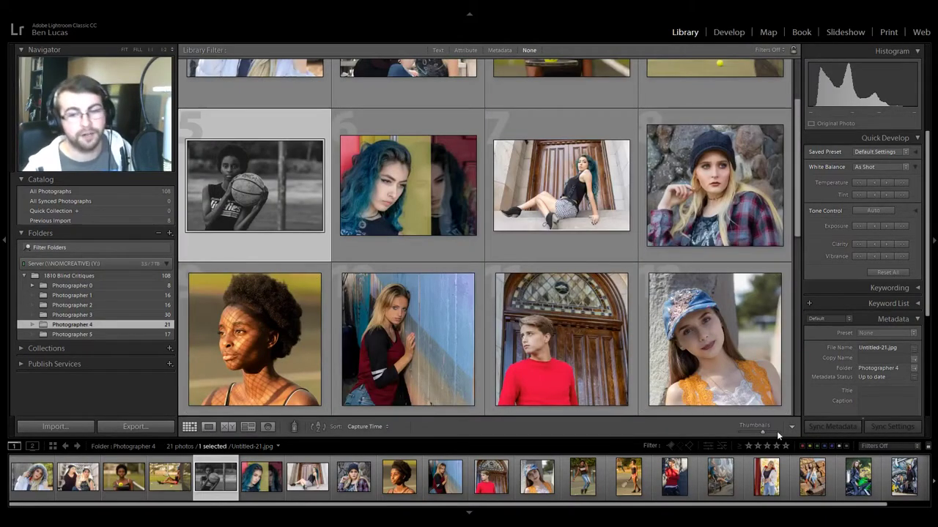
{"action": "left_click_drag", "start_coordinate": [762, 432], "coordinate": [753, 432]}
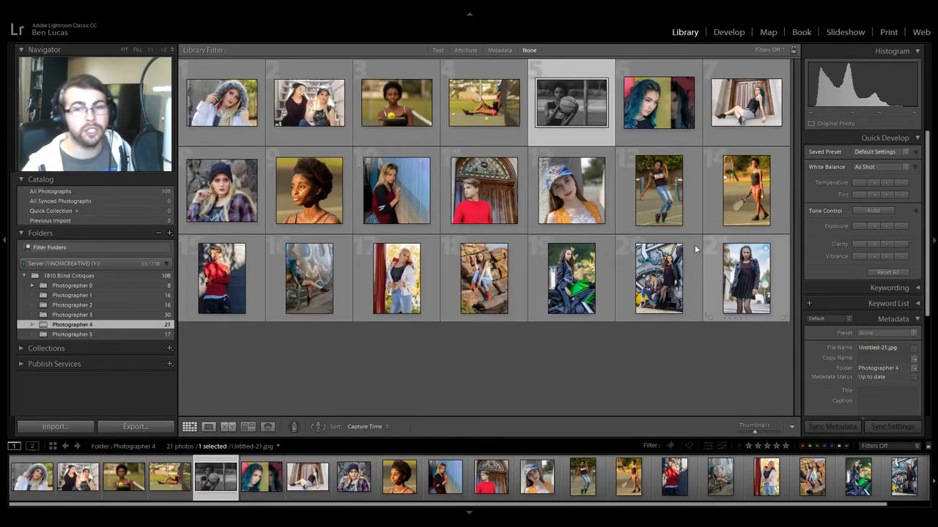
{"action": "left_click", "coordinate": [934, 263]}
{"action": "left_click", "coordinate": [827, 318]}
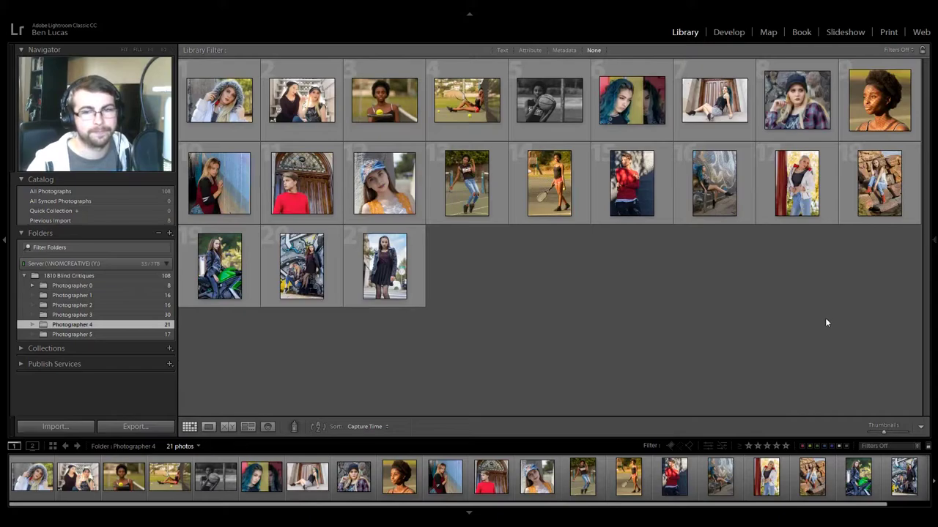
Step: Review the Photographer 4 photos one by one at full size, from Untitled-1 through Untitled-12
{"action": "key", "text": "Right"}
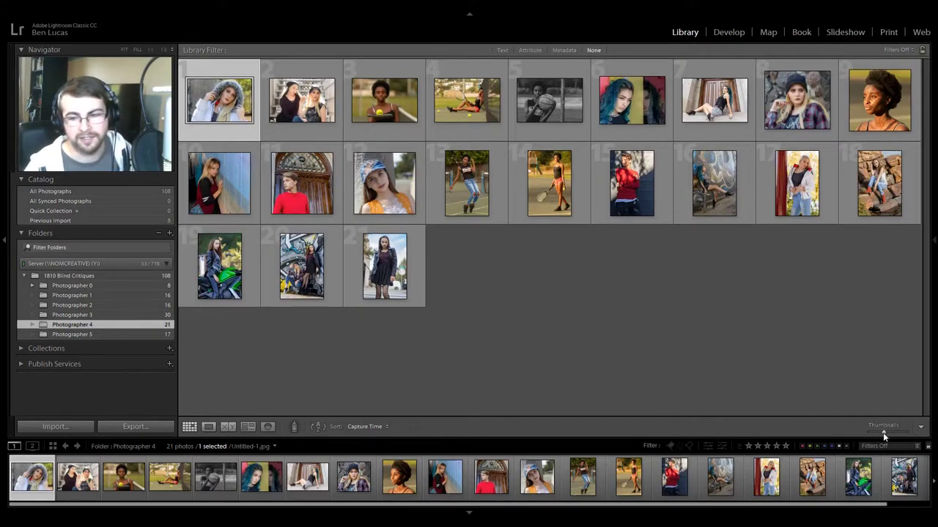
{"action": "key", "text": "e"}
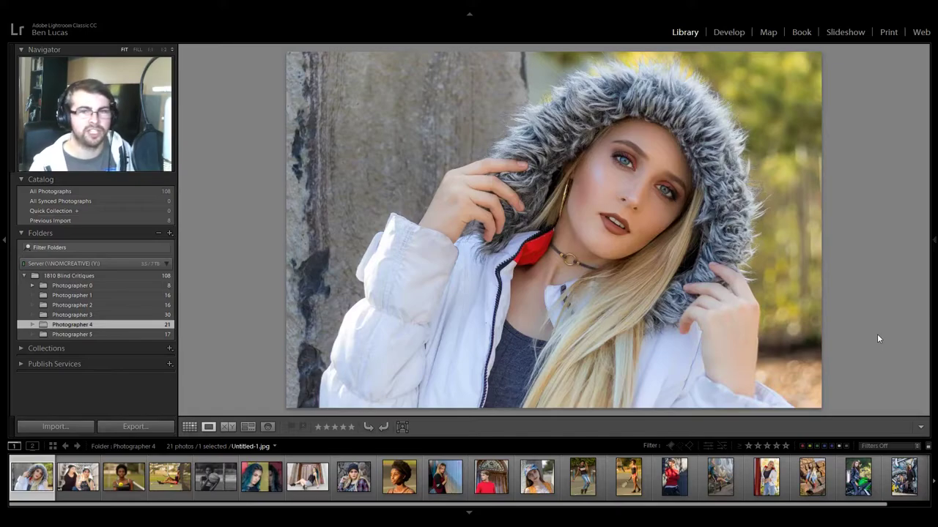
{"action": "key", "text": "Right"}
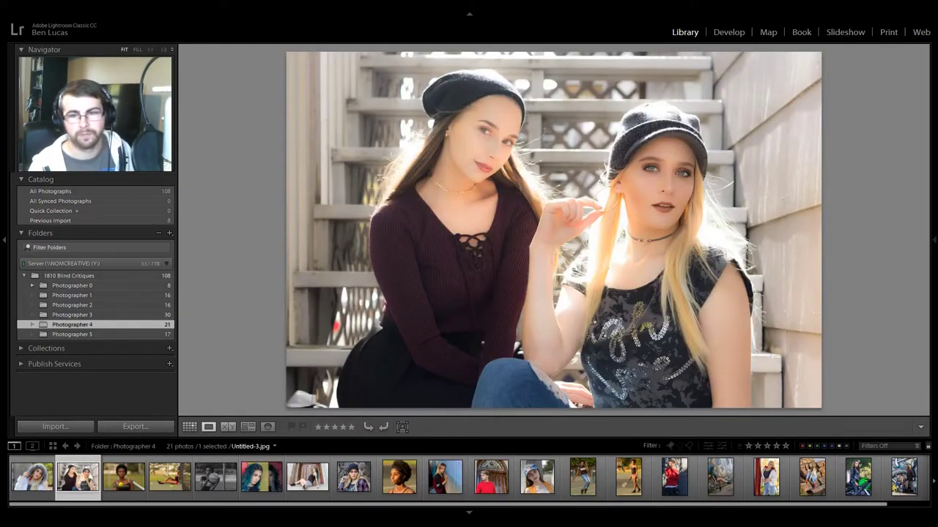
{"action": "key", "text": "Right"}
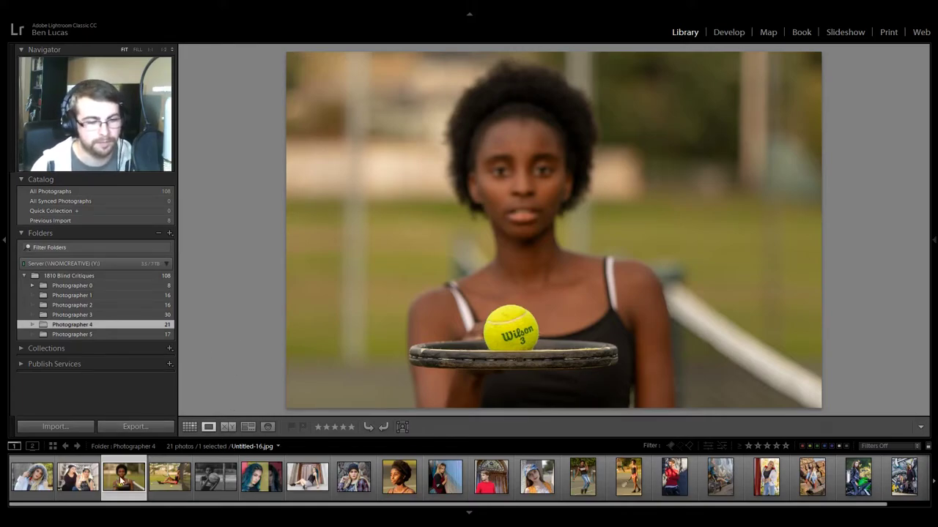
{"action": "key", "text": "Right"}
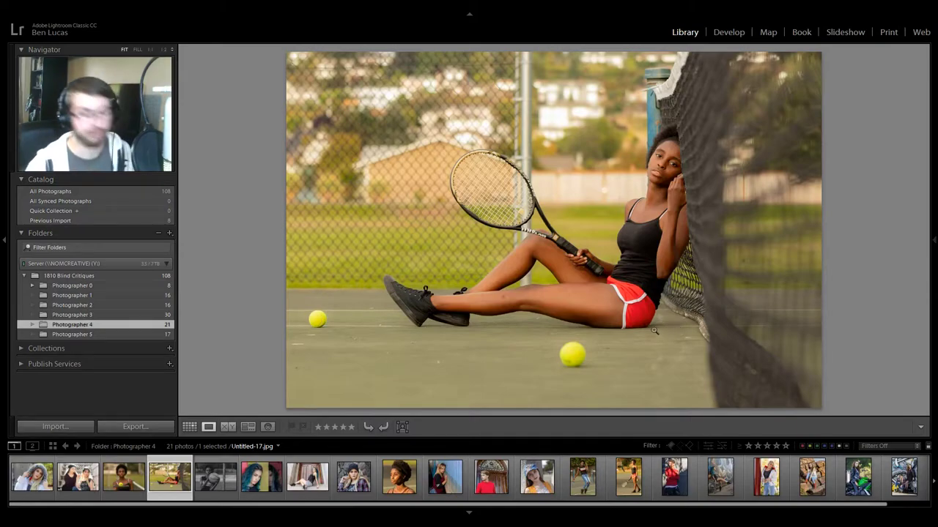
{"action": "key", "text": "Right"}
{"action": "key", "text": "Right"}
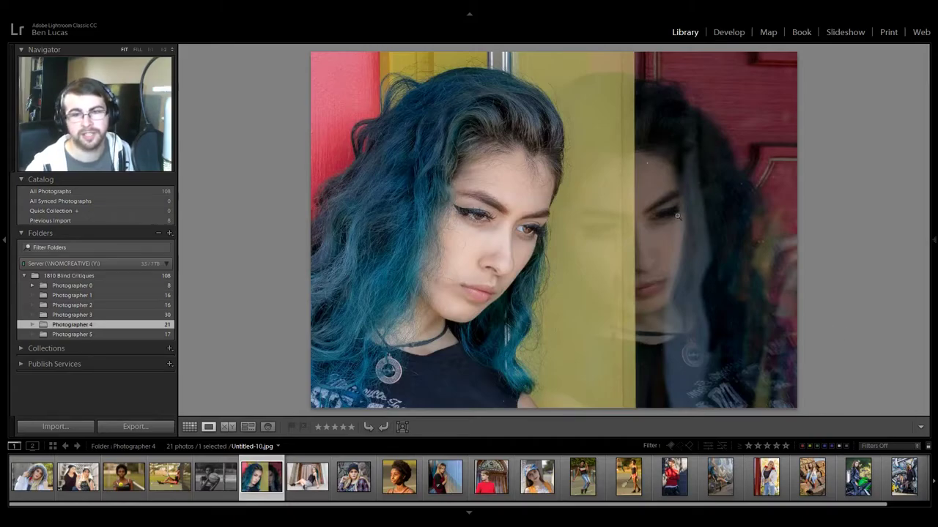
{"action": "key", "text": "Right"}
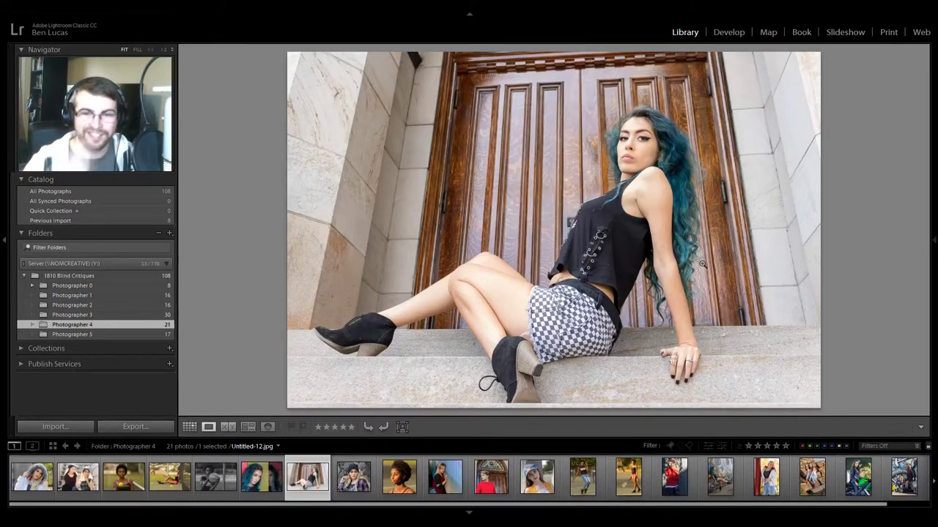
Step: In Develop, compare Untitled-12 with and without the Auto Upright transform on the doorway, leaving Upright off
{"action": "left_click", "coordinate": [729, 32]}
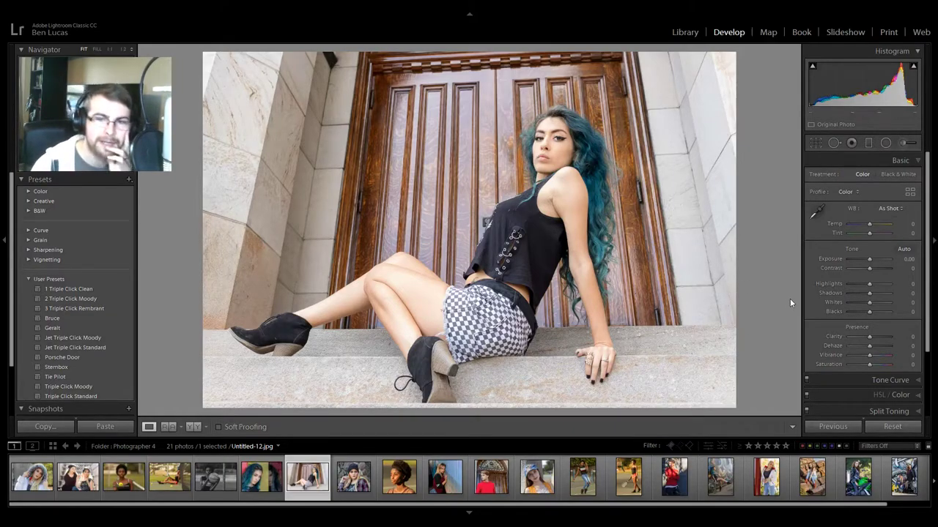
{"action": "scroll", "coordinate": [914, 322], "scroll_direction": "down", "scroll_amount": 3}
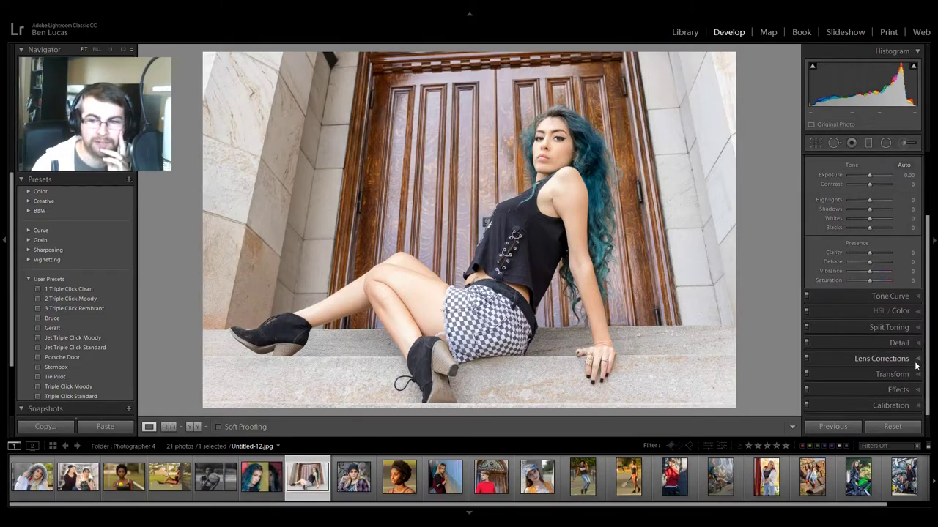
{"action": "left_click", "coordinate": [919, 360]}
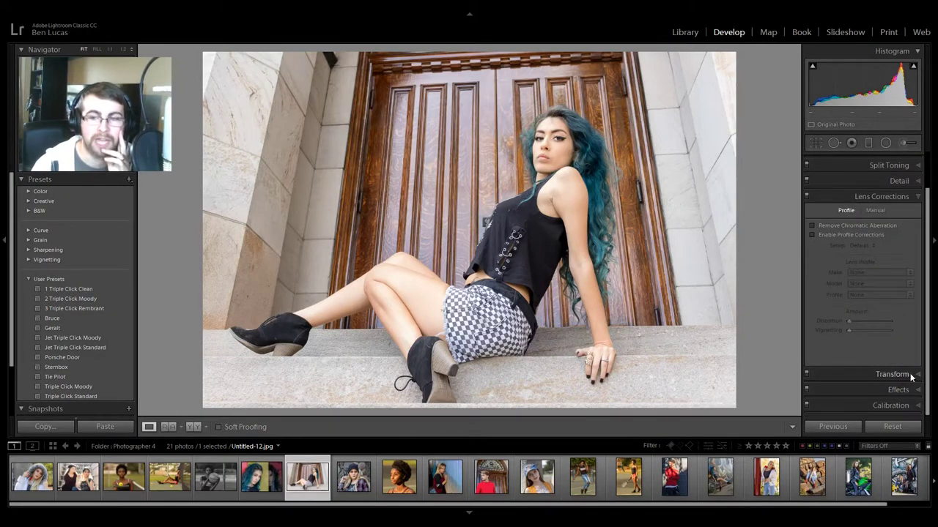
{"action": "left_click", "coordinate": [908, 376]}
{"action": "left_click", "coordinate": [869, 246]}
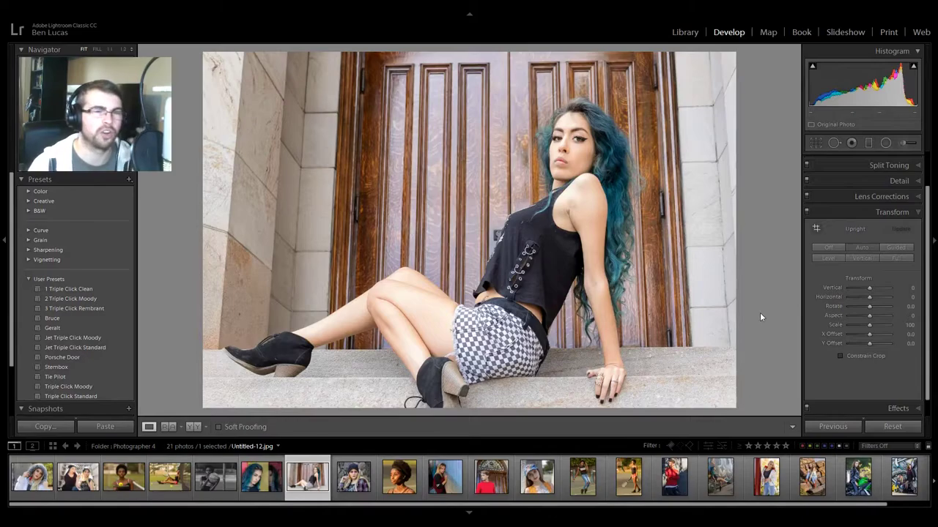
{"action": "left_click", "coordinate": [830, 247]}
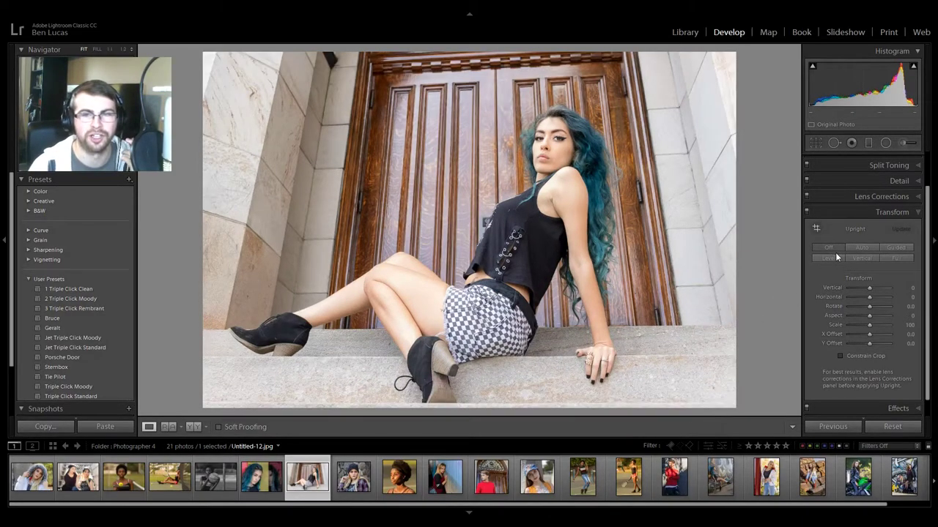
{"action": "left_click", "coordinate": [849, 248]}
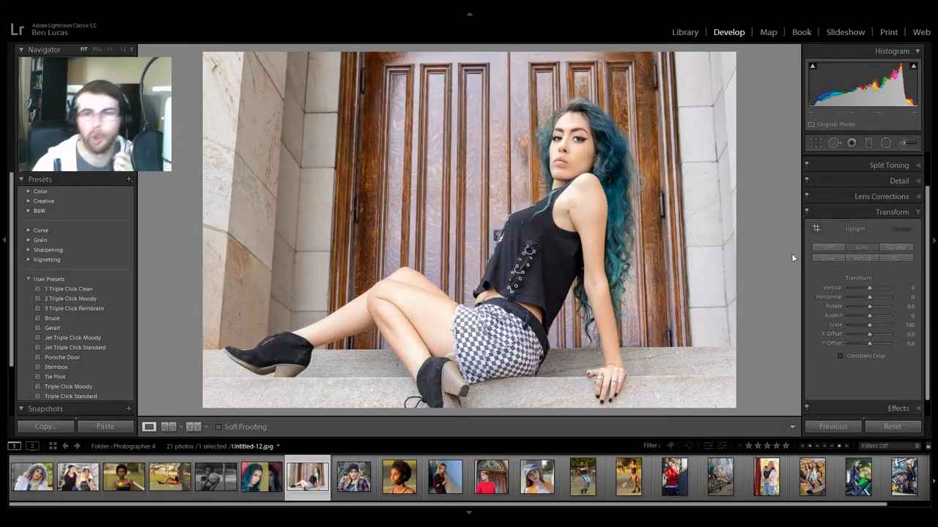
{"action": "left_click", "coordinate": [833, 248]}
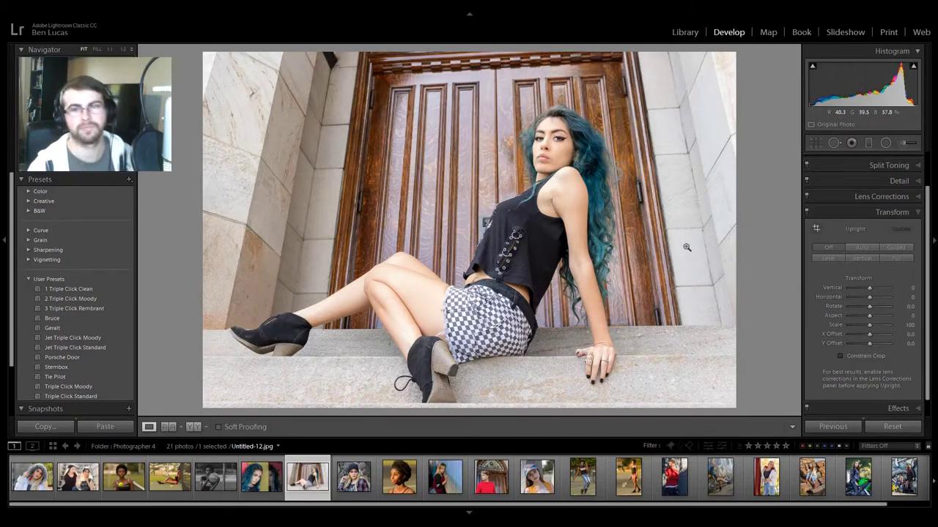
Step: Review Untitled-5, Untitled-19, Untitled-15 and Untitled-13 one by one at full size
{"action": "key", "text": "Right"}
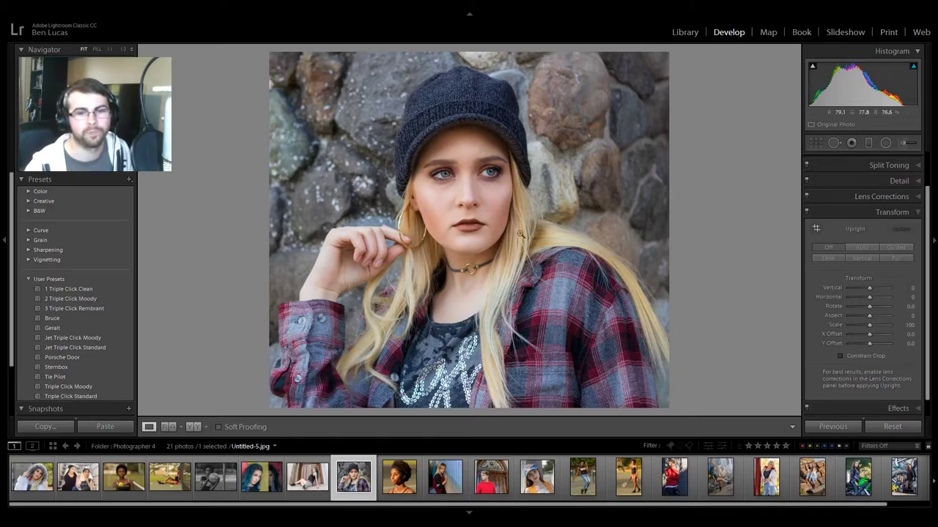
{"action": "key", "text": "Right"}
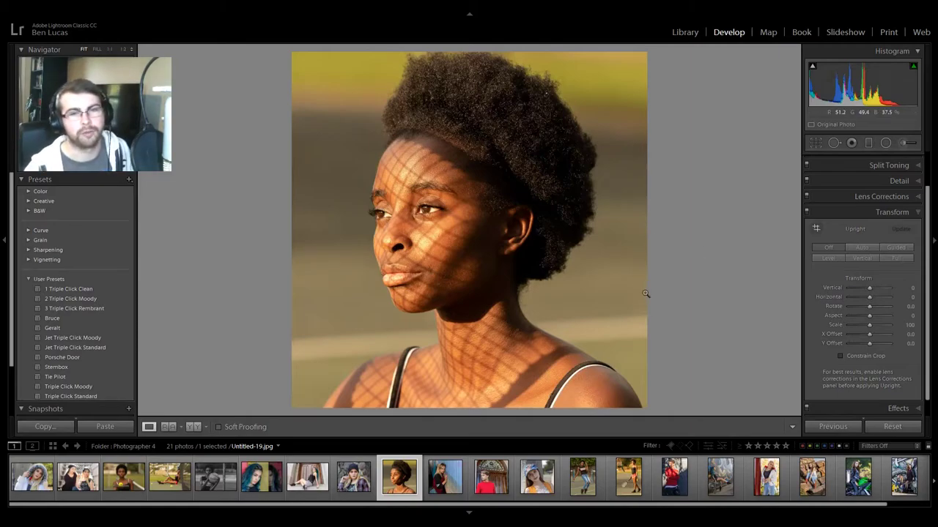
{"action": "key", "text": "Right"}
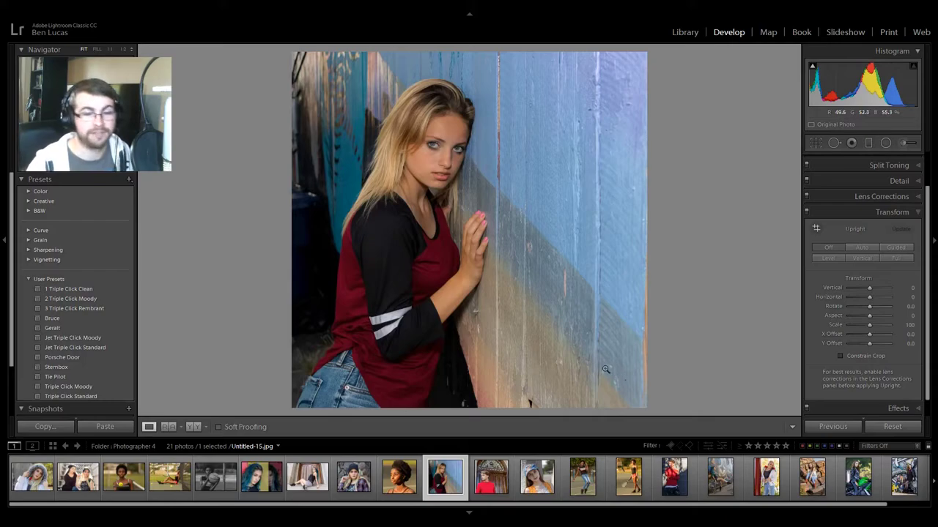
{"action": "key", "text": "Right"}
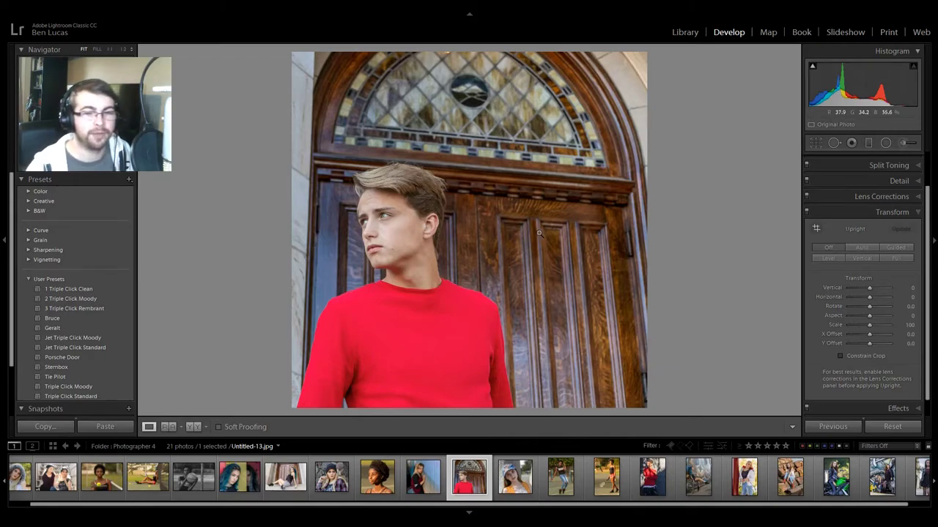
Step: Examine the man's face and red sweater in Untitled-13 up close, then return to the fitted view
{"action": "left_click", "coordinate": [383, 227]}
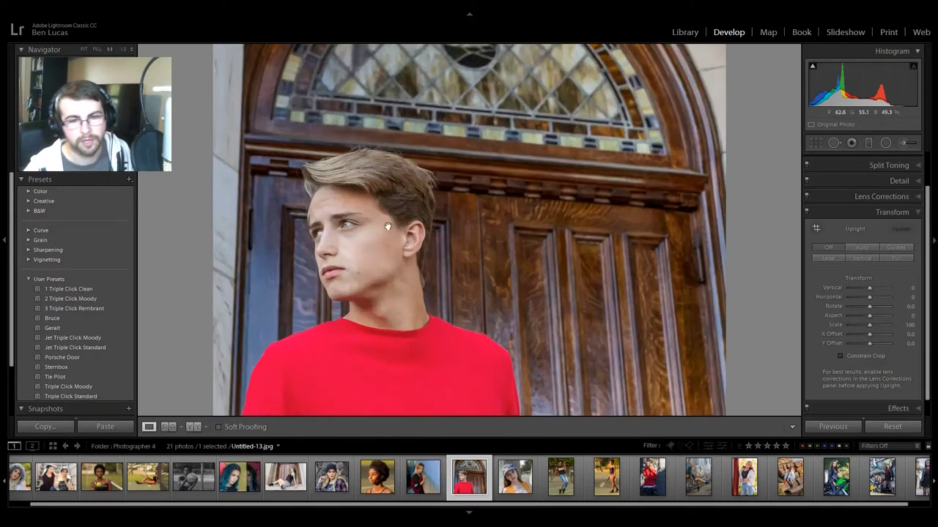
{"action": "left_click_drag", "start_coordinate": [331, 248], "coordinate": [437, 191]}
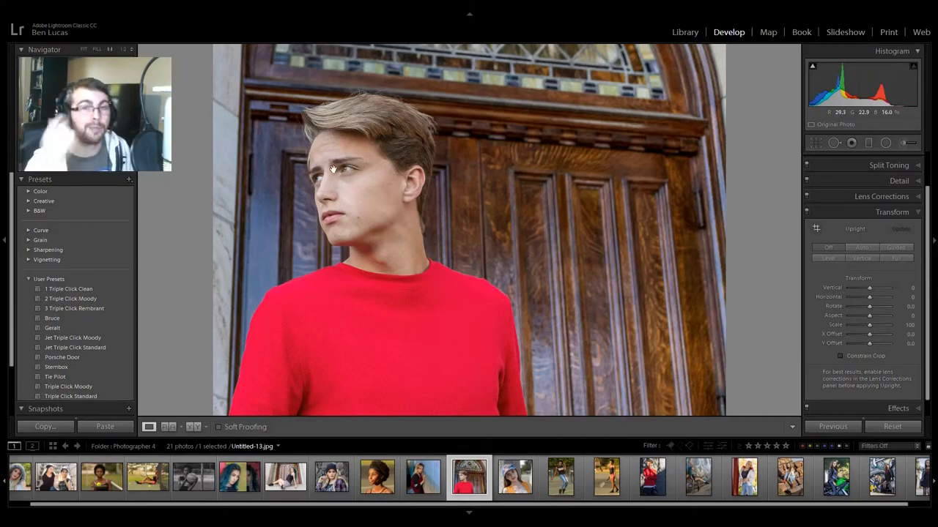
{"action": "left_click", "coordinate": [517, 286]}
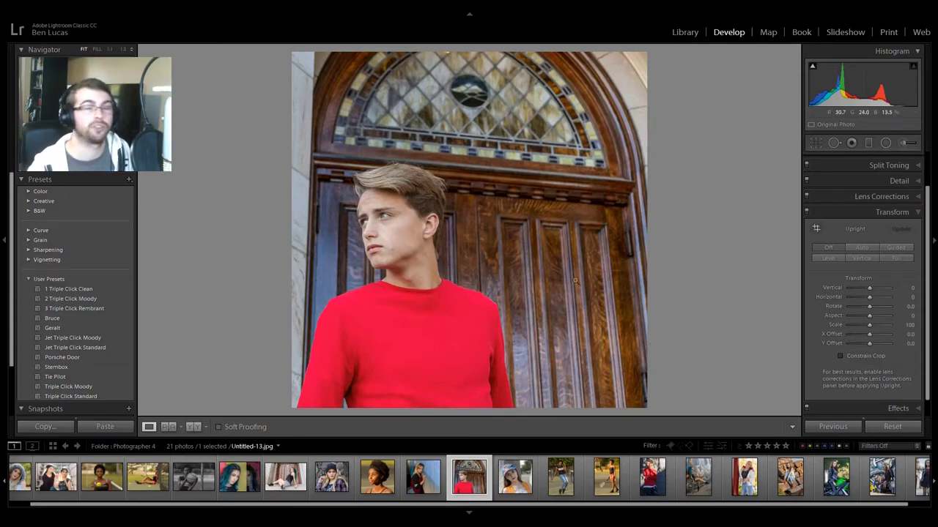
Step: Review the denim-cap portrait Untitled-2 and the tennis-court shots Untitled-20 and Untitled-18 at full size
{"action": "key", "text": "Right"}
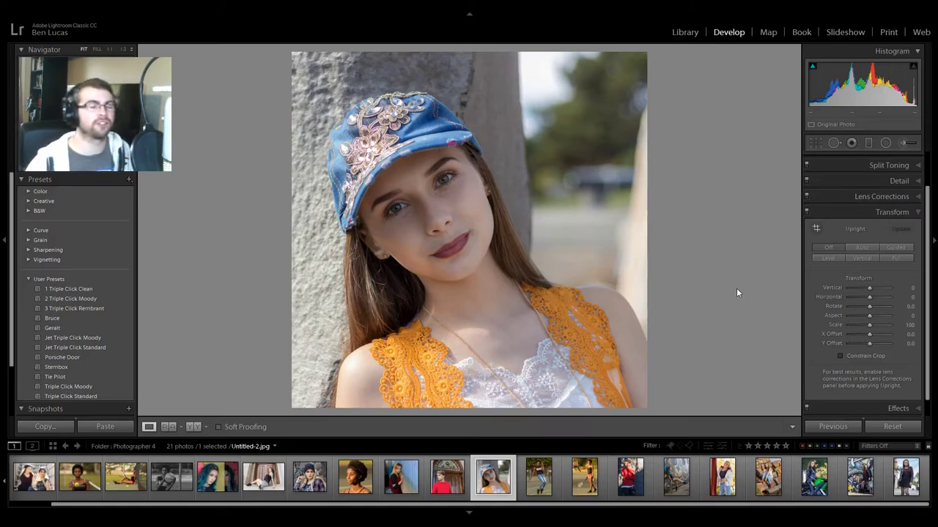
{"action": "key", "text": "Right"}
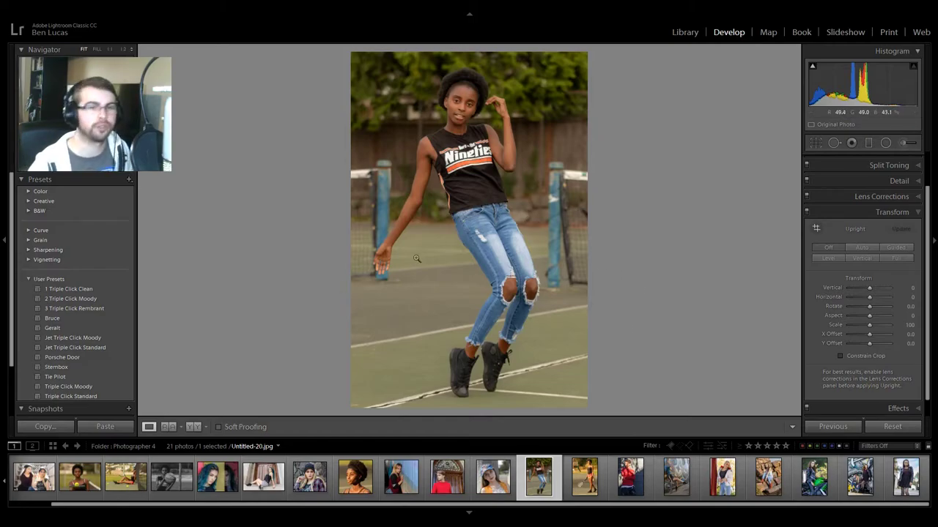
{"action": "key", "text": "Right"}
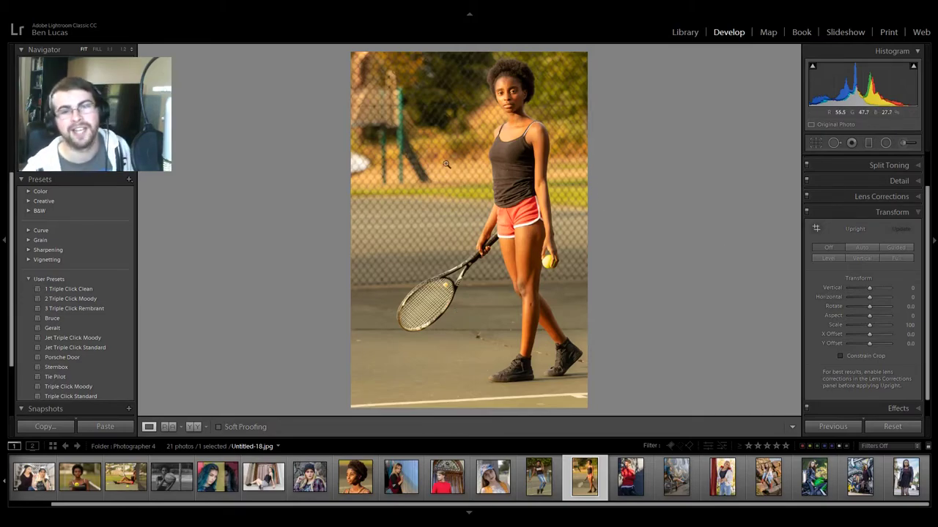
Step: Crop Untitled-14 at its original aspect ratio to a tighter framing of the man's upper body, cutting out the jeans and the dark wall
{"action": "key", "text": "Right"}
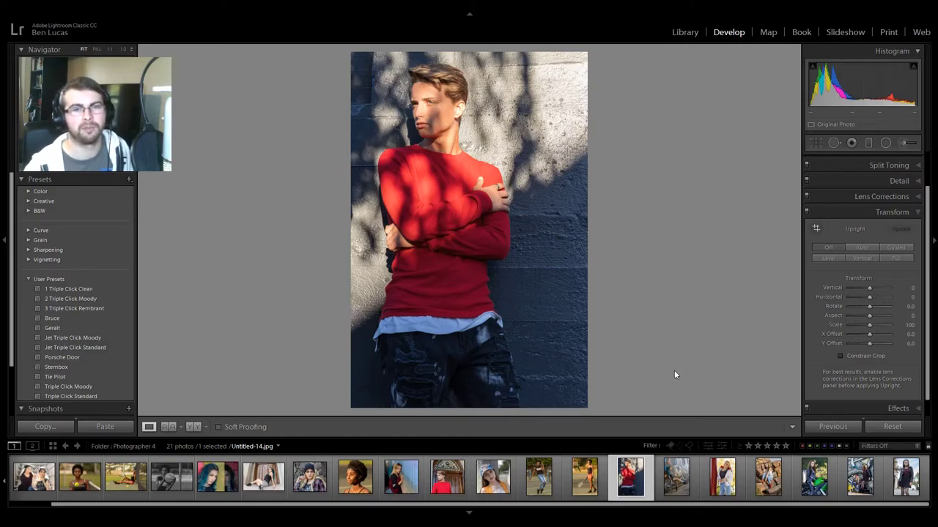
{"action": "left_click", "coordinate": [816, 143]}
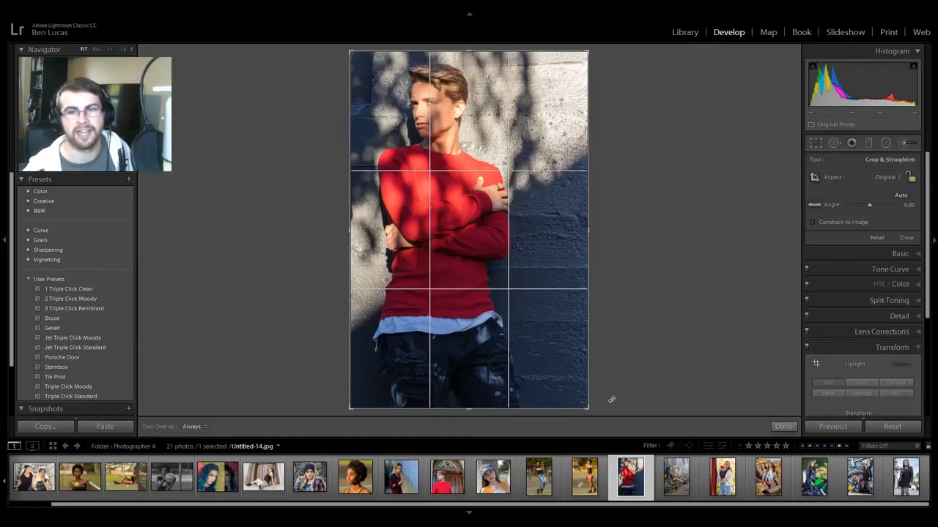
{"action": "left_click_drag", "start_coordinate": [588, 410], "coordinate": [548, 379]}
{"action": "key", "text": "Return"}
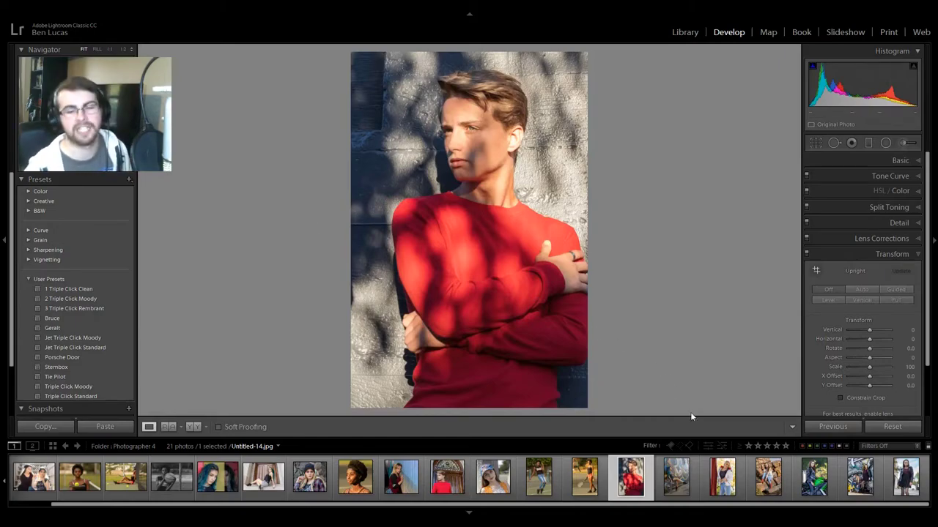
Step: Review the remaining Photographer 4 portraits one by one at full size, from Untitled-11 through Untitled-4
{"action": "left_click", "coordinate": [692, 485]}
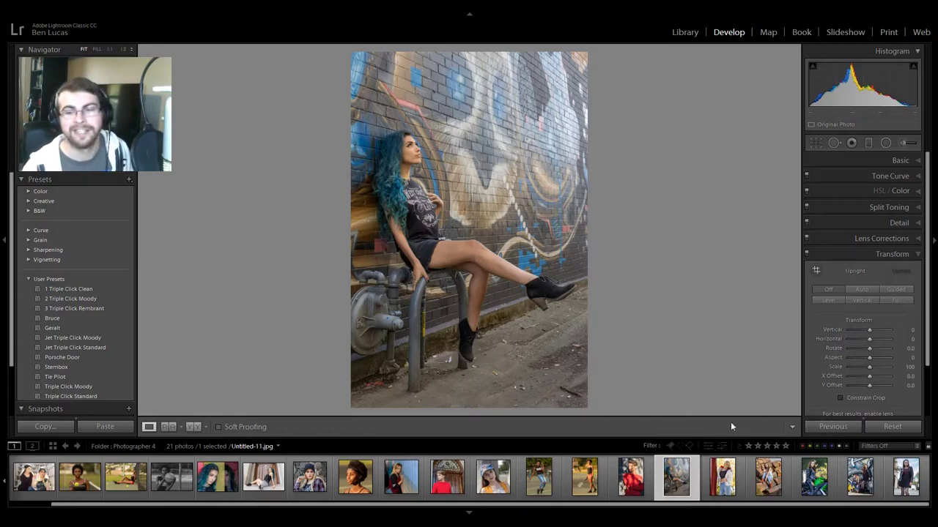
{"action": "left_click", "coordinate": [723, 476]}
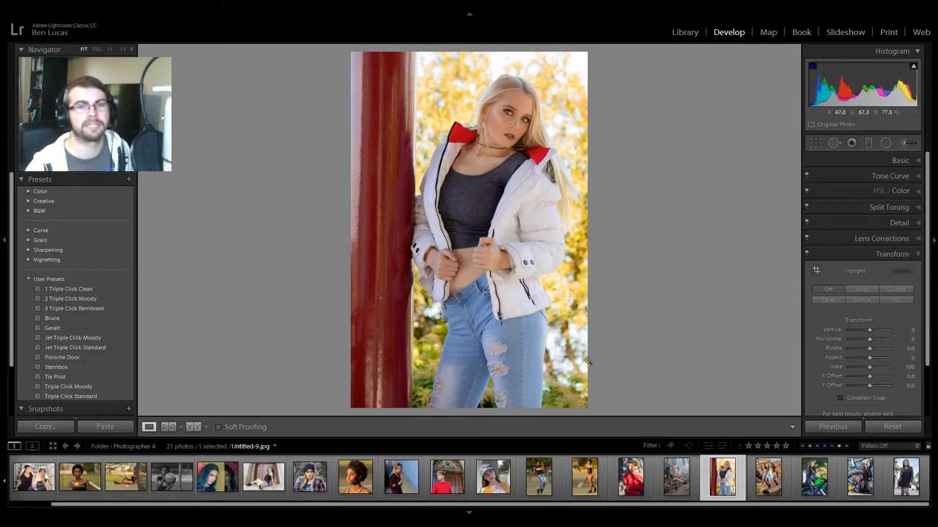
{"action": "left_click", "coordinate": [768, 476]}
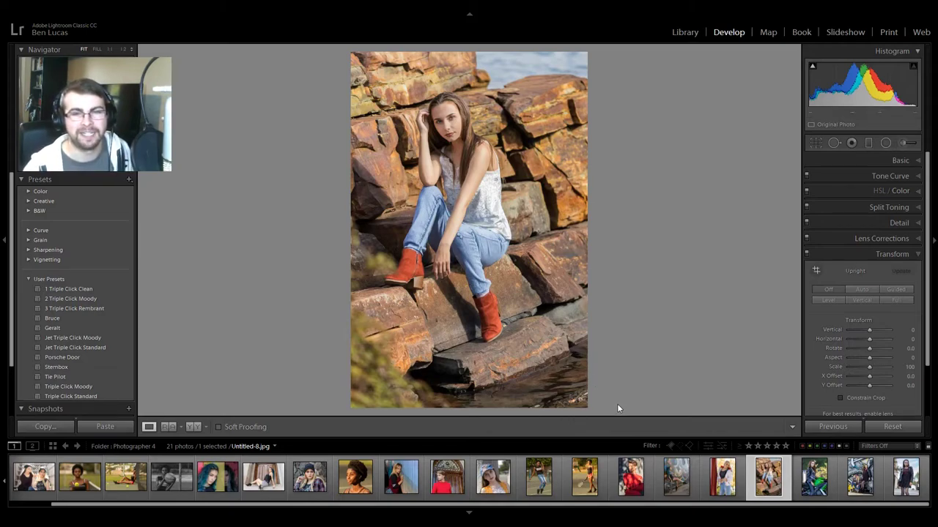
{"action": "key", "text": "Right"}
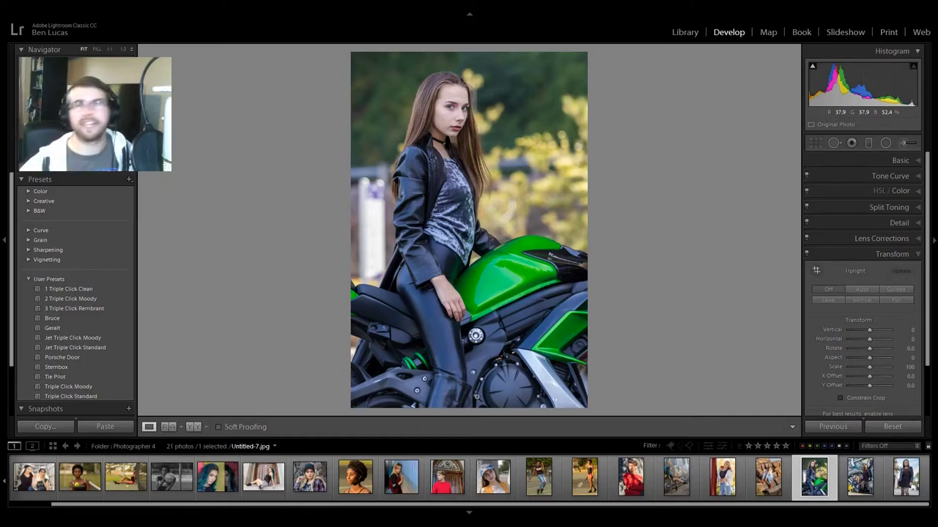
{"action": "key", "text": "Right"}
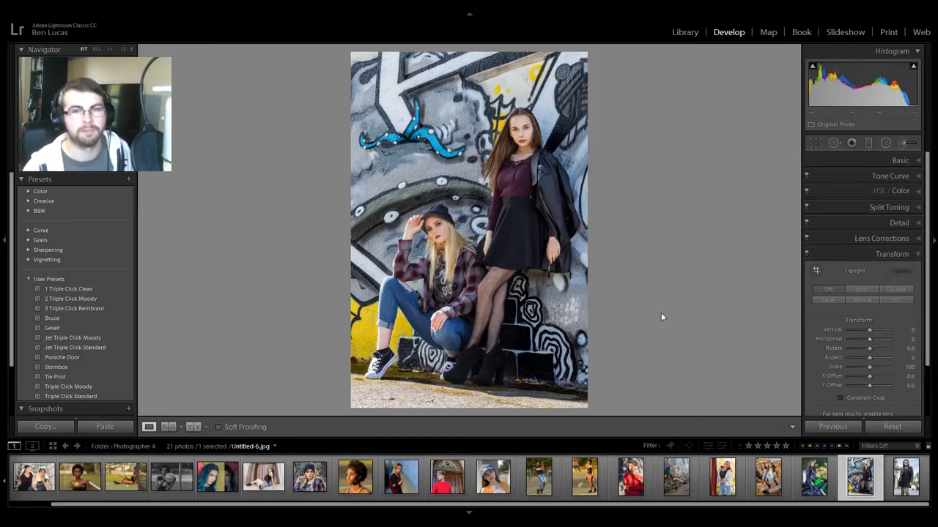
{"action": "key", "text": "Right"}
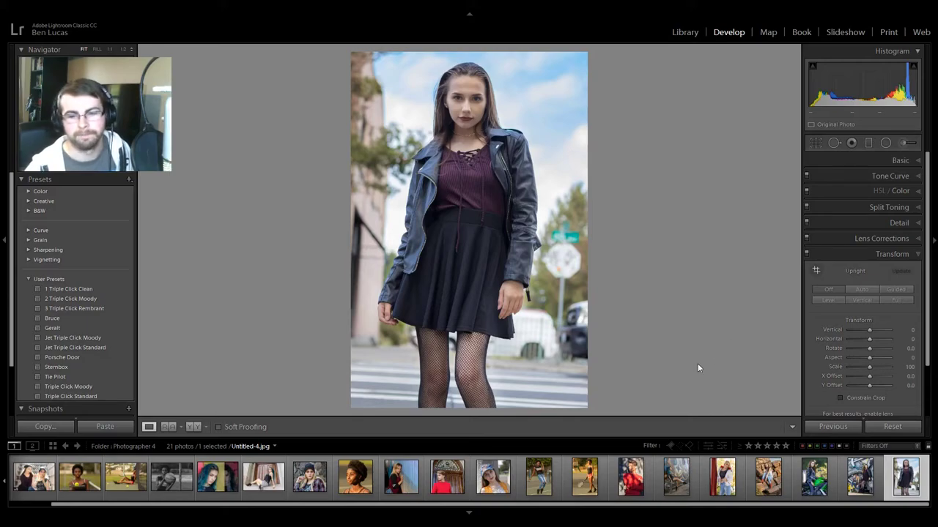
Step: Return to the Library grid of the Photographer 4 folder and slightly enlarge the thumbnails
{"action": "left_click", "coordinate": [684, 33]}
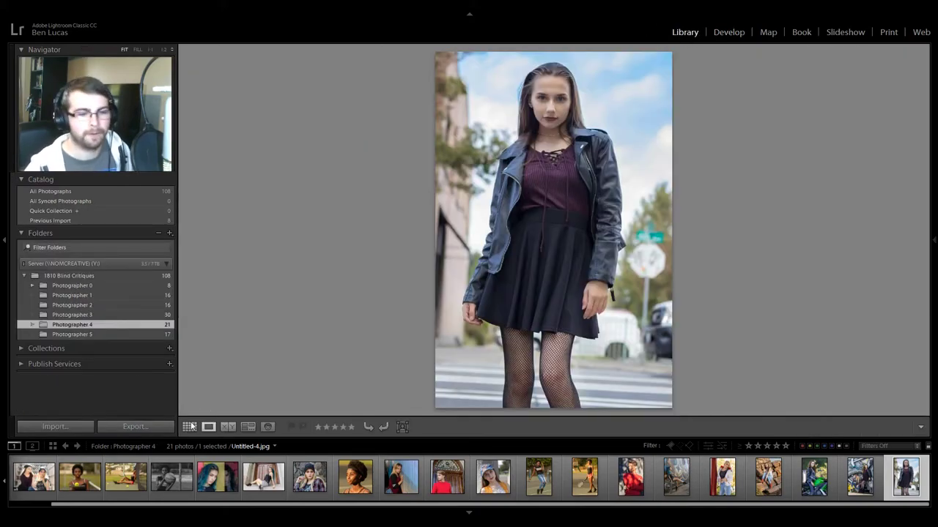
{"action": "left_click", "coordinate": [191, 427]}
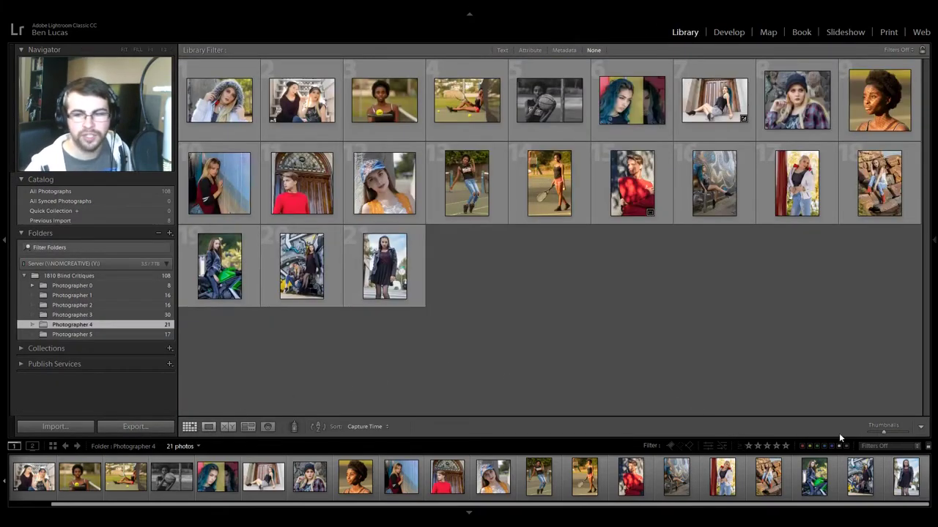
{"action": "left_click_drag", "start_coordinate": [884, 433], "coordinate": [887, 431]}
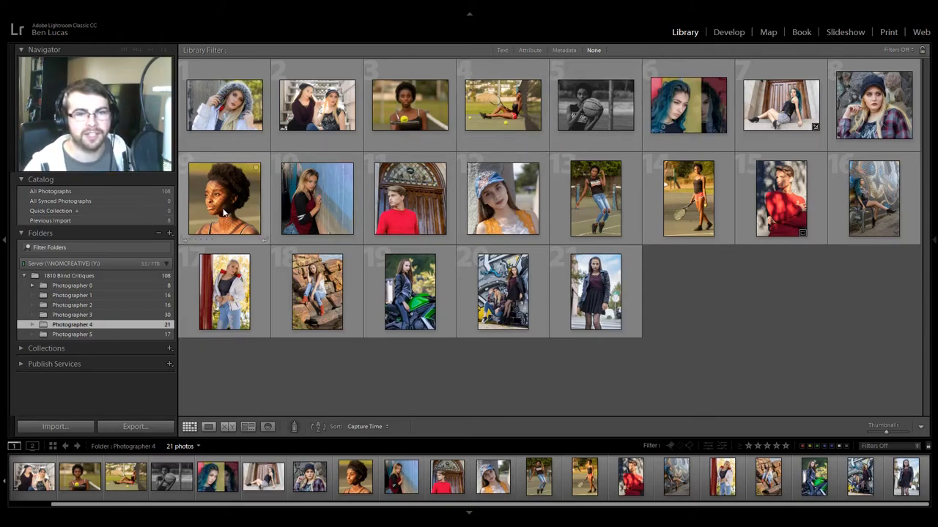
Step: View Untitled-13 and the cropped Untitled-14 full size in turn, returning to the grid each time with nothing selected
{"action": "double_click", "coordinate": [412, 199]}
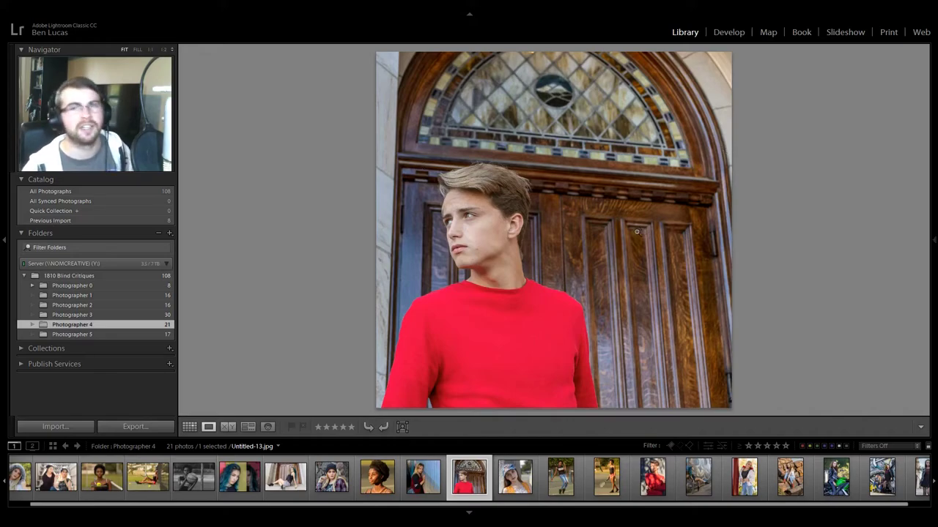
{"action": "left_click", "coordinate": [190, 427]}
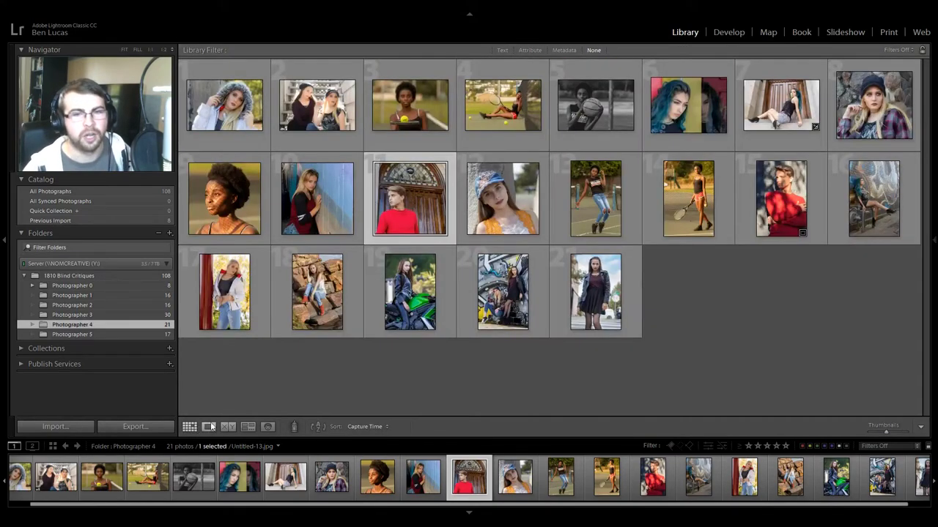
{"action": "left_click", "coordinate": [377, 391]}
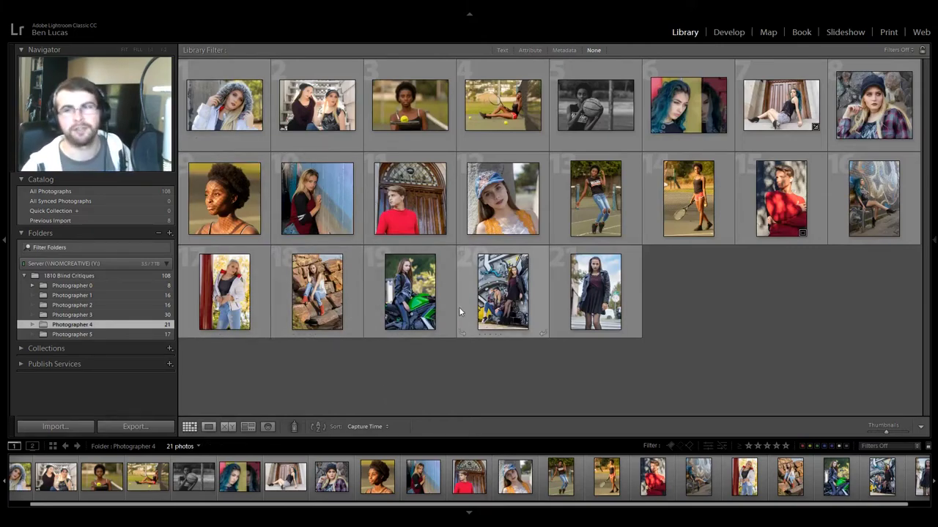
{"action": "double_click", "coordinate": [759, 238]}
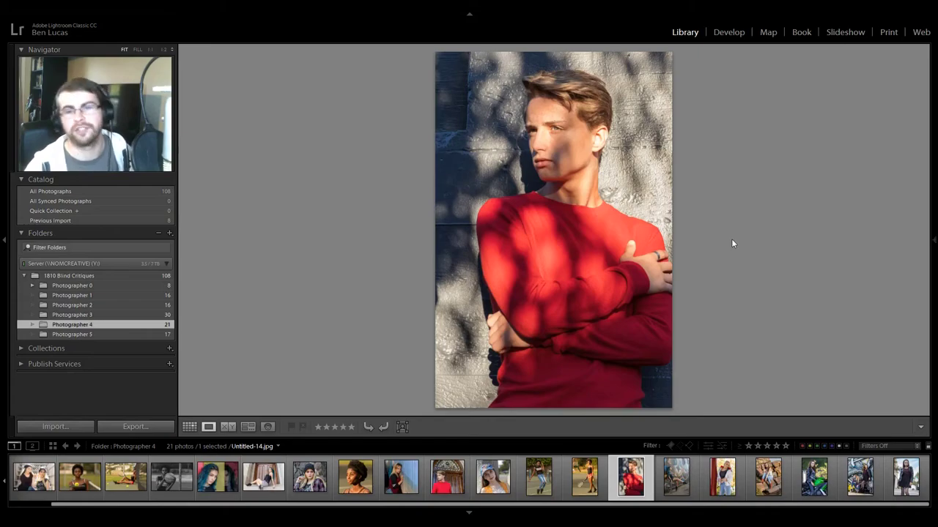
{"action": "key", "text": "g"}
{"action": "left_click", "coordinate": [722, 267]}
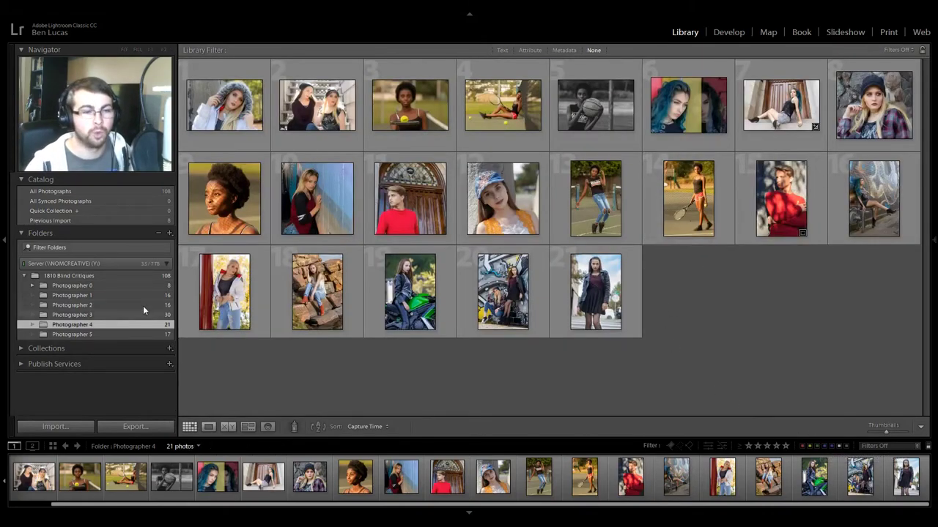
Step: Open the Photographer 5 folder, enlarge its grid thumbnails, and view the first portrait full size
{"action": "left_click", "coordinate": [124, 336]}
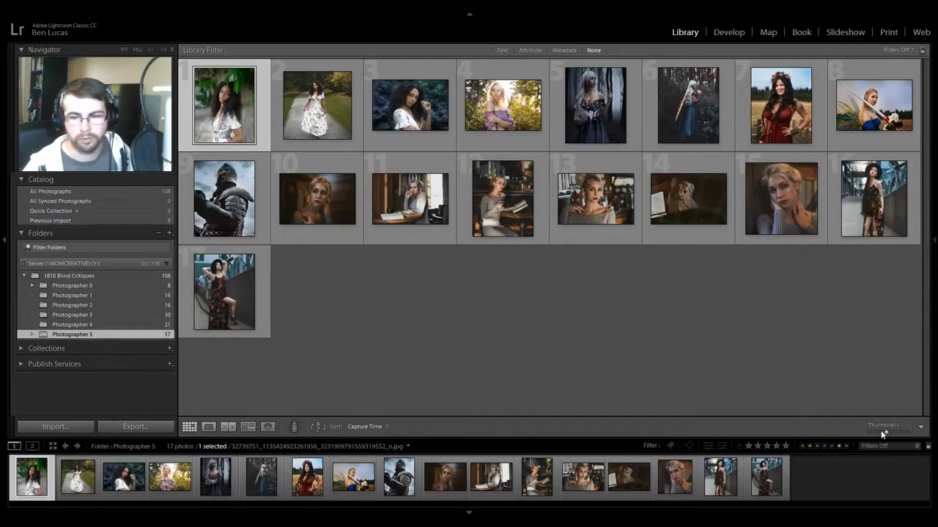
{"action": "left_click_drag", "start_coordinate": [882, 434], "coordinate": [890, 433]}
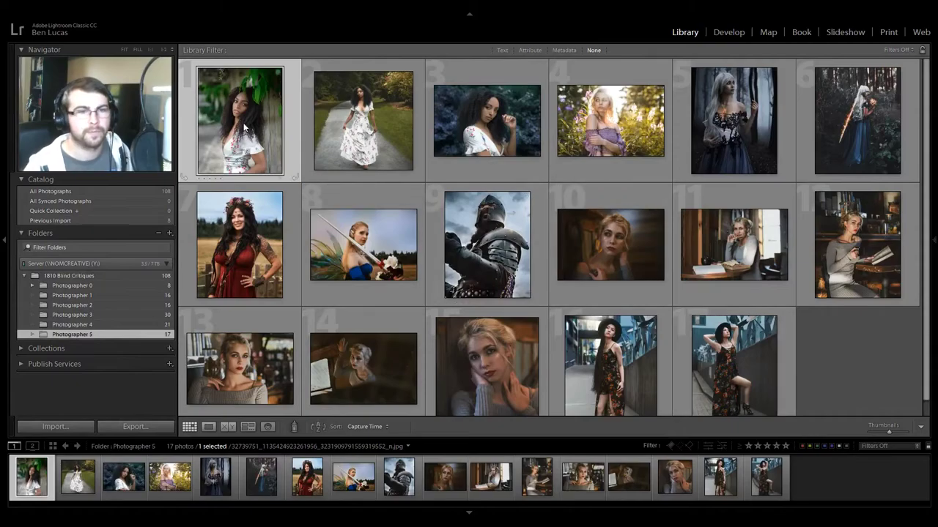
{"action": "double_click", "coordinate": [256, 150]}
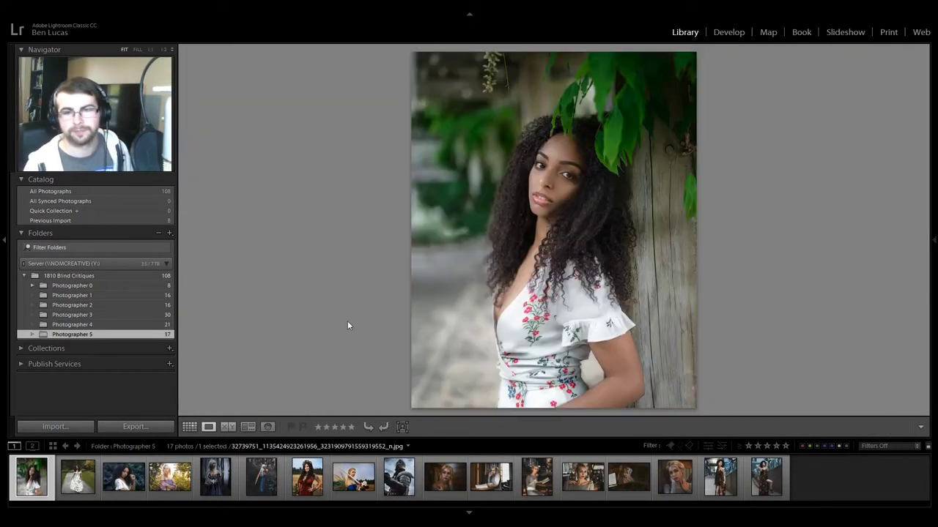
Step: Browse the second through sixth Photographer 5 photos at full size and zoom in on the white-haired woman with the flaming sword
{"action": "key", "text": "Right"}
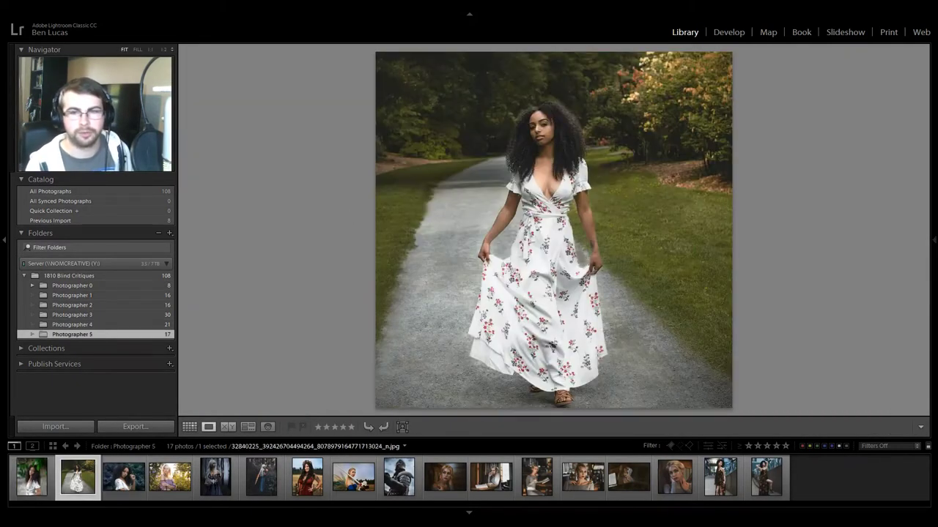
{"action": "key", "text": "Right"}
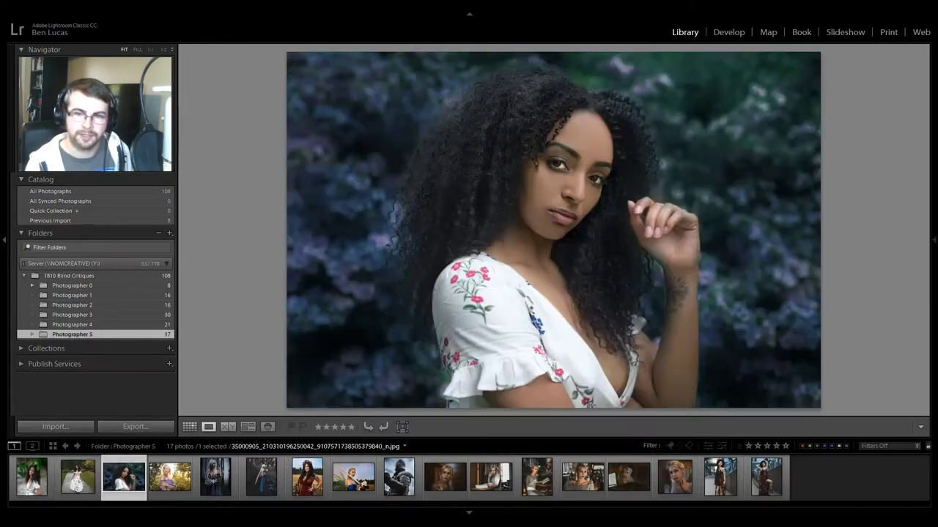
{"action": "key", "text": "Right"}
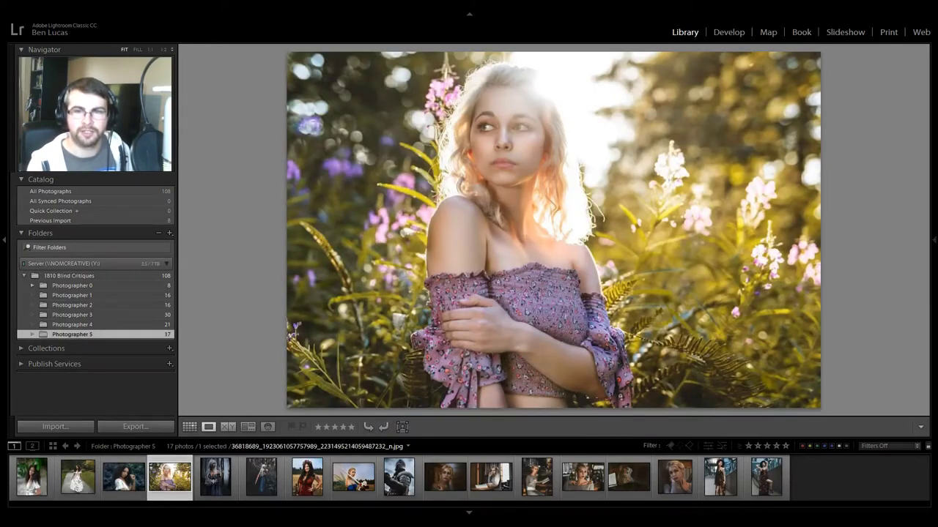
{"action": "key", "text": "Right"}
{"action": "key", "text": "Right"}
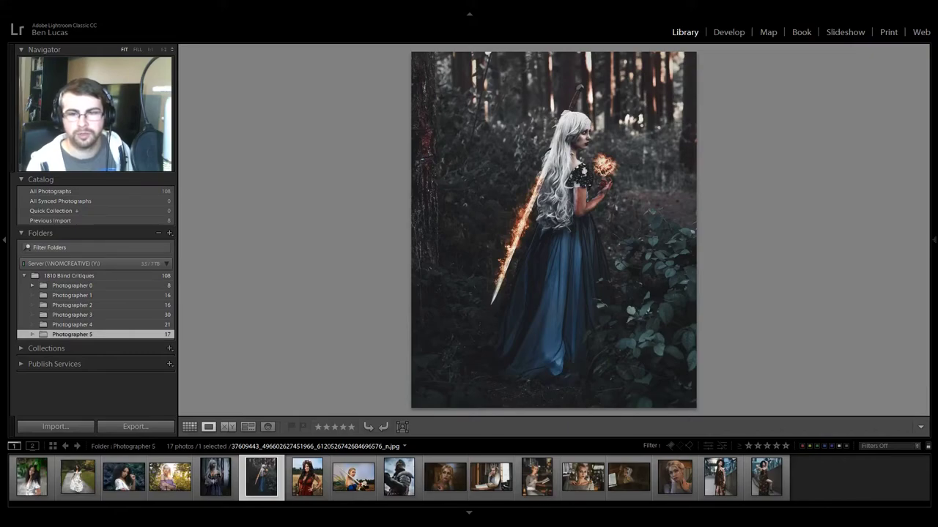
{"action": "left_click", "coordinate": [601, 167]}
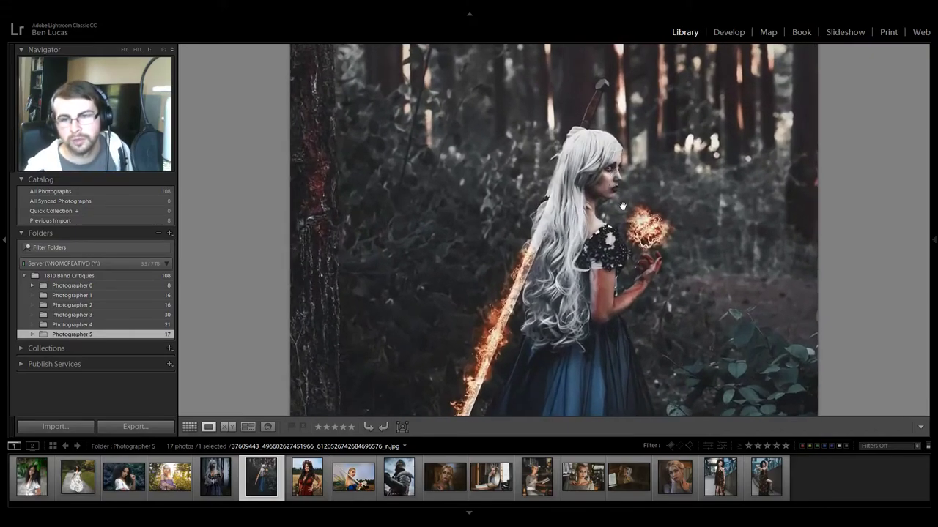
Step: Browse the remaining Photographer 5 photos at full size through to the last one and return to the folder's first portrait
{"action": "left_click", "coordinate": [622, 211]}
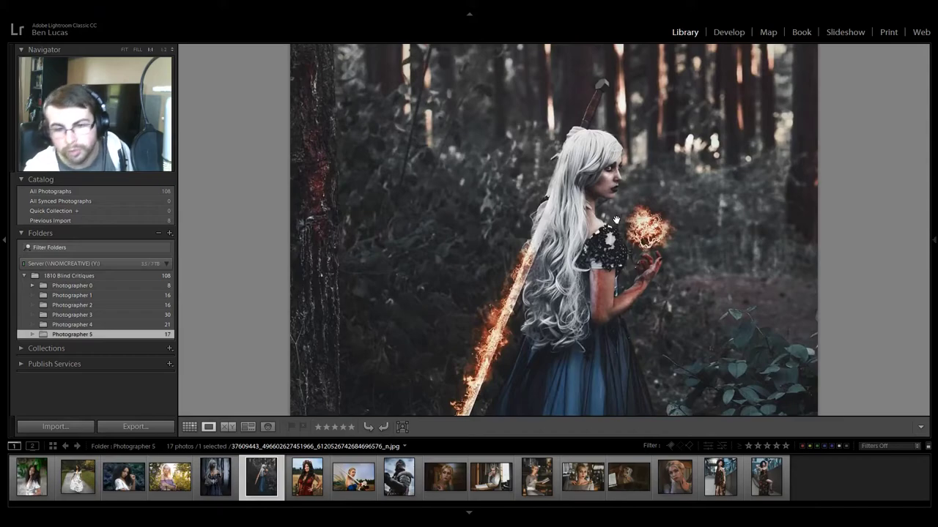
{"action": "key", "text": "Right"}
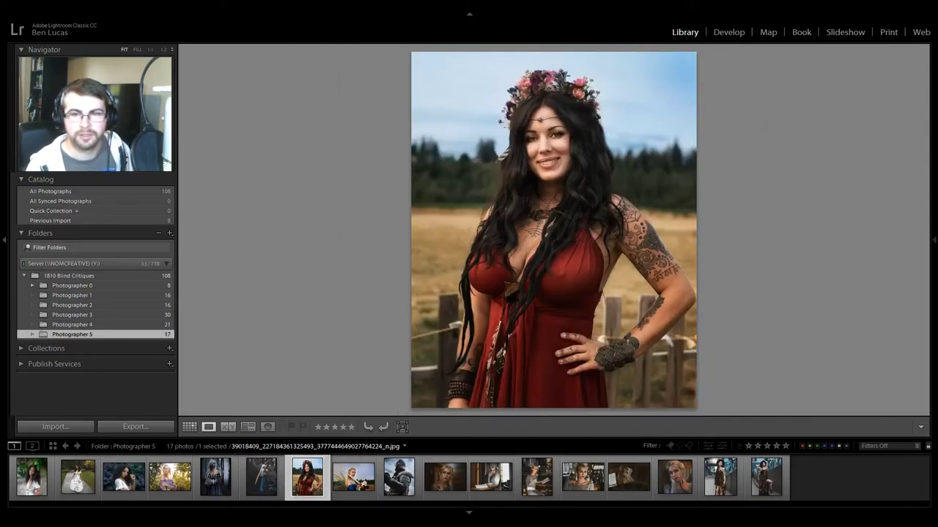
{"action": "key", "text": "Right"}
{"action": "key", "text": "Right"}
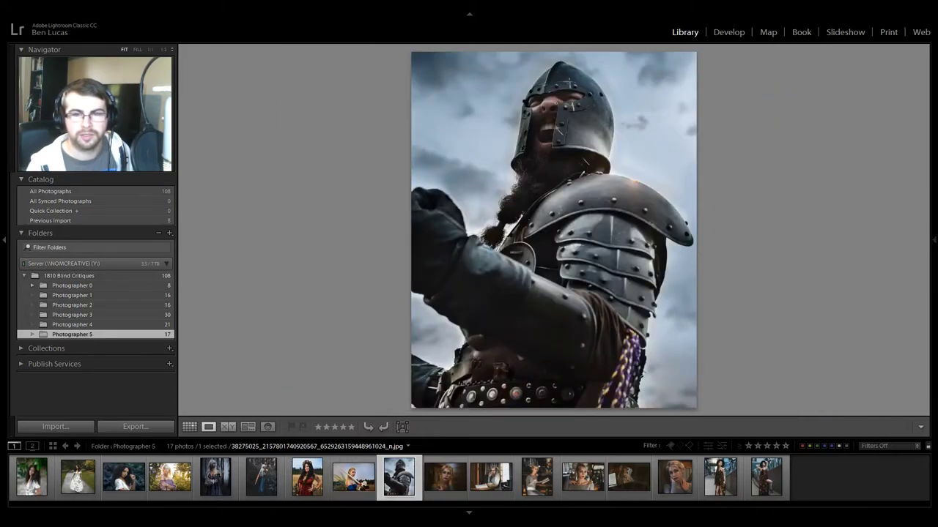
{"action": "key", "text": "Right"}
{"action": "key", "text": "Right"}
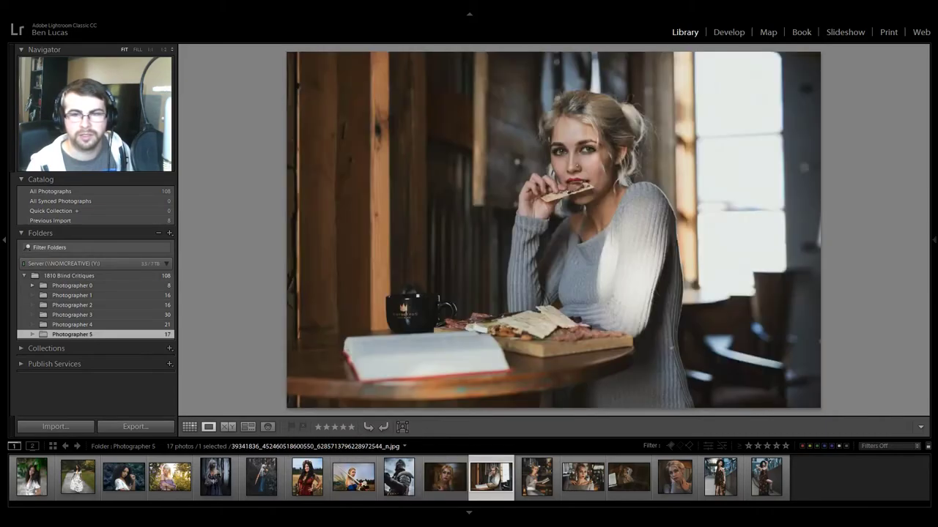
{"action": "key", "text": "Right"}
{"action": "key", "text": "Right"}
{"action": "key", "text": "Right"}
{"action": "key", "text": "Right"}
{"action": "key", "text": "Right"}
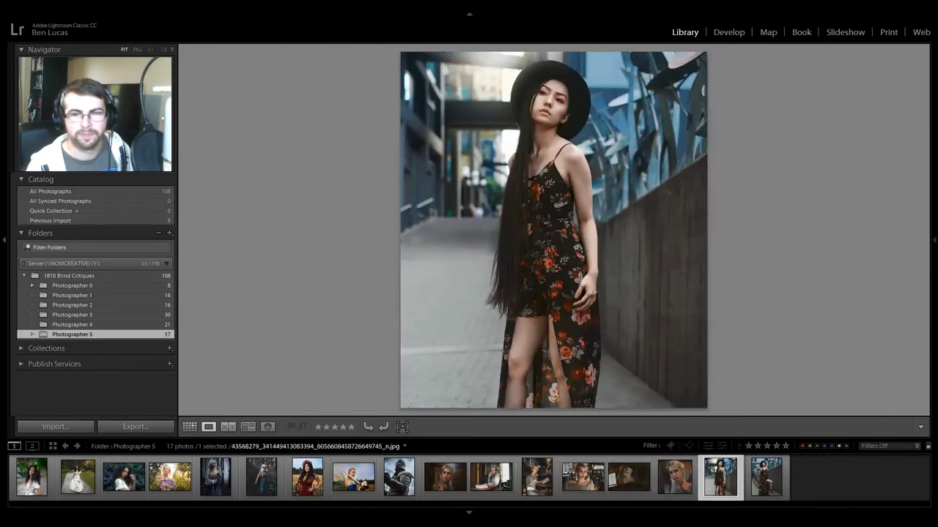
{"action": "key", "text": "Right"}
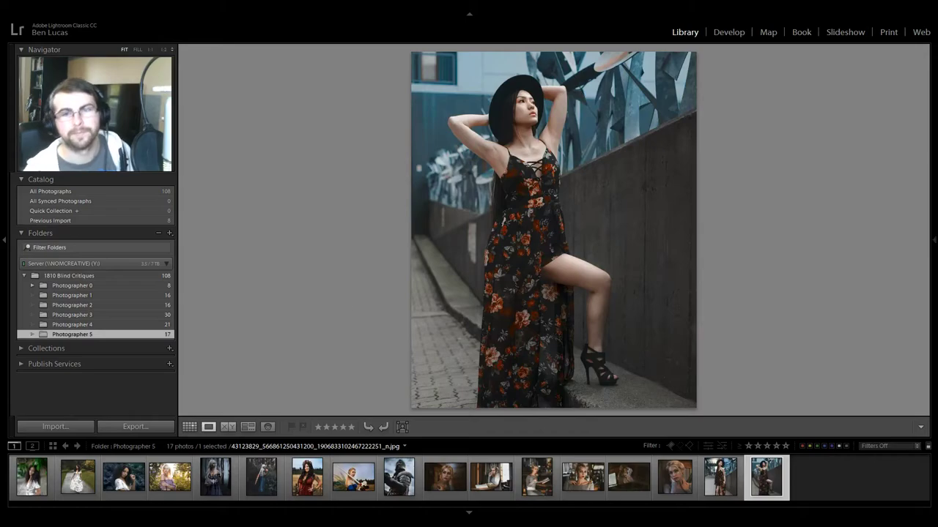
{"action": "left_click", "coordinate": [32, 476]}
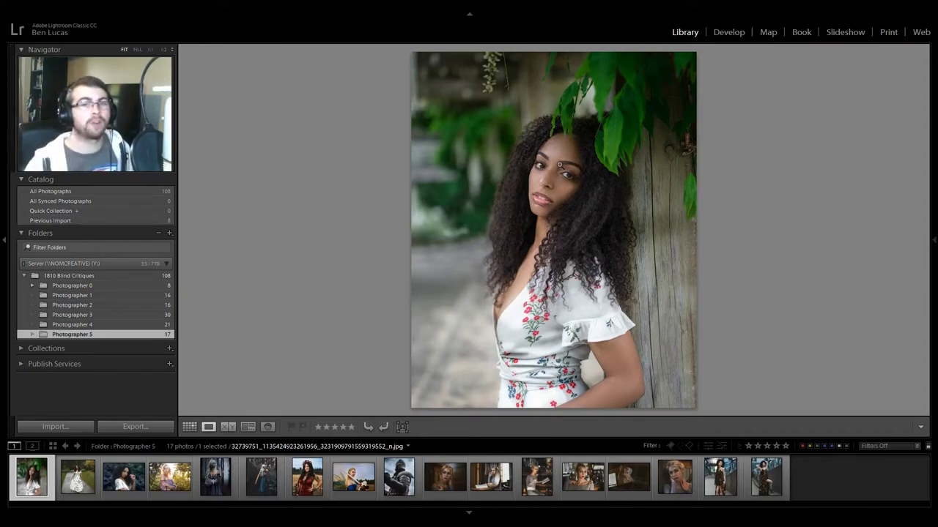
Step: Open the parent folder 1810 Blind Critiques and show its photos in the Library grid
{"action": "left_click", "coordinate": [72, 278]}
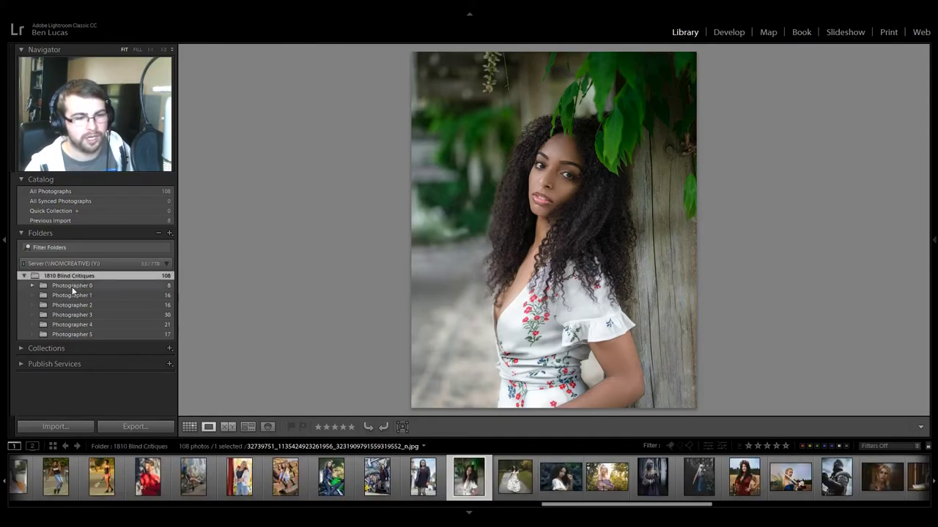
{"action": "left_click", "coordinate": [74, 334]}
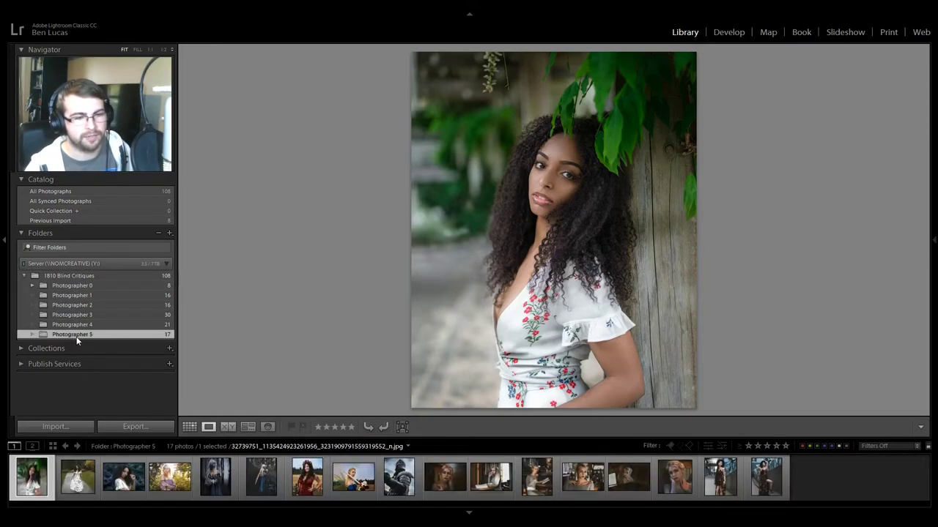
{"action": "left_click", "coordinate": [76, 276]}
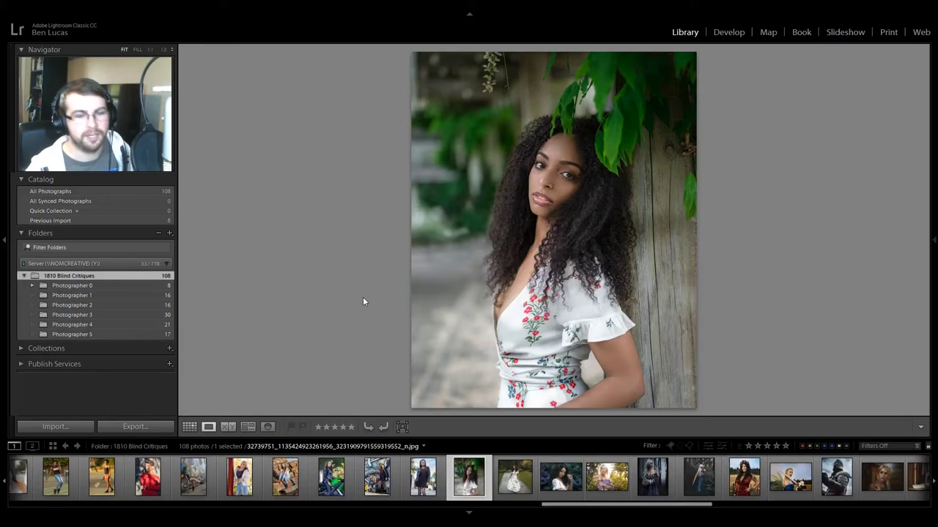
{"action": "left_click", "coordinate": [188, 426]}
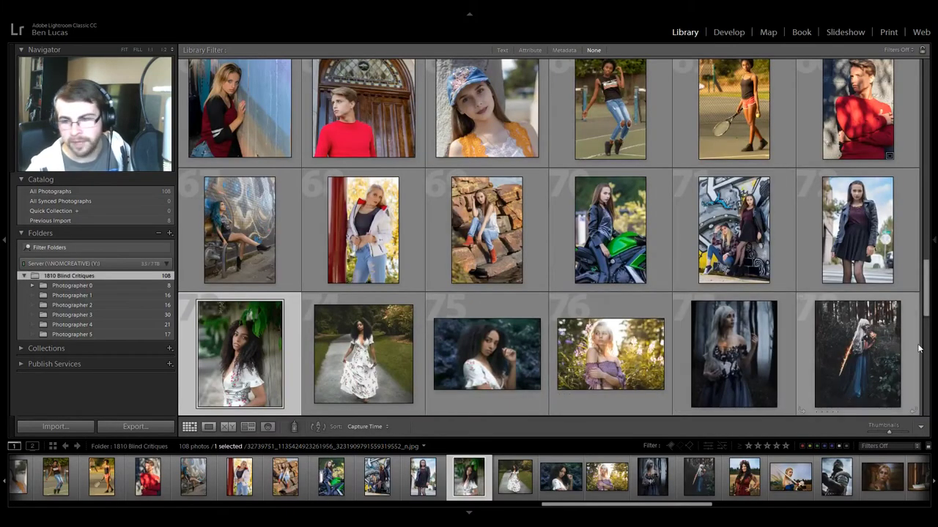
Step: Compare the blonde woman at the blue wall with the curly-haired portrait side by side in Survey view, and return to the grid
{"action": "scroll", "coordinate": [927, 297], "scroll_direction": "up", "scroll_amount": 2}
{"action": "scroll", "coordinate": [927, 298], "scroll_direction": "up", "scroll_amount": 2}
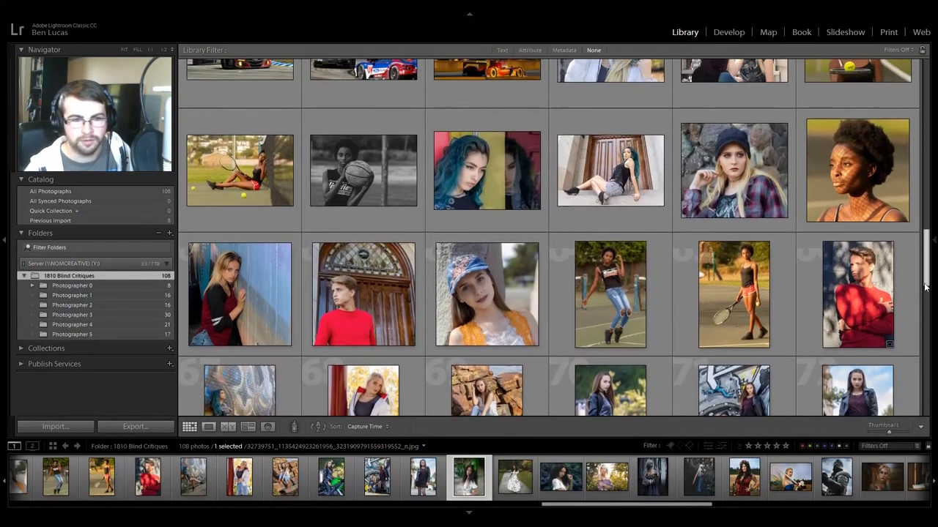
{"action": "left_click", "coordinate": [242, 321], "text": "ctrl"}
{"action": "key", "text": "n"}
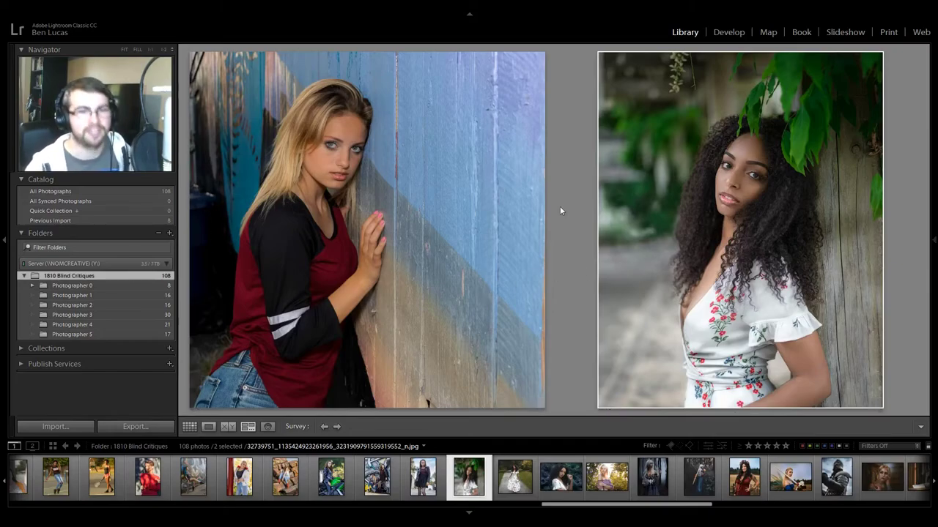
{"action": "key", "text": "g"}
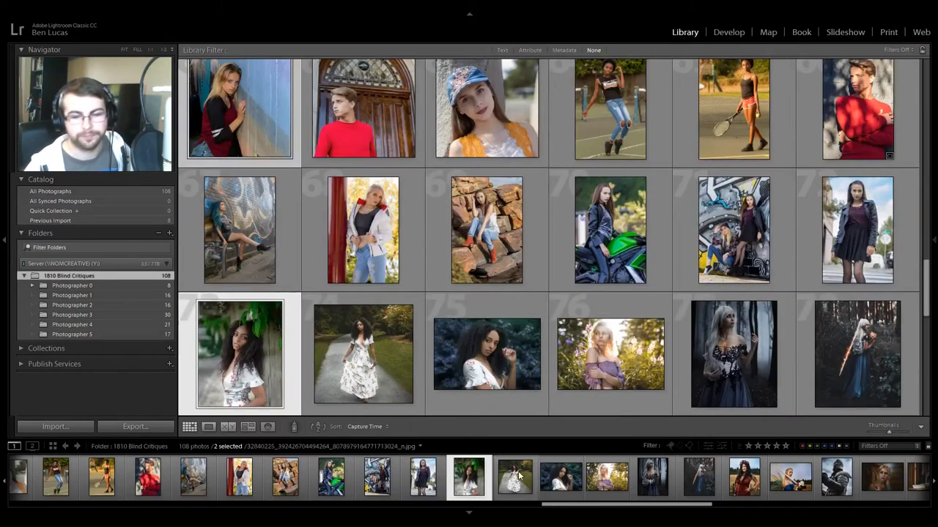
Step: View full size the floral-dress path photo, the dark-flower portrait, the backlit blonde woman and the white-haired woman in the misty forest
{"action": "double_click", "coordinate": [381, 357]}
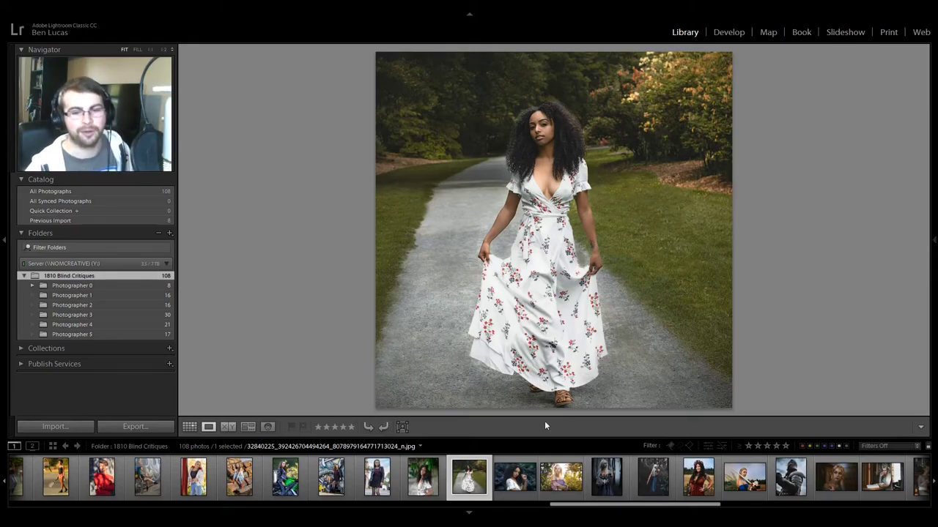
{"action": "left_click", "coordinate": [515, 476]}
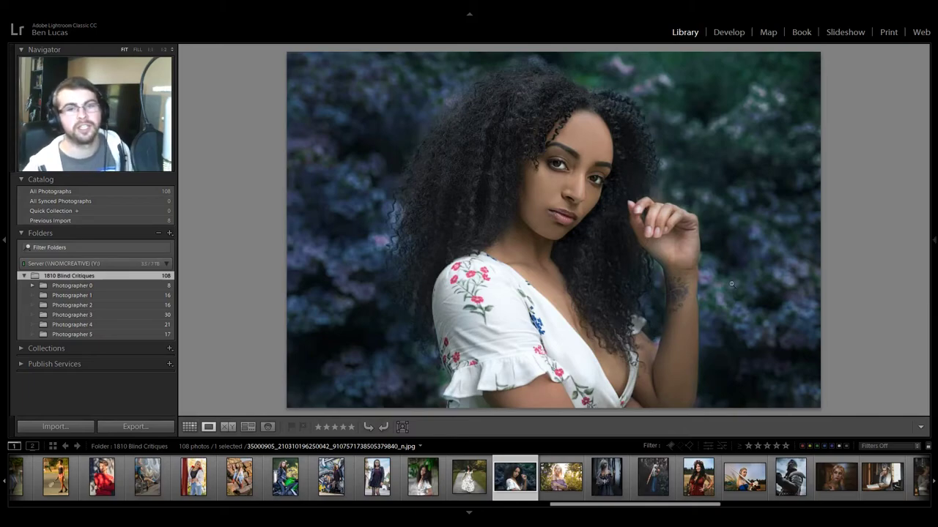
{"action": "left_click", "coordinate": [562, 481]}
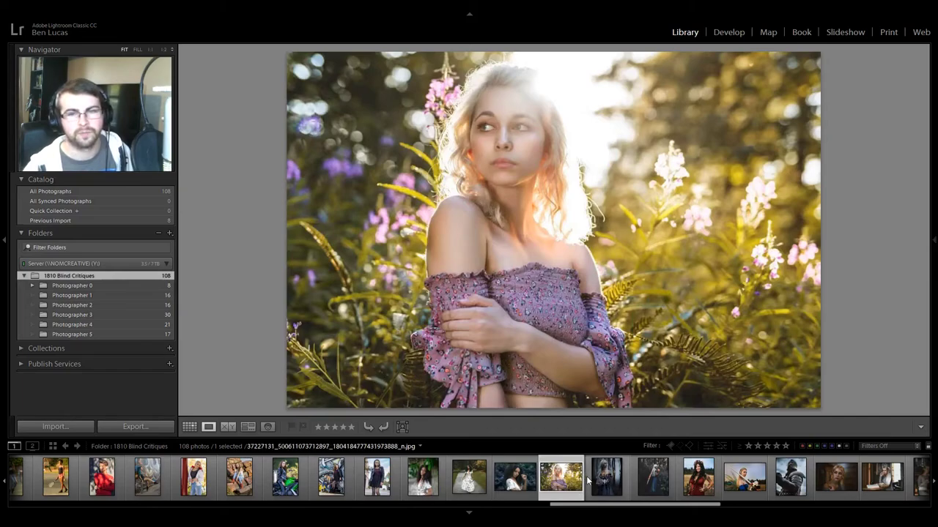
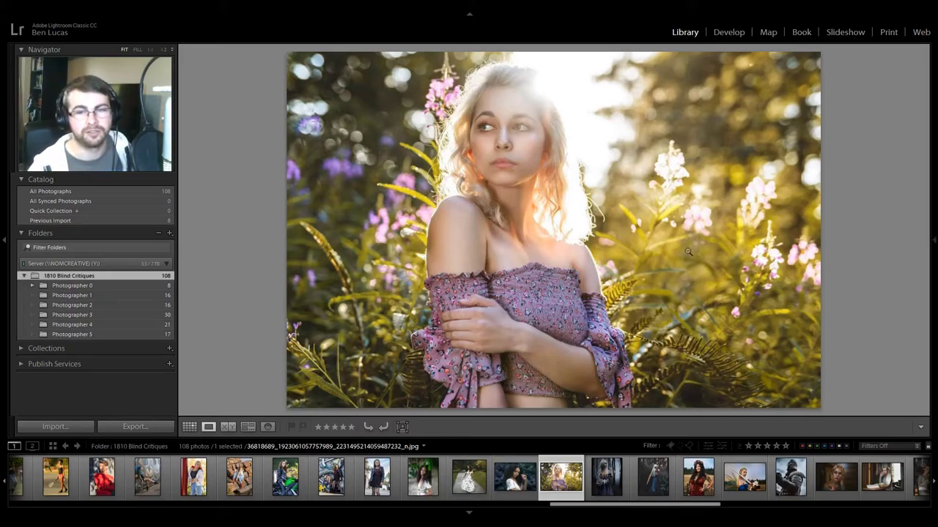
{"action": "key", "text": "Right"}
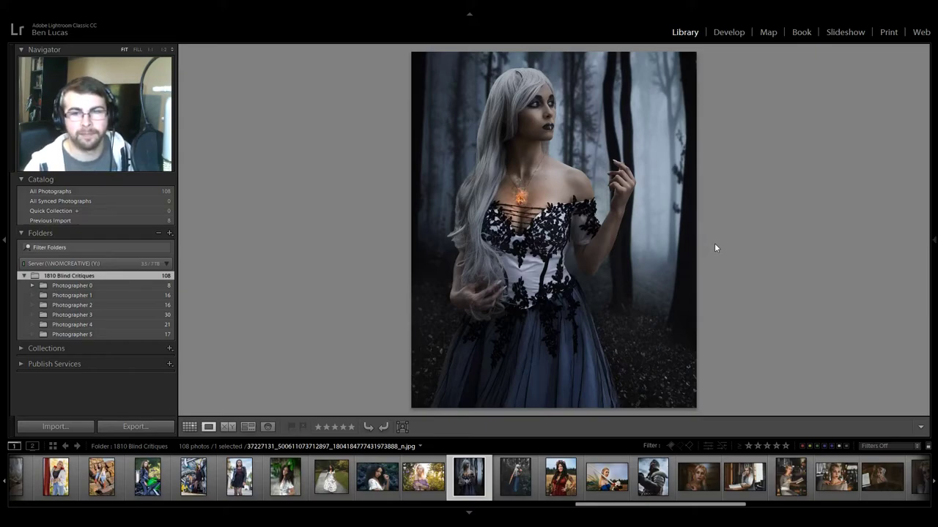
Step: Open the white-haired woman's misty forest portrait in the Develop module and inspect her face and upper body up close
{"action": "left_click", "coordinate": [736, 33]}
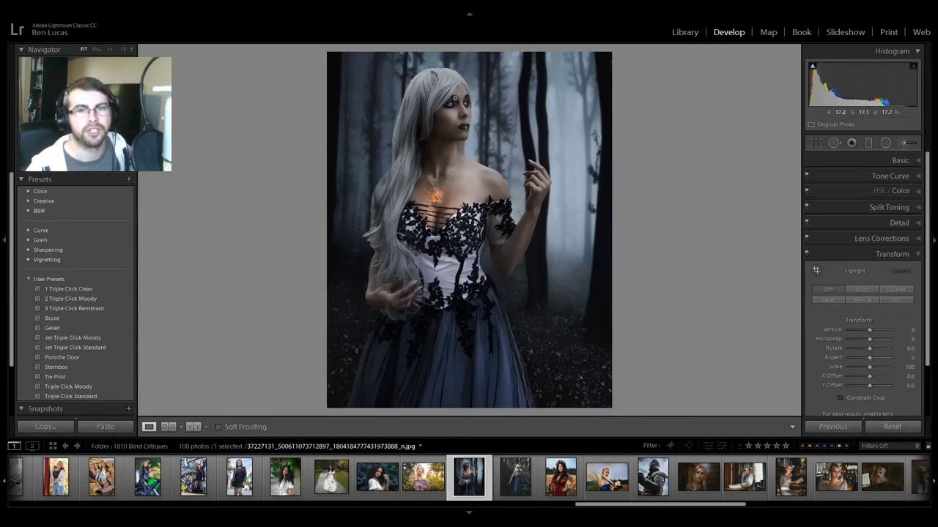
{"action": "left_click", "coordinate": [454, 108]}
{"action": "left_click_drag", "start_coordinate": [447, 254], "coordinate": [471, 171]}
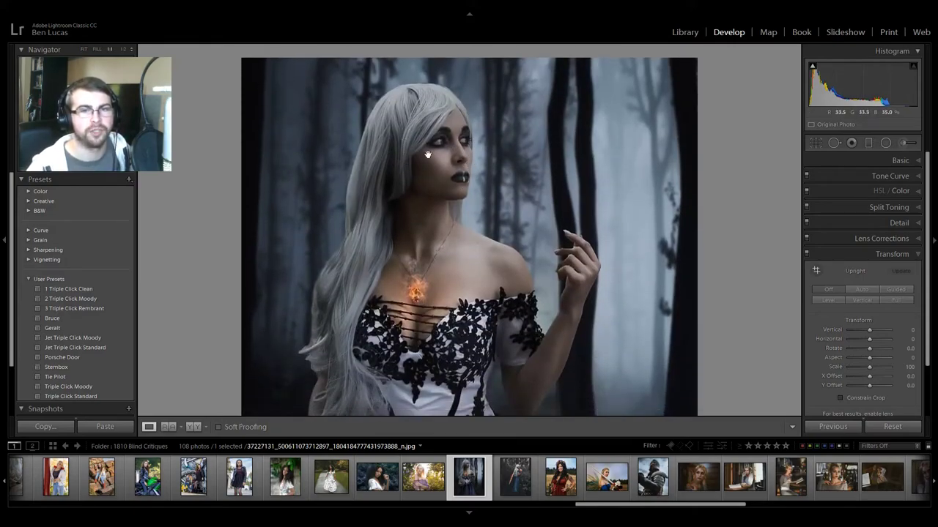
{"action": "left_click", "coordinate": [451, 222]}
Step: View the flaming-sword photo and the woman in the red dress, inspecting the latter's face and flower crown up close
{"action": "left_click", "coordinate": [528, 476]}
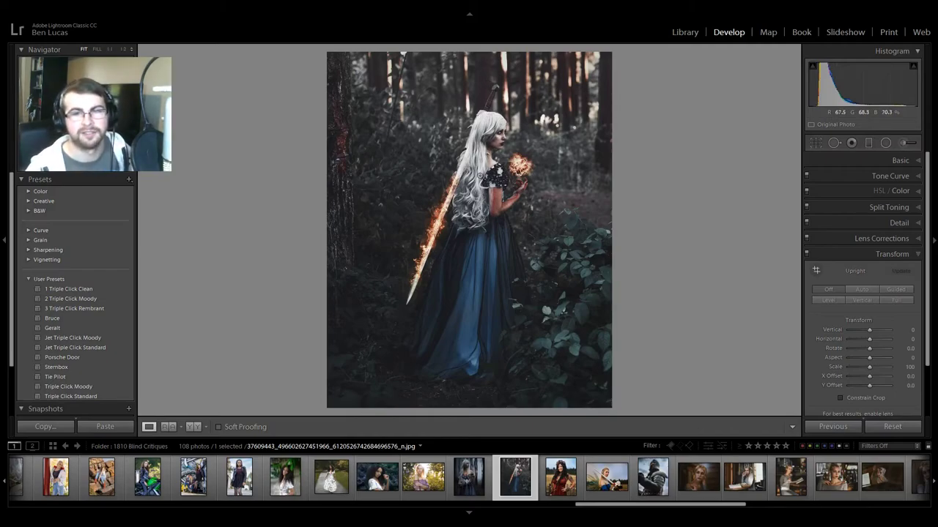
{"action": "left_click", "coordinate": [561, 477]}
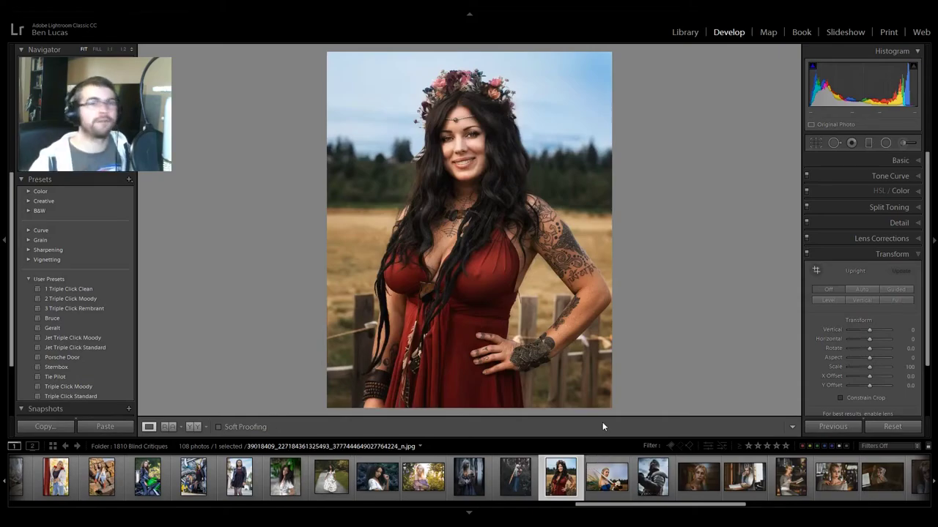
{"action": "left_click", "coordinate": [476, 155]}
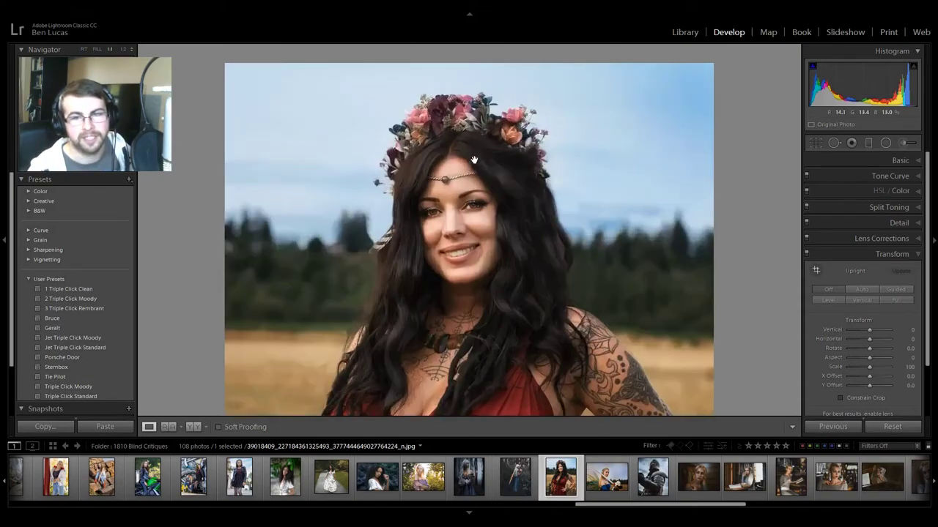
{"action": "left_click", "coordinate": [496, 235]}
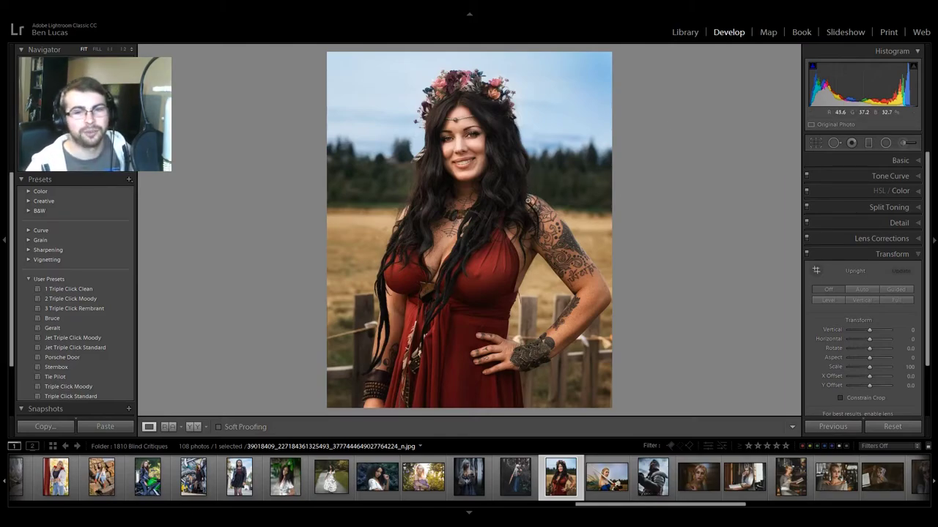
Step: View the winged woman with the sword and white roses, checking the photo at its zoomed size before fitting it again
{"action": "key", "text": "Right"}
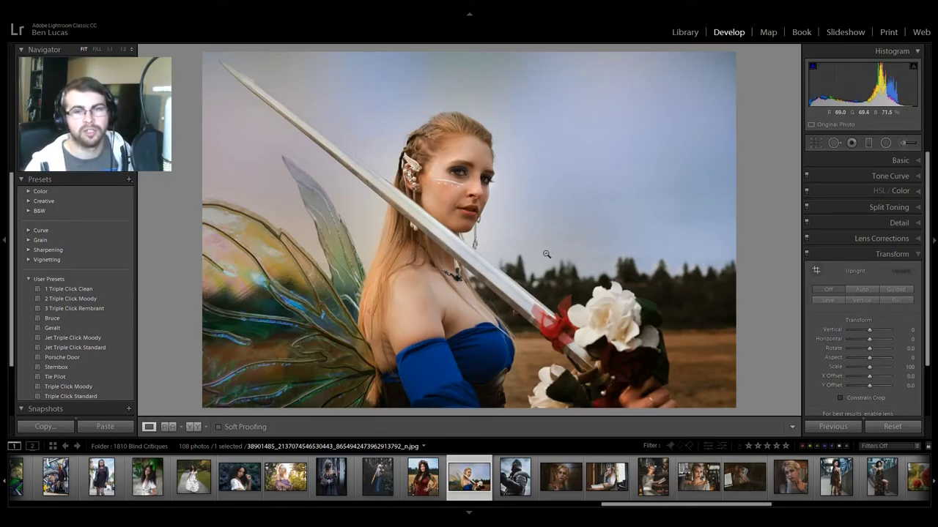
{"action": "left_click", "coordinate": [473, 177]}
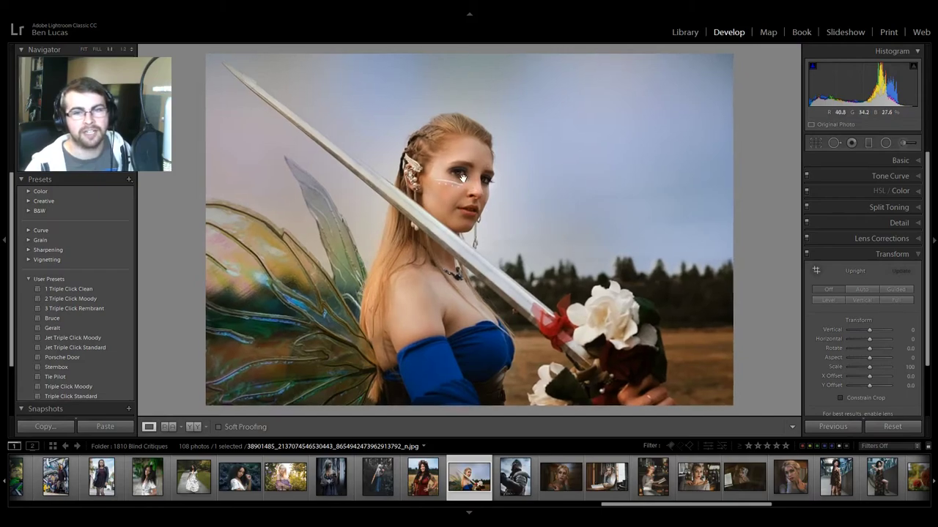
{"action": "left_click", "coordinate": [460, 176]}
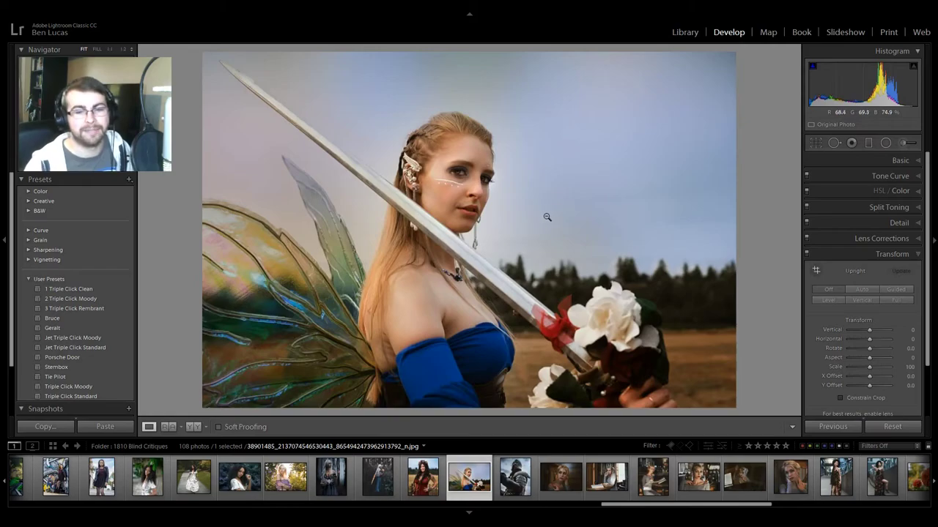
Step: View the armoured knight photo and examine the edges of the helmet and shoulder plate against the cloudy sky
{"action": "key", "text": "Right"}
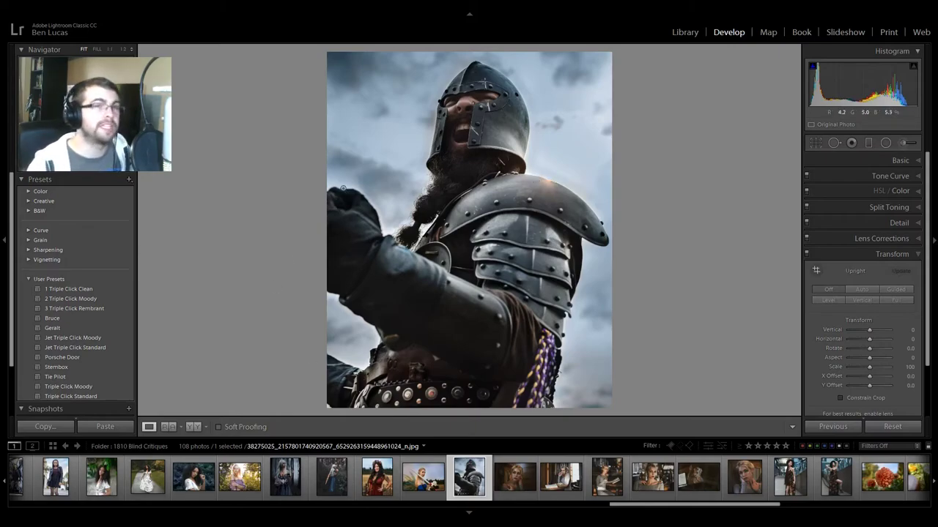
{"action": "left_click", "coordinate": [387, 149]}
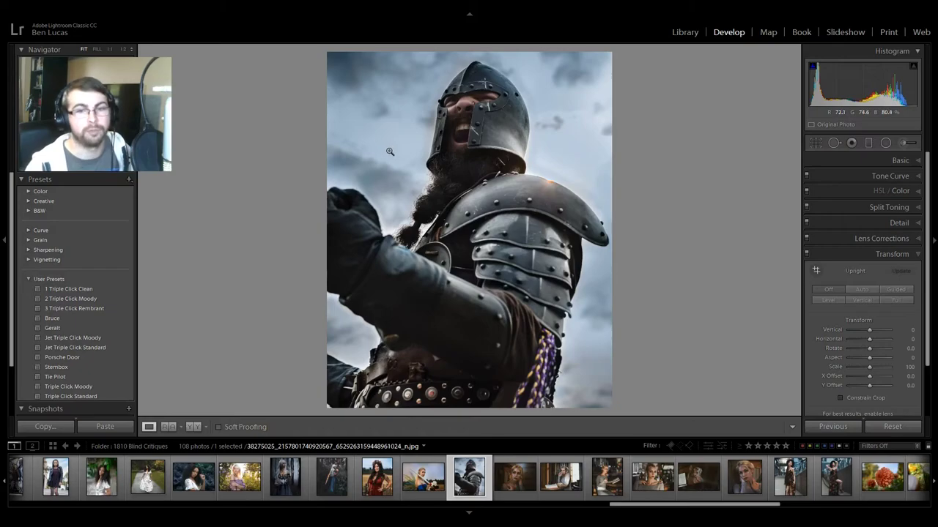
{"action": "left_click", "coordinate": [418, 156]}
{"action": "left_click", "coordinate": [417, 156]}
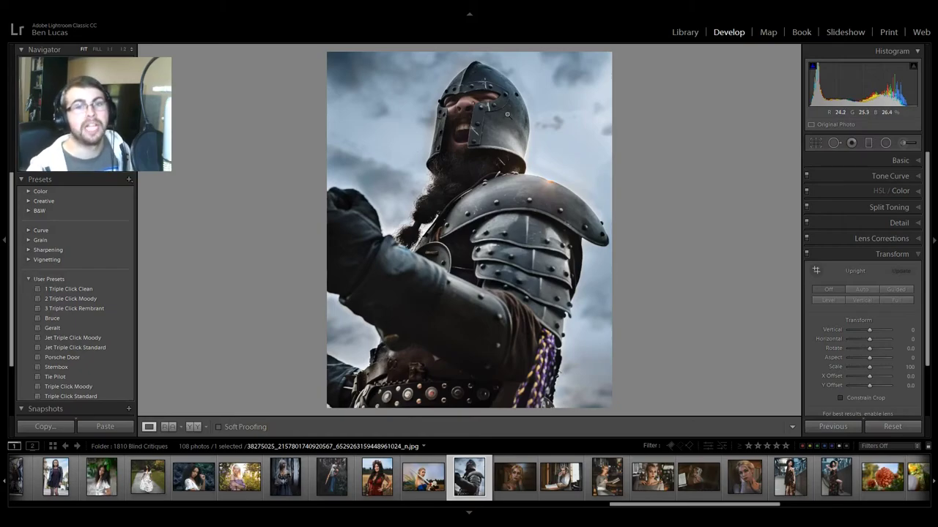
{"action": "left_click", "coordinate": [513, 63]}
{"action": "left_click", "coordinate": [516, 69]}
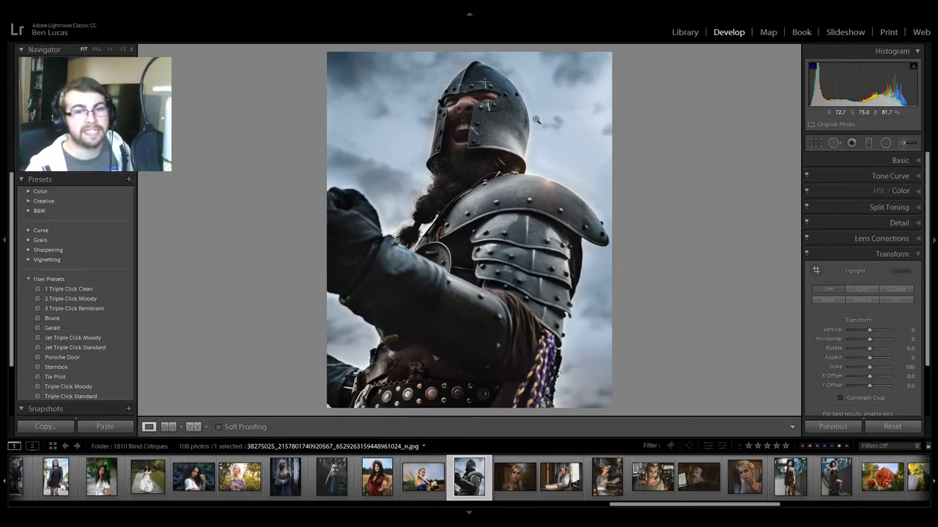
{"action": "left_click", "coordinate": [607, 177]}
{"action": "left_click", "coordinate": [604, 179]}
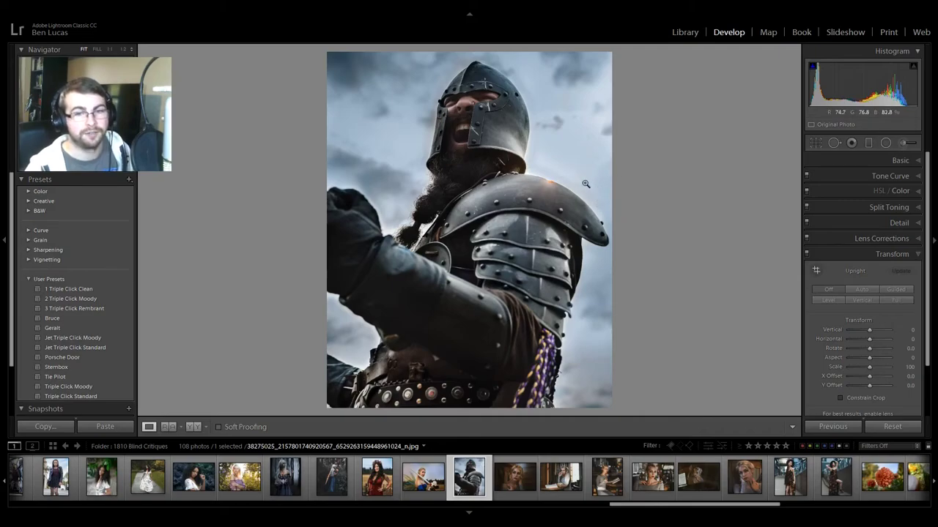
{"action": "left_click", "coordinate": [491, 52]}
{"action": "left_click", "coordinate": [555, 95]}
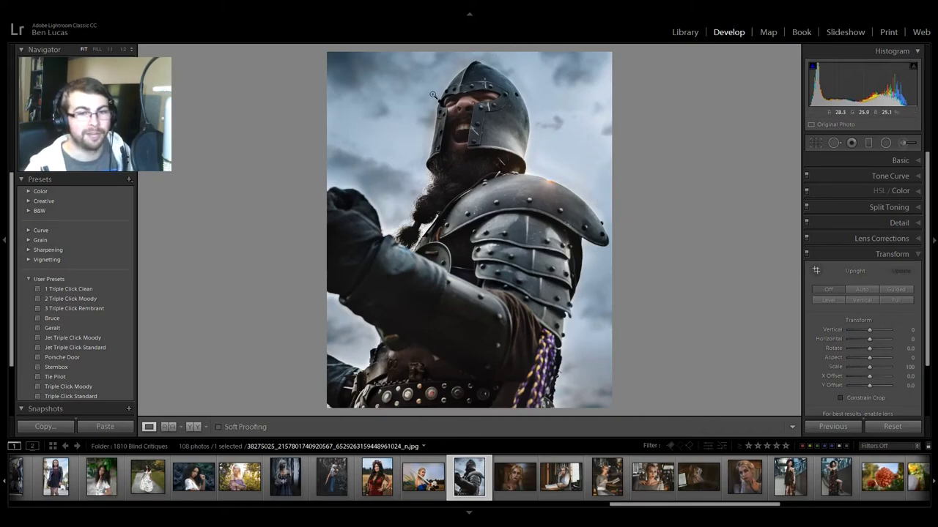
{"action": "left_click", "coordinate": [452, 54]}
{"action": "left_click", "coordinate": [563, 183]}
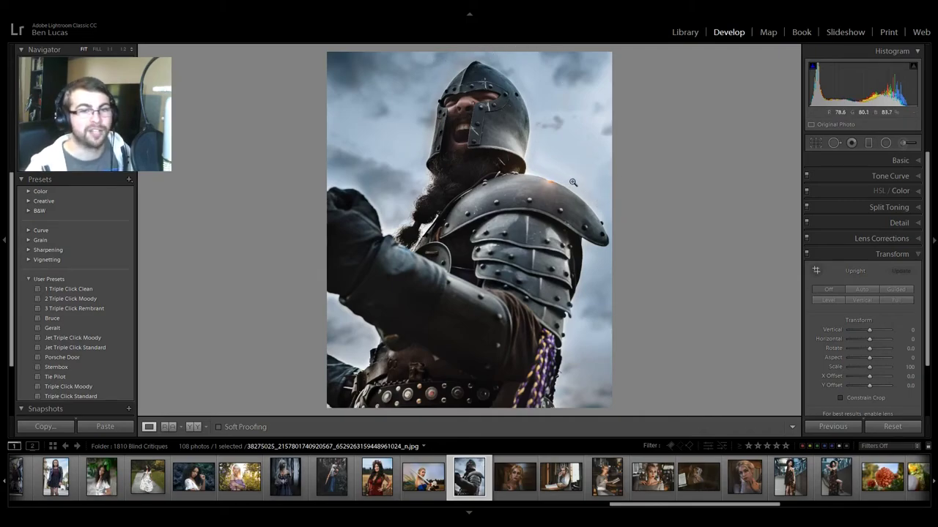
Step: Examine the orange highlight and edges of the armoured knight's shoulder plate against the cloudy sky up close
{"action": "left_click", "coordinate": [548, 169]}
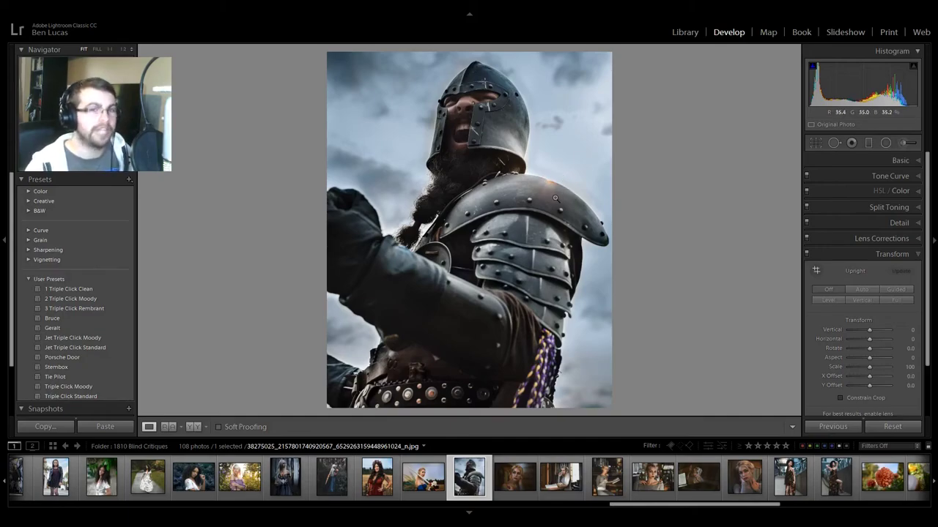
{"action": "left_click", "coordinate": [566, 180]}
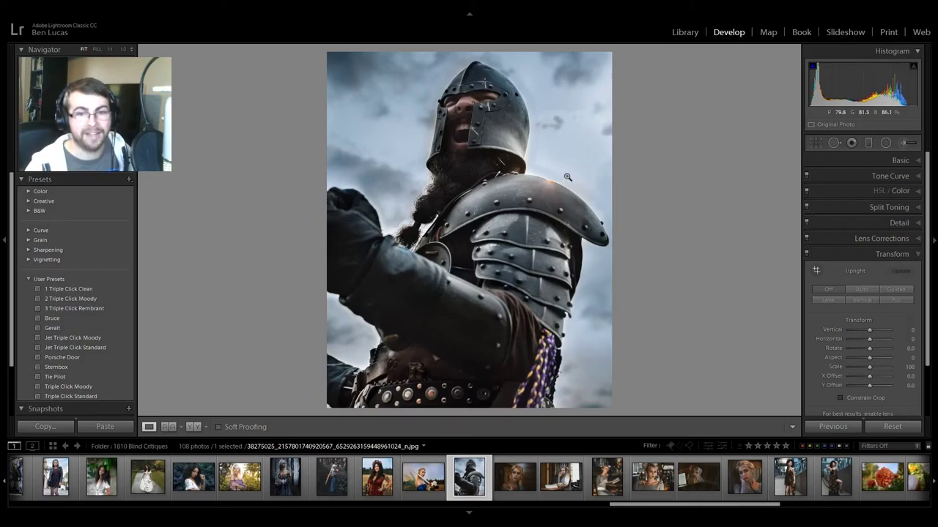
{"action": "left_click", "coordinate": [562, 185]}
{"action": "left_click", "coordinate": [562, 185]}
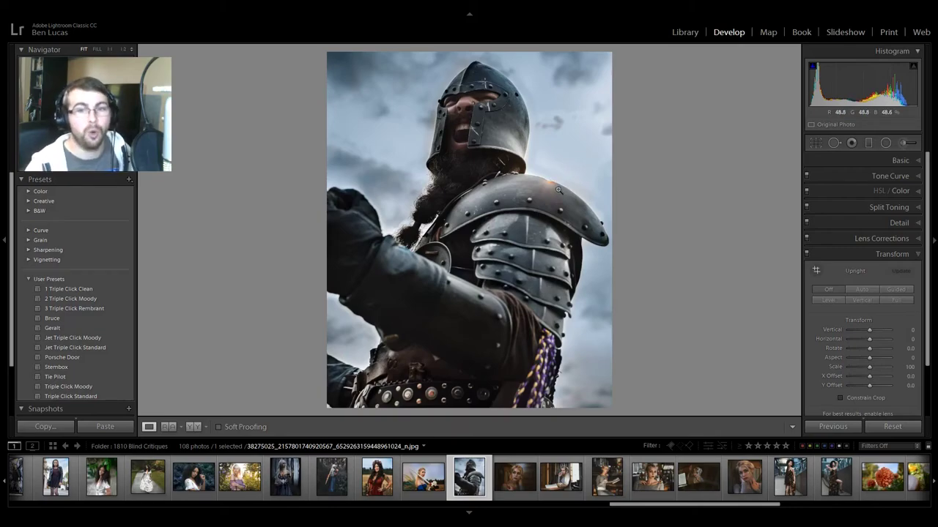
{"action": "left_click", "coordinate": [553, 181]}
{"action": "left_click", "coordinate": [548, 179]}
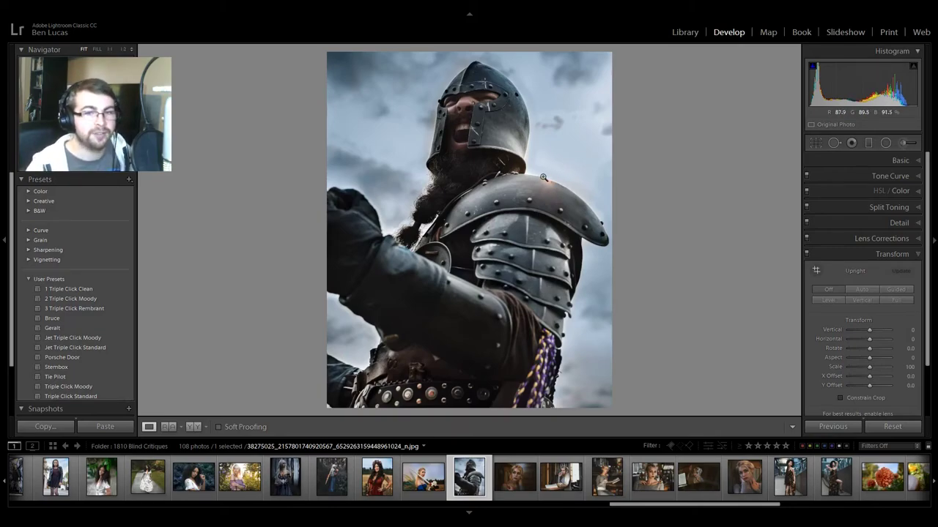
{"action": "left_click", "coordinate": [551, 183]}
{"action": "left_click", "coordinate": [554, 200]}
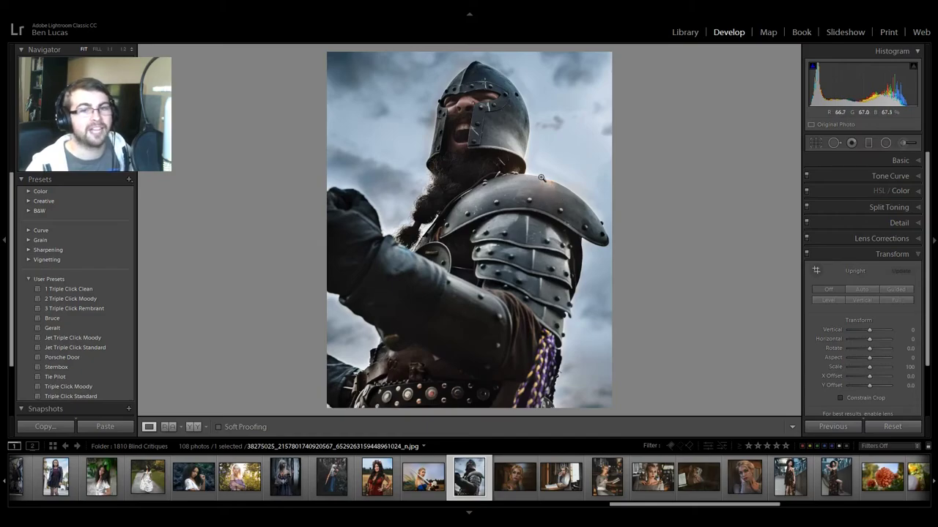
{"action": "left_click", "coordinate": [555, 198]}
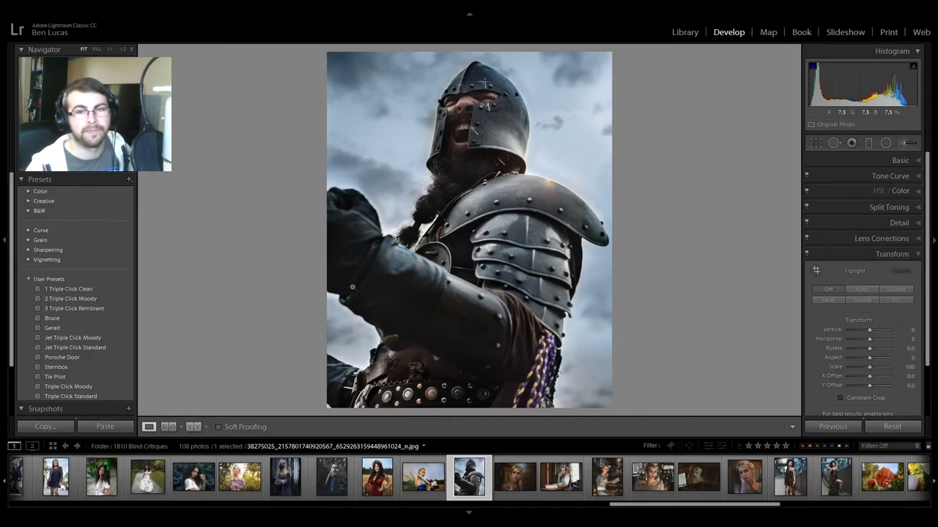
Step: View the blonde woman's dim portrait and her photo eating at the table, ending on the one with the mug and book
{"action": "key", "text": "Right"}
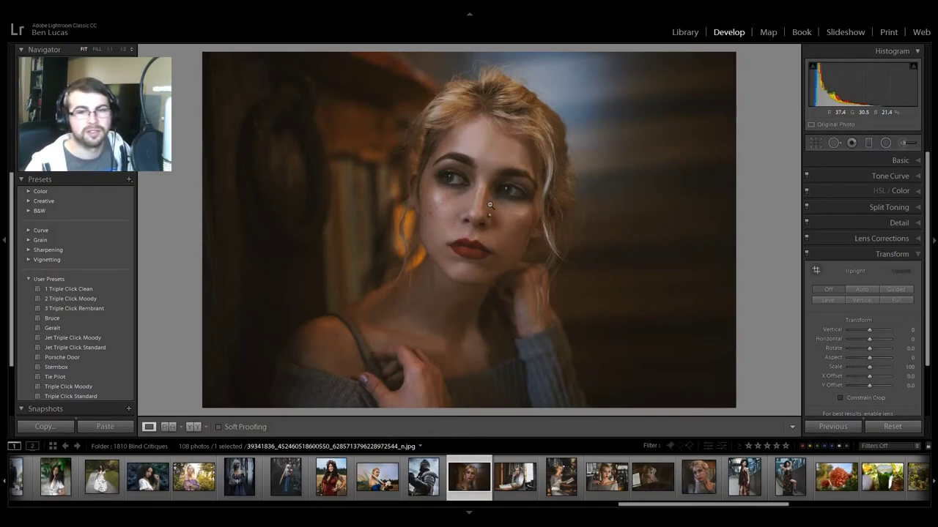
{"action": "key", "text": "Right"}
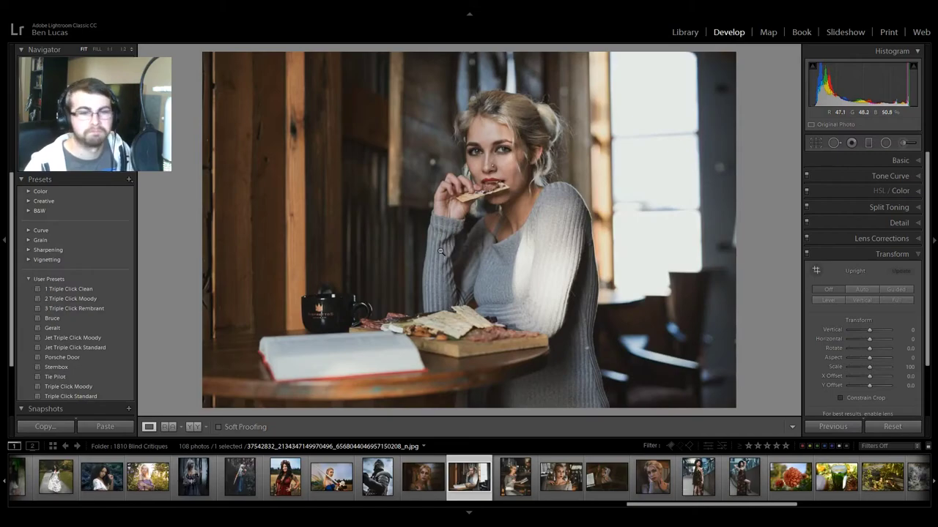
{"action": "key", "text": "Right"}
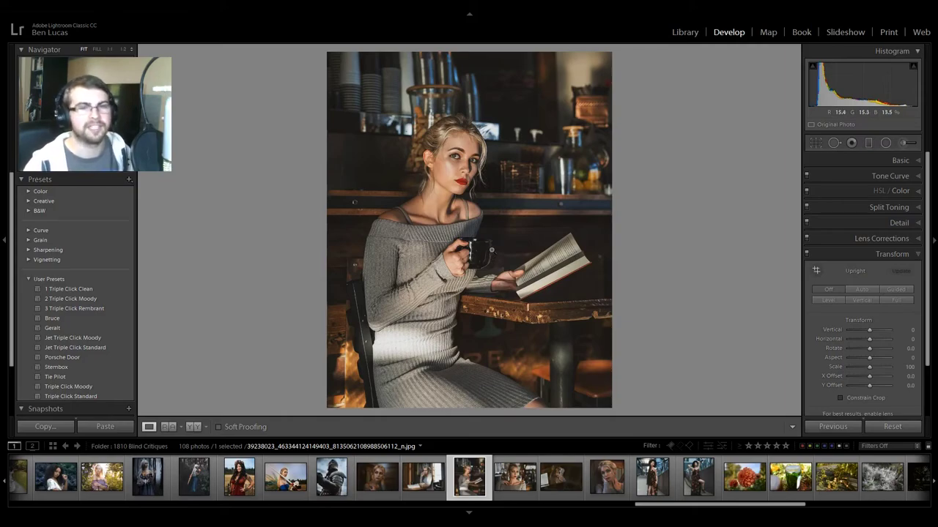
Step: Inspect the face, grey sweater and mug of the woman holding the book up close before fitting the photo again
{"action": "left_click", "coordinate": [466, 168]}
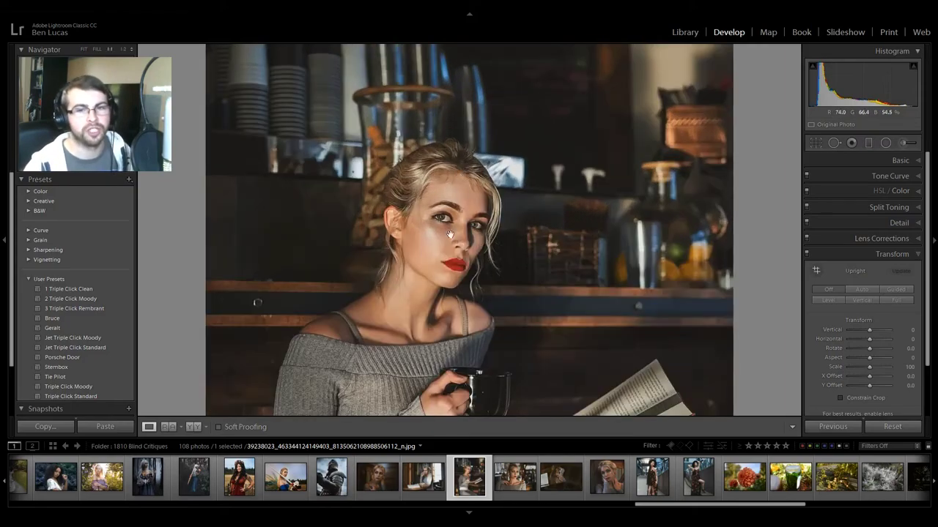
{"action": "left_click", "coordinate": [391, 293]}
{"action": "left_click", "coordinate": [409, 280]}
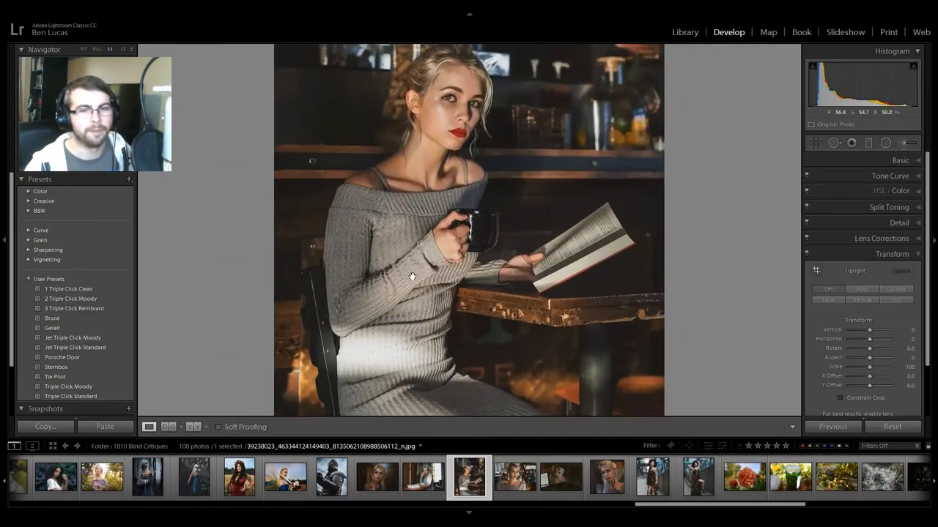
{"action": "left_click", "coordinate": [417, 265]}
{"action": "left_click", "coordinate": [450, 162]}
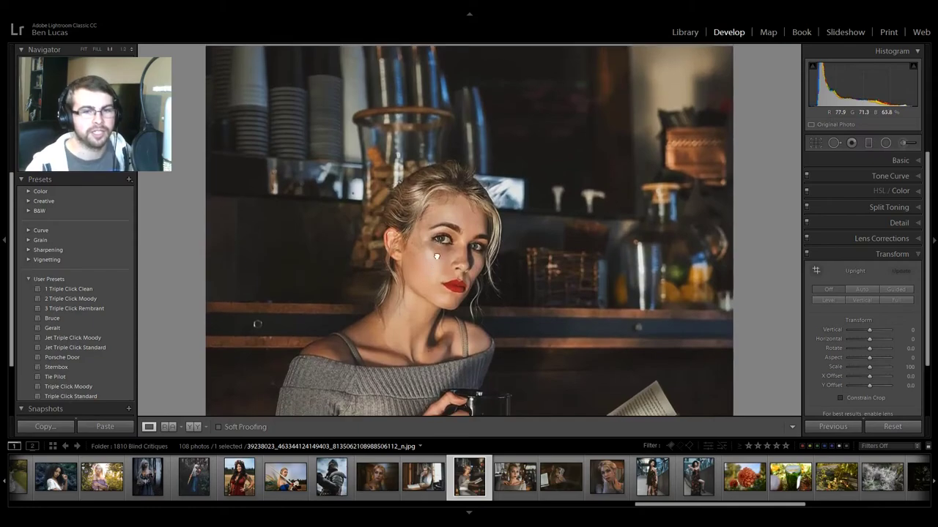
{"action": "left_click_drag", "start_coordinate": [435, 278], "coordinate": [431, 182]}
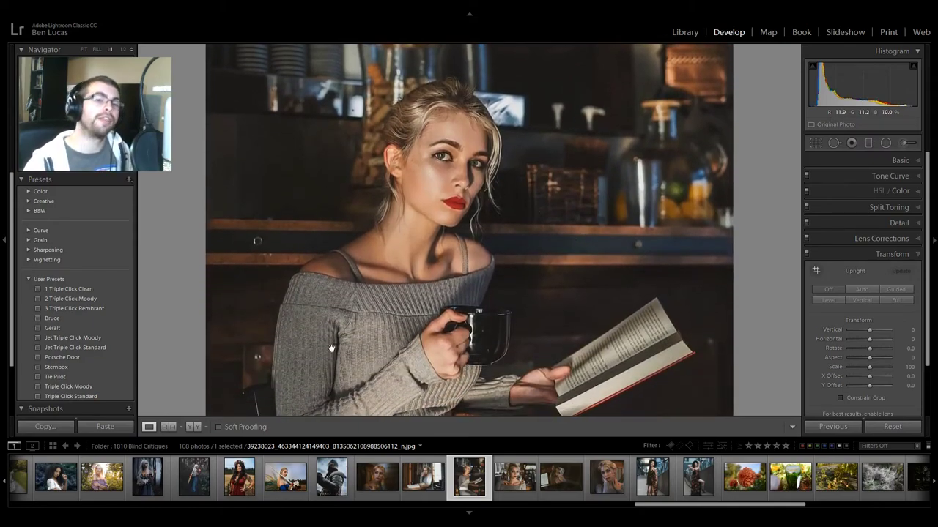
{"action": "left_click", "coordinate": [457, 257]}
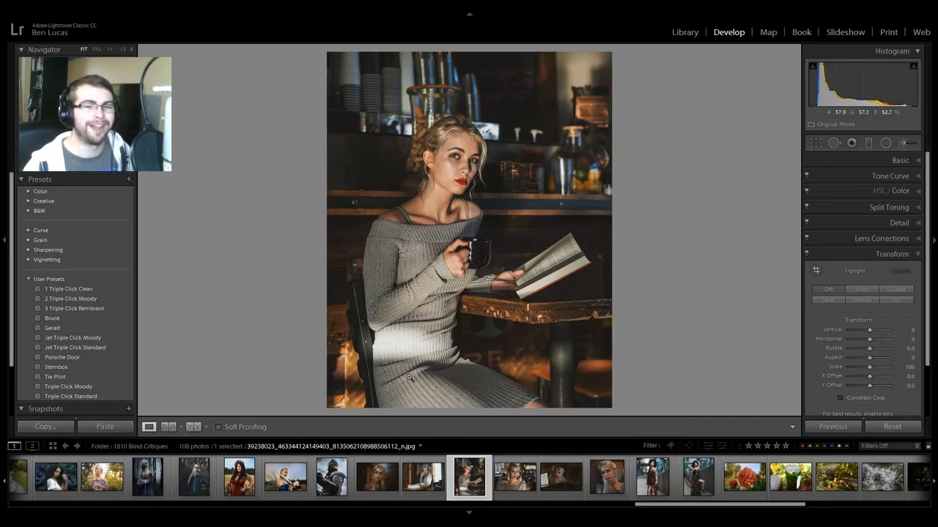
Step: View the blonde woman's café portrait, raised-hand photo and hand-on-cheek portrait, inspecting the last one's face up close
{"action": "left_click", "coordinate": [516, 485]}
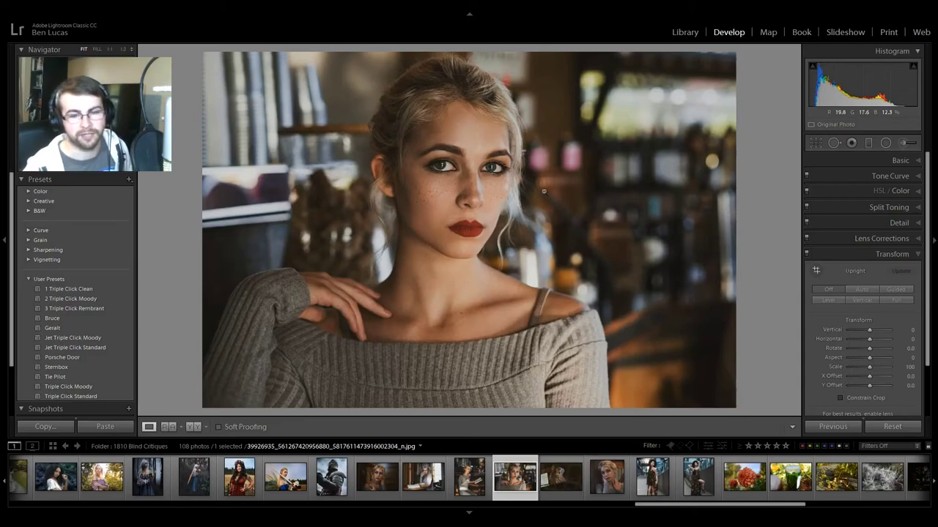
{"action": "left_click", "coordinate": [550, 465]}
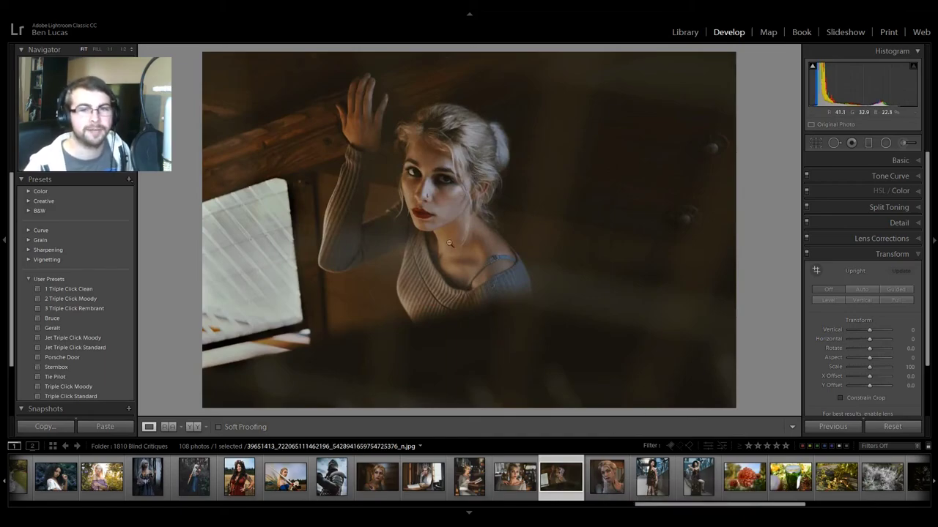
{"action": "left_click", "coordinate": [611, 479]}
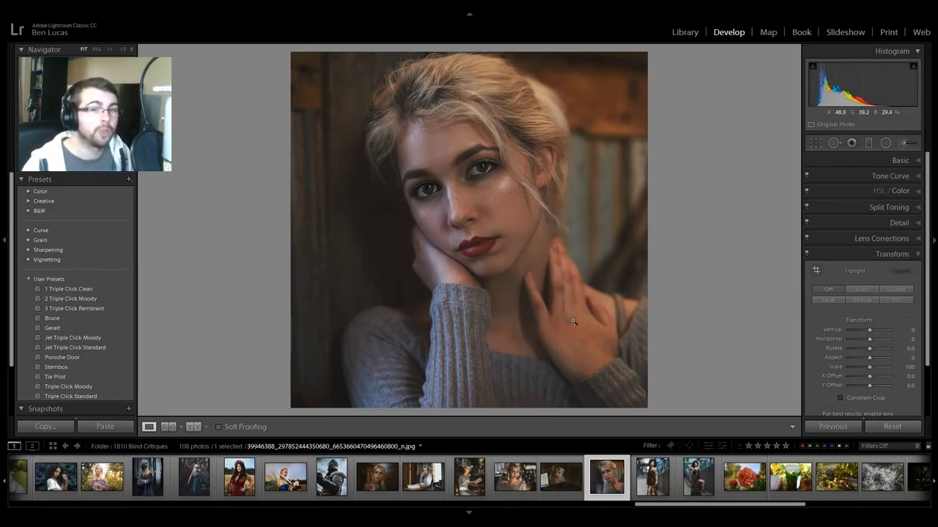
{"action": "left_click", "coordinate": [480, 193]}
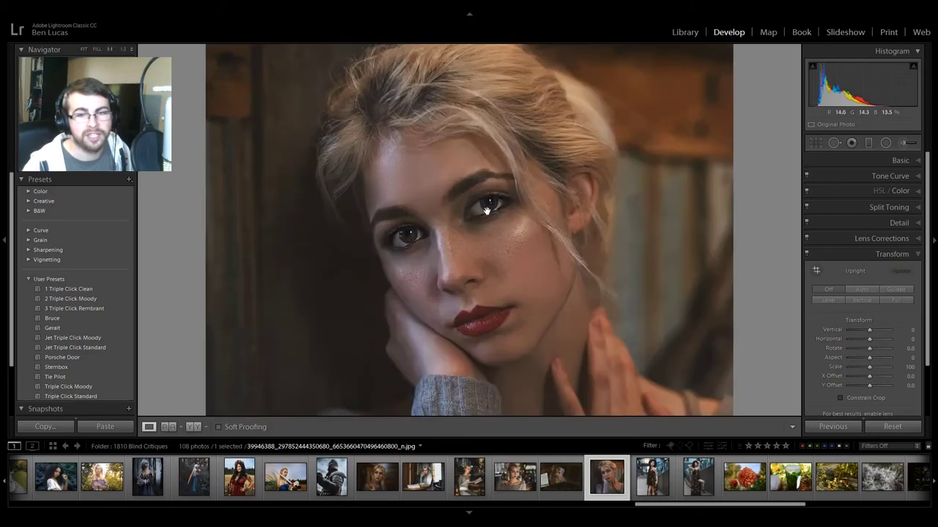
{"action": "left_click", "coordinate": [482, 239]}
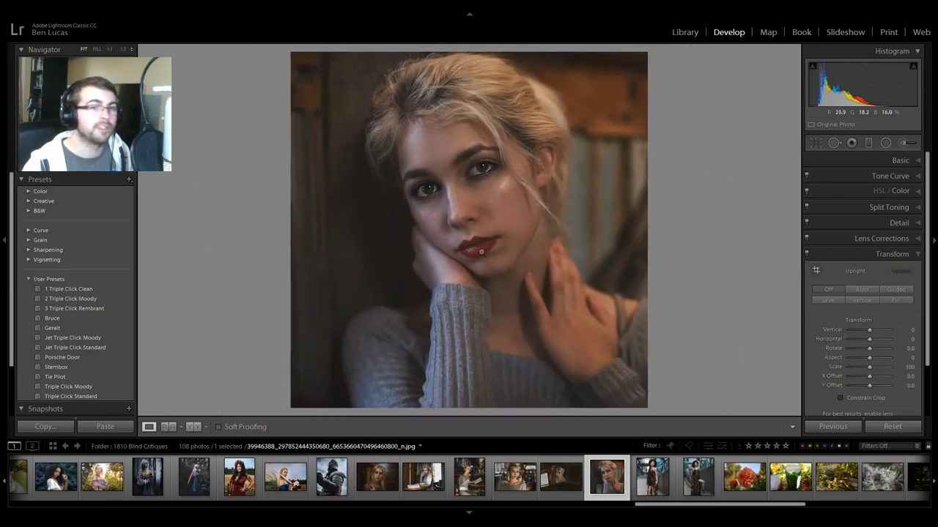
Step: View both photos of the woman in the black hat and floral dress, inspecting the second one's face and raised arms
{"action": "left_click", "coordinate": [668, 476]}
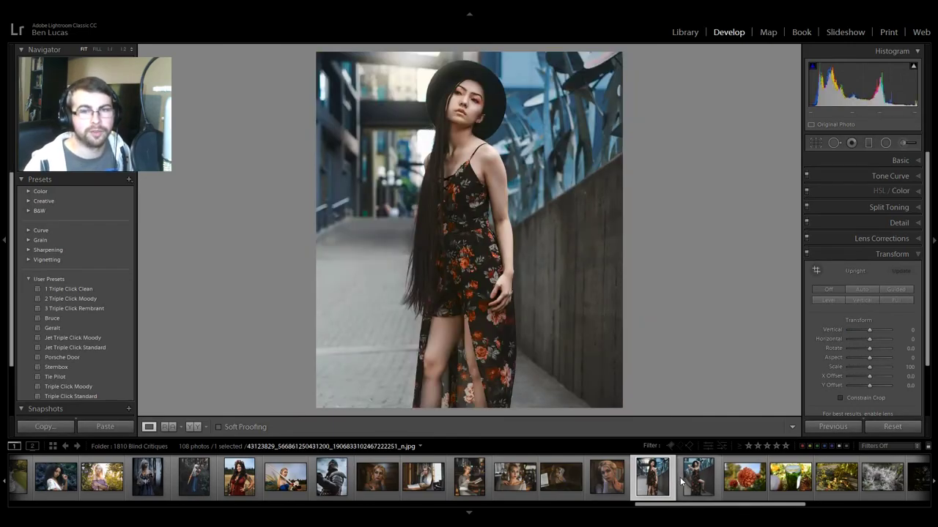
{"action": "left_click", "coordinate": [681, 481]}
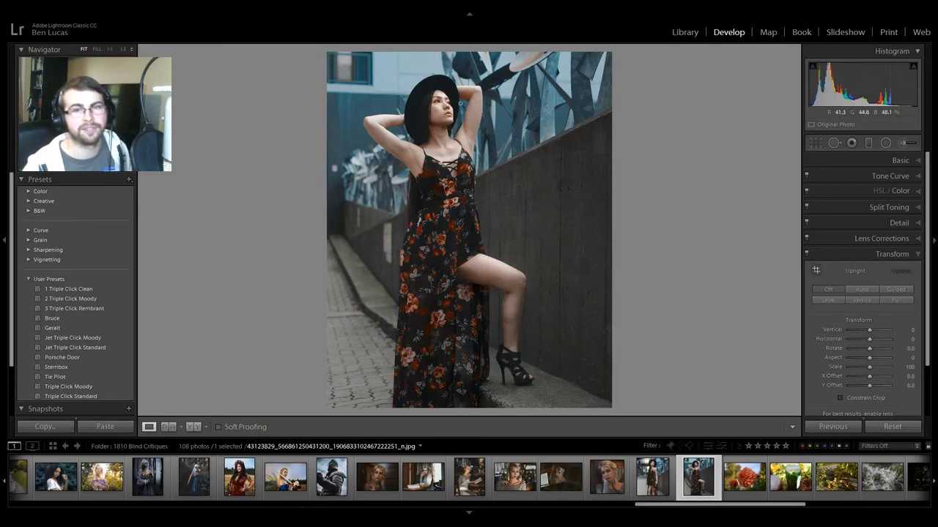
{"action": "left_click", "coordinate": [449, 101]}
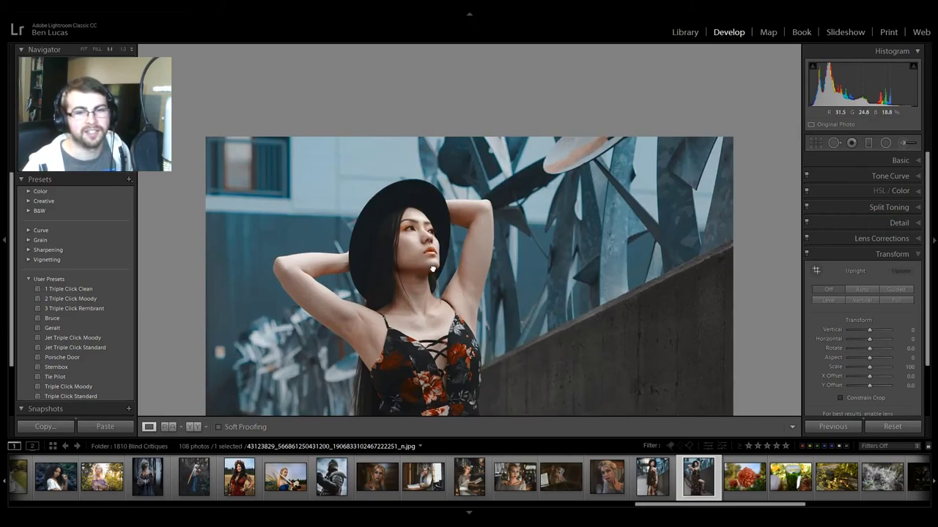
{"action": "left_click", "coordinate": [430, 269]}
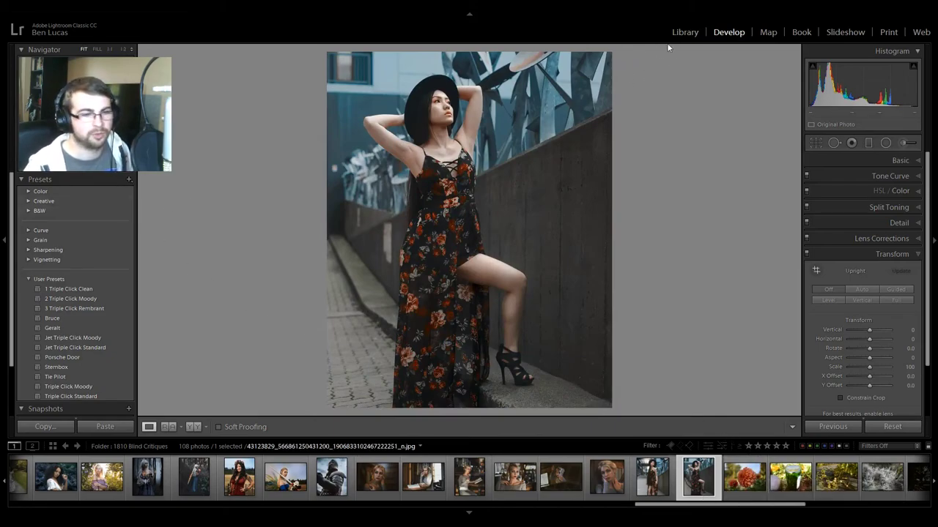
Step: Show the Photographer 5 folder in the Library as a grid with smaller thumbnails and no photo selected
{"action": "left_click", "coordinate": [686, 33]}
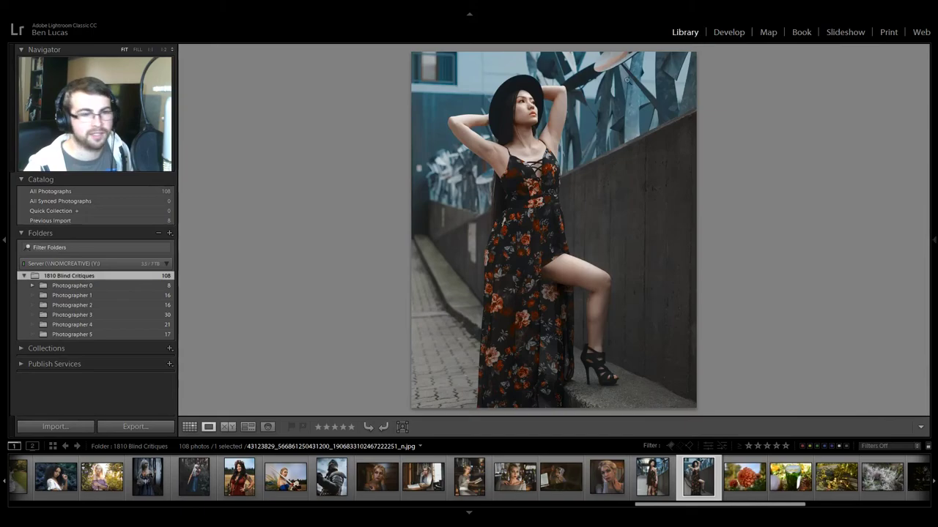
{"action": "left_click", "coordinate": [84, 334]}
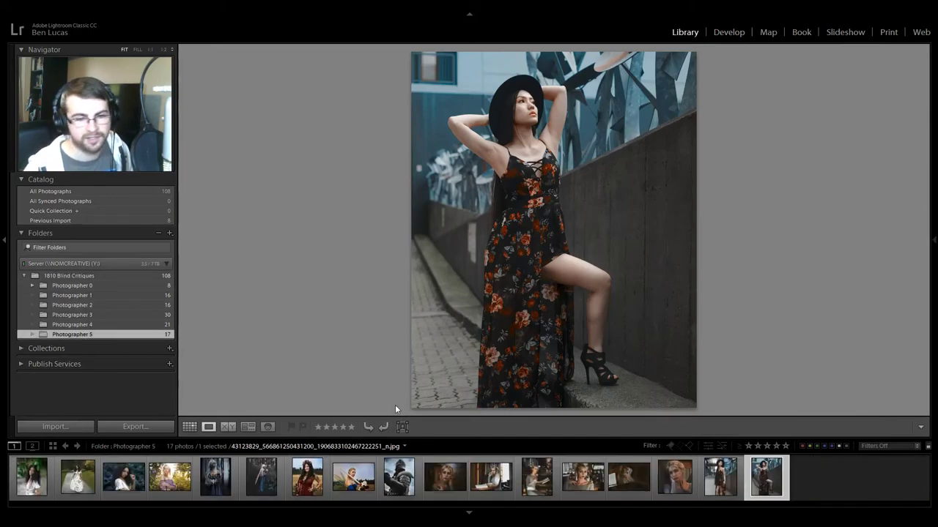
{"action": "left_click", "coordinate": [189, 426]}
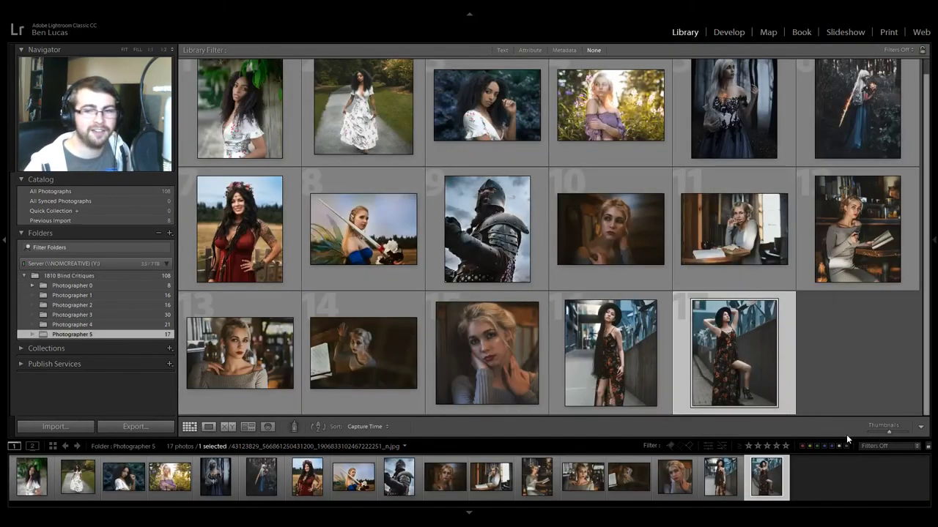
{"action": "left_click_drag", "start_coordinate": [888, 433], "coordinate": [885, 435]}
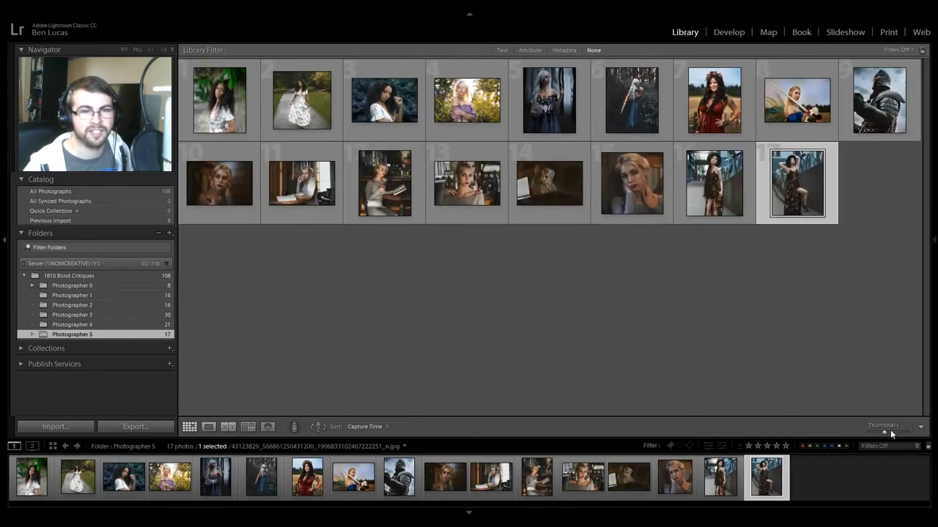
{"action": "left_click", "coordinate": [860, 370]}
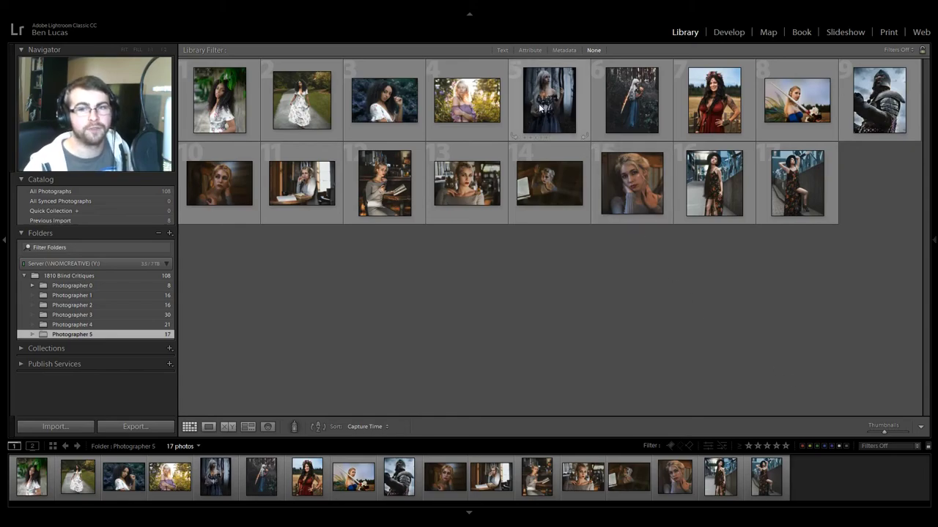
Step: Enlarge the backlit woman among the flowers and the armoured knight one after the other, returning to the grid each time
{"action": "double_click", "coordinate": [473, 106]}
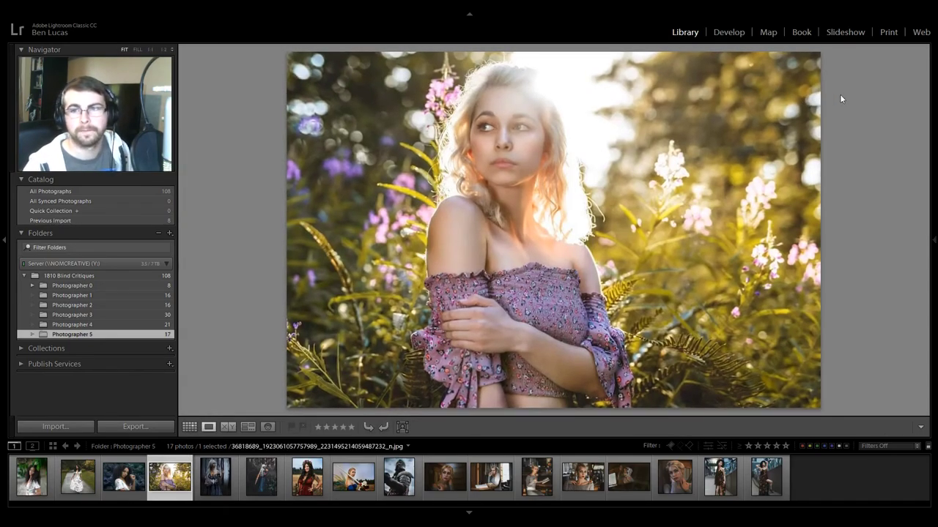
{"action": "key", "text": "g"}
{"action": "double_click", "coordinate": [868, 92]}
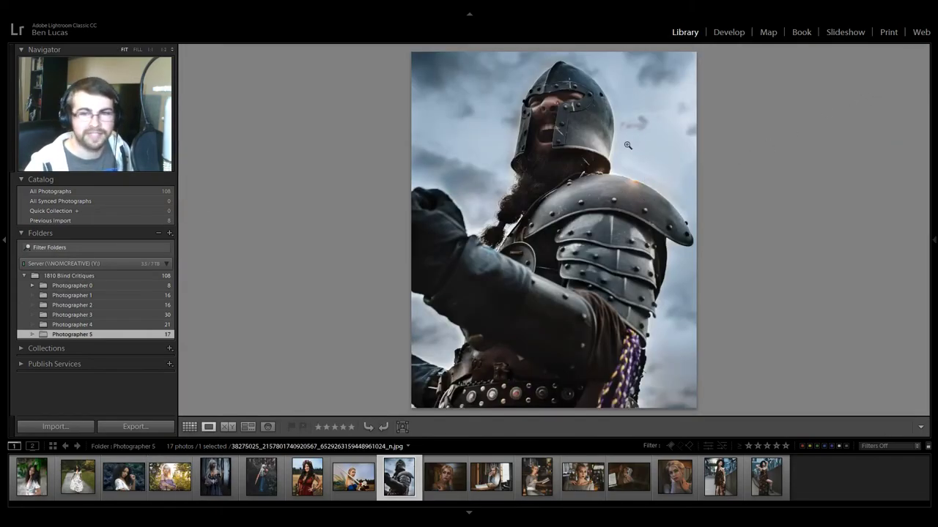
{"action": "key", "text": "g"}
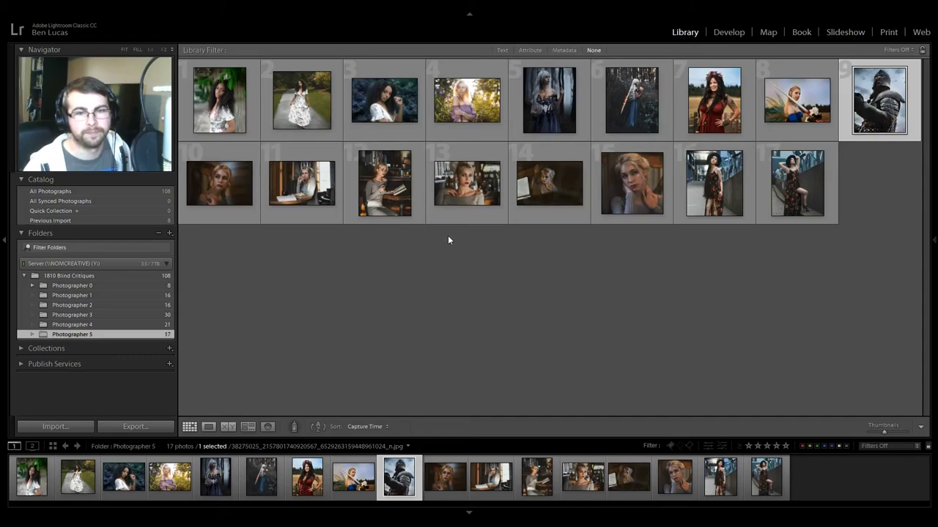
Step: Enlarge the woman with the mug and book and the second black-hat photo in turn, ending back in the grid
{"action": "double_click", "coordinate": [384, 185]}
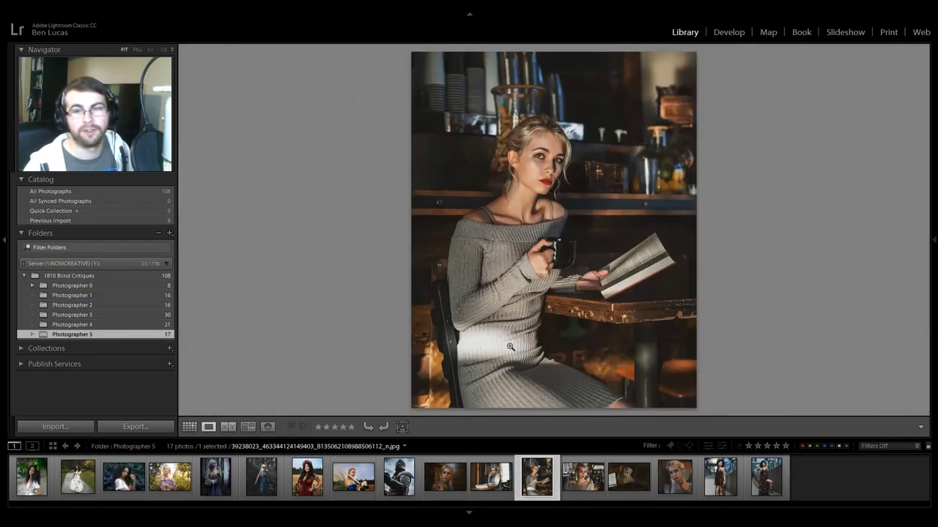
{"action": "key", "text": "g"}
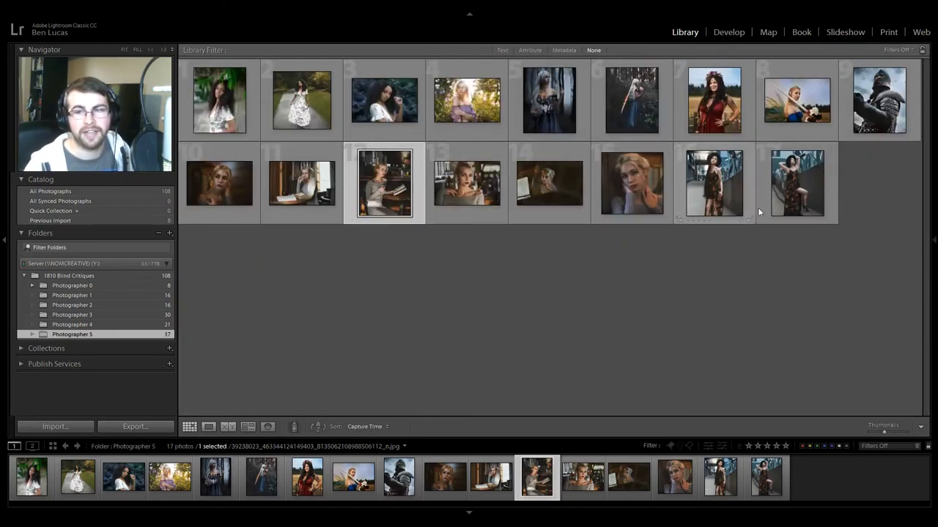
{"action": "left_click", "coordinate": [811, 188]}
{"action": "double_click", "coordinate": [811, 188]}
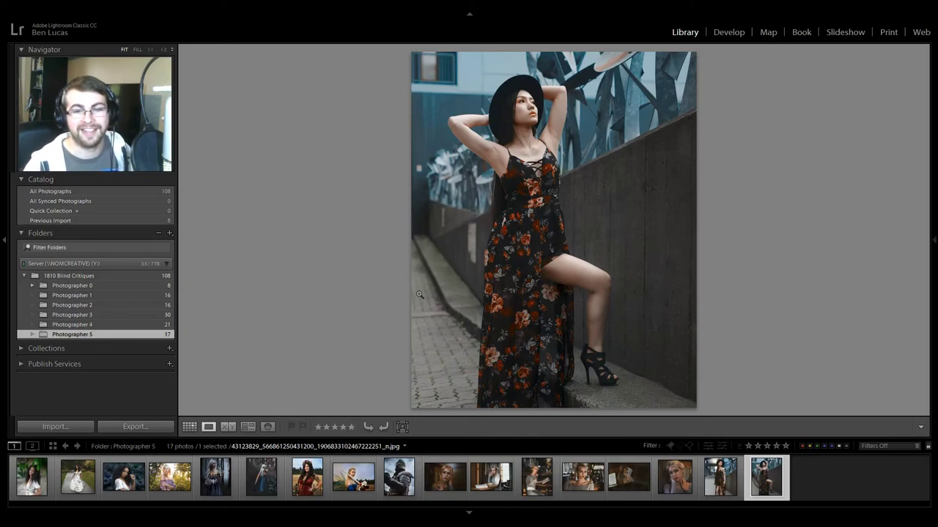
{"action": "key", "text": "g"}
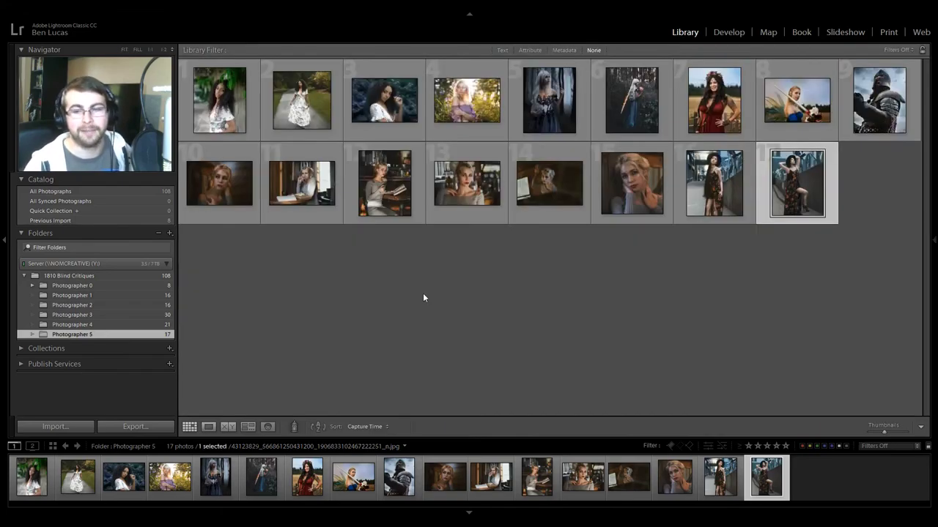
Step: Open the Photographer 4 folder, enlarge the woman in red boots sitting on the rocks, and return to the grid
{"action": "left_click", "coordinate": [436, 258]}
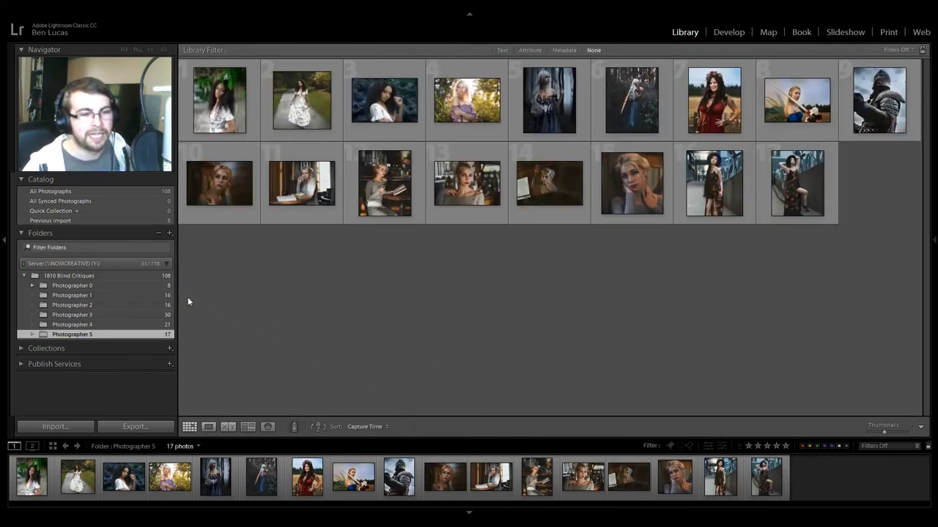
{"action": "left_click", "coordinate": [139, 325]}
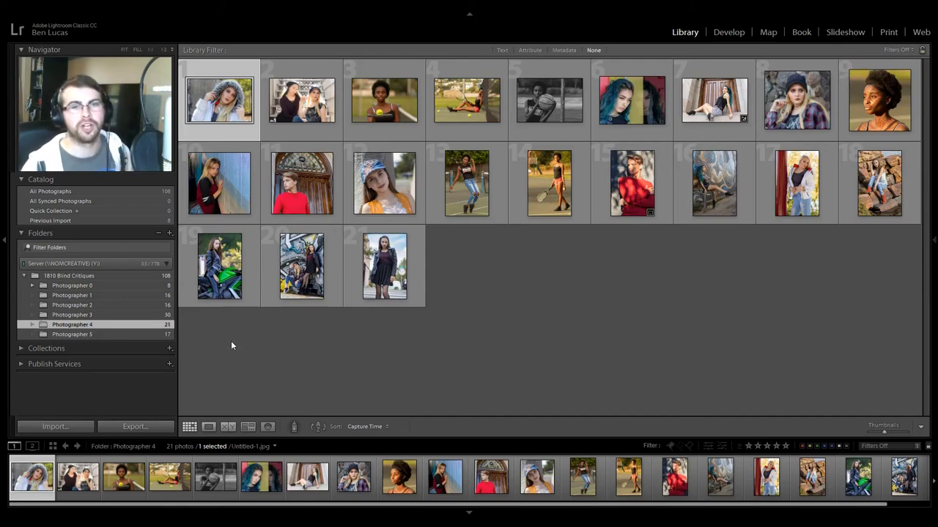
{"action": "double_click", "coordinate": [883, 175]}
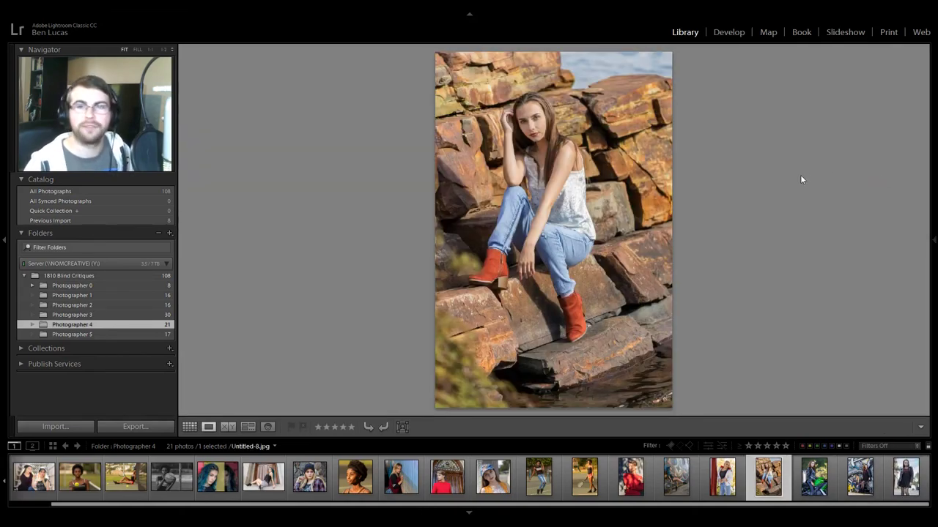
{"action": "double_click", "coordinate": [534, 166]}
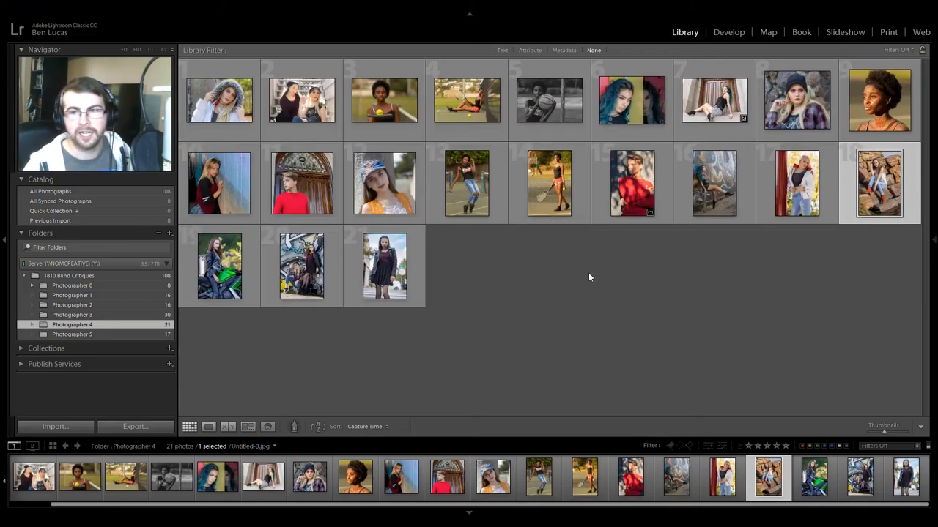
Step: Enlarge the man in the red sweater and the woman in the blue cap in turn, ending in the grid with nothing selected
{"action": "double_click", "coordinate": [299, 171]}
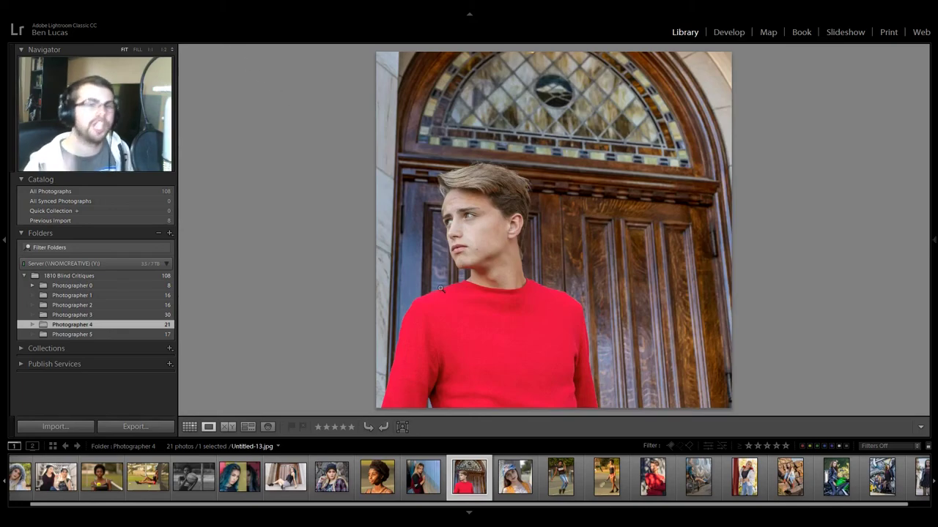
{"action": "key", "text": "g"}
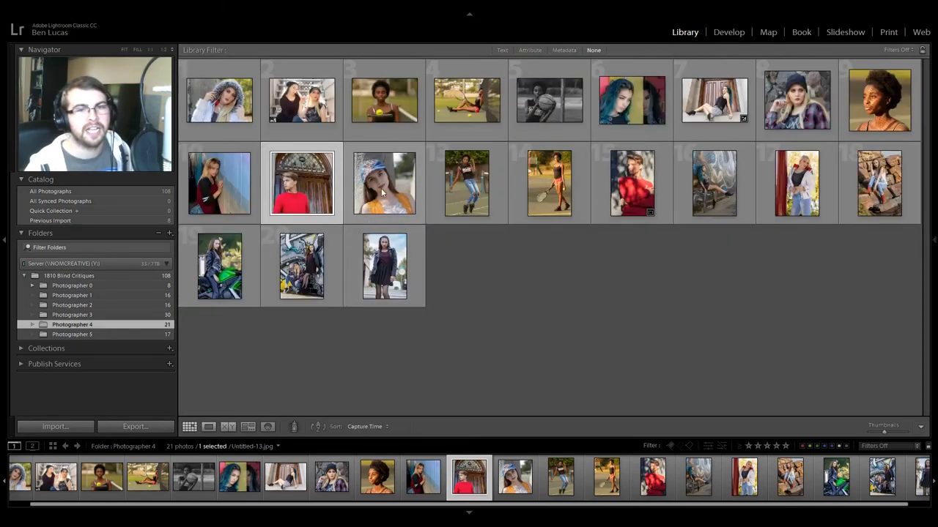
{"action": "double_click", "coordinate": [384, 192]}
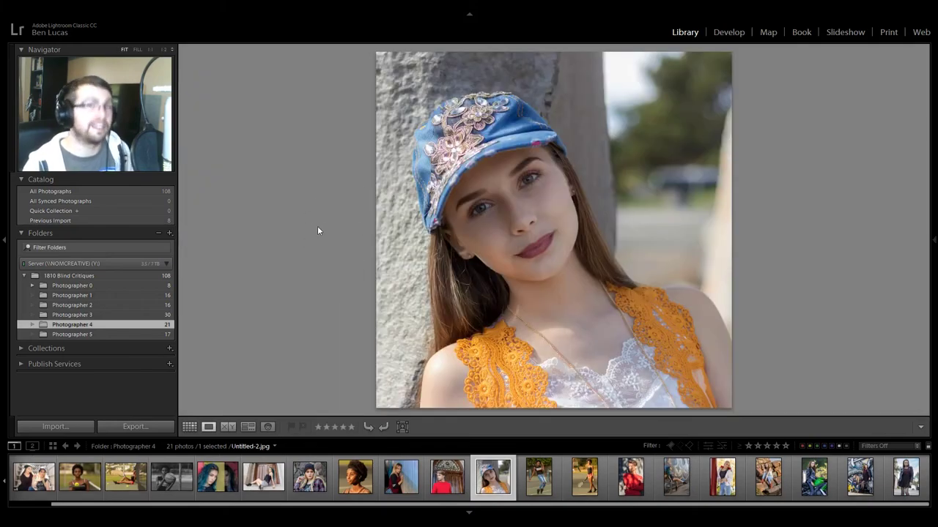
{"action": "key", "text": "g"}
{"action": "left_click", "coordinate": [536, 251]}
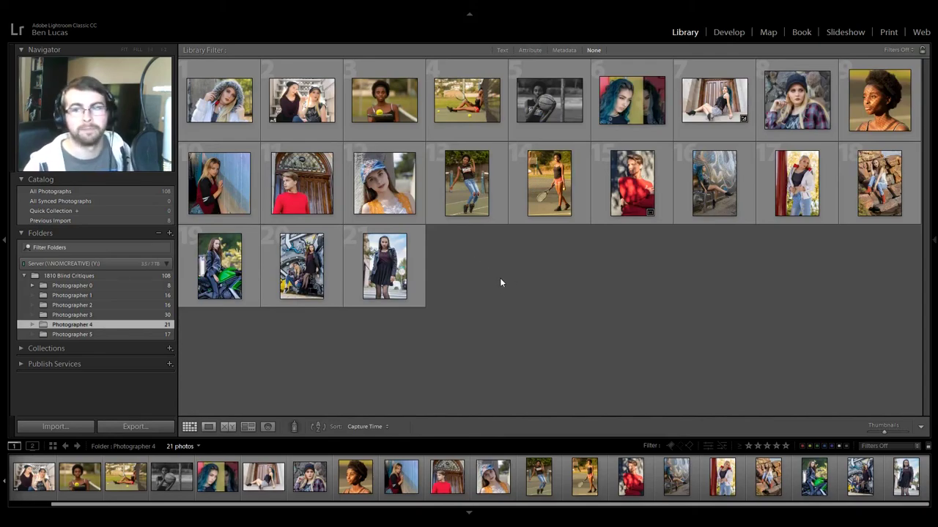
Step: Open the Photographer 3 folder, enlarge the race cars under the orange sunset sky, and return to the grid
{"action": "left_click", "coordinate": [96, 314]}
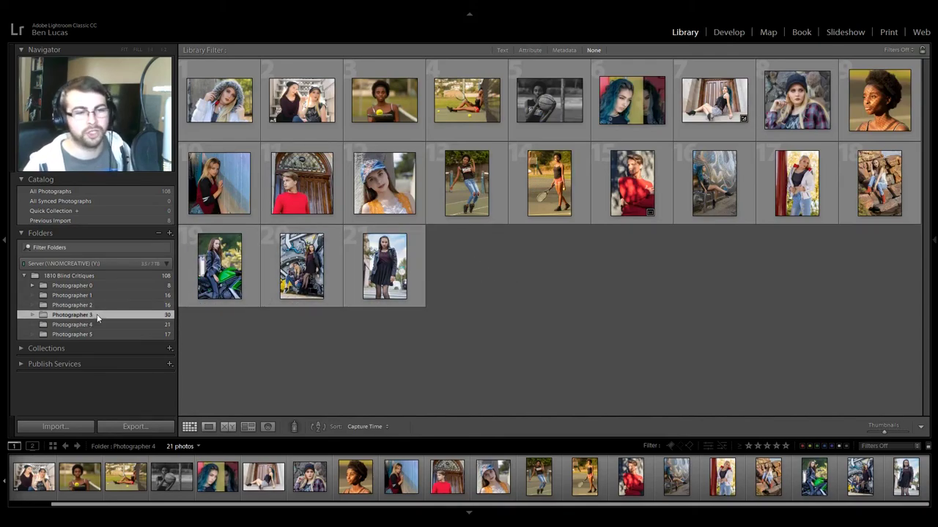
{"action": "left_click", "coordinate": [459, 348]}
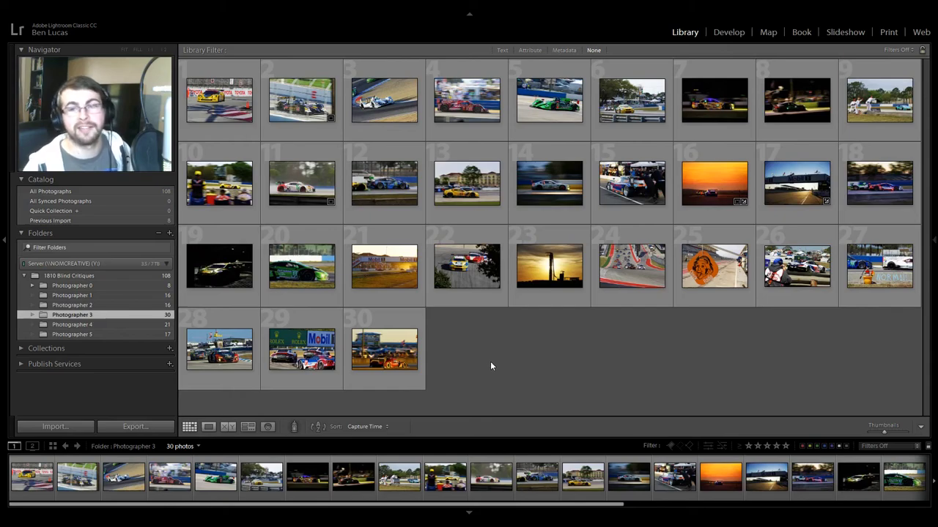
{"action": "double_click", "coordinate": [723, 179]}
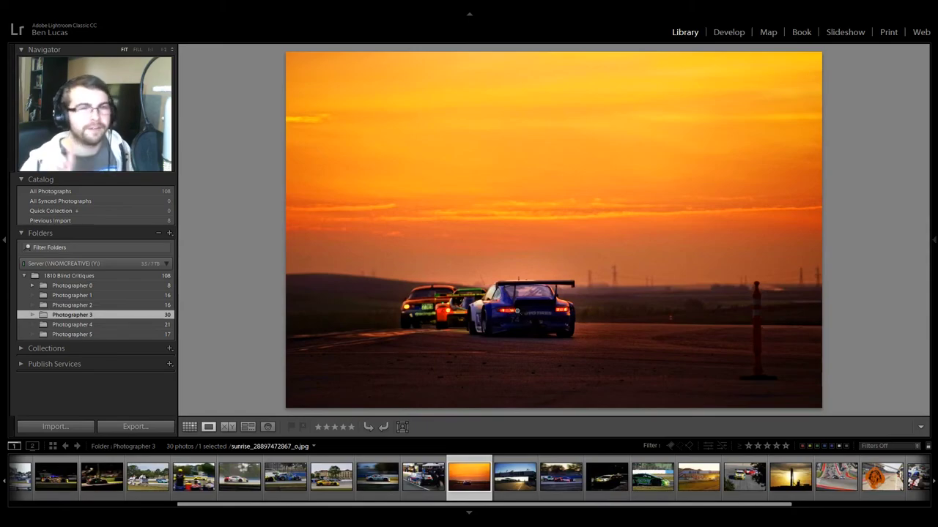
{"action": "key", "text": "g"}
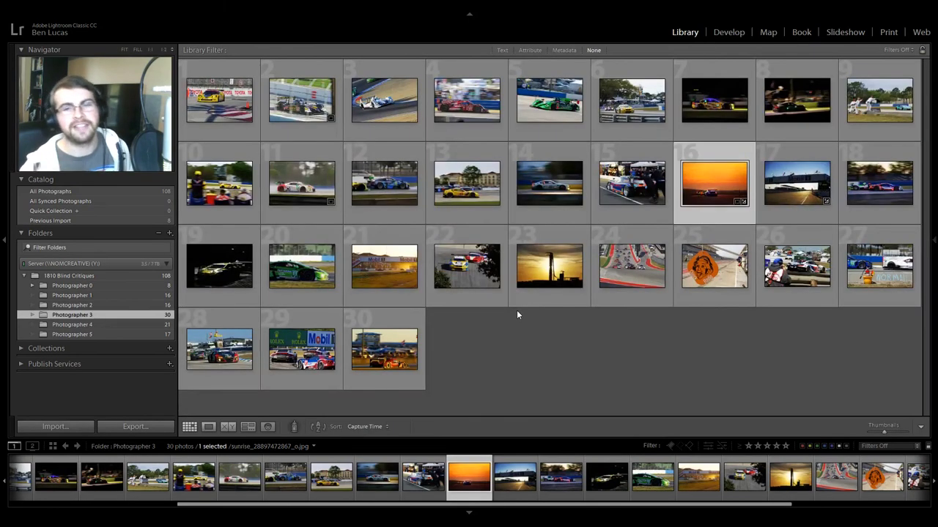
Step: Enlarge the photo of the Mobil 1 bridge over the track, then go back to the grid and clear the selection
{"action": "double_click", "coordinate": [784, 194]}
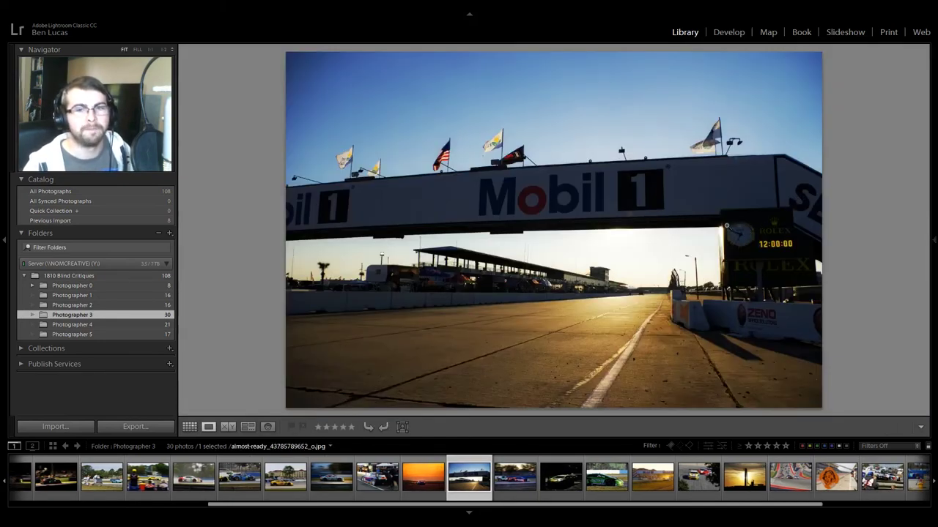
{"action": "key", "text": "g"}
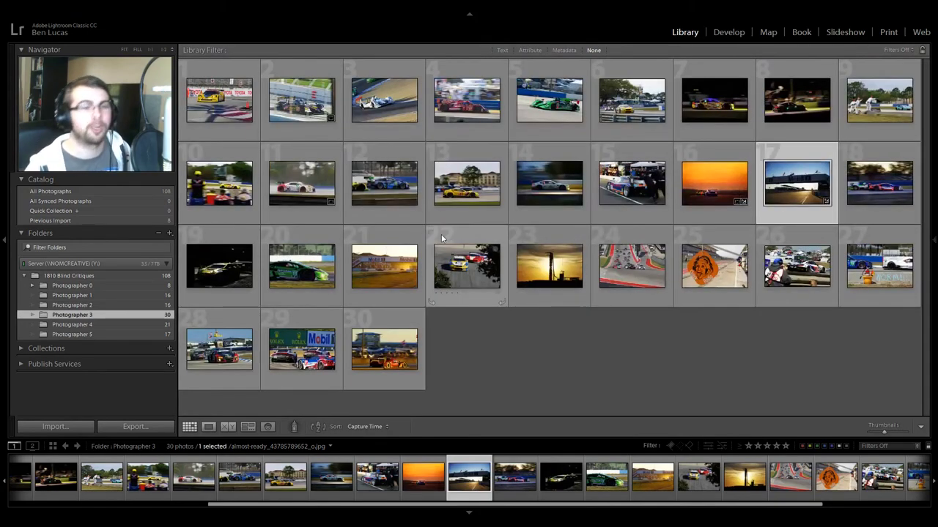
{"action": "left_click", "coordinate": [509, 337]}
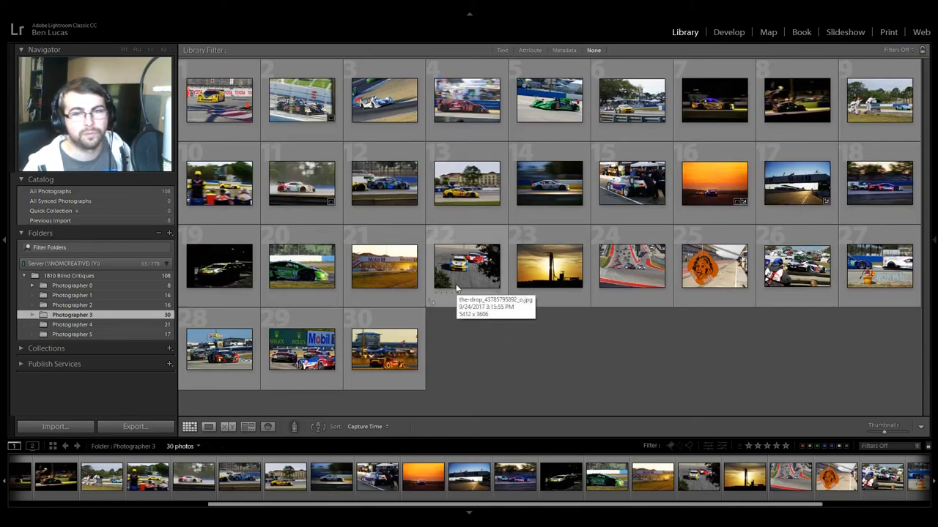
Step: Enlarge the sixth photo and the panning shot of race car number 100 in turn, returning to the grid after each
{"action": "double_click", "coordinate": [621, 117]}
{"action": "key", "text": "g"}
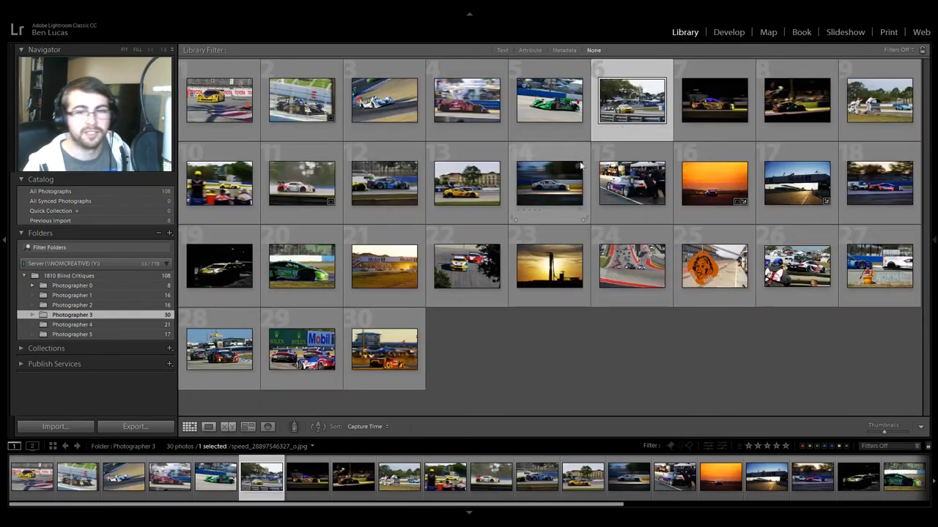
{"action": "double_click", "coordinate": [542, 189]}
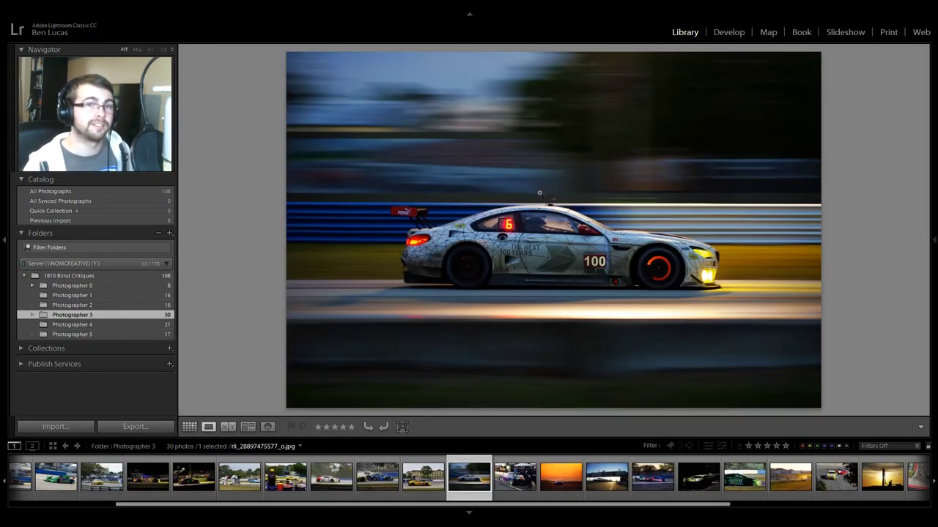
{"action": "key", "text": "g"}
Step: Show the Photographer 2 folder as a grid with no photo selected and slightly larger thumbnails
{"action": "left_click", "coordinate": [102, 305]}
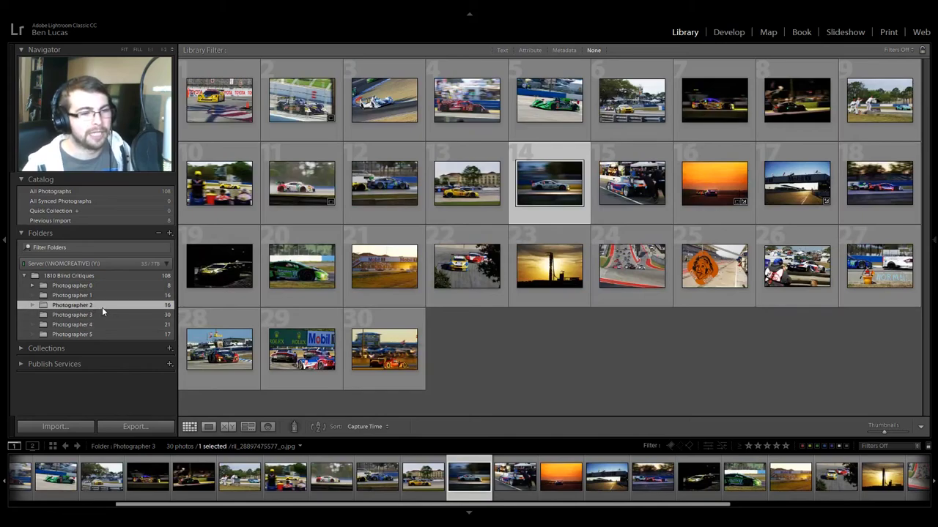
{"action": "left_click", "coordinate": [352, 285]}
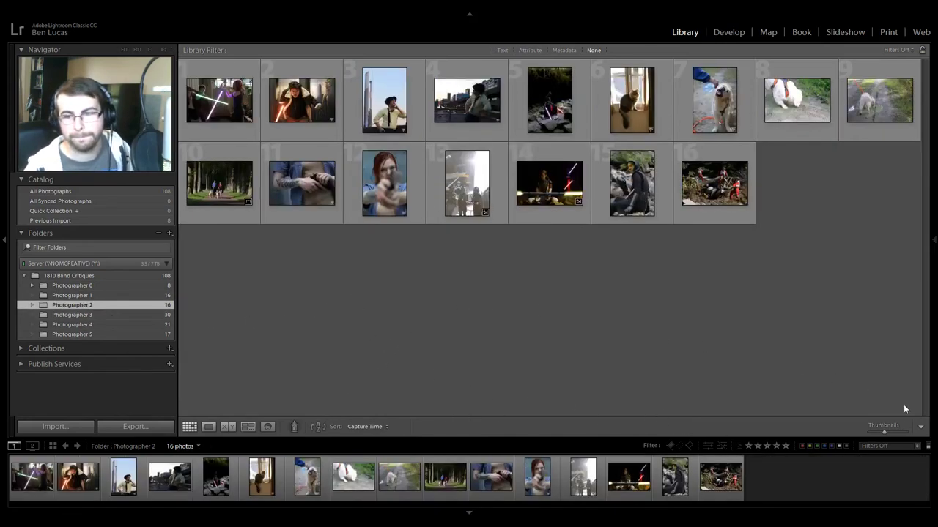
{"action": "left_click_drag", "start_coordinate": [884, 432], "coordinate": [888, 433]}
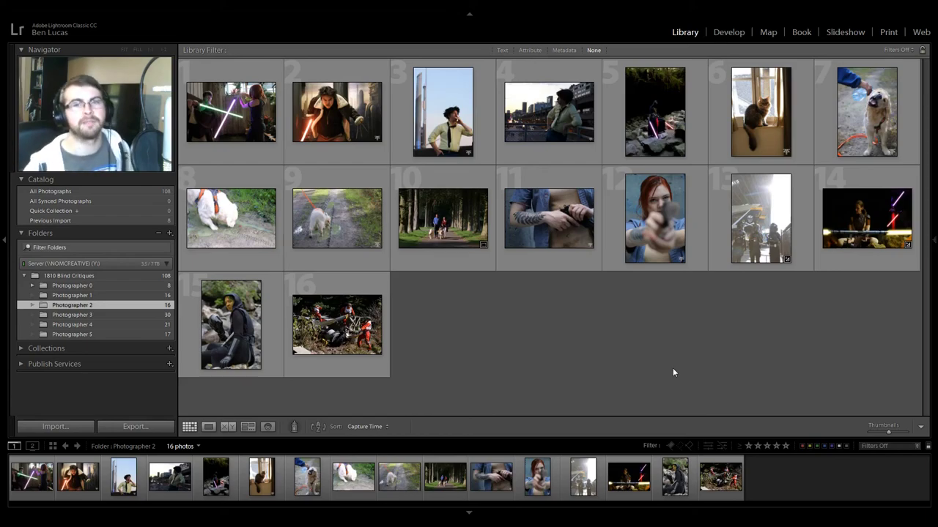
Step: Enlarge the man leaning on the railing at dusk and the red-haired woman aiming a gun, returning to the grid each time
{"action": "double_click", "coordinate": [582, 142]}
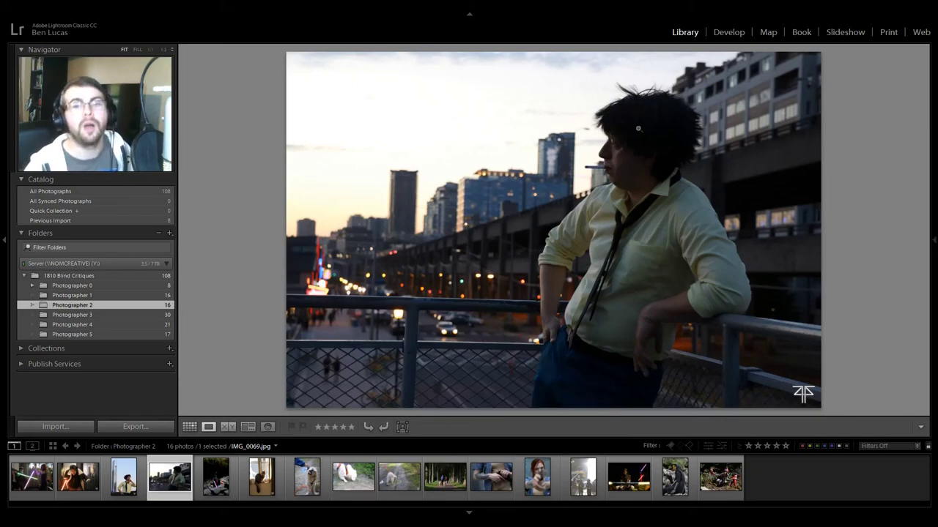
{"action": "key", "text": "g"}
{"action": "left_click", "coordinate": [614, 312]}
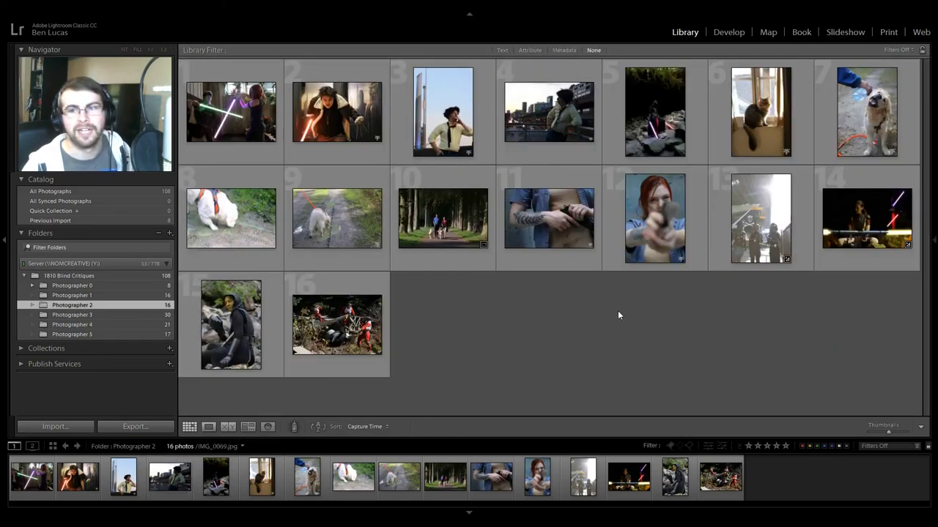
{"action": "double_click", "coordinate": [666, 206]}
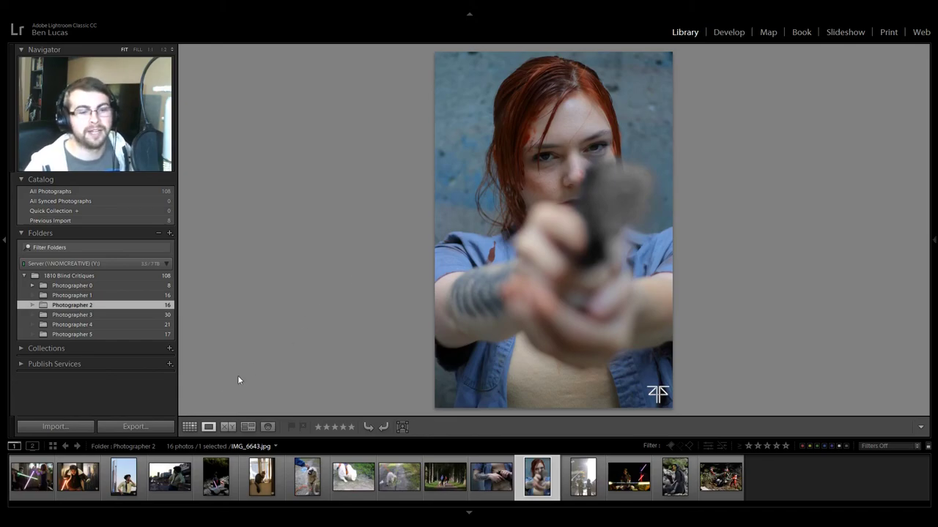
{"action": "left_click", "coordinate": [189, 427]}
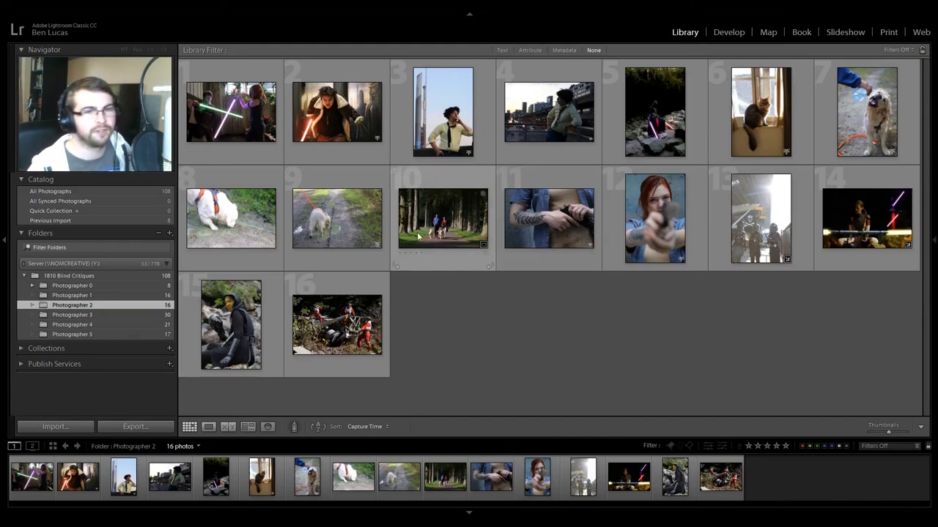
Step: Open the Photographer 1 folder with no photo selected and enlarge the orange dahlia photo
{"action": "left_click", "coordinate": [95, 296]}
{"action": "left_click", "coordinate": [532, 361]}
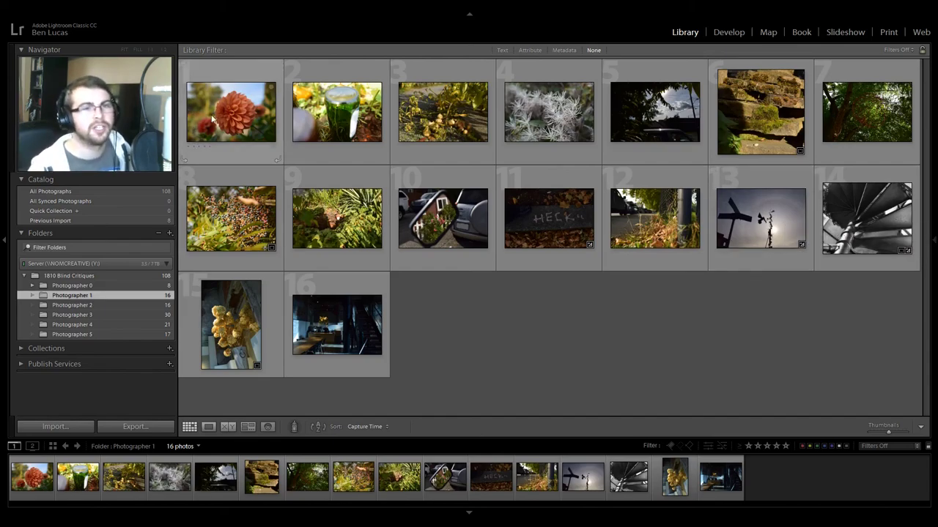
{"action": "double_click", "coordinate": [244, 134]}
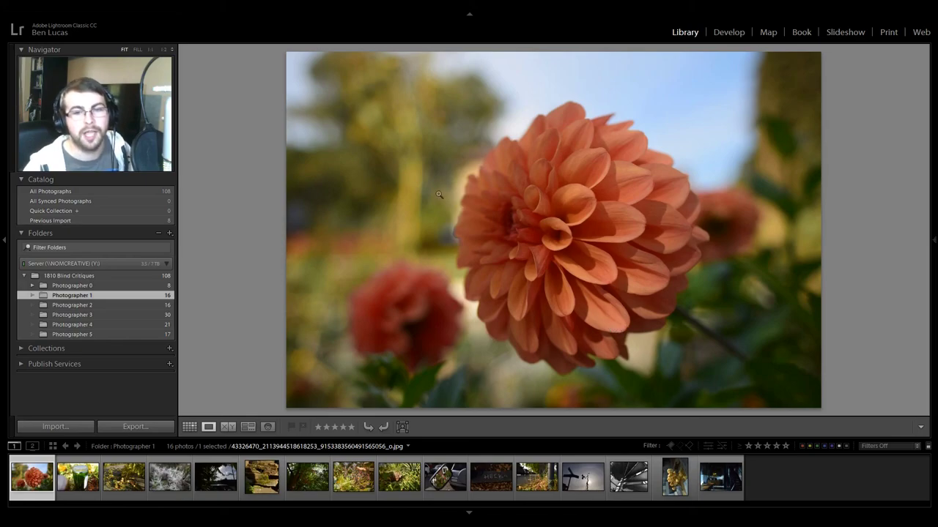
Step: Try a tight vertical crop on the dahlia's petals in the Develop module, then undo the crop
{"action": "left_click", "coordinate": [723, 33]}
{"action": "key", "text": "r"}
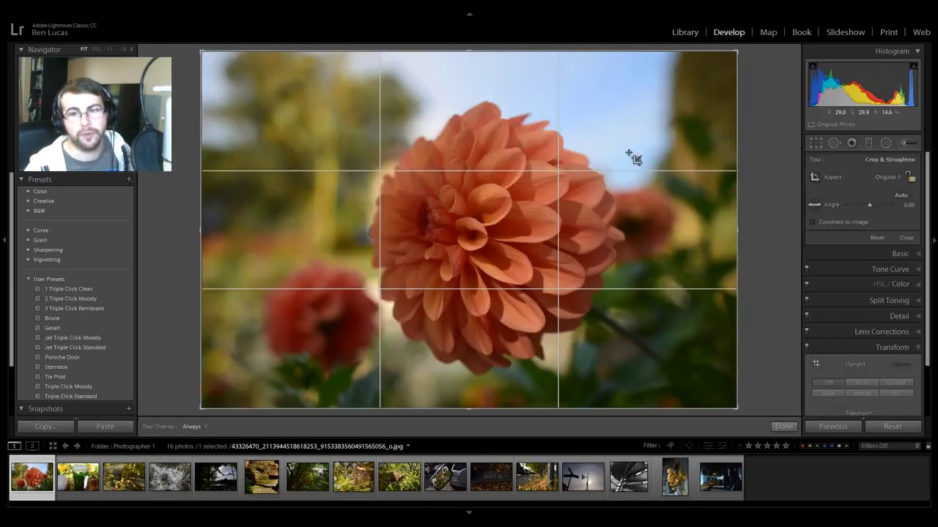
{"action": "left_click_drag", "start_coordinate": [447, 147], "coordinate": [586, 356]}
{"action": "key", "text": "Return"}
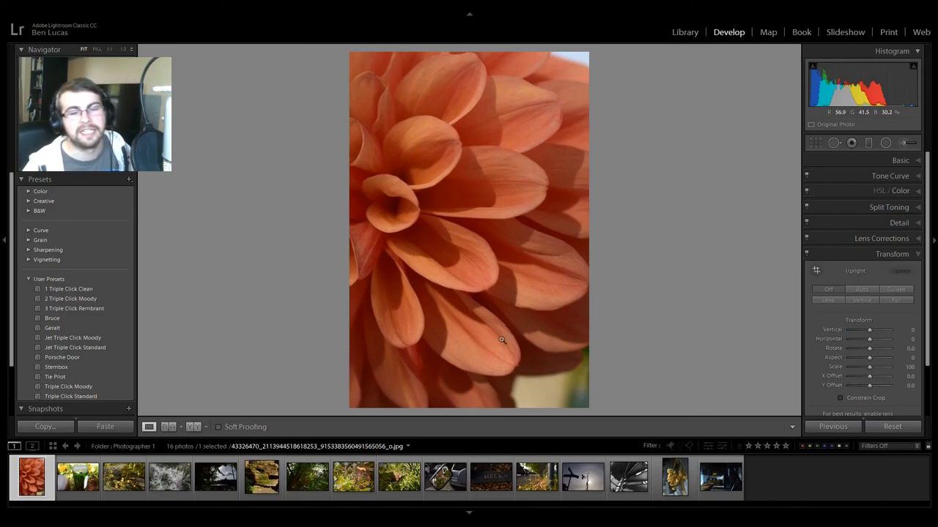
{"action": "key", "text": "ctrl+z"}
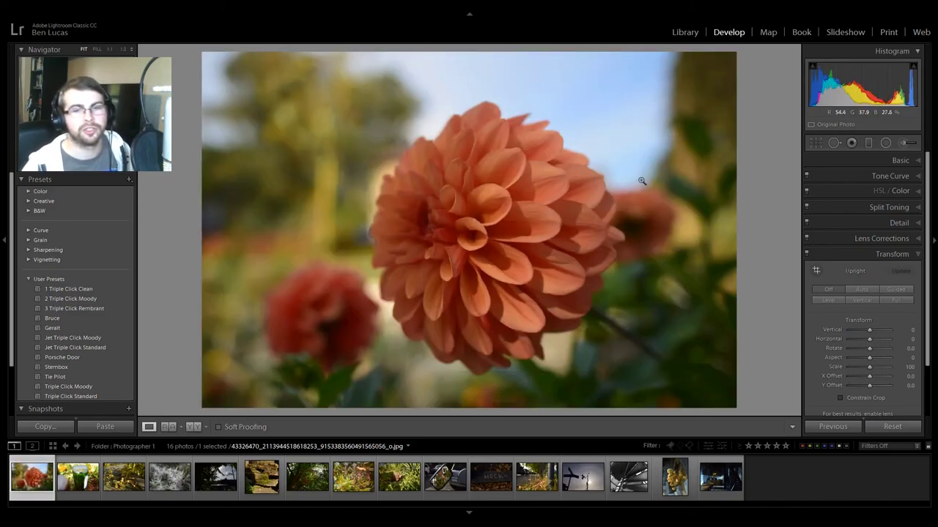
Step: Return to the Library grid, enlarge the garden photo with the toadstool ornament, and end in the grid with nothing selected
{"action": "left_click", "coordinate": [685, 31]}
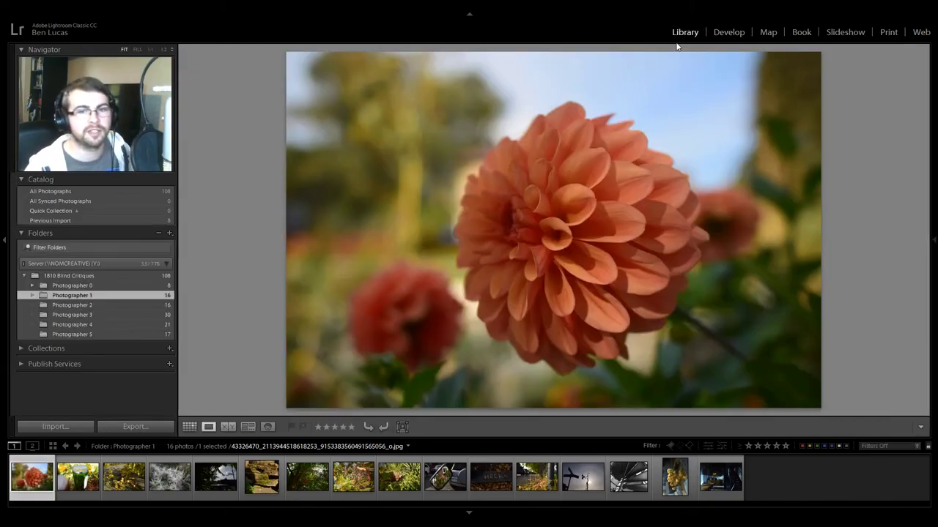
{"action": "left_click", "coordinate": [190, 427]}
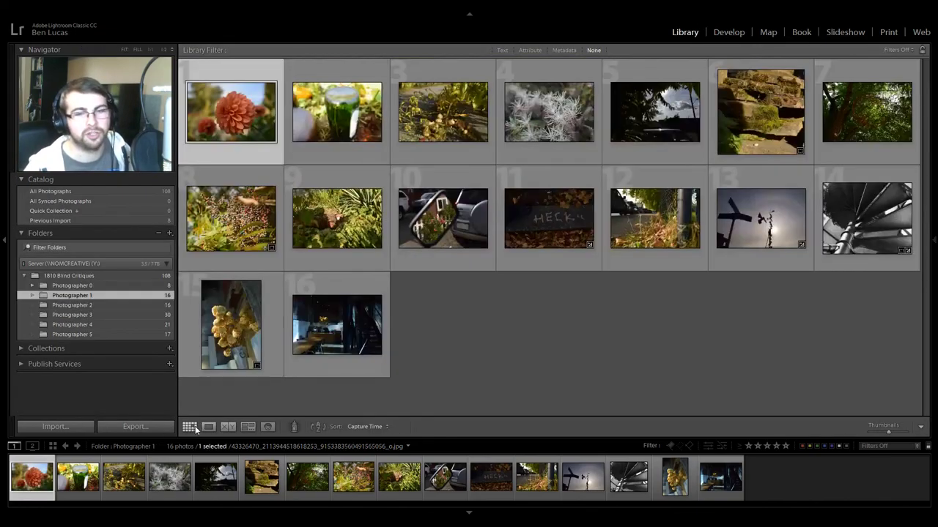
{"action": "double_click", "coordinate": [371, 232]}
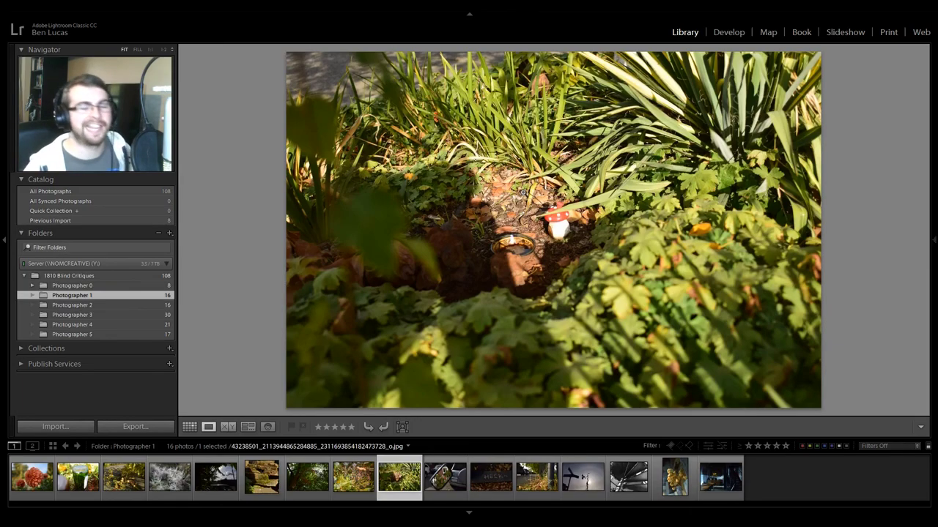
{"action": "key", "text": "g"}
{"action": "left_click", "coordinate": [478, 323]}
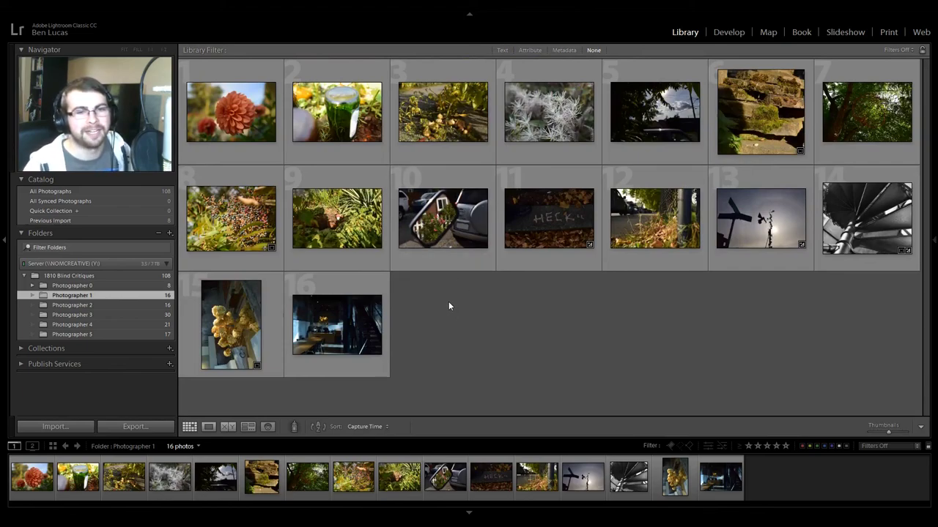
{"action": "left_click", "coordinate": [380, 262]}
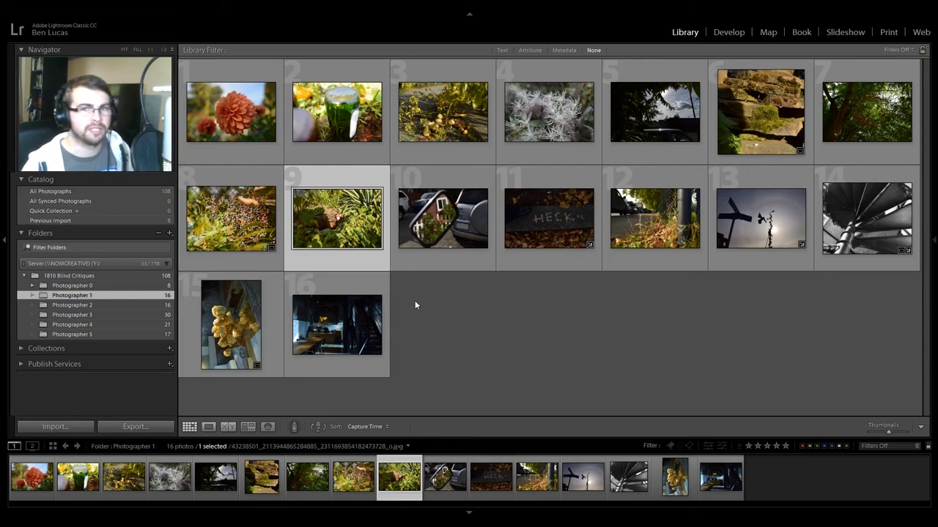
{"action": "left_click", "coordinate": [504, 307]}
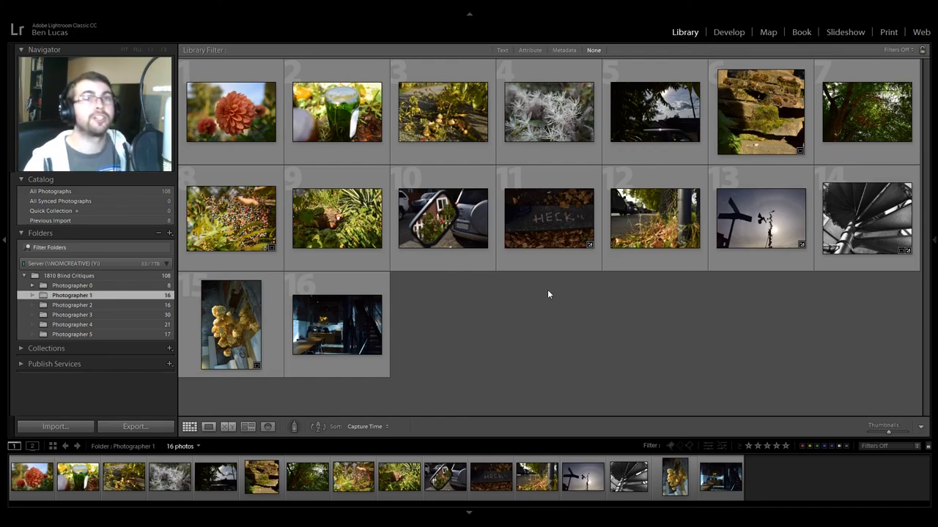
Step: Enlarge the black-and-white spiral staircase photo, return to the grid with nothing selected, and enlarge the dark café interior
{"action": "double_click", "coordinate": [879, 211]}
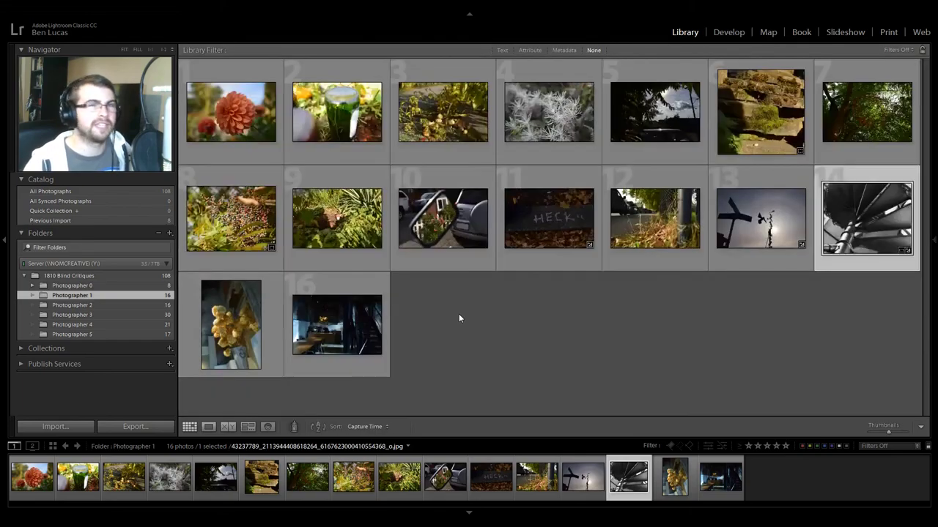
{"action": "double_click", "coordinate": [460, 313]}
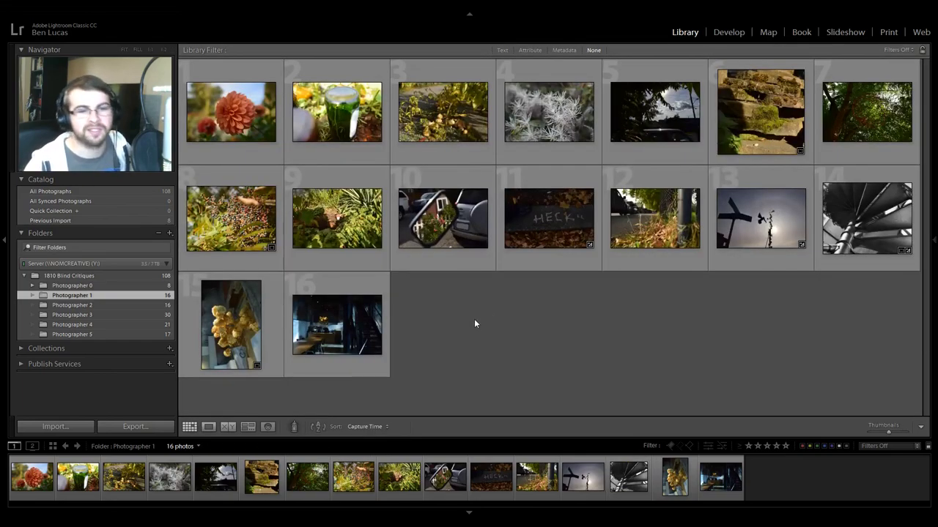
{"action": "double_click", "coordinate": [359, 327]}
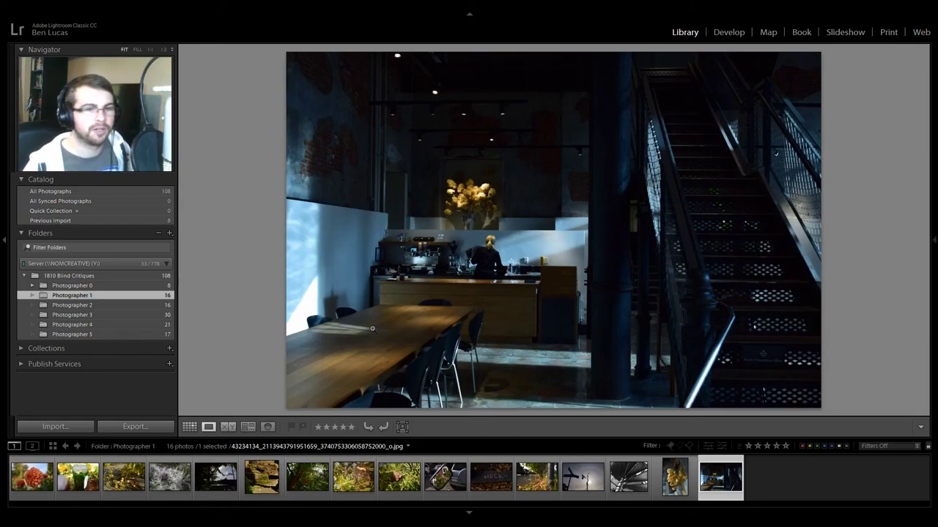
Step: Open the Photographer 0 folder in the grid and compare its last four portraits side by side in Survey view
{"action": "left_click", "coordinate": [143, 286]}
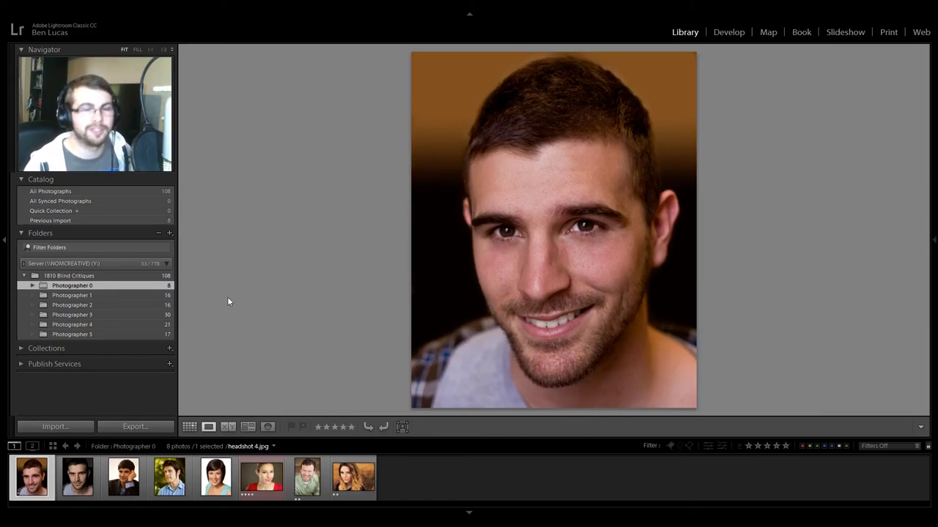
{"action": "key", "text": "g"}
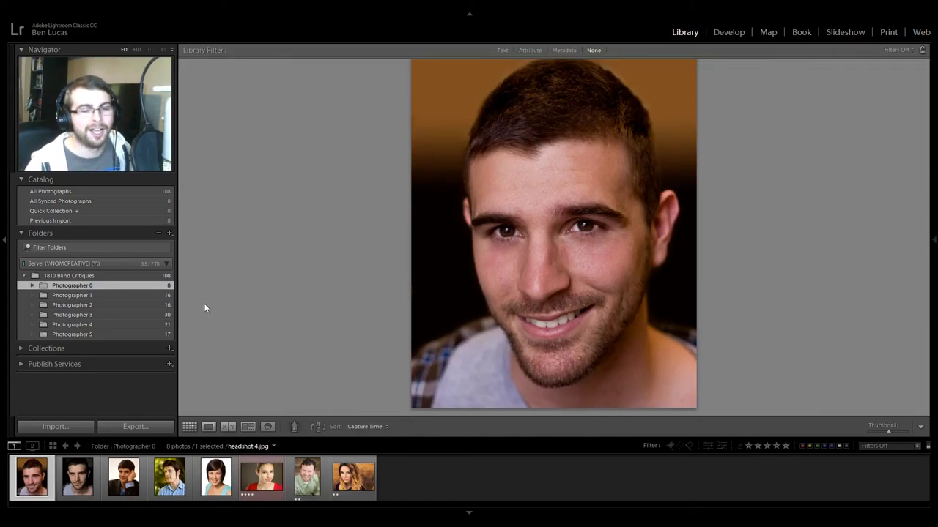
{"action": "left_click", "coordinate": [352, 476]}
{"action": "left_click", "coordinate": [215, 476], "text": "shift"}
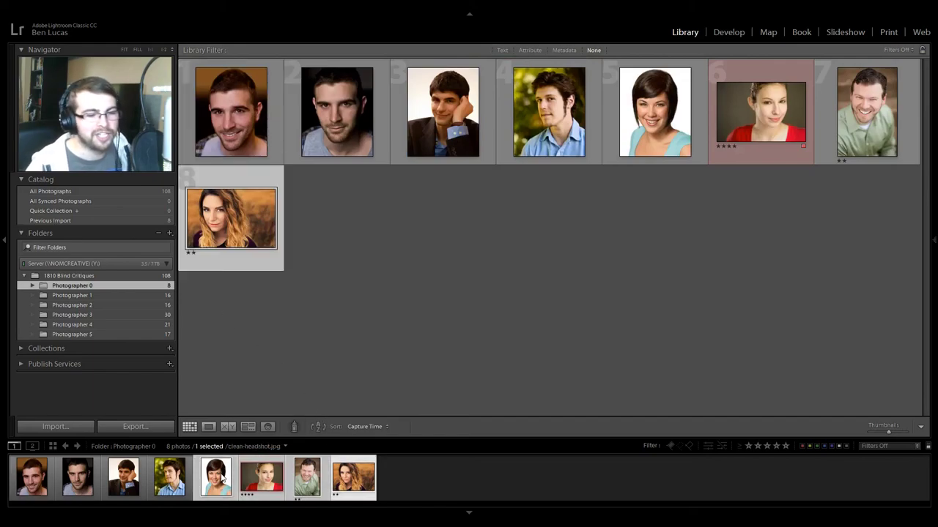
{"action": "key", "text": "n"}
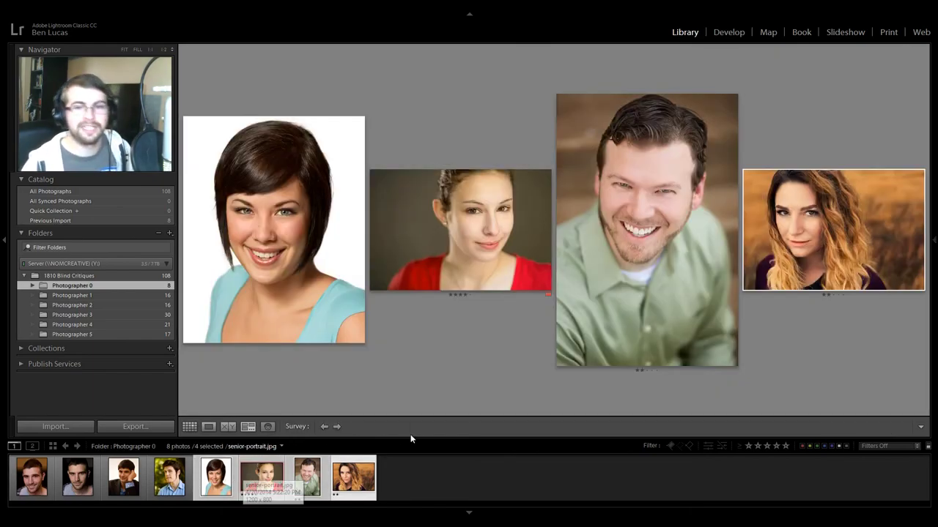